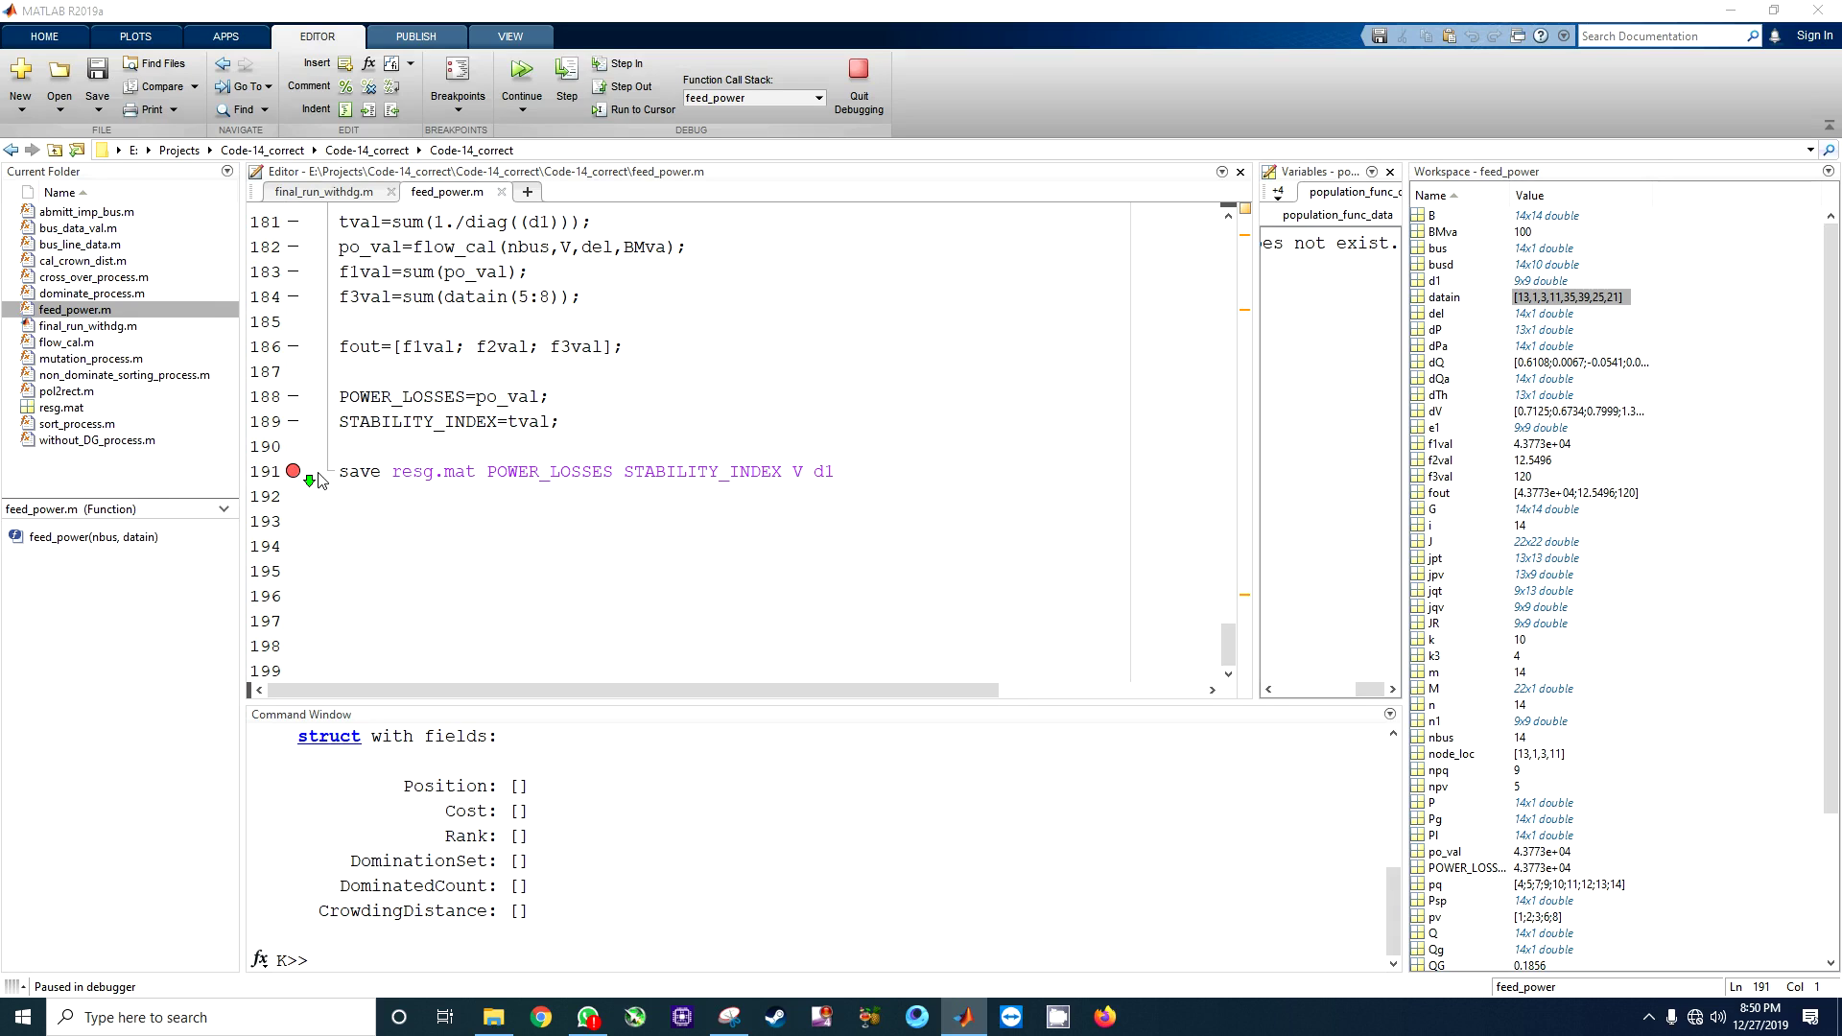
# - Select the save line 191 of feed_power.m and show the variables stored in resg.mat
pyautogui.tripleClick(340, 471)
pyautogui.click(338, 471)
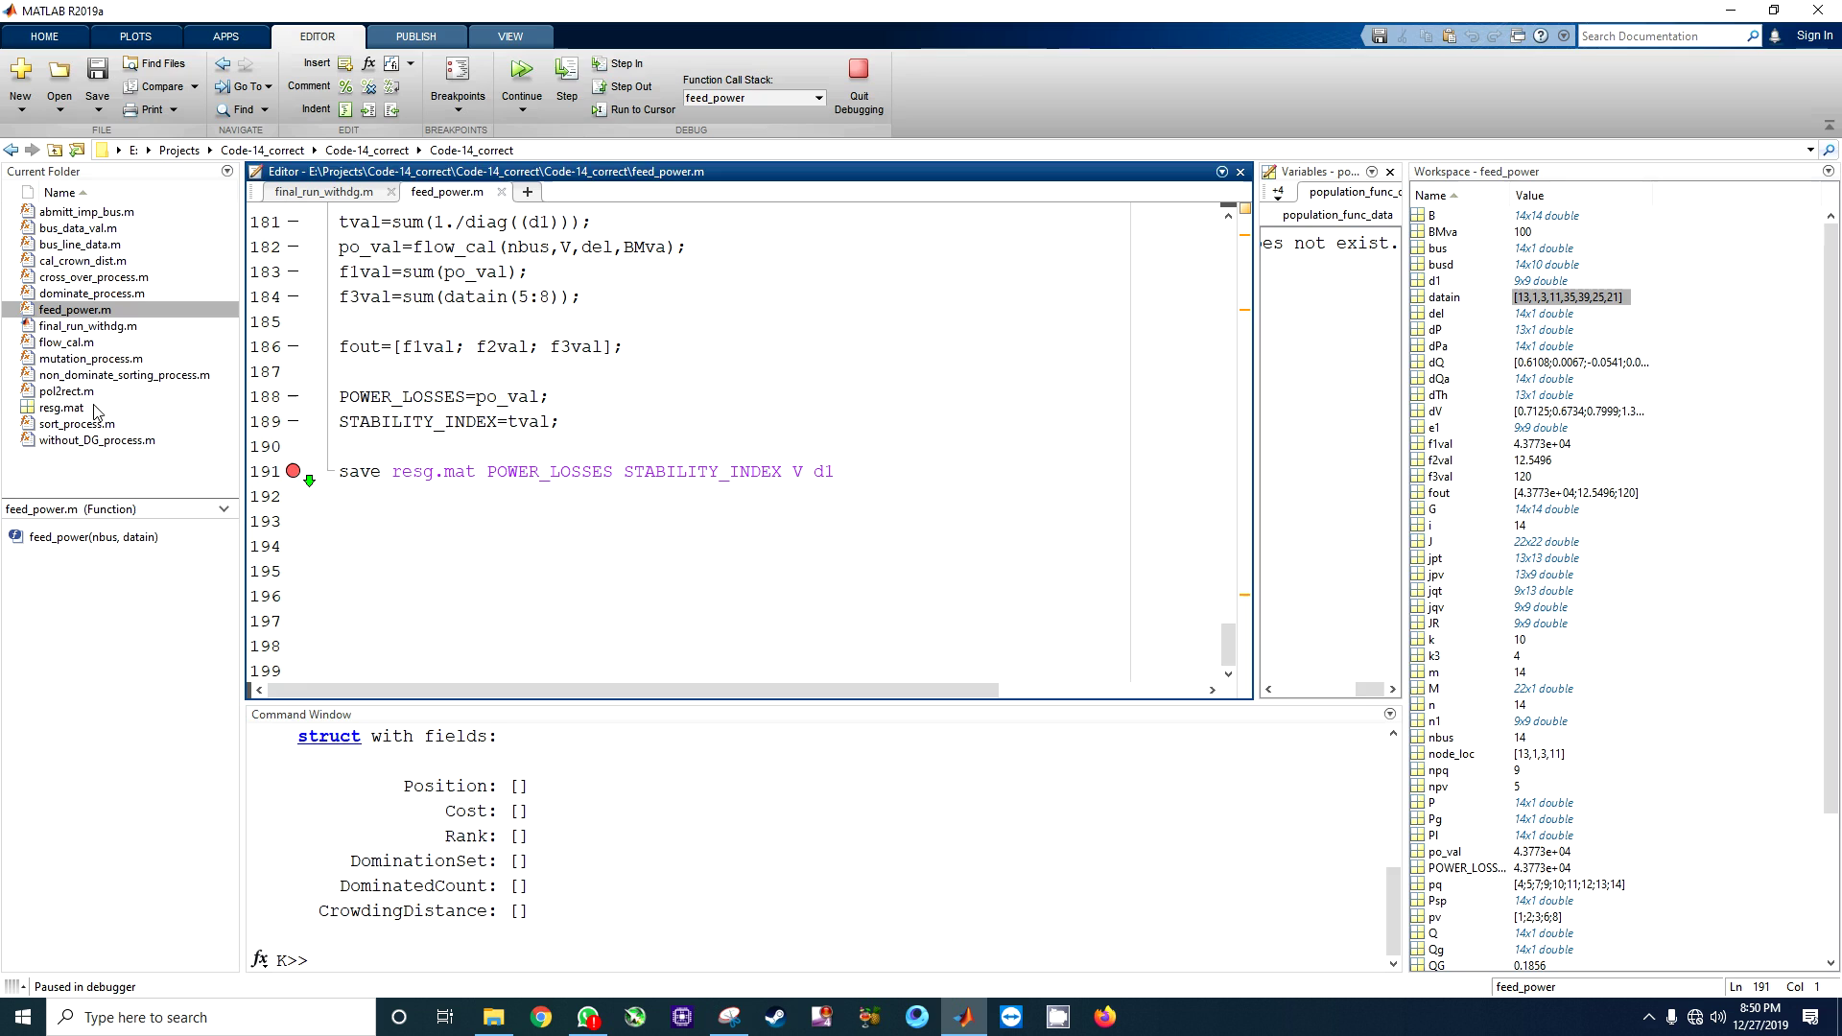
pyautogui.click(60, 408)
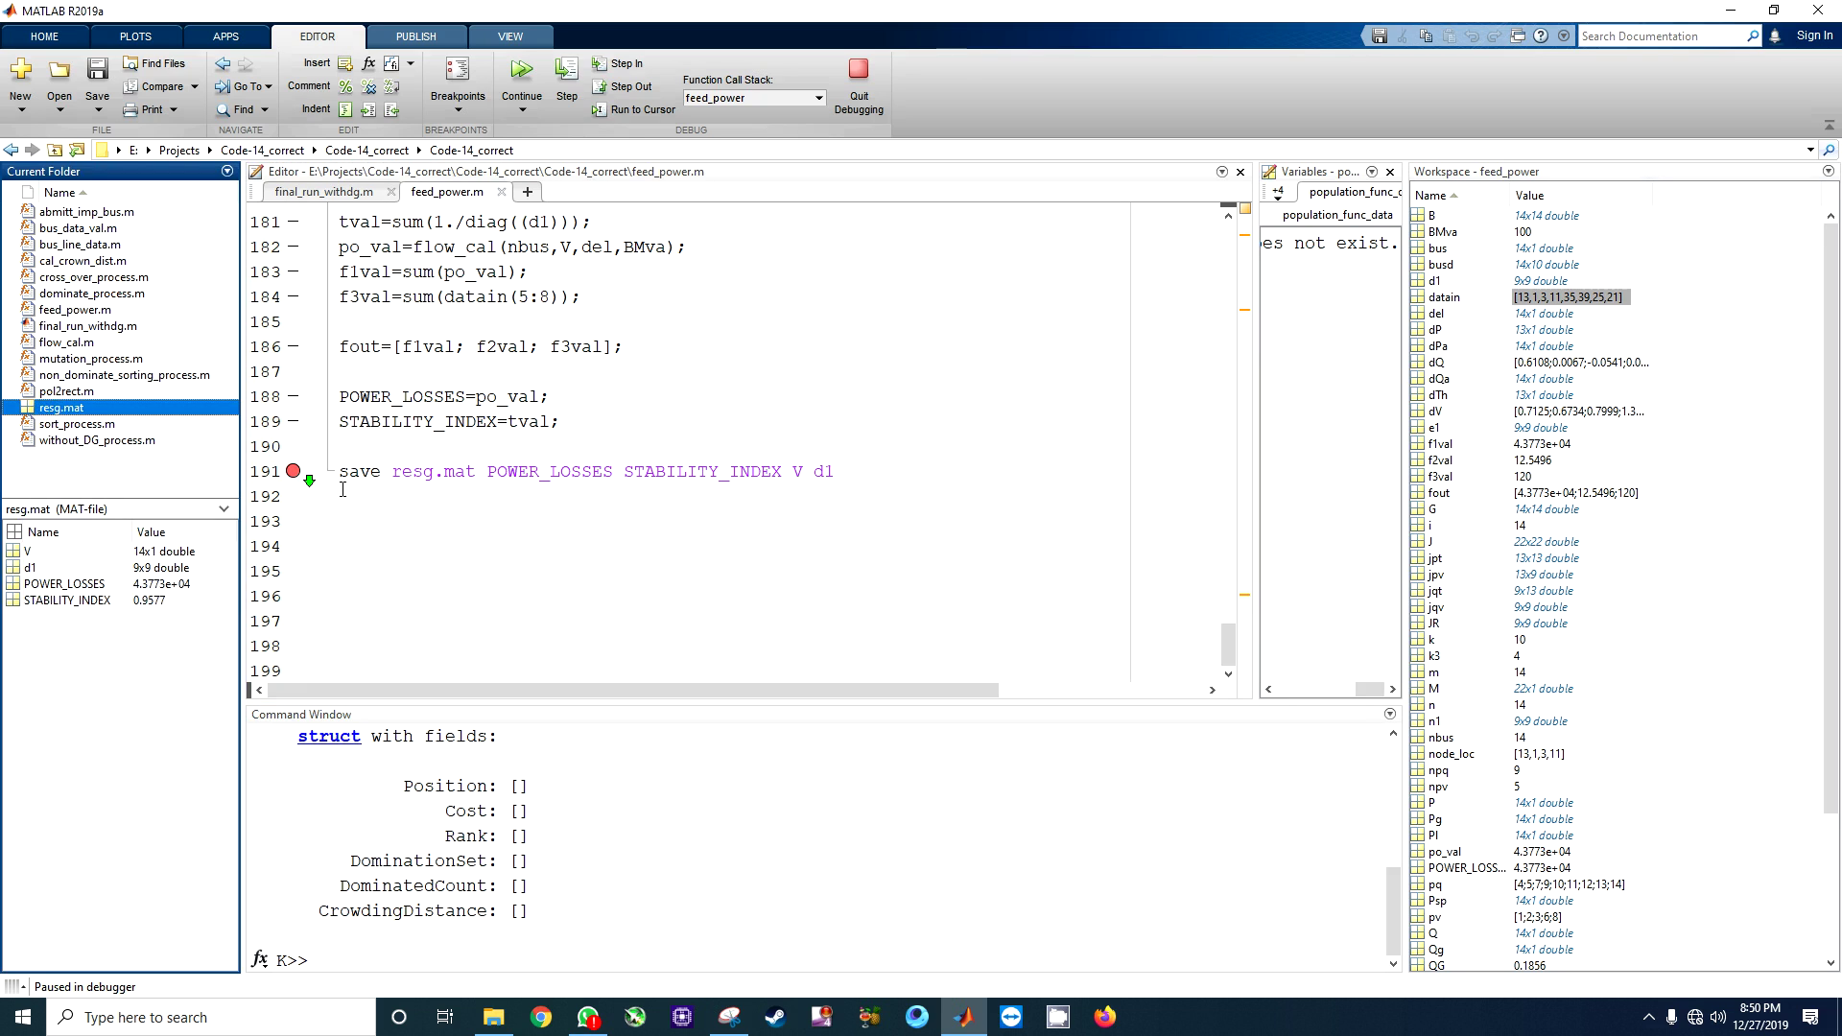
# - Highlight V, d1 and POWER_LOSSES in the save command to match them against resg.mat
pyautogui.doubleClick(796, 470)
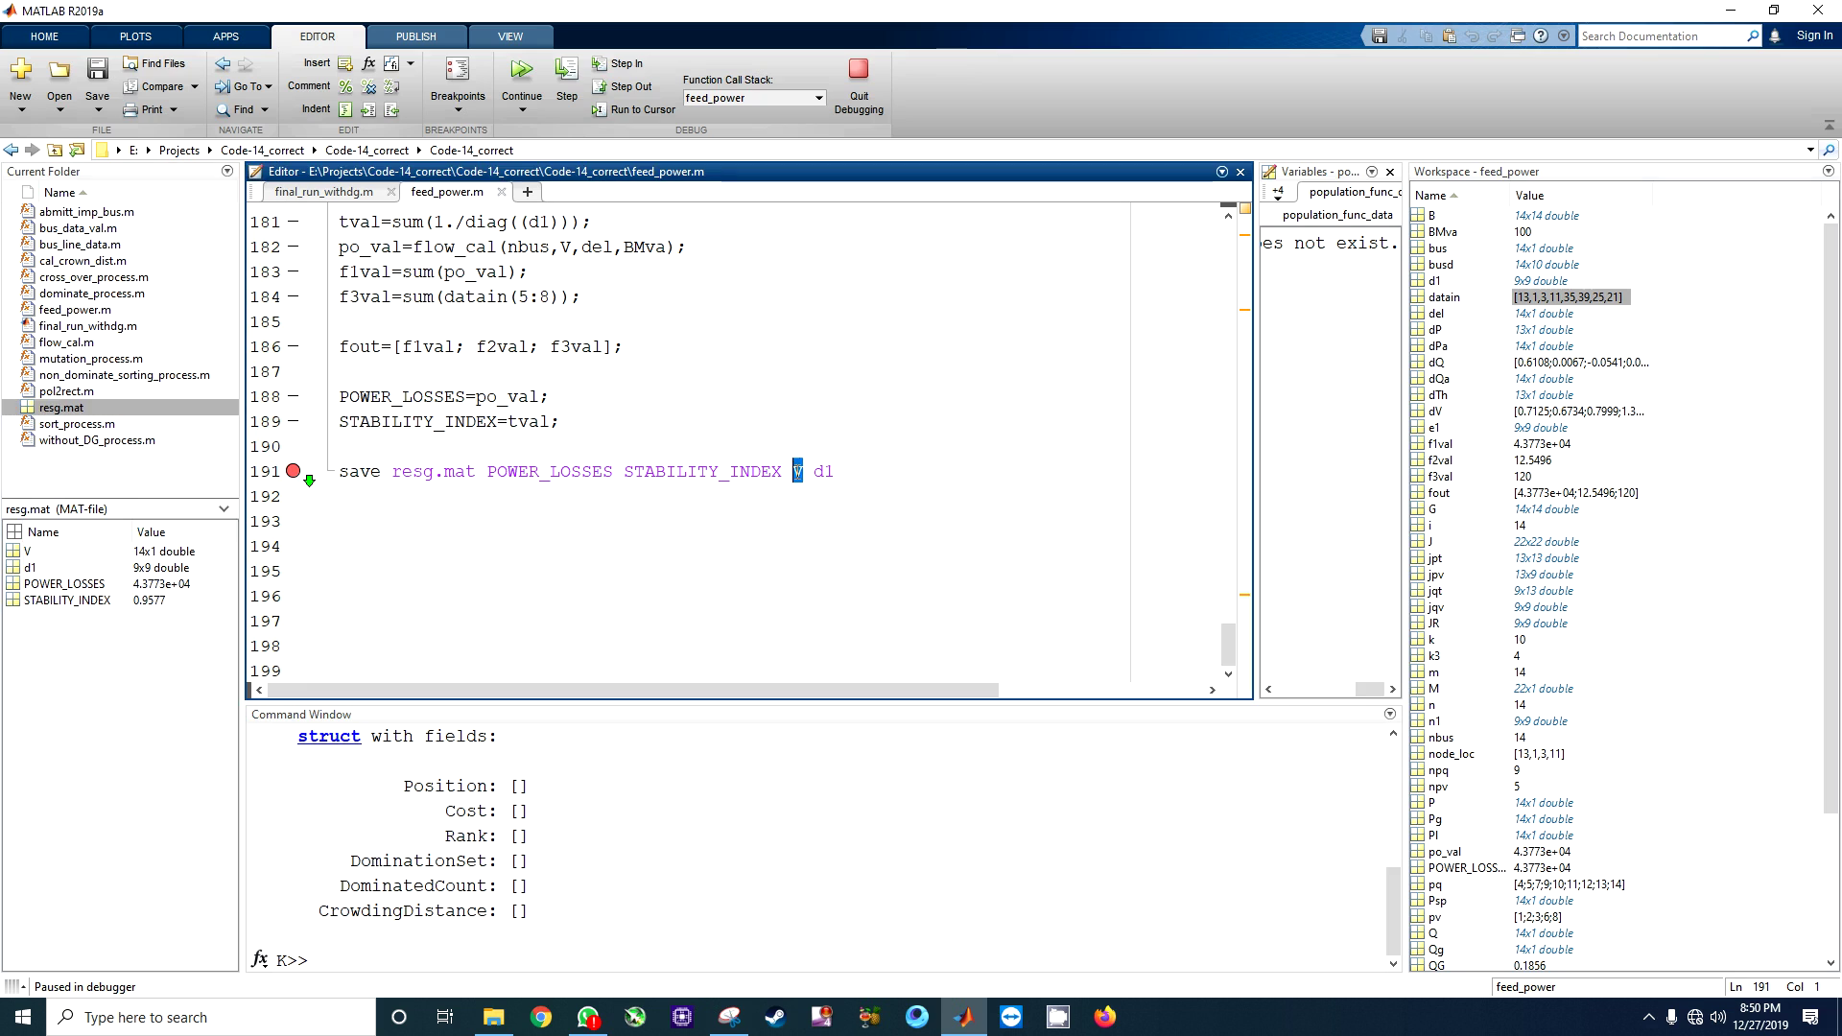
pyautogui.doubleClick(825, 471)
pyautogui.moveTo(782, 471); pyautogui.dragTo(497, 471)
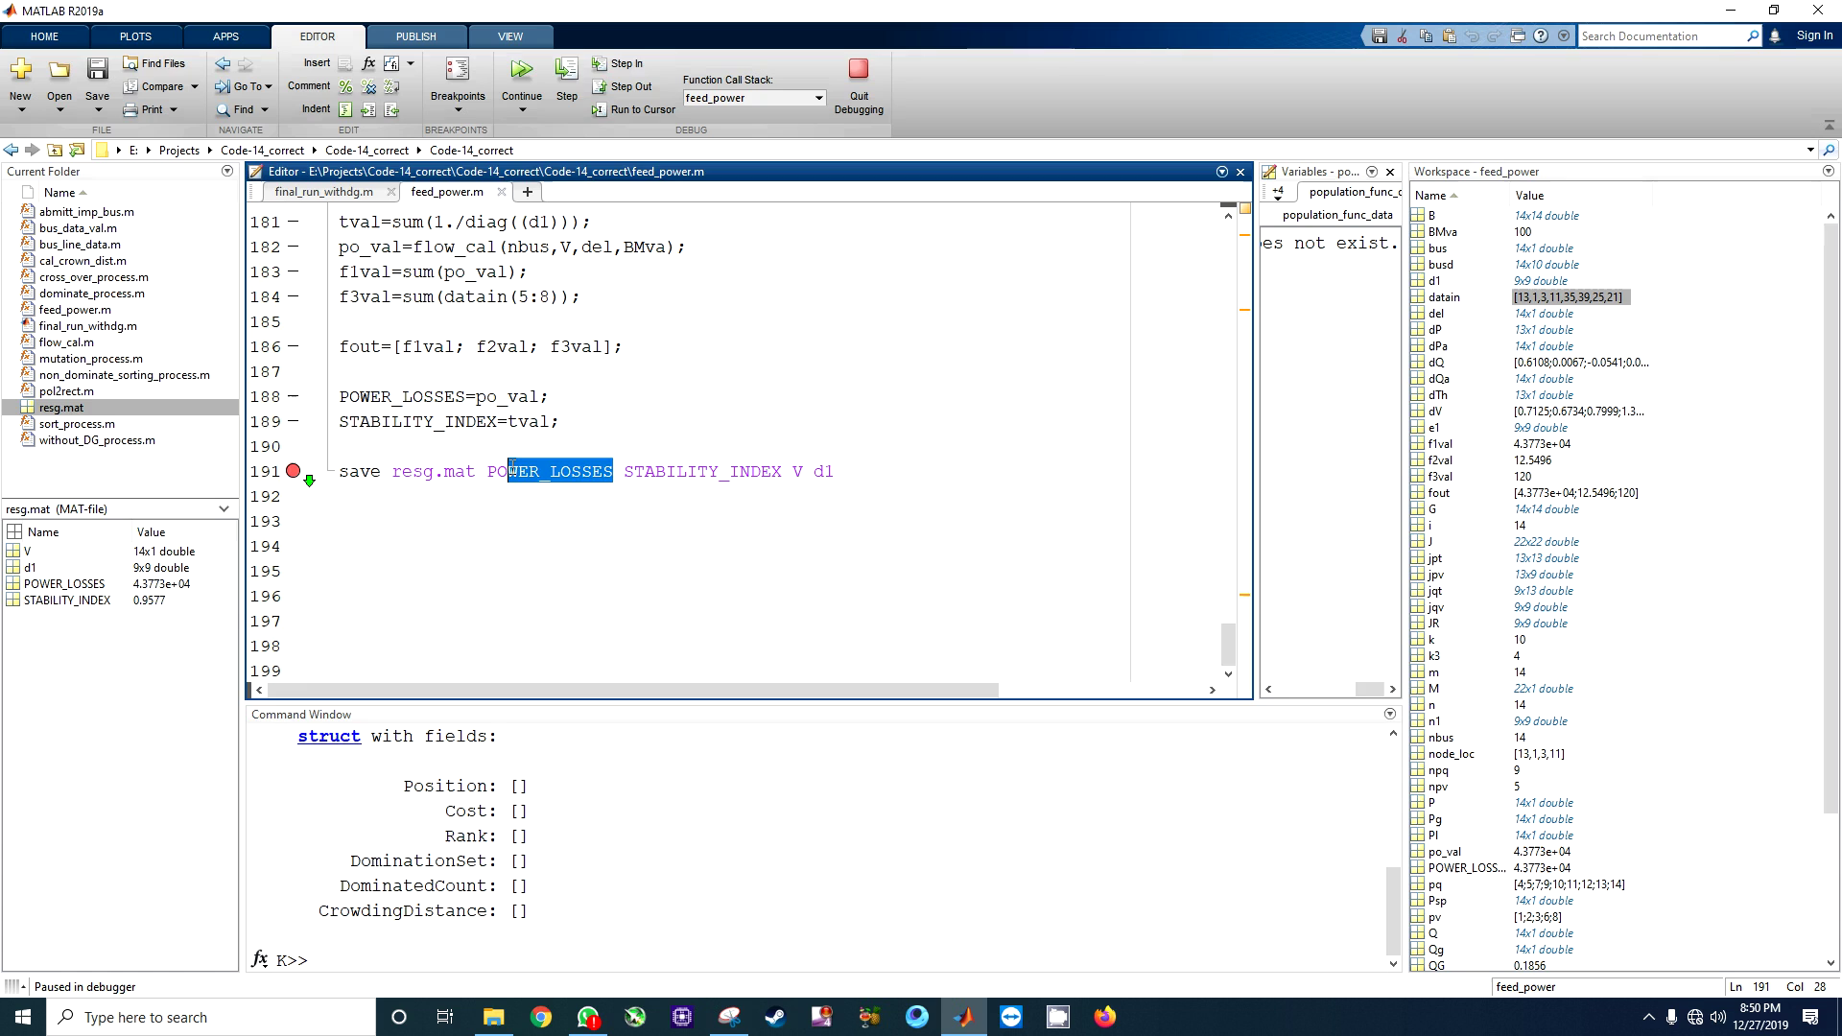
# - Read the saved POWER_LOSSES and STABILITY_INDEX values in the resg.mat details pane
pyautogui.click(73, 545)
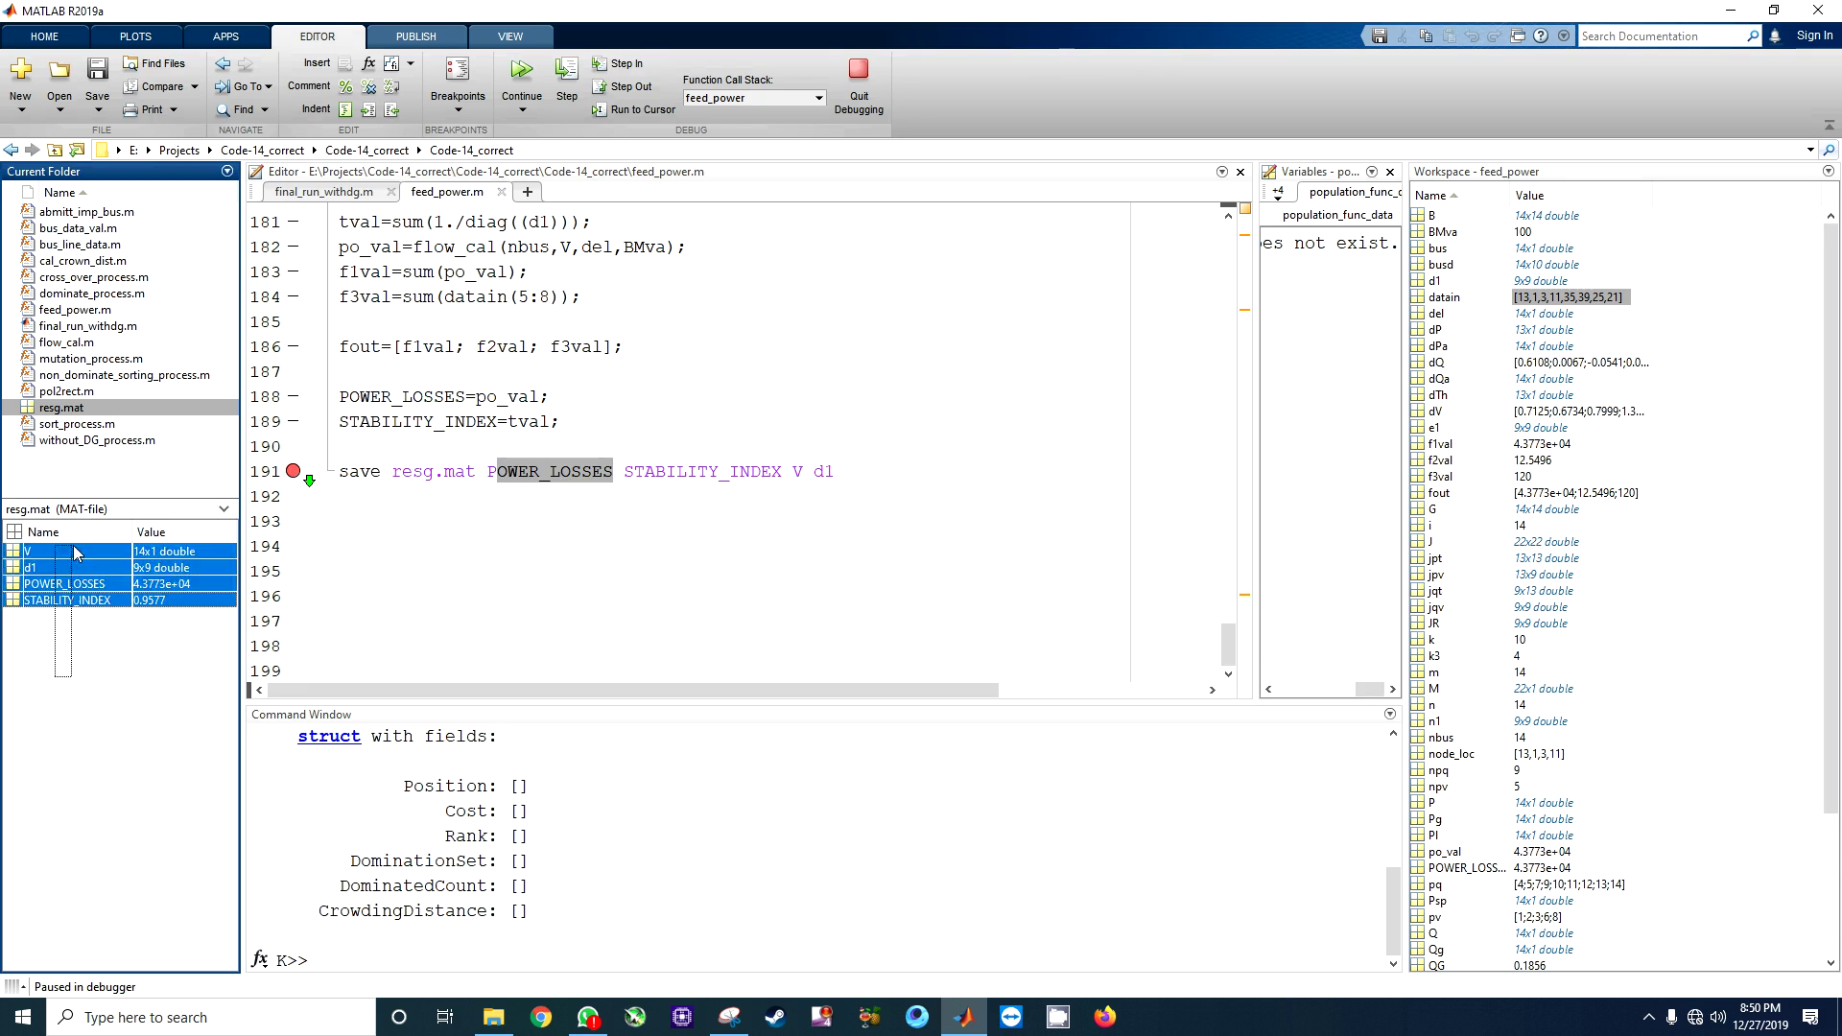
pyautogui.click(465, 621)
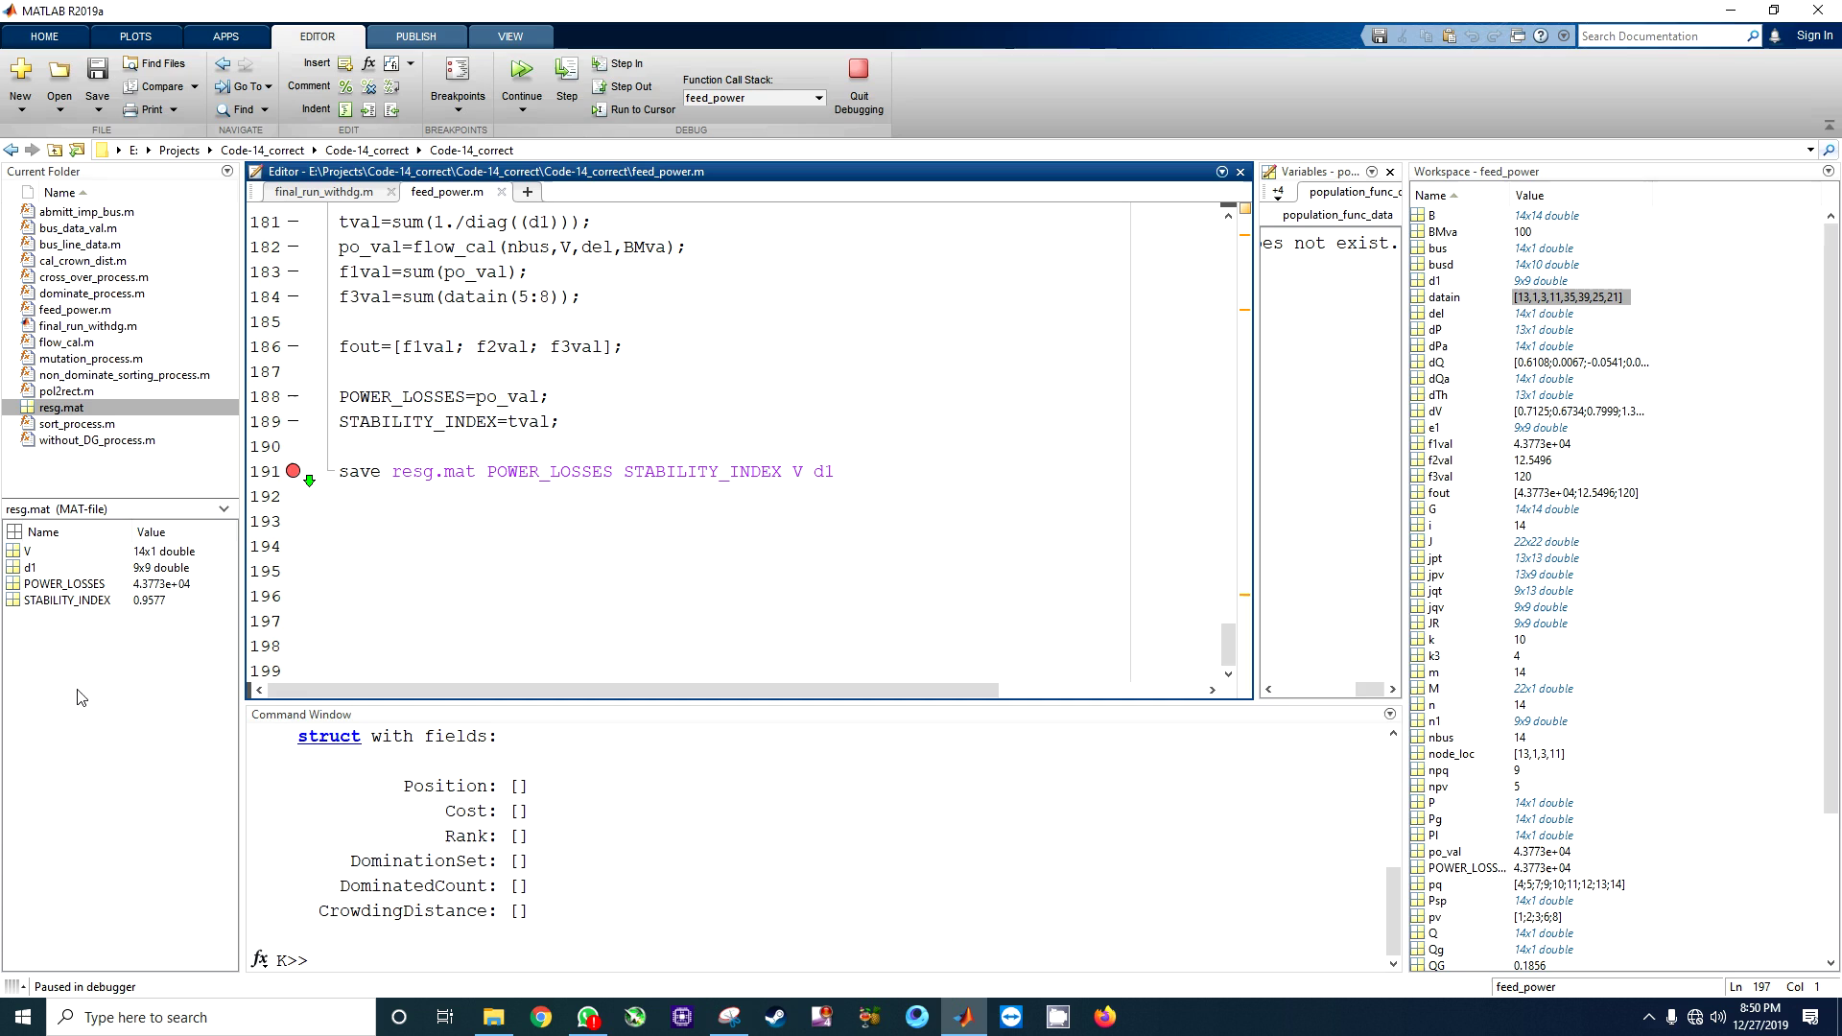
pyautogui.click(15, 586)
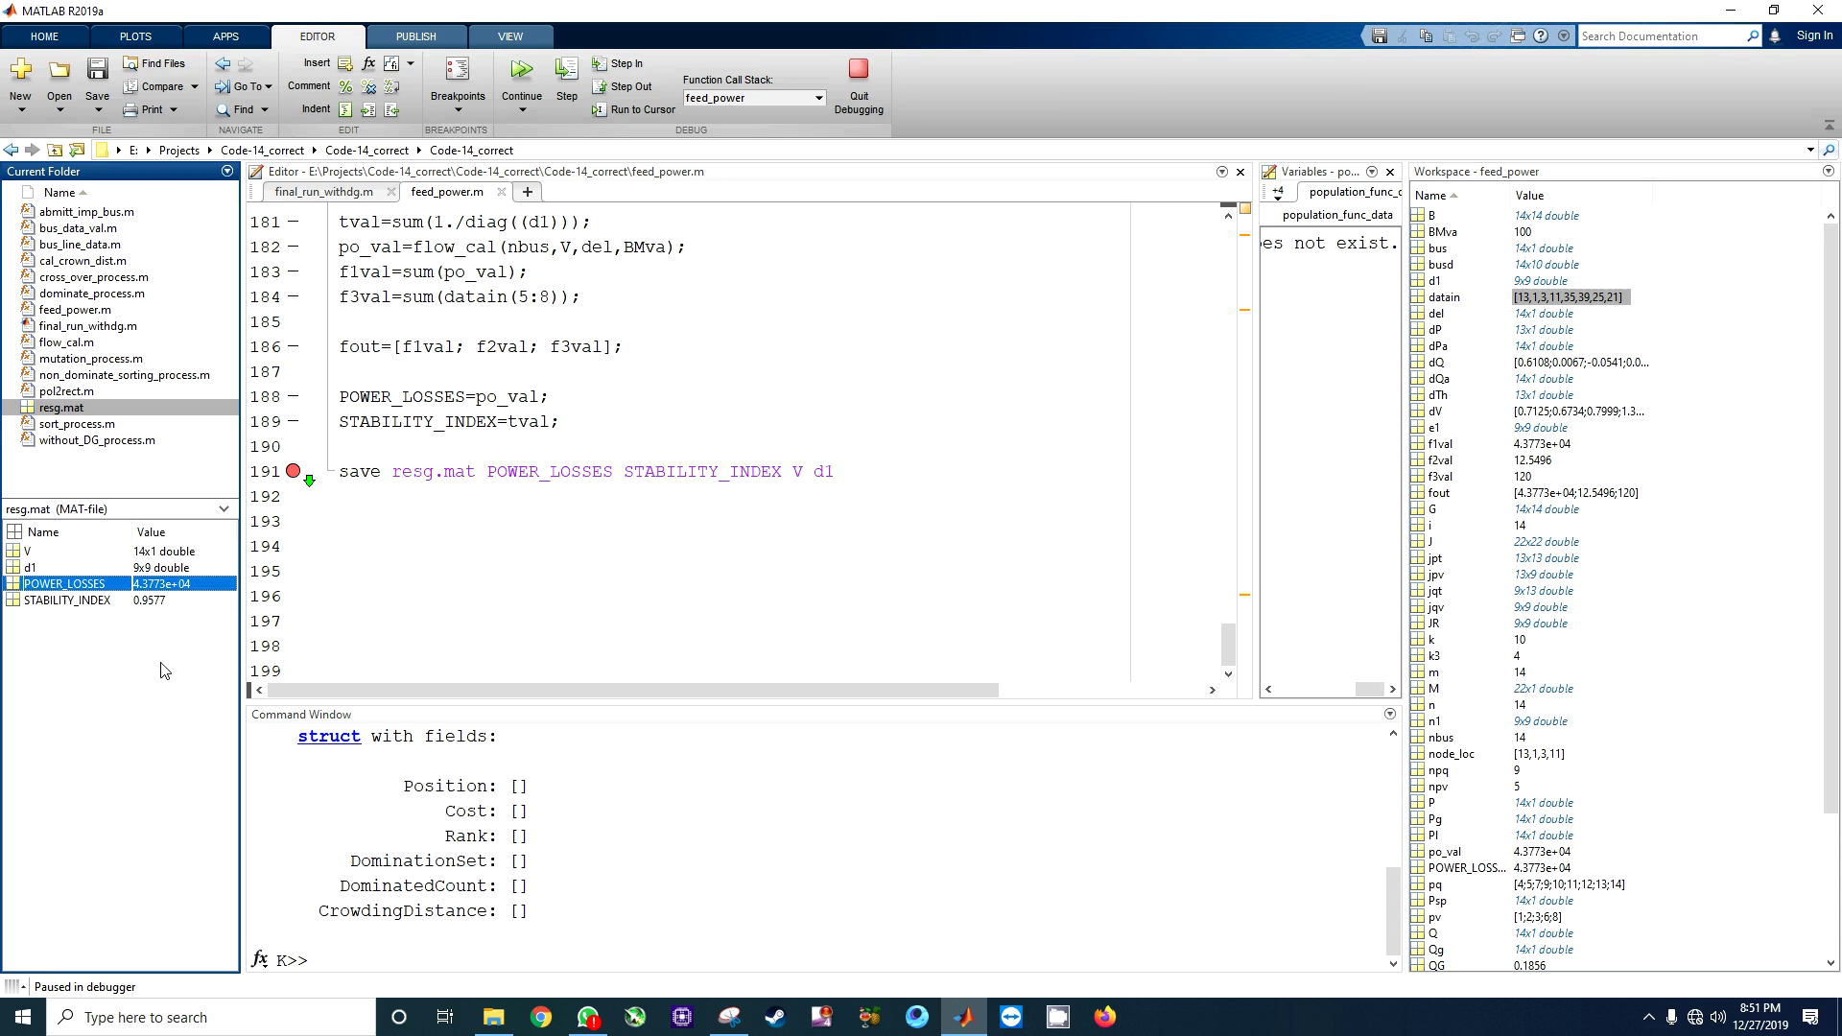
# - In final_run_withdg.m, move the breakpoint from line 37 to line 41 after the no_of_pop loop
pyautogui.click(532, 496)
pyautogui.click(321, 192)
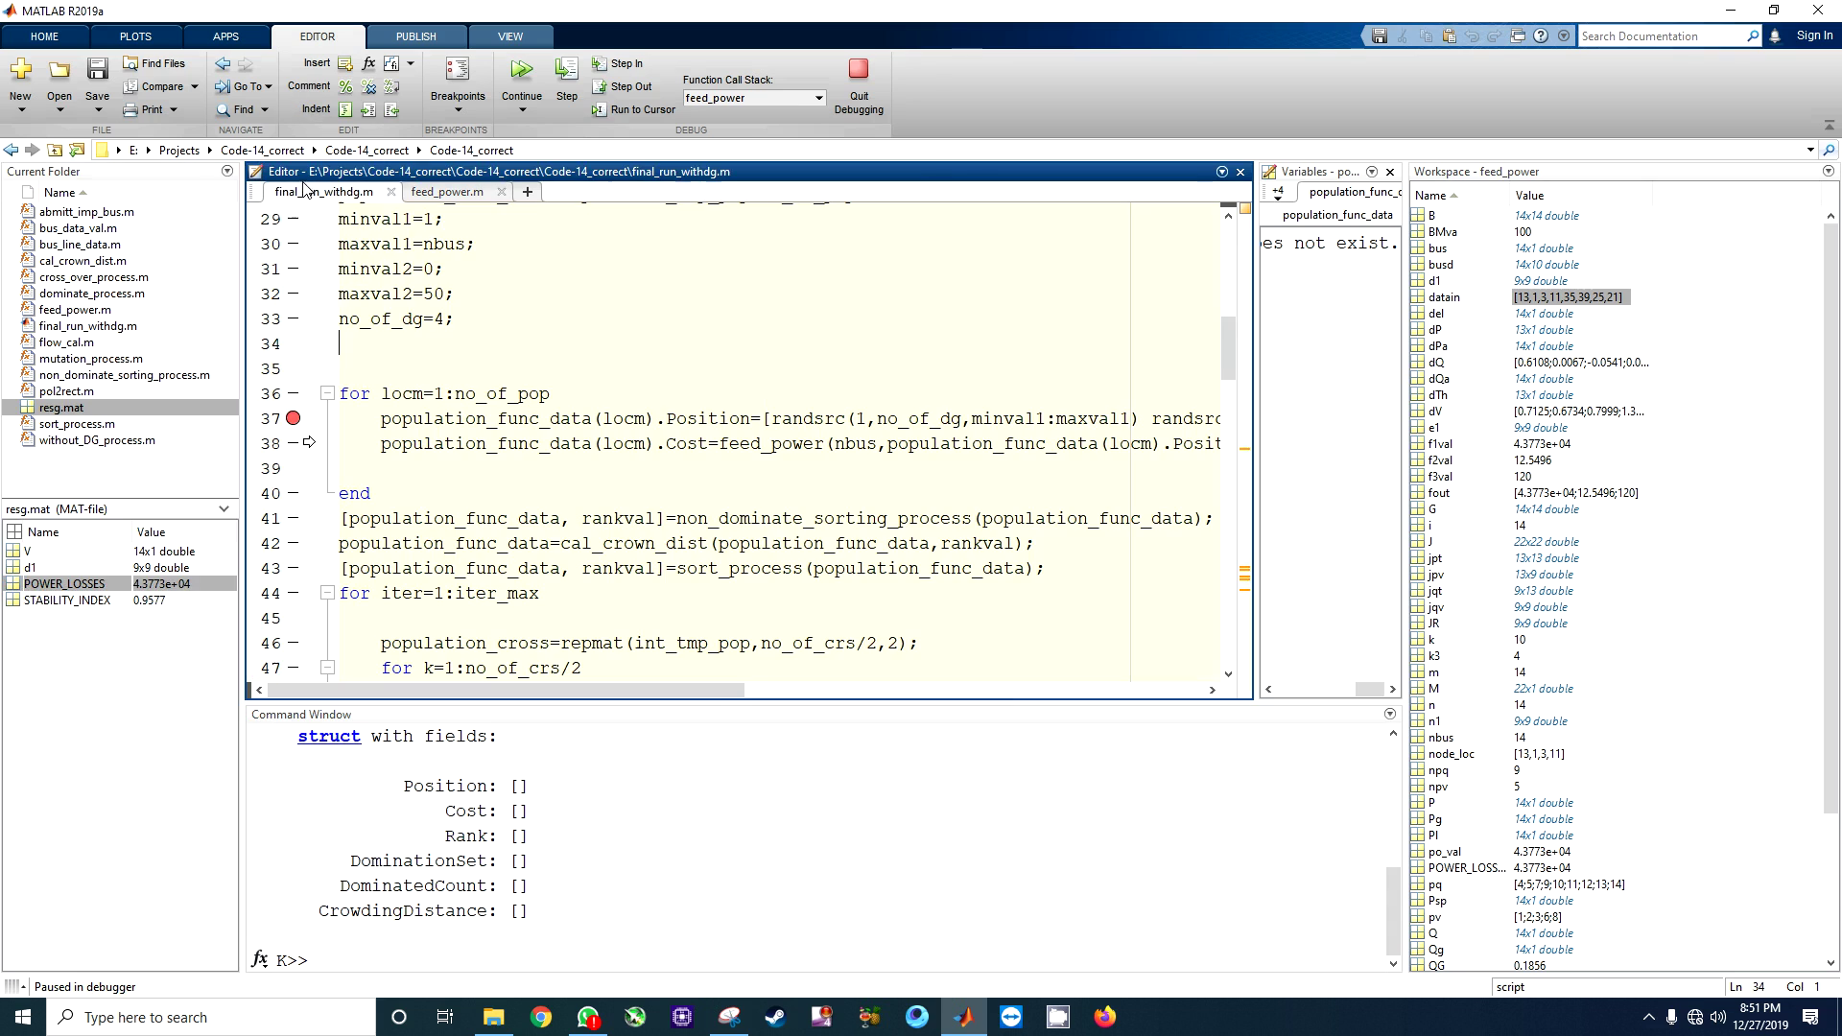
pyautogui.click(292, 518)
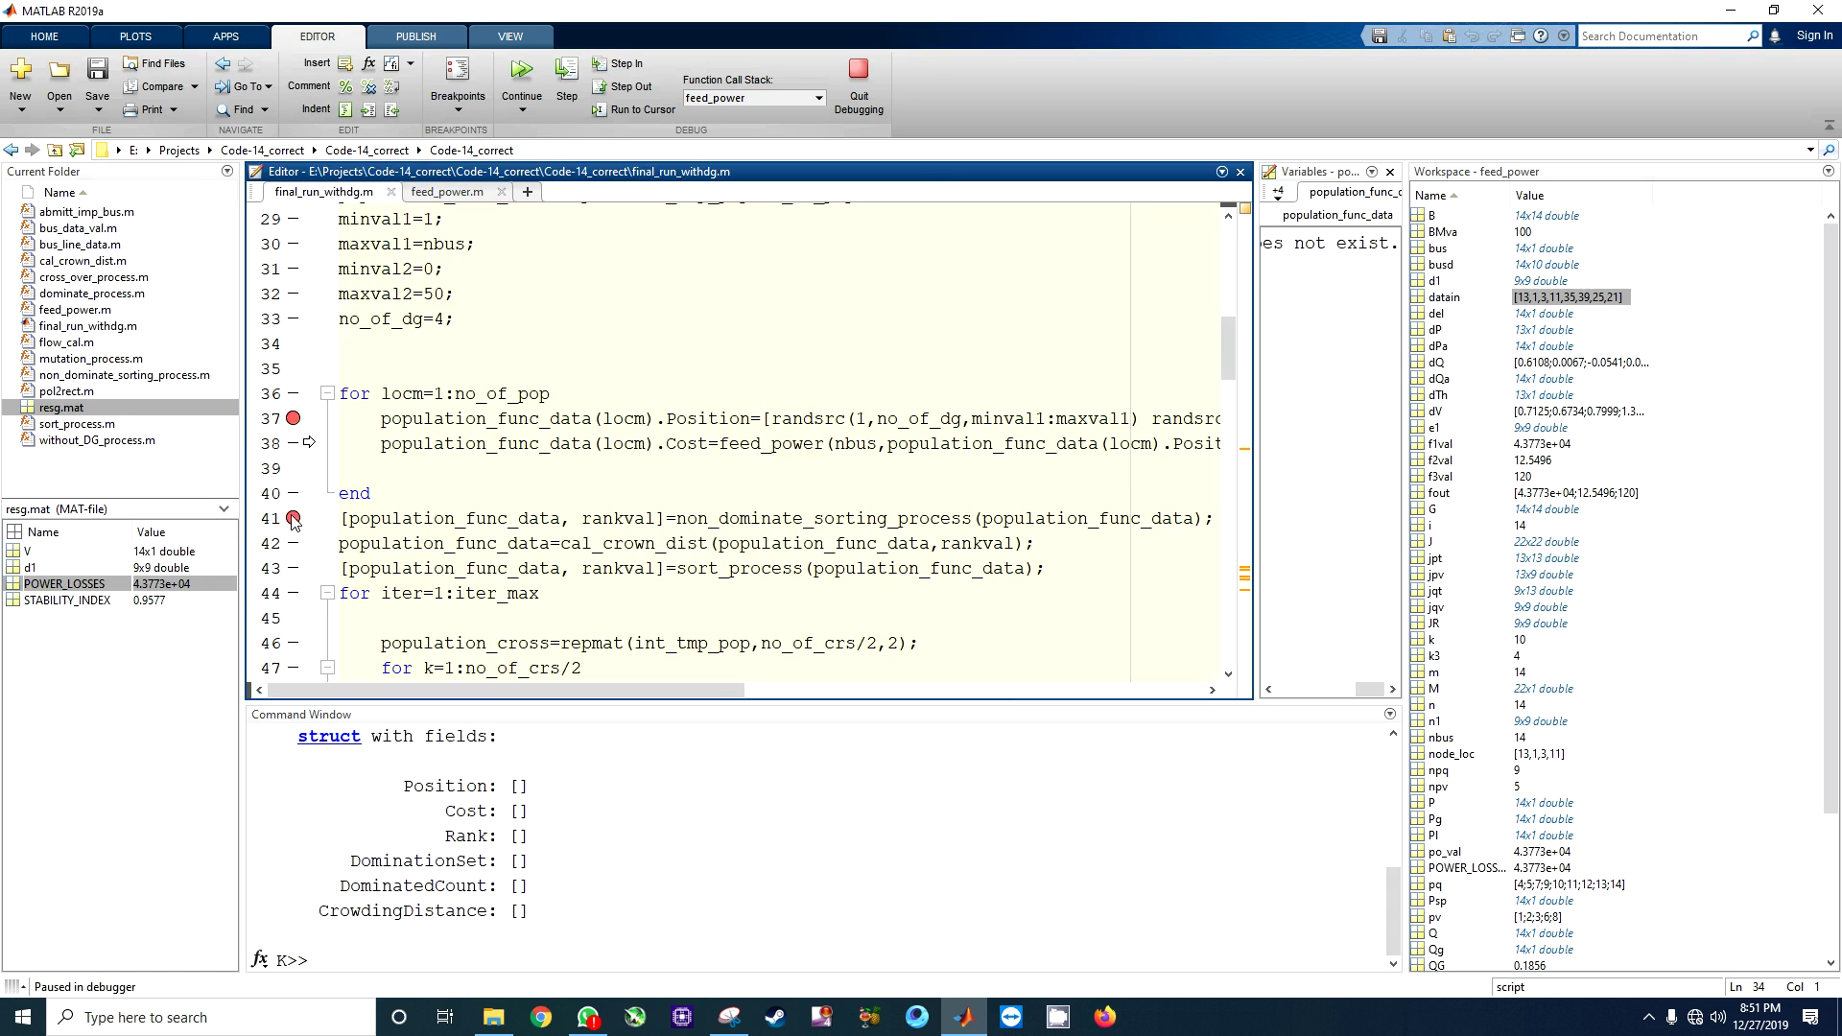
pyautogui.click(293, 419)
pyautogui.moveTo(455, 393); pyautogui.dragTo(550, 389)
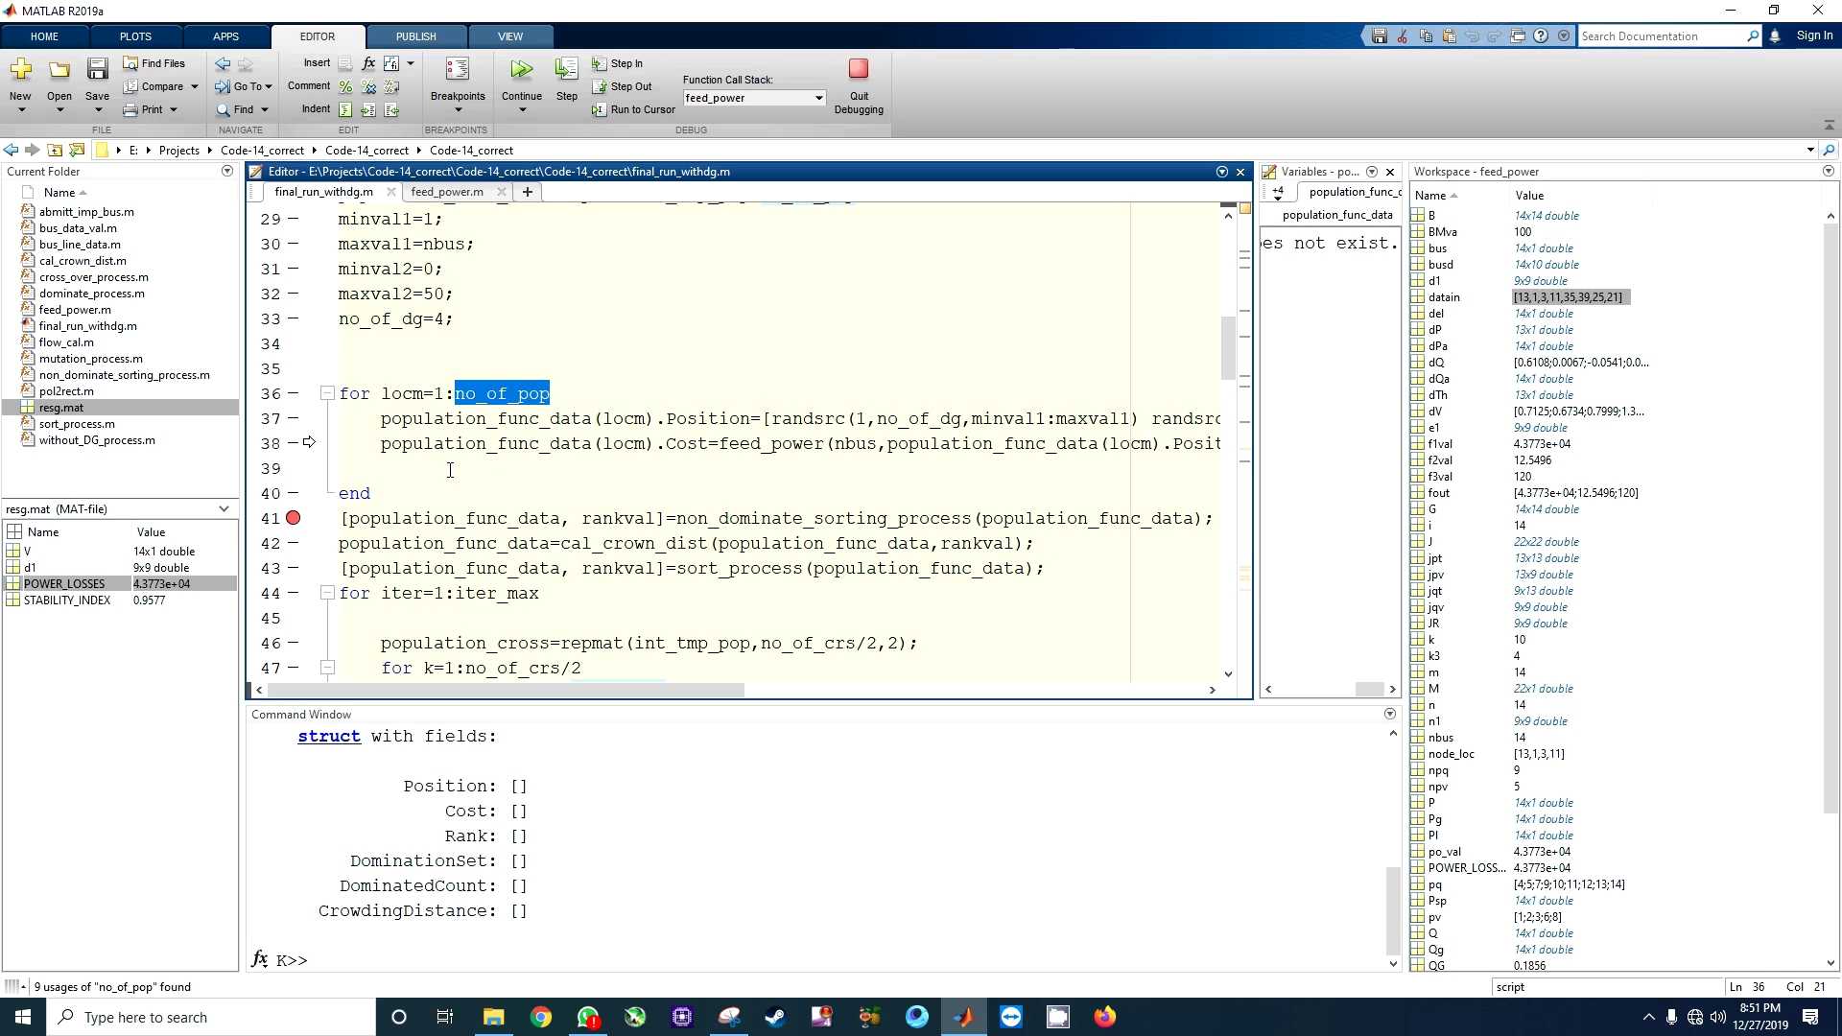
# - Clear the line 191 breakpoint and continue the run until it pauses at line 41
pyautogui.click(521, 79)
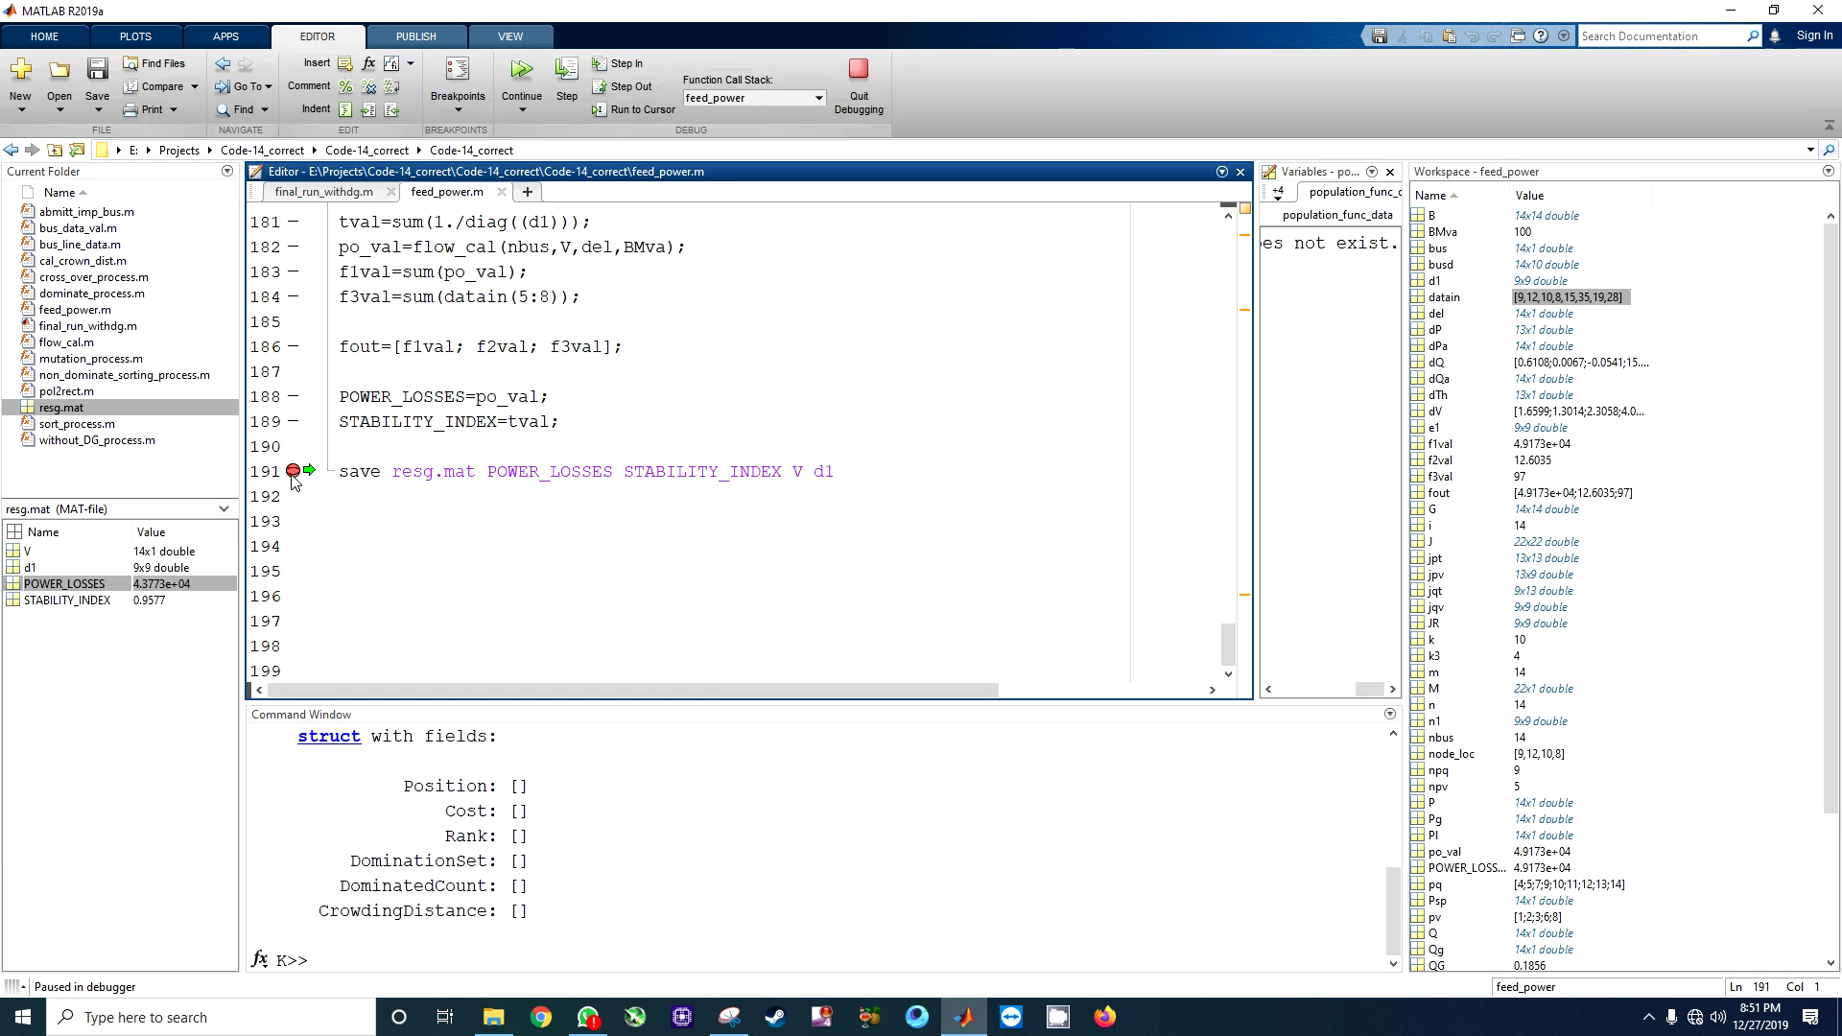
pyautogui.click(292, 472)
pyautogui.press('F5')
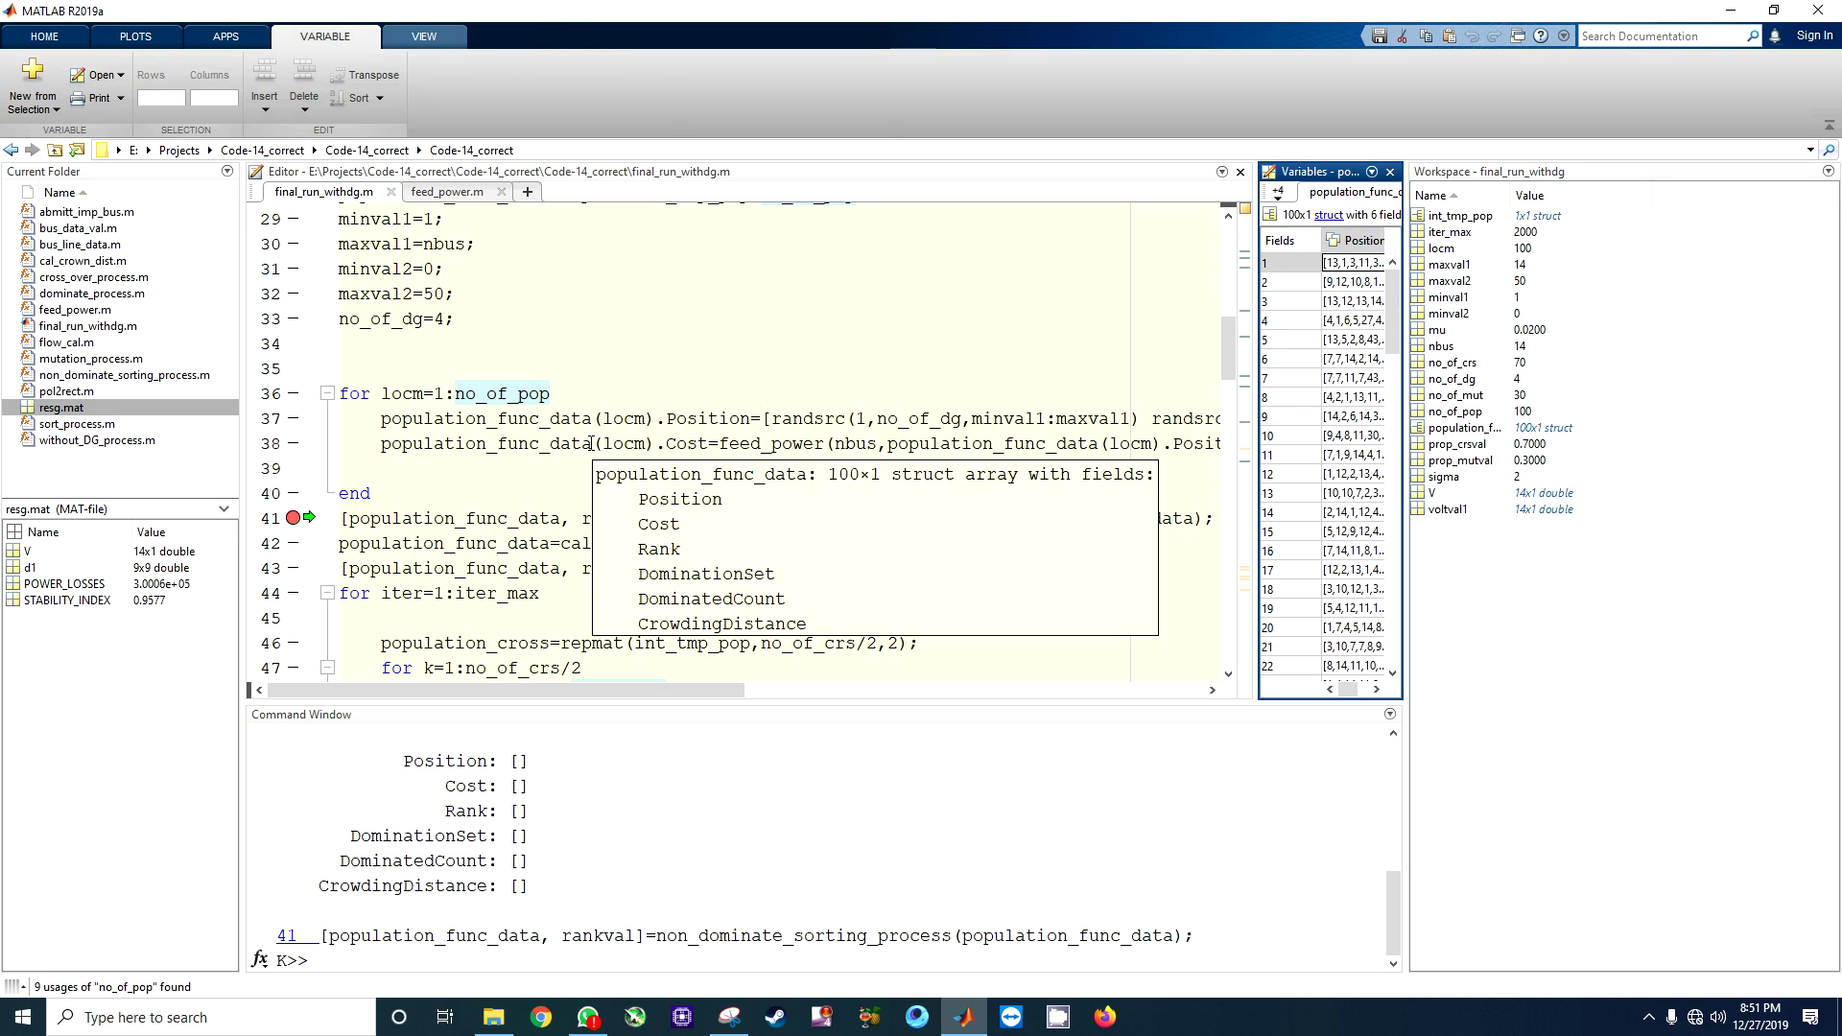
# - Open population_func_data in the Variables editor with a widened panel and Position column
pyautogui.moveTo(592, 444); pyautogui.dragTo(386, 443)
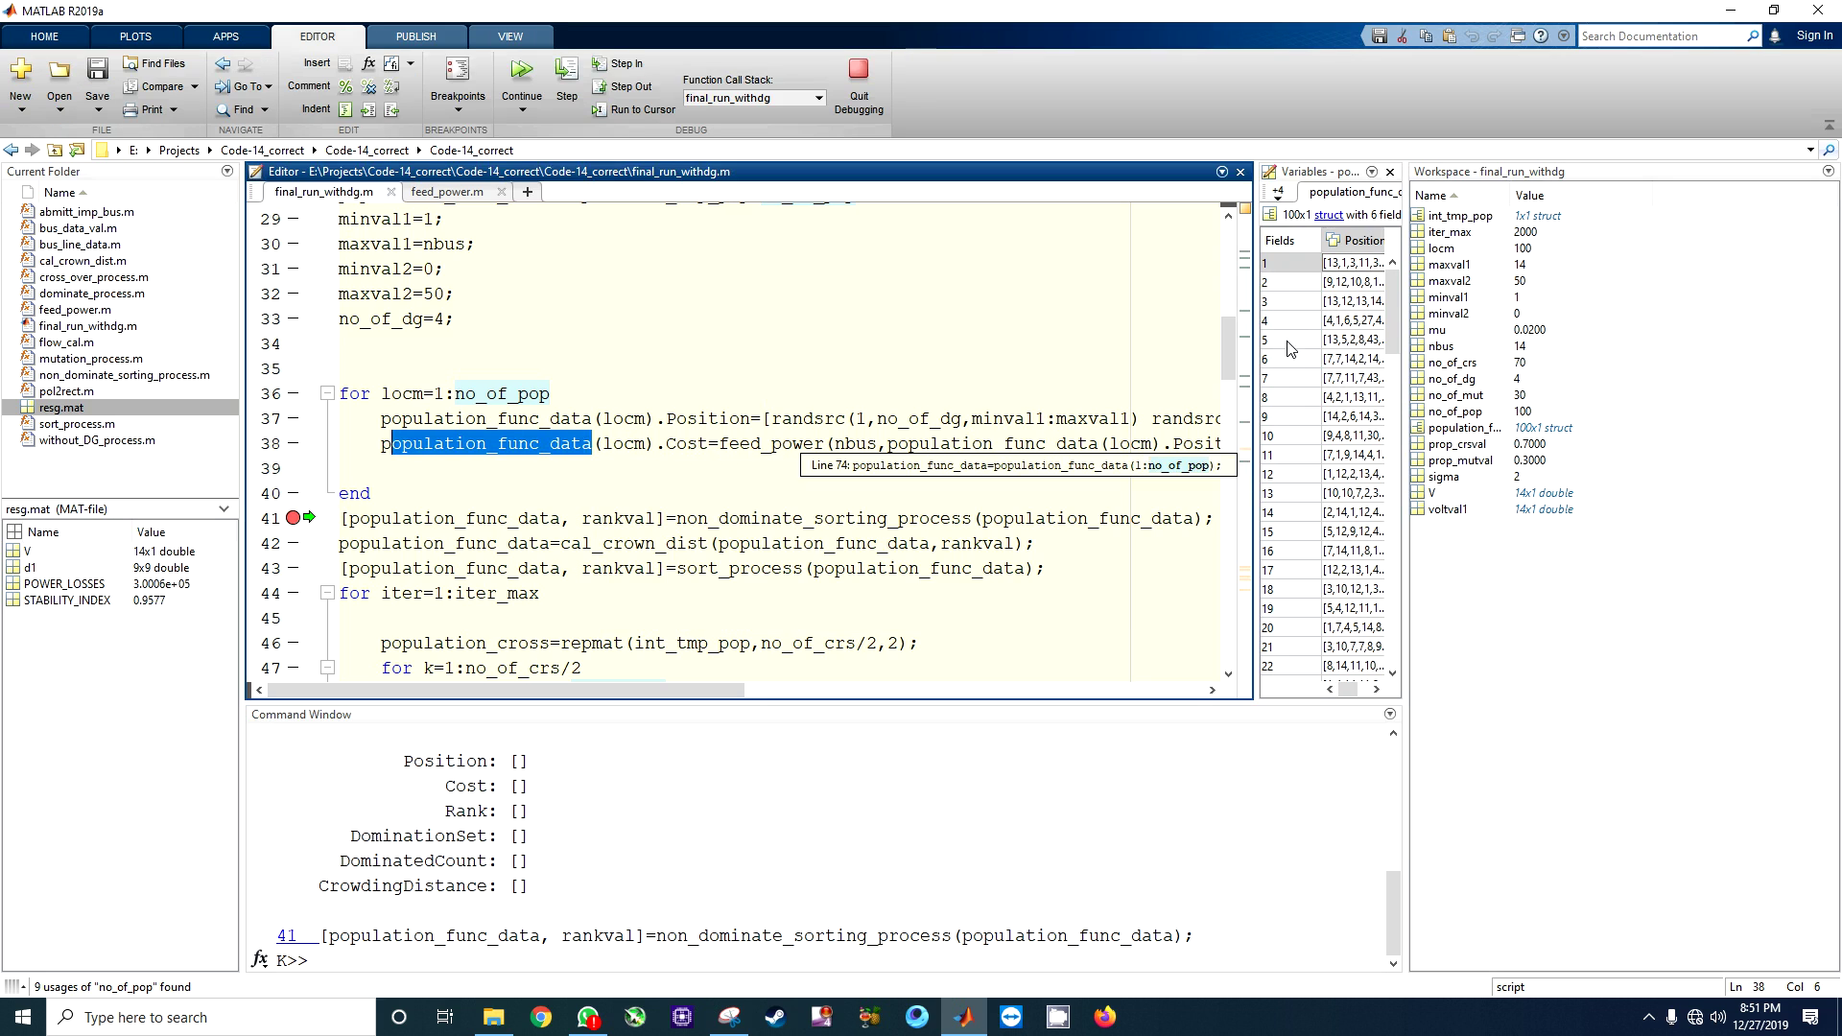
pyautogui.moveTo(1252, 252); pyautogui.dragTo(641, 260)
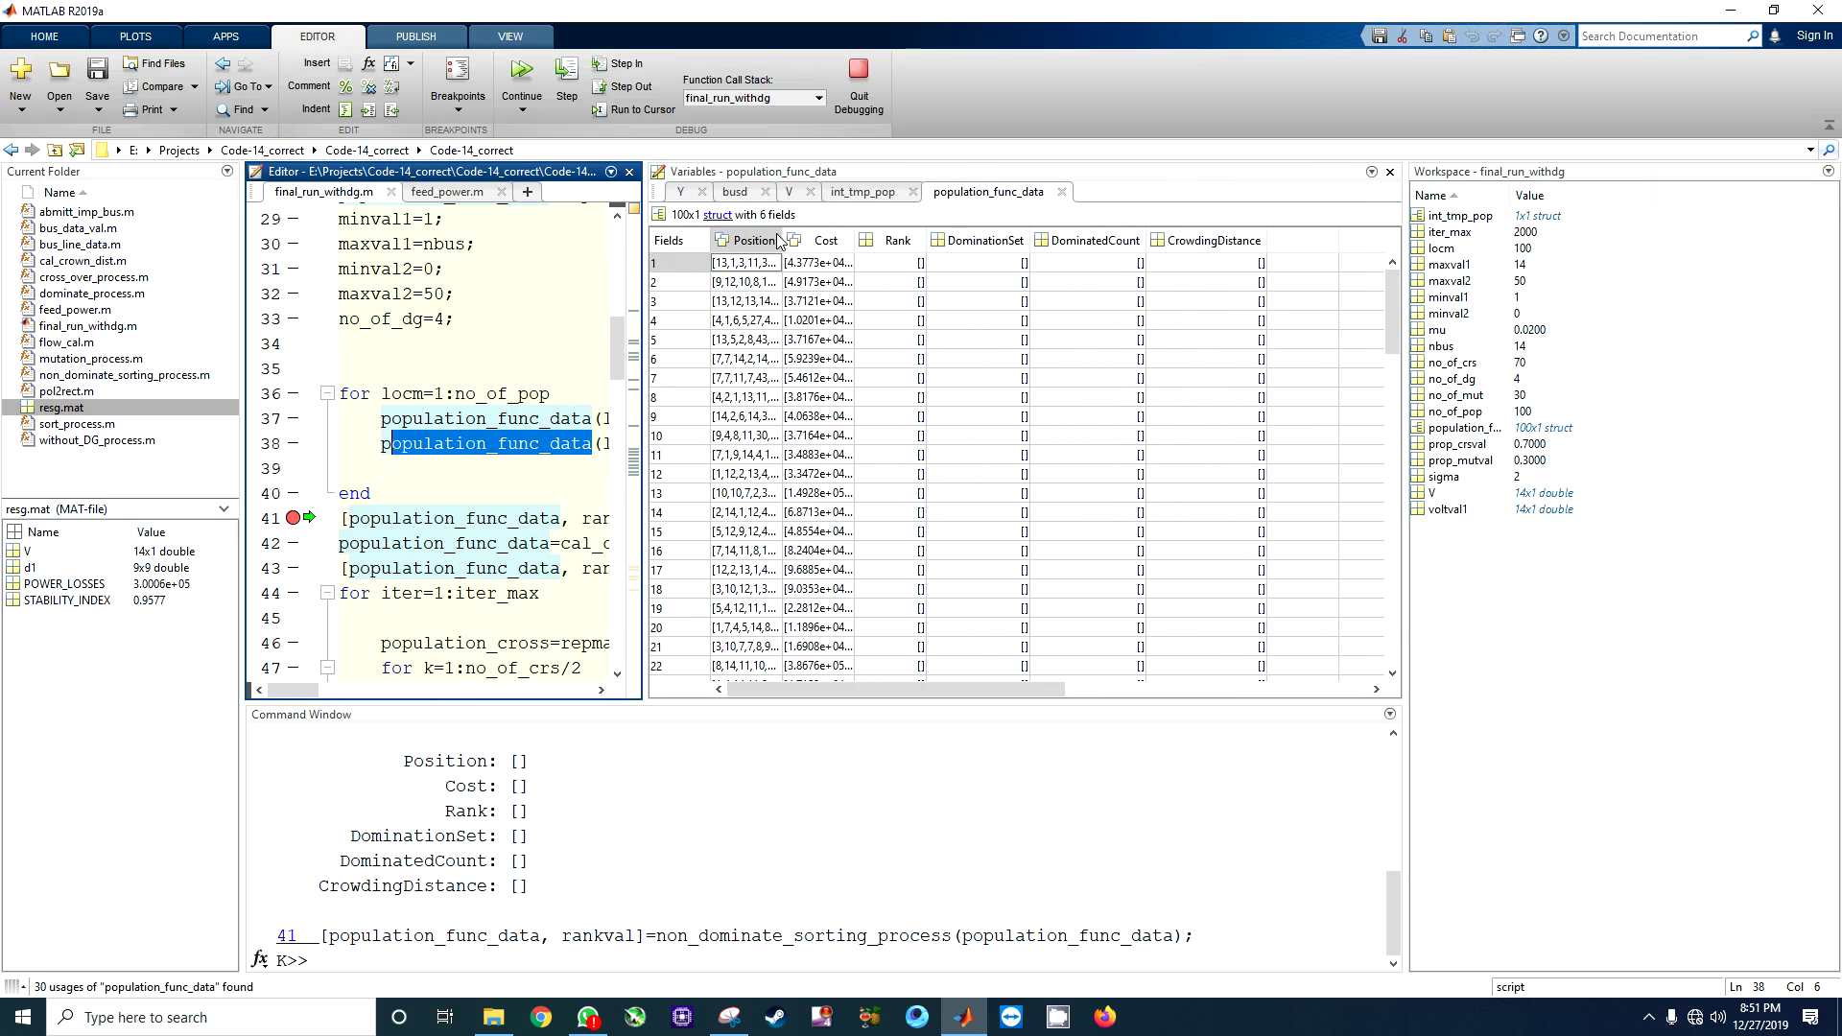
pyautogui.moveTo(790, 236); pyautogui.dragTo(936, 236)
pyautogui.click(950, 347)
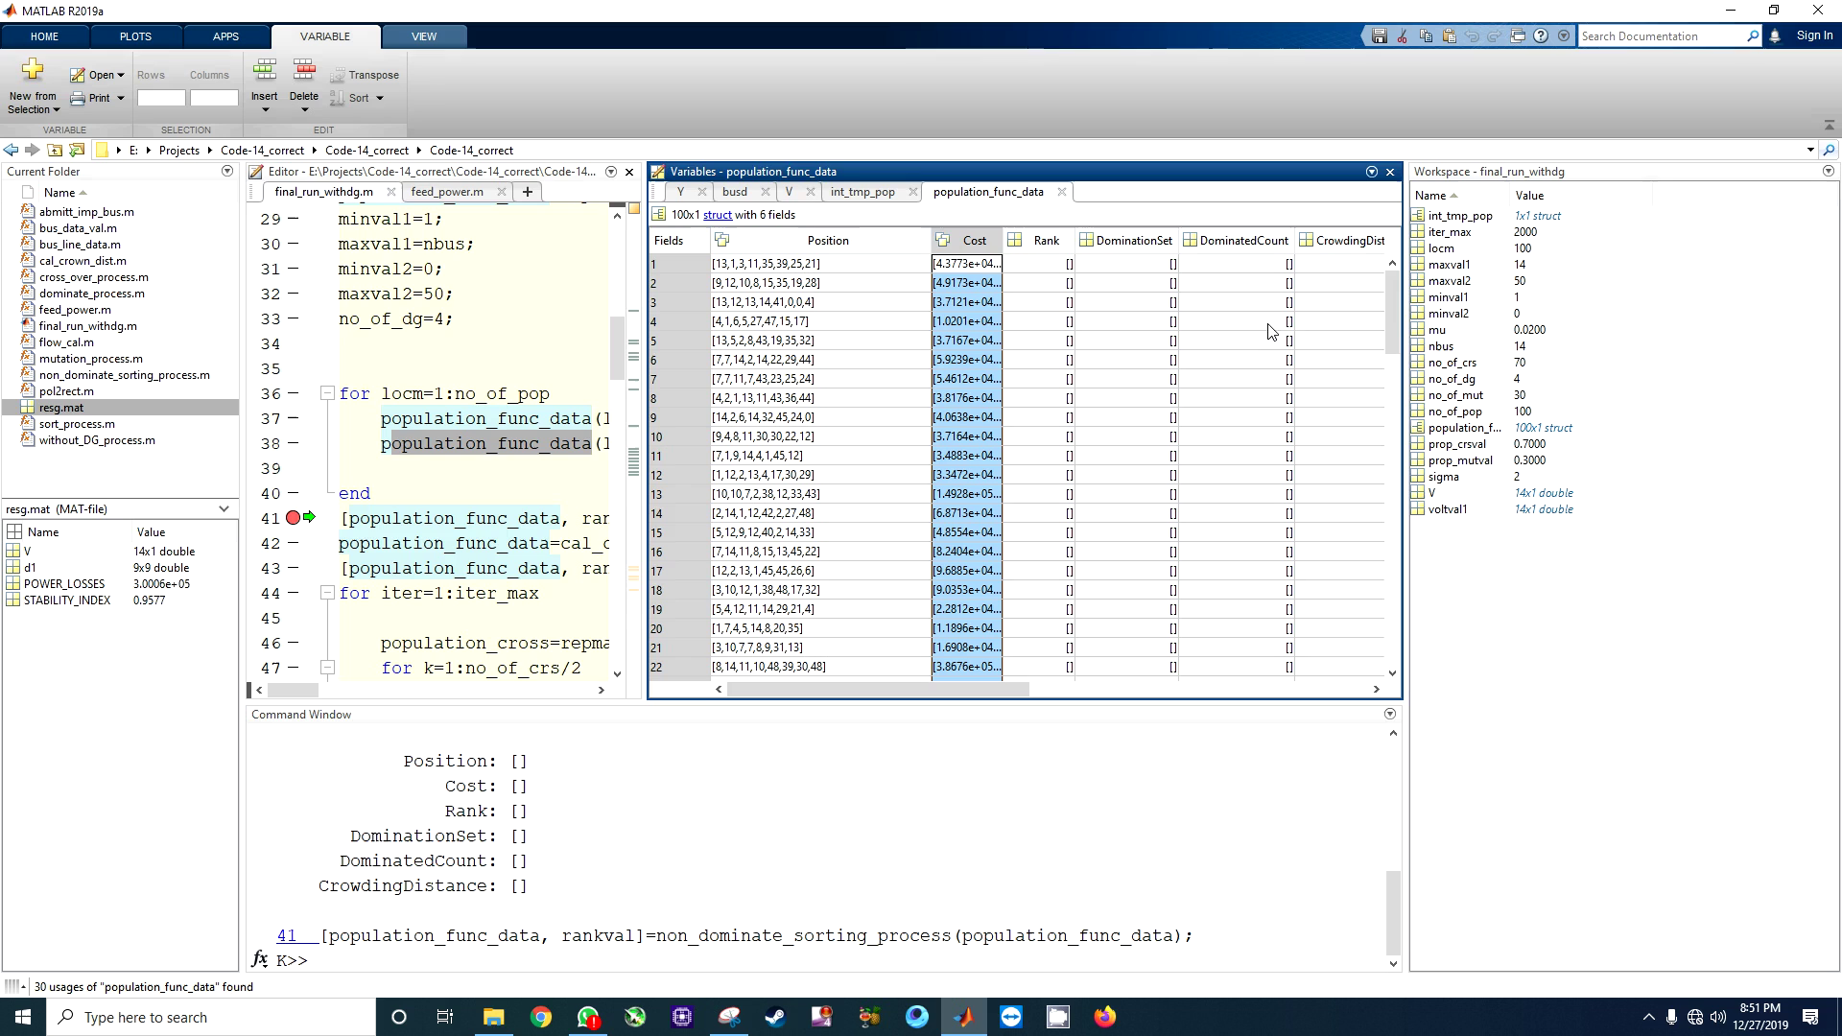
# - Inspect the first member's Position and member 92, then give the code room again
pyautogui.moveTo(1392, 309)
pyautogui.mouseDown()
pyautogui.moveTo(1391, 432)
pyautogui.moveTo(1392, 273)
pyautogui.mouseUp()
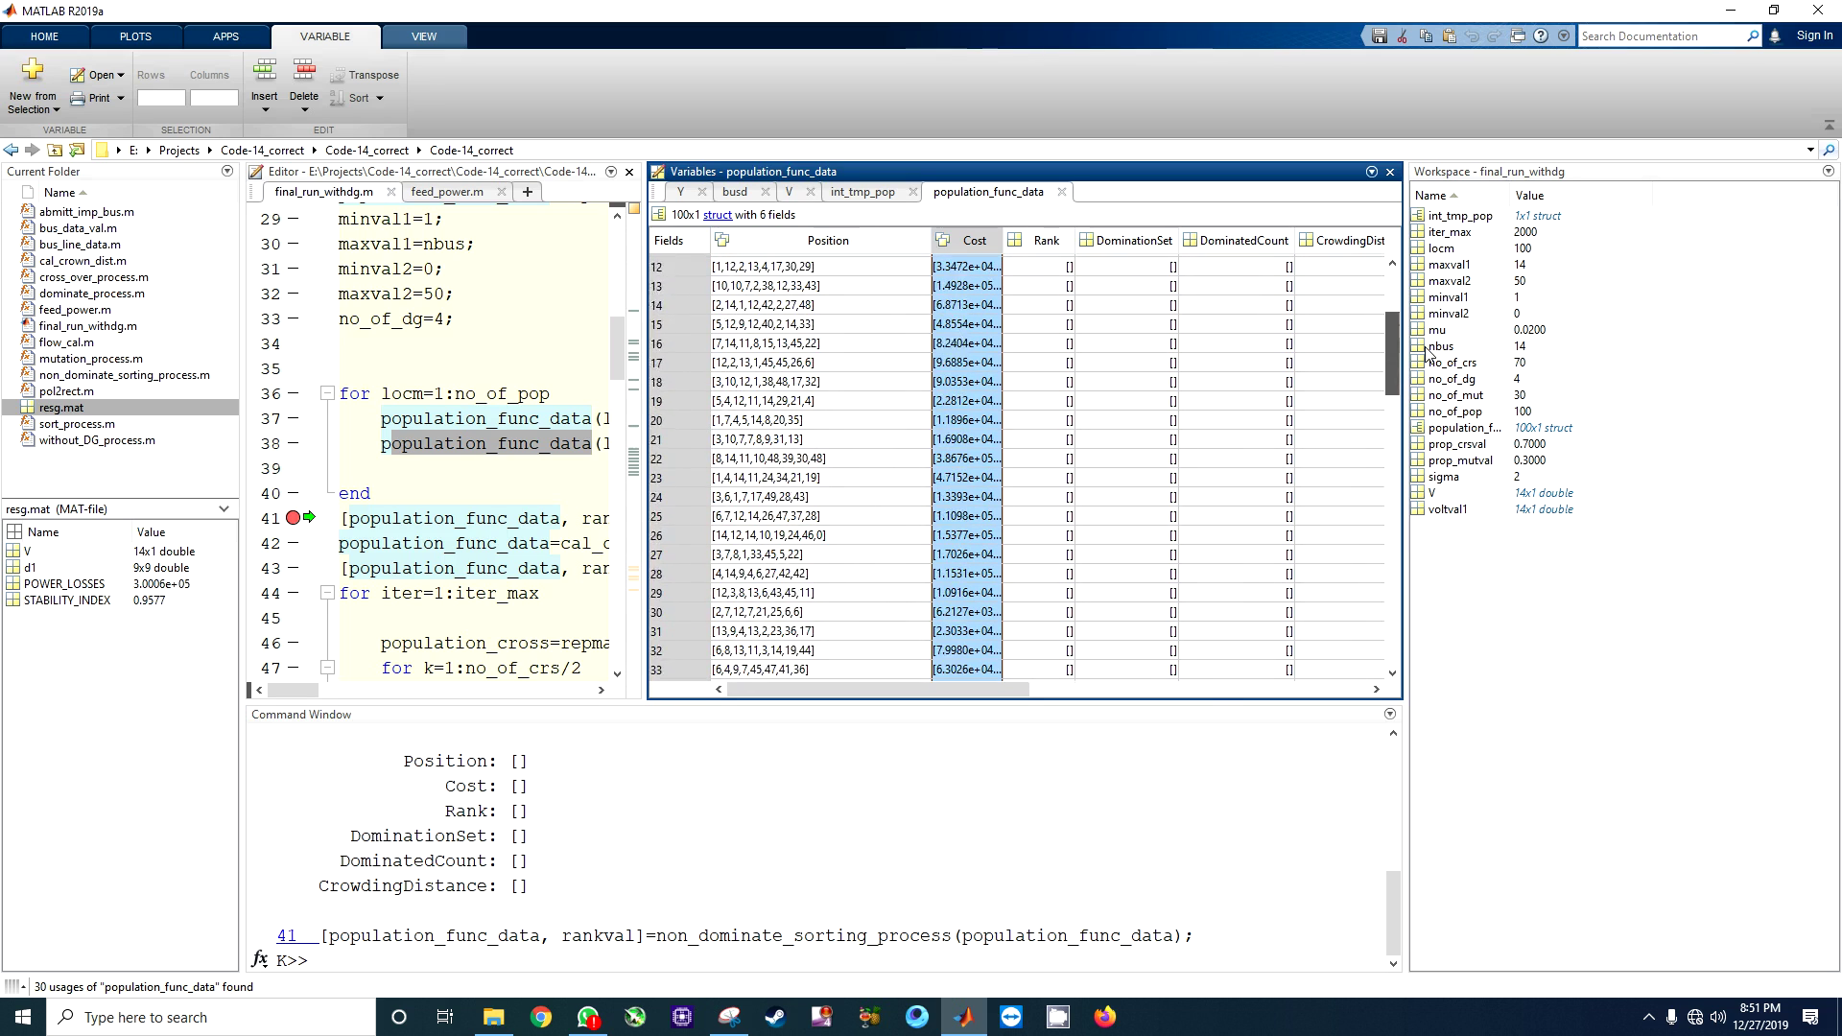
pyautogui.click(778, 268)
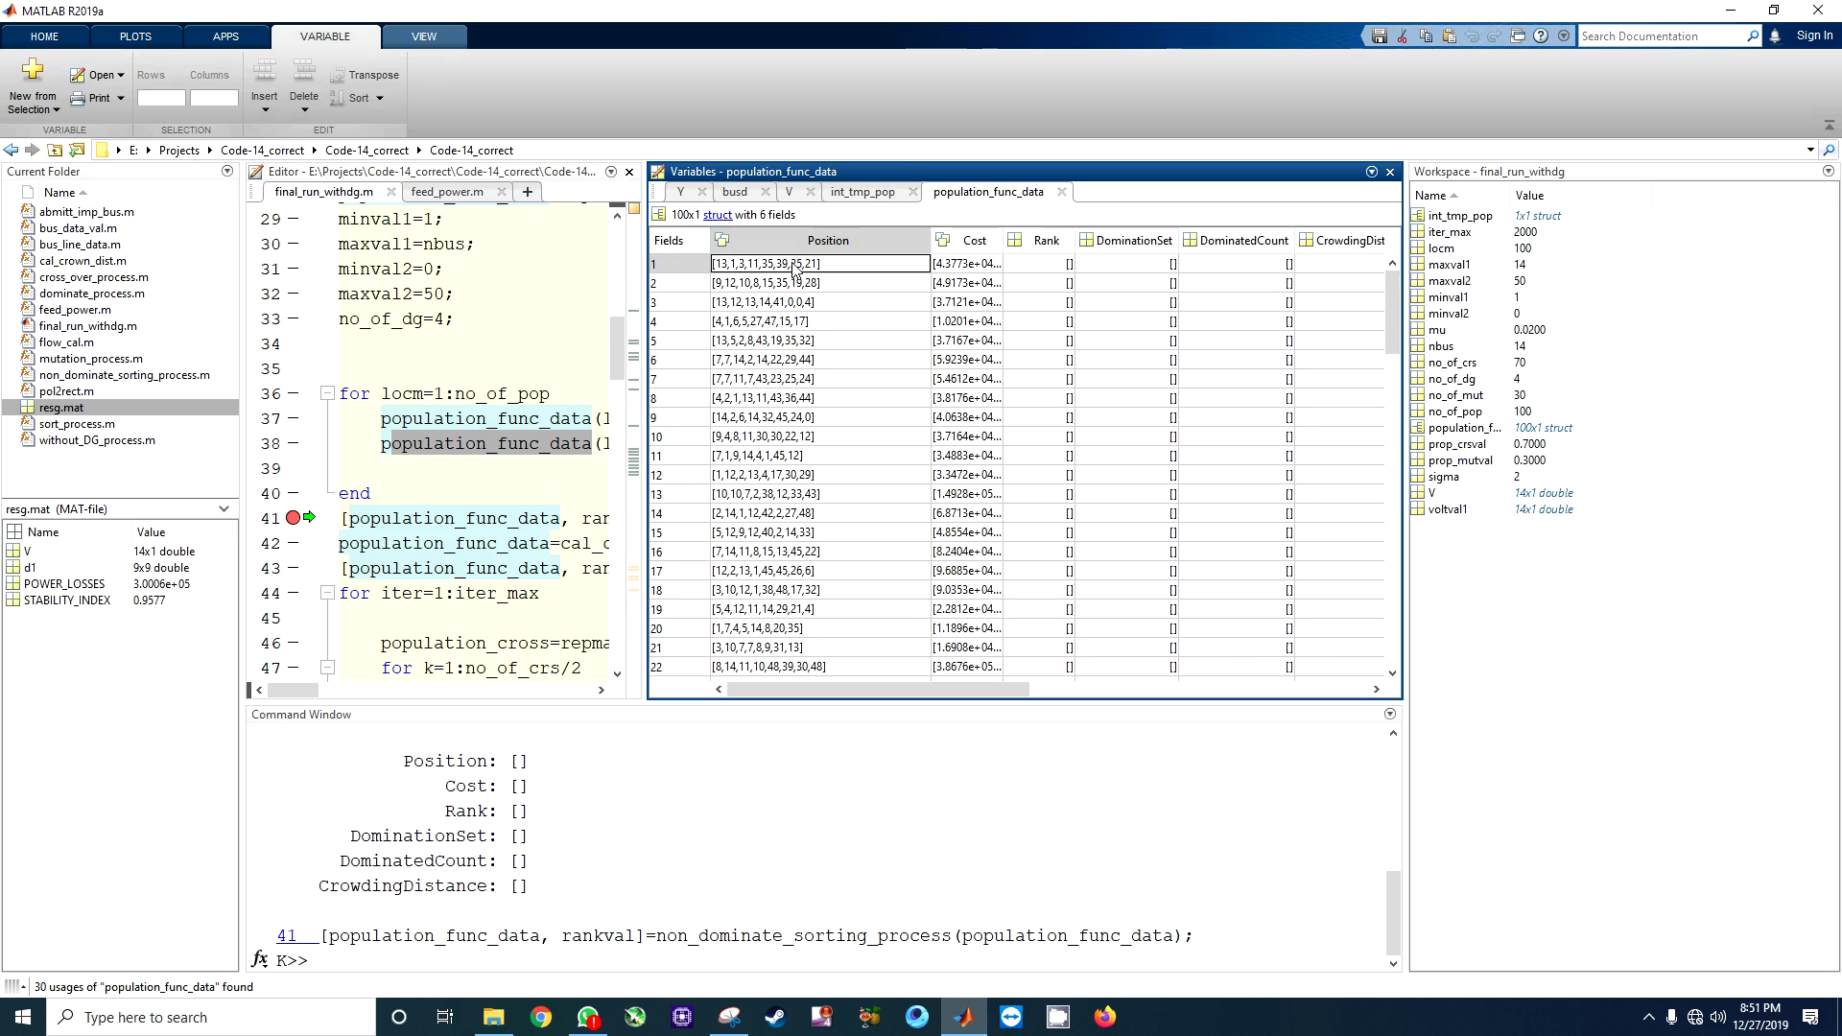
pyautogui.scroll(-10, 951, 432)
pyautogui.scroll(-10, 949, 490)
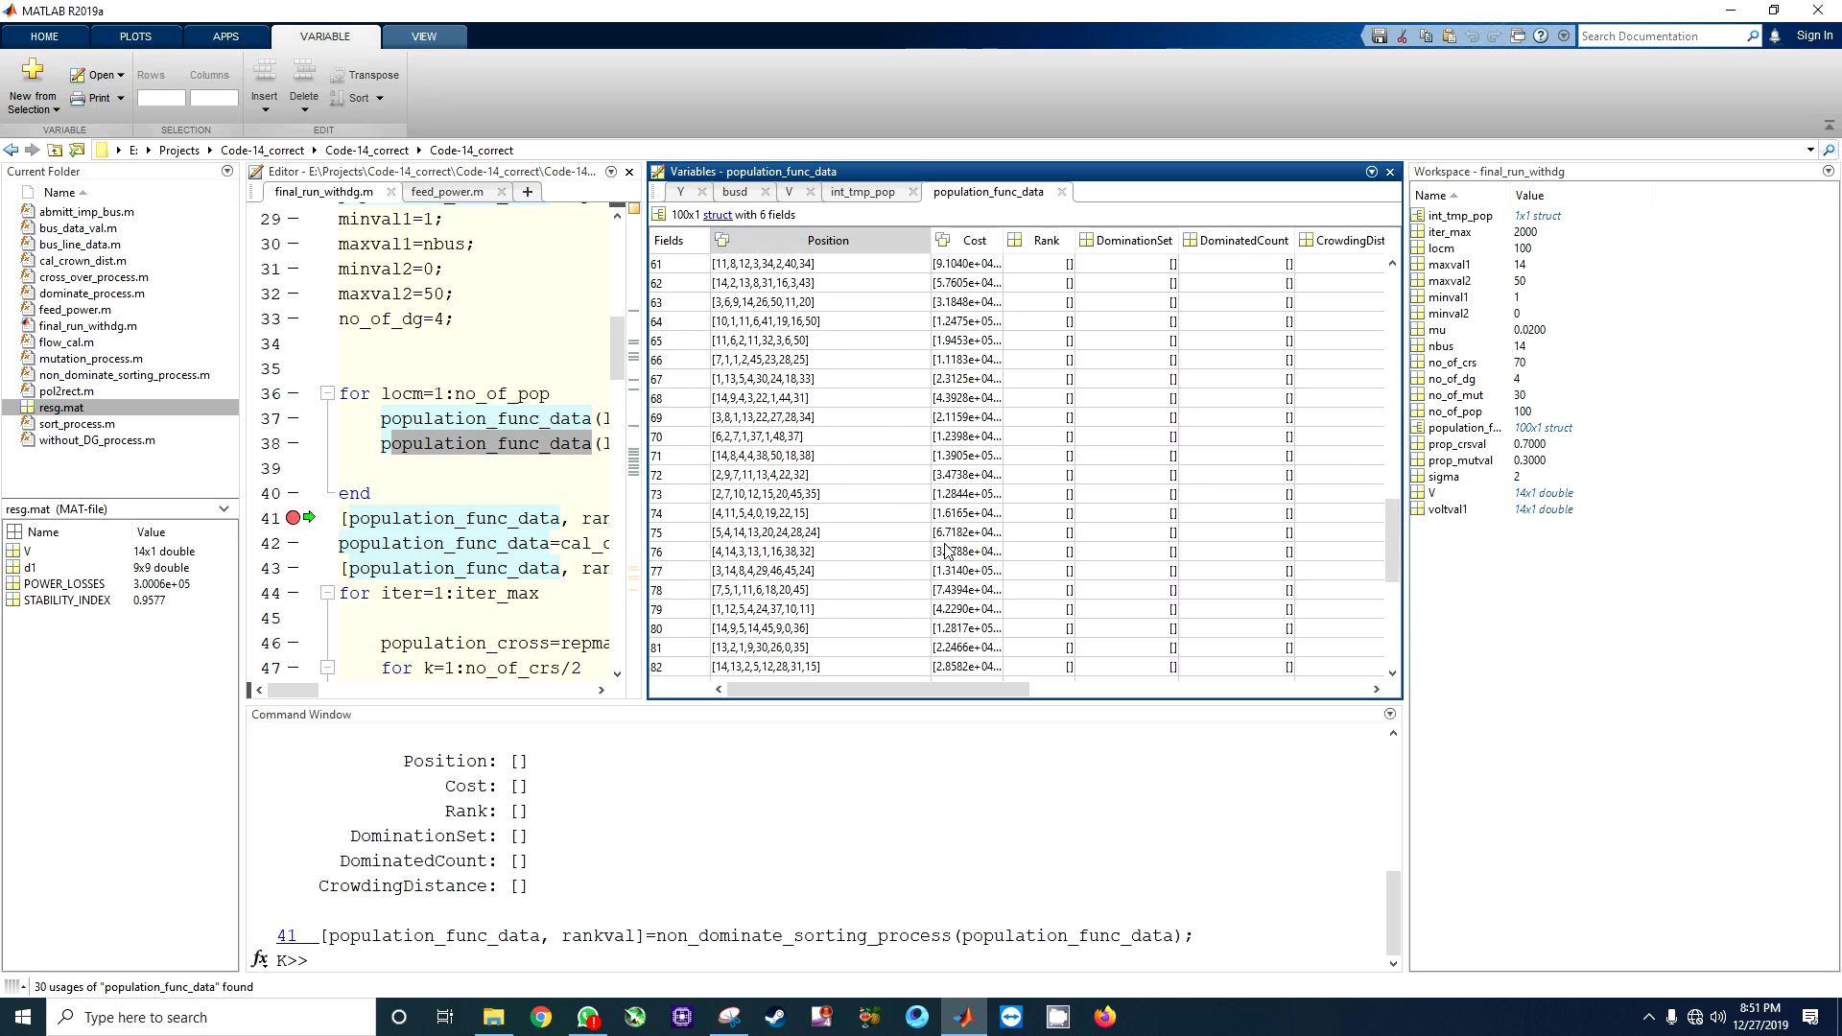
pyautogui.scroll(-5, 946, 551)
pyautogui.scroll(-5, 946, 550)
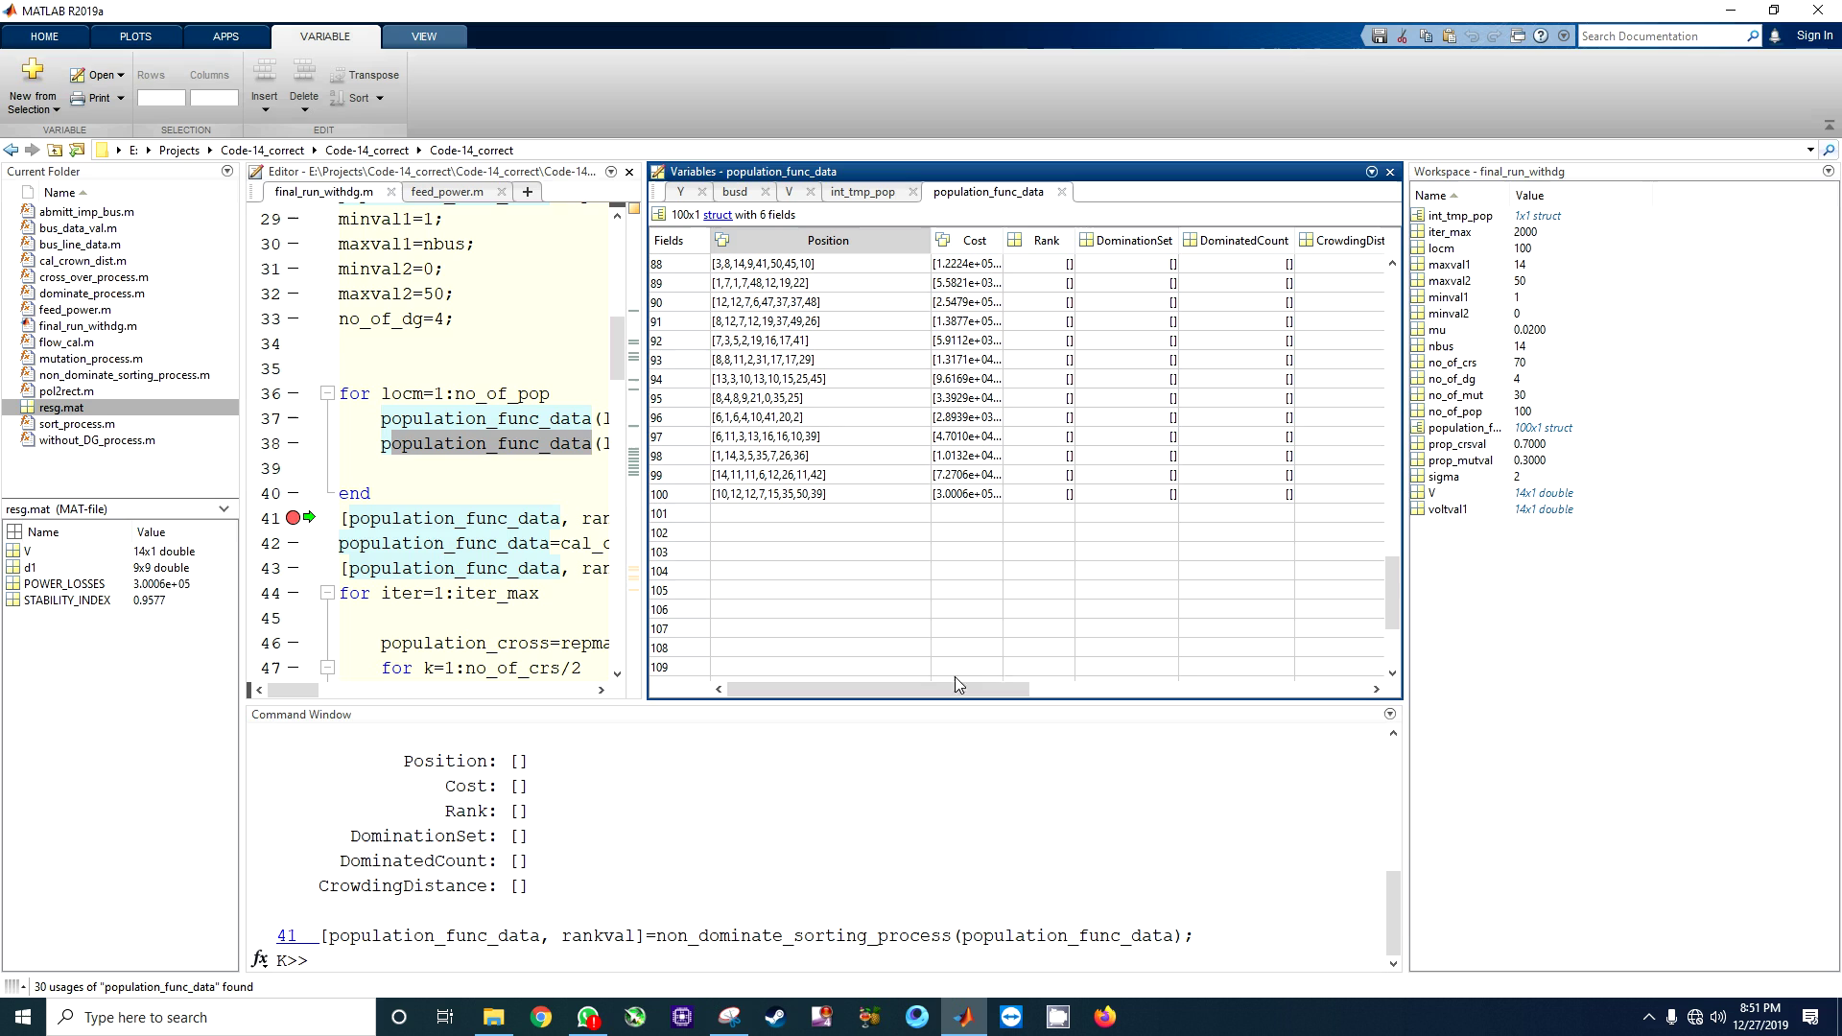
pyautogui.moveTo(1392, 907); pyautogui.dragTo(1416, 761)
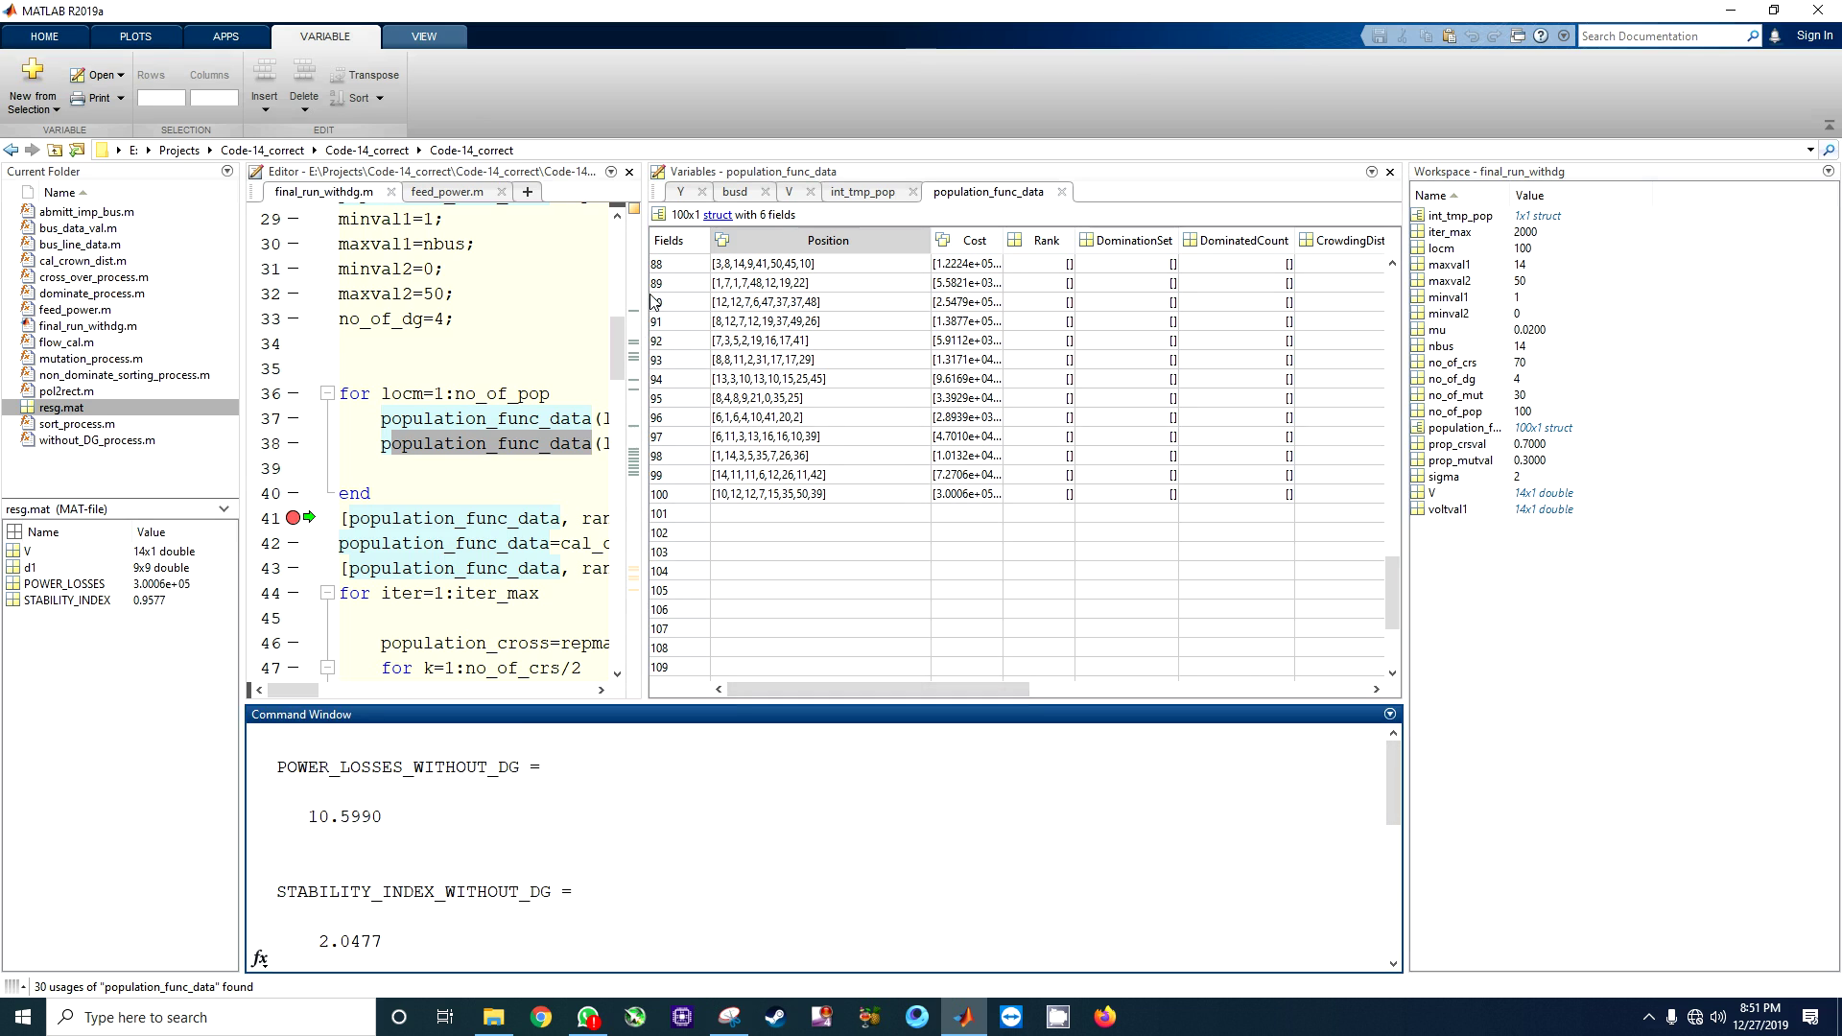
pyautogui.moveTo(642, 280); pyautogui.dragTo(1037, 282)
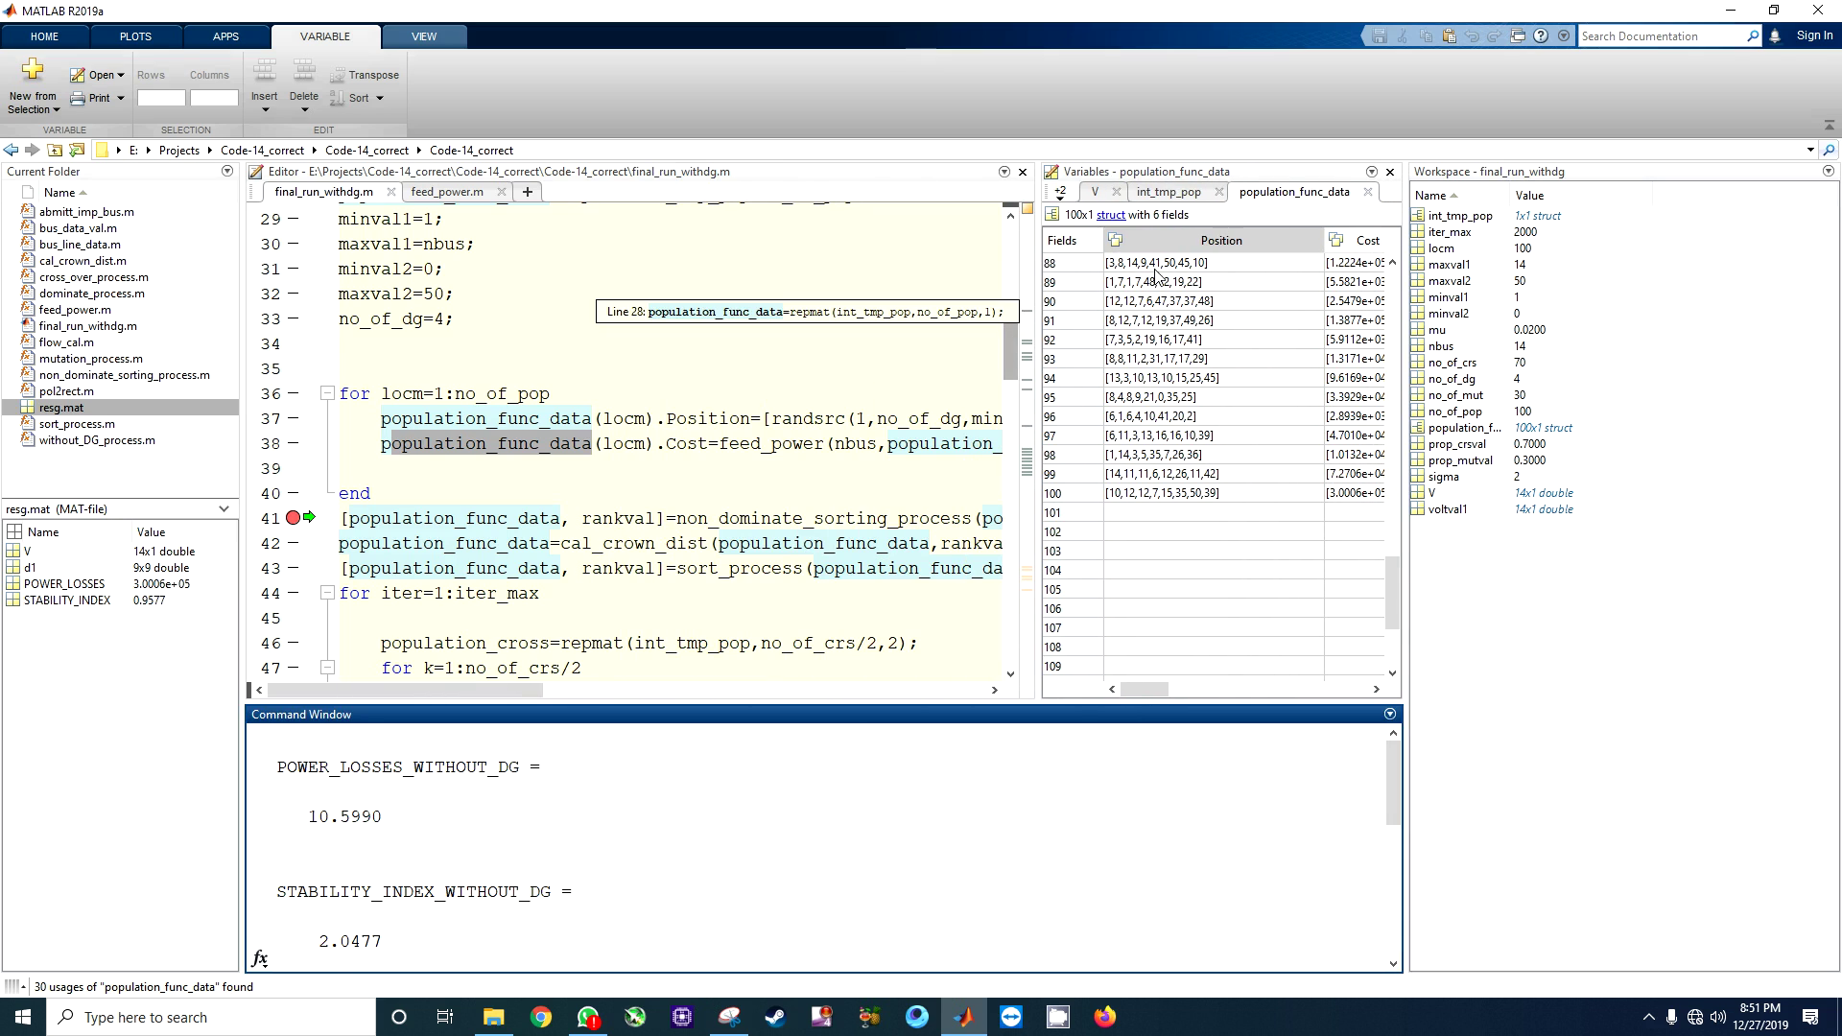
pyautogui.click(1154, 350)
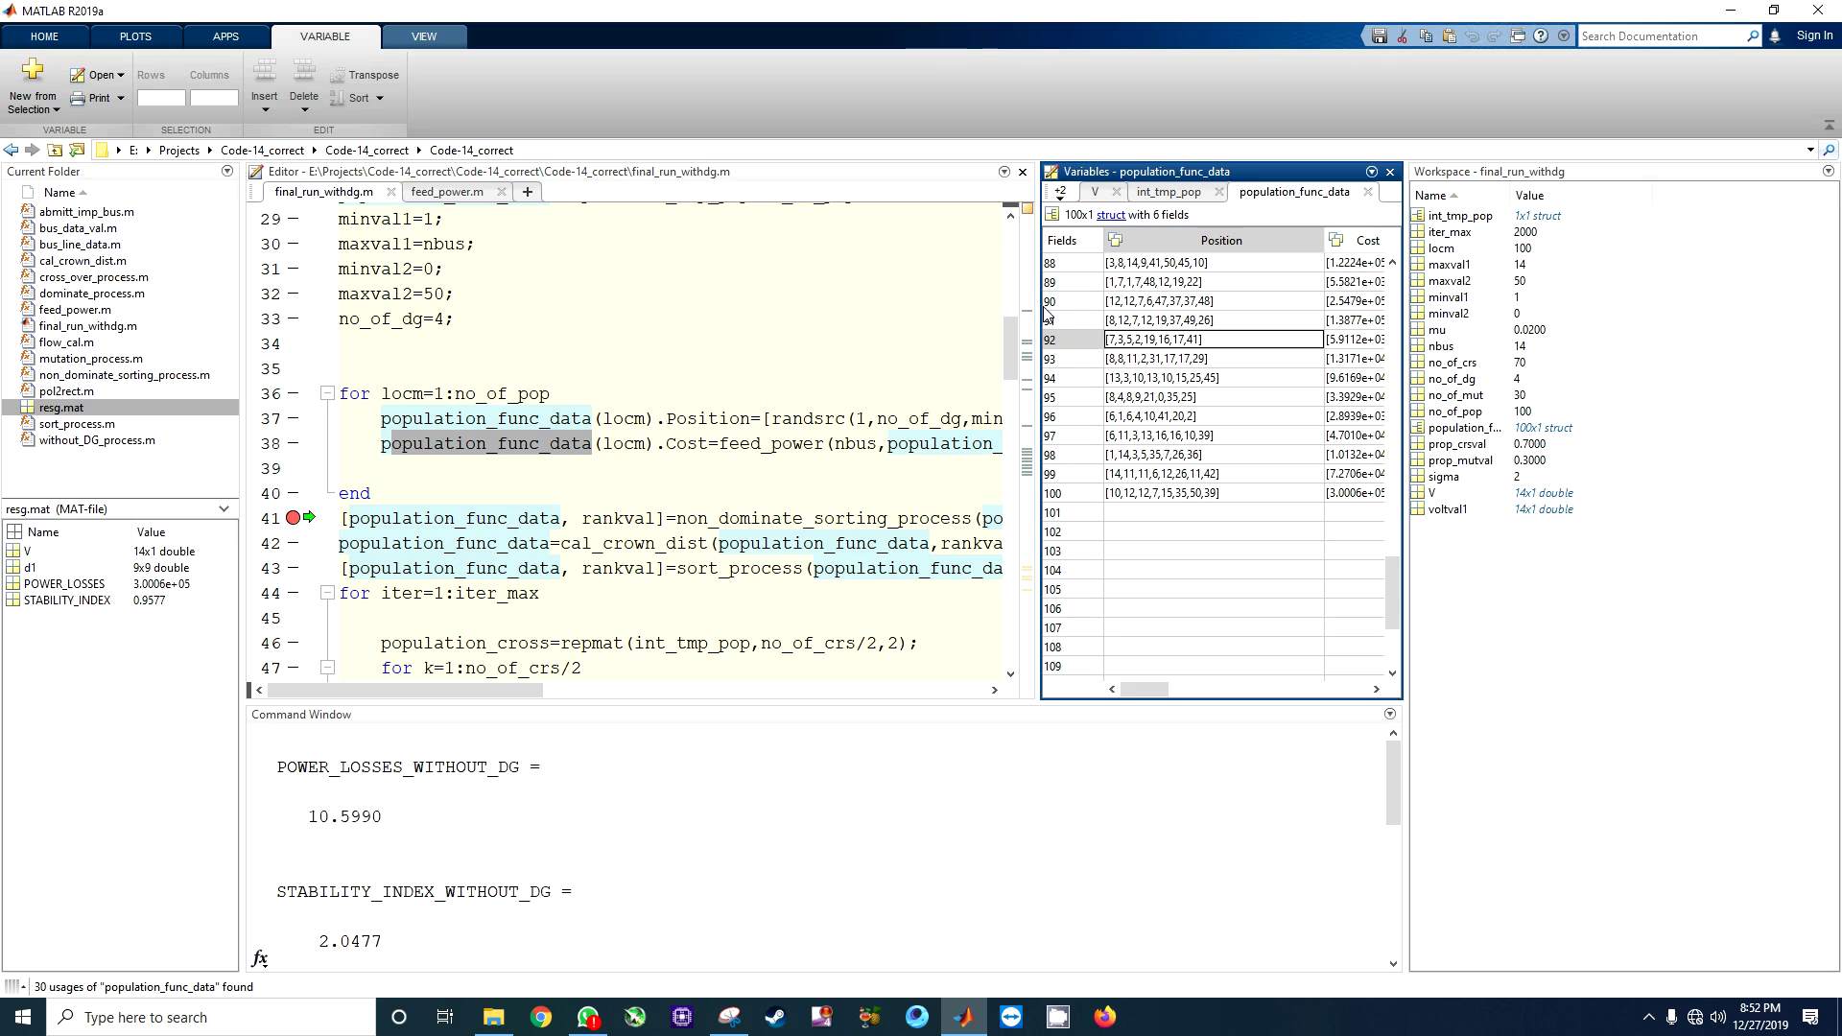
# - Enlarge the table and check Position and Cost of members 88 to 94
pyautogui.moveTo(1039, 298); pyautogui.dragTo(602, 298)
pyautogui.click(748, 283)
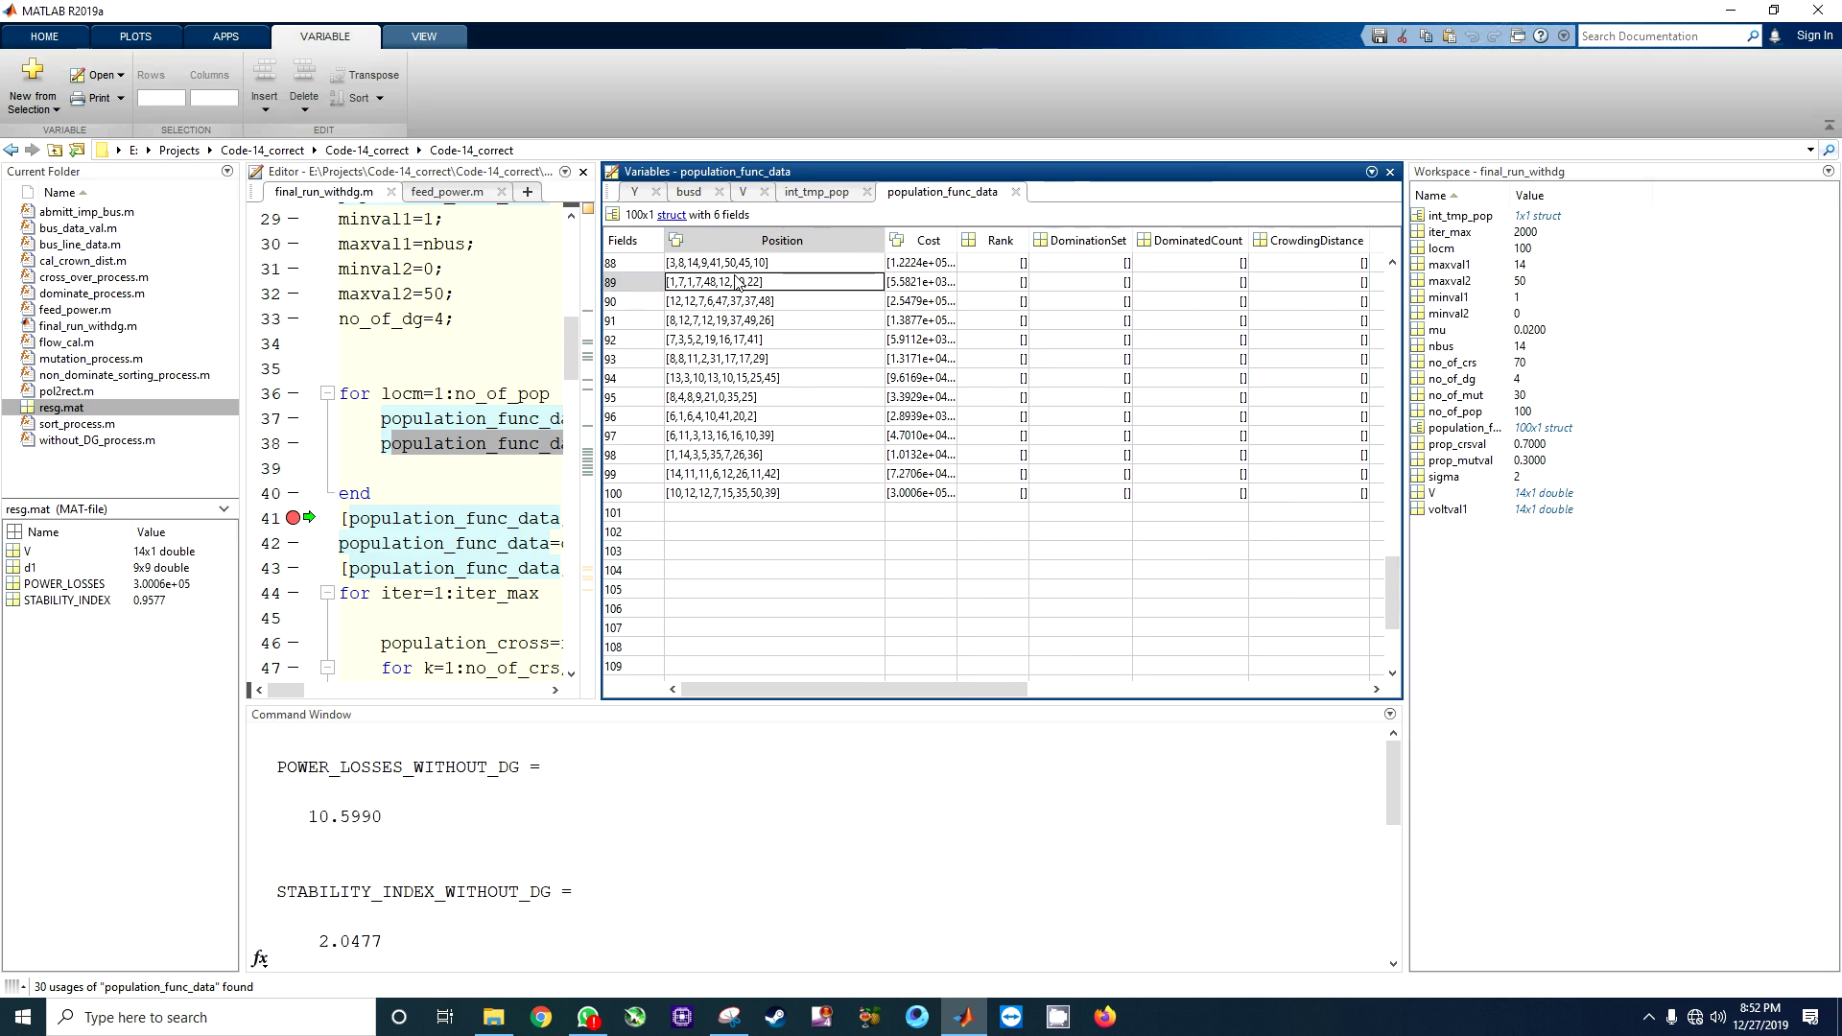
pyautogui.click(727, 264)
pyautogui.click(724, 320)
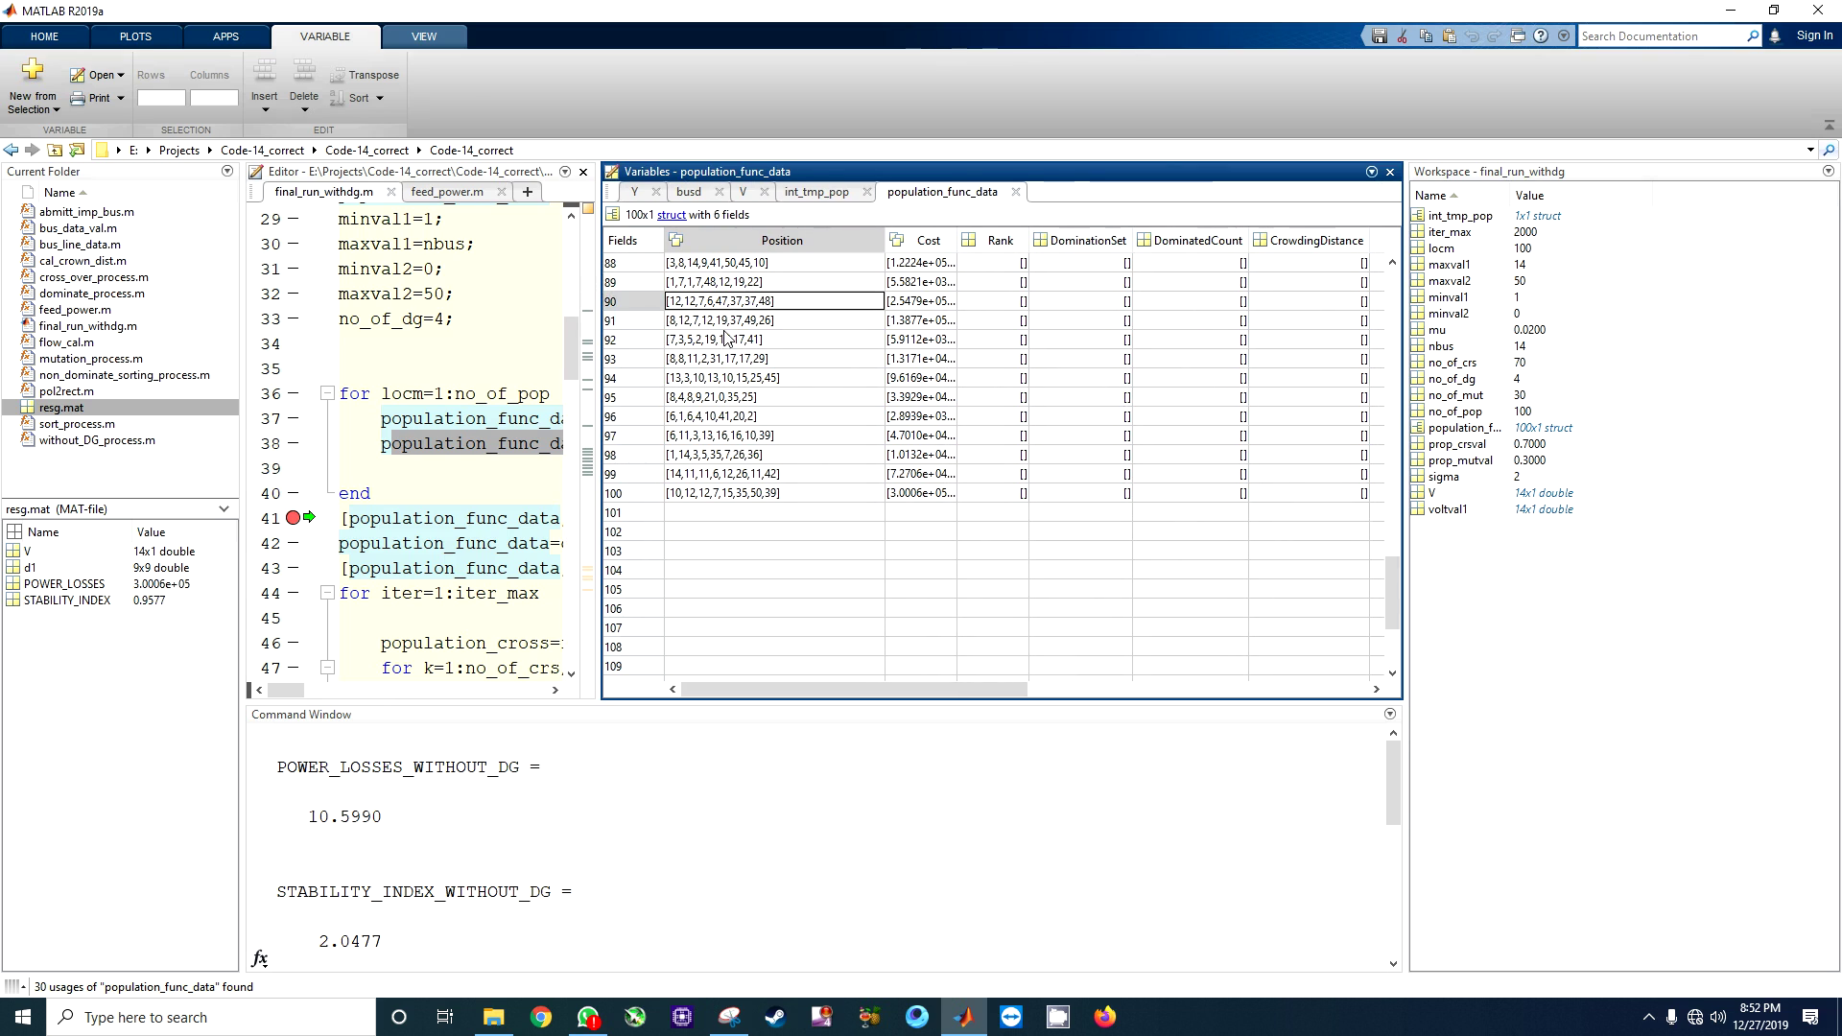
pyautogui.click(725, 359)
pyautogui.click(921, 378)
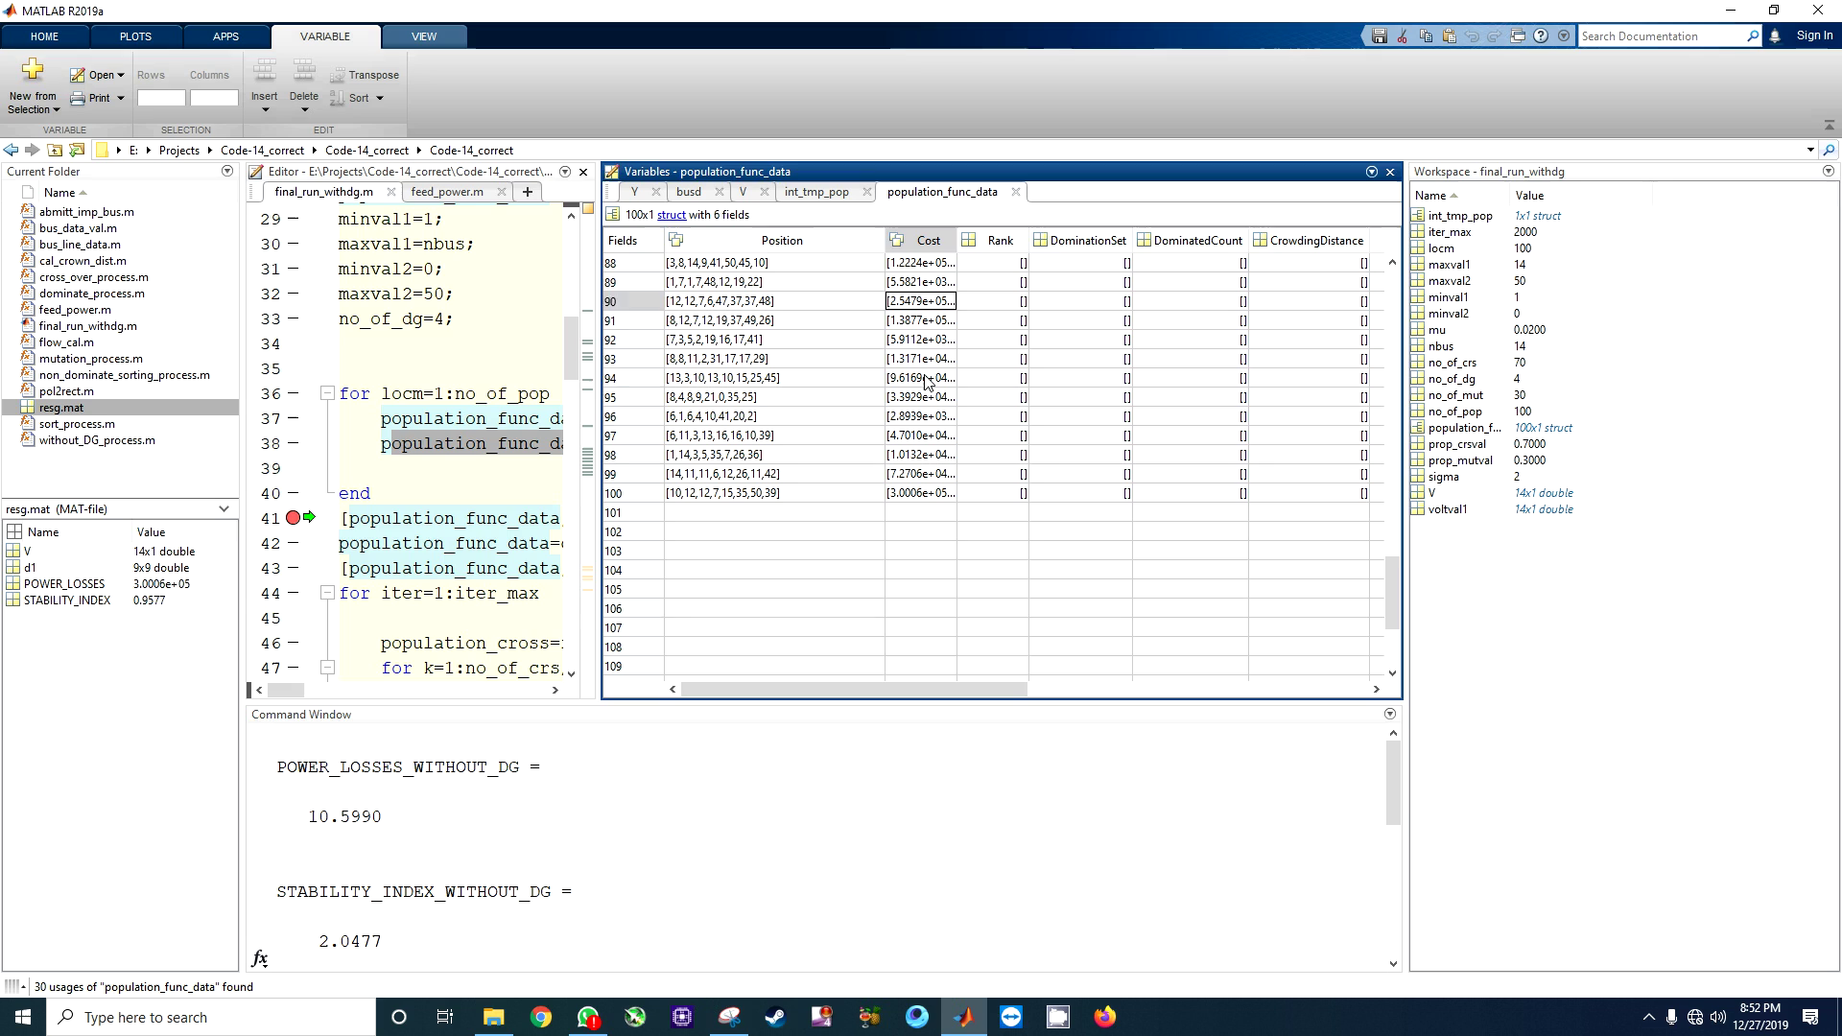
pyautogui.click(735, 326)
pyautogui.click(737, 288)
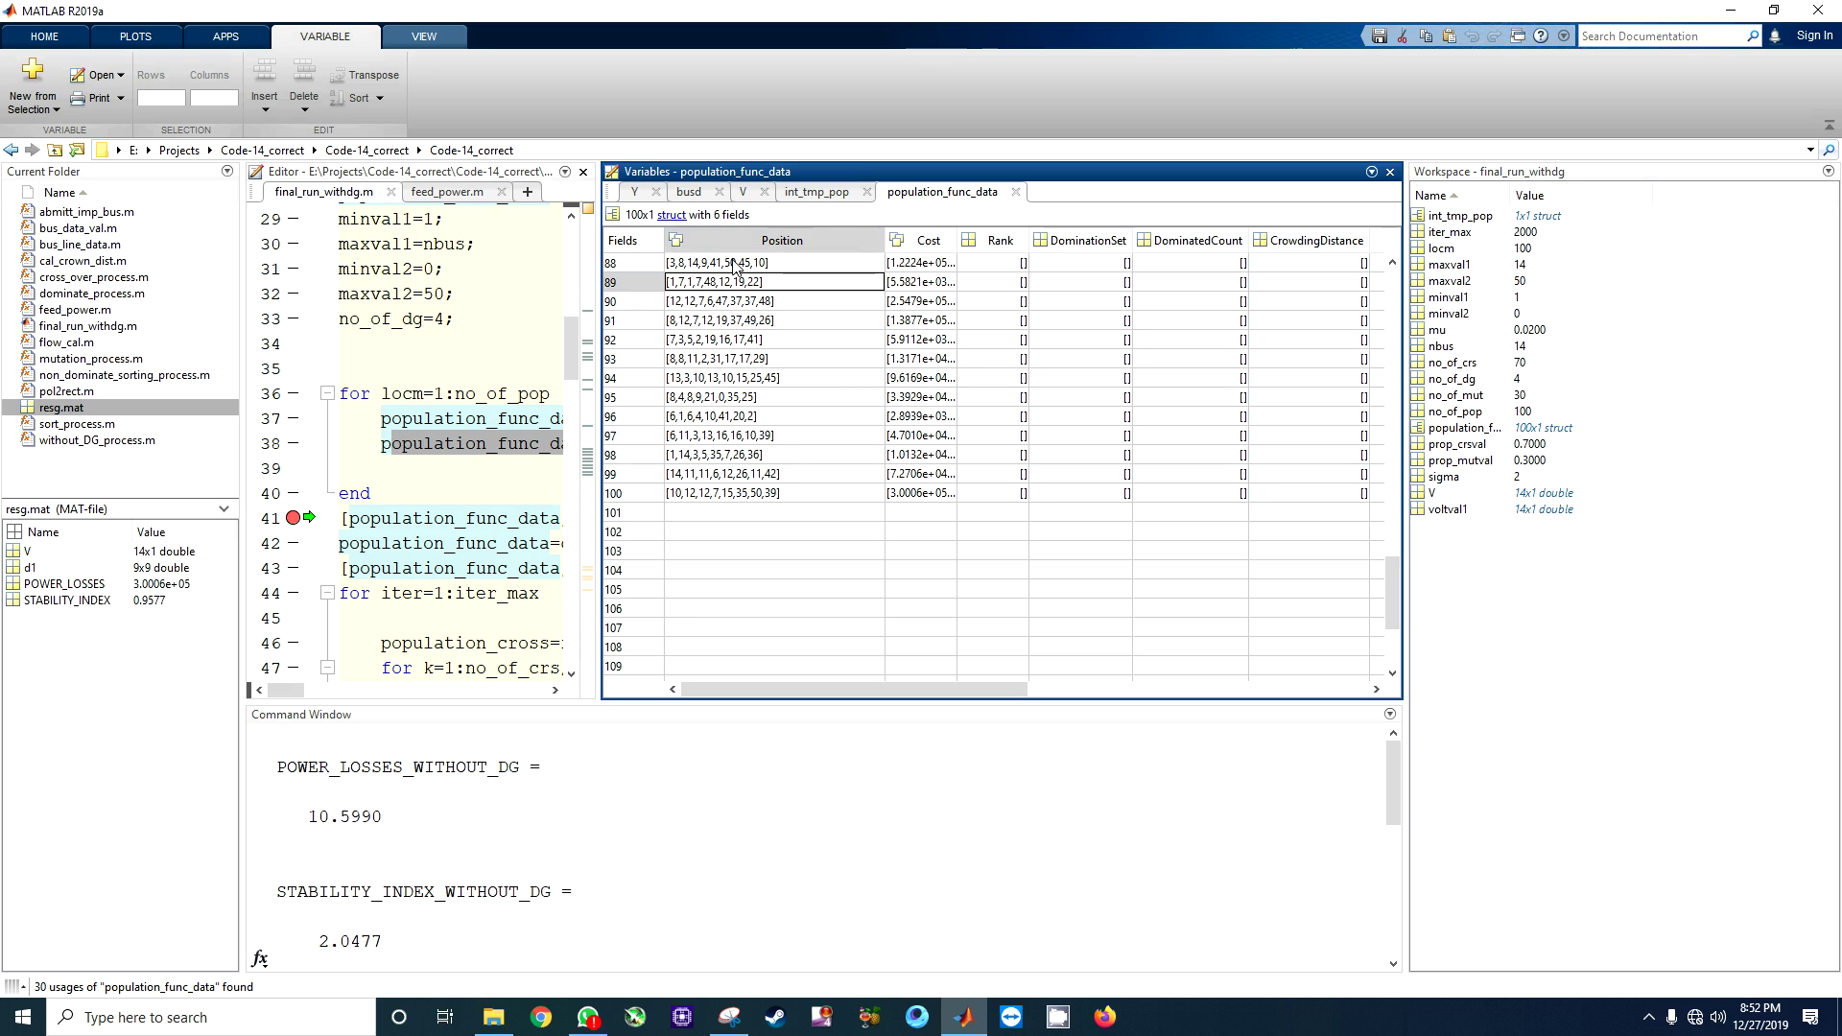
# - Step through the Position cells of members 88, 90, 92, 94, 97 and 98
pyautogui.click(734, 265)
pyautogui.click(736, 303)
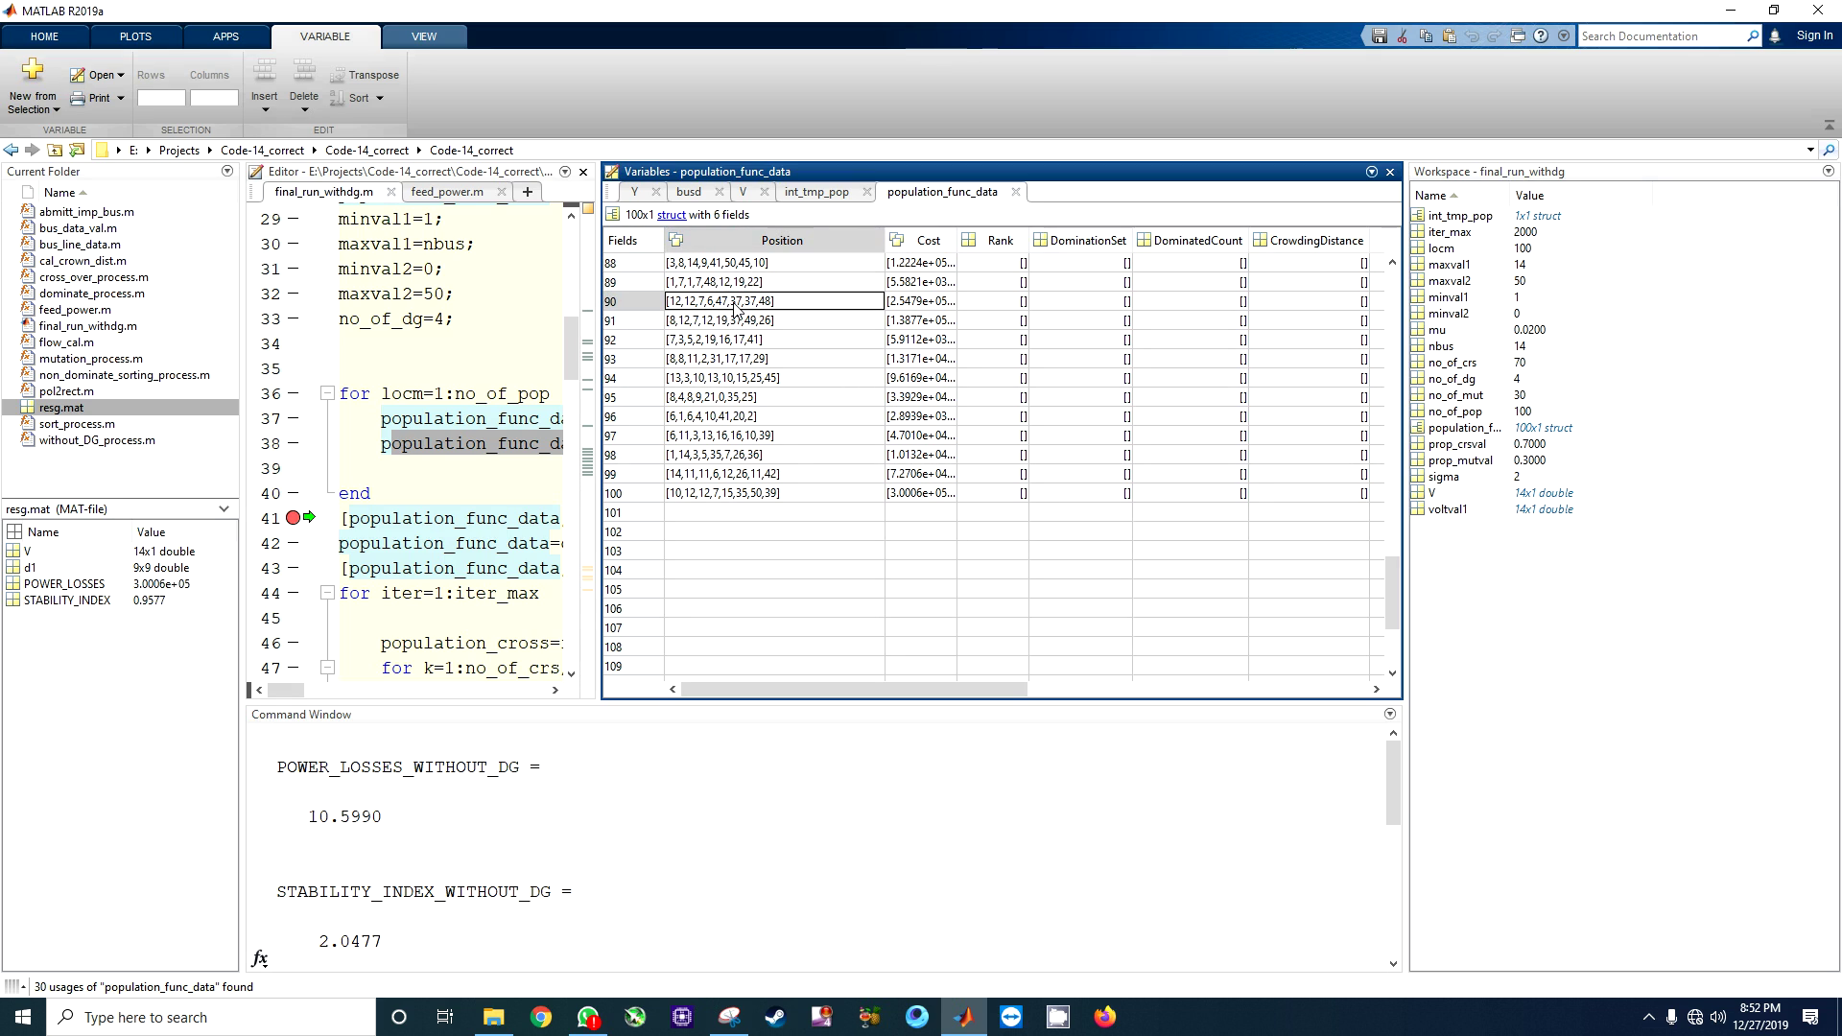
pyautogui.click(709, 269)
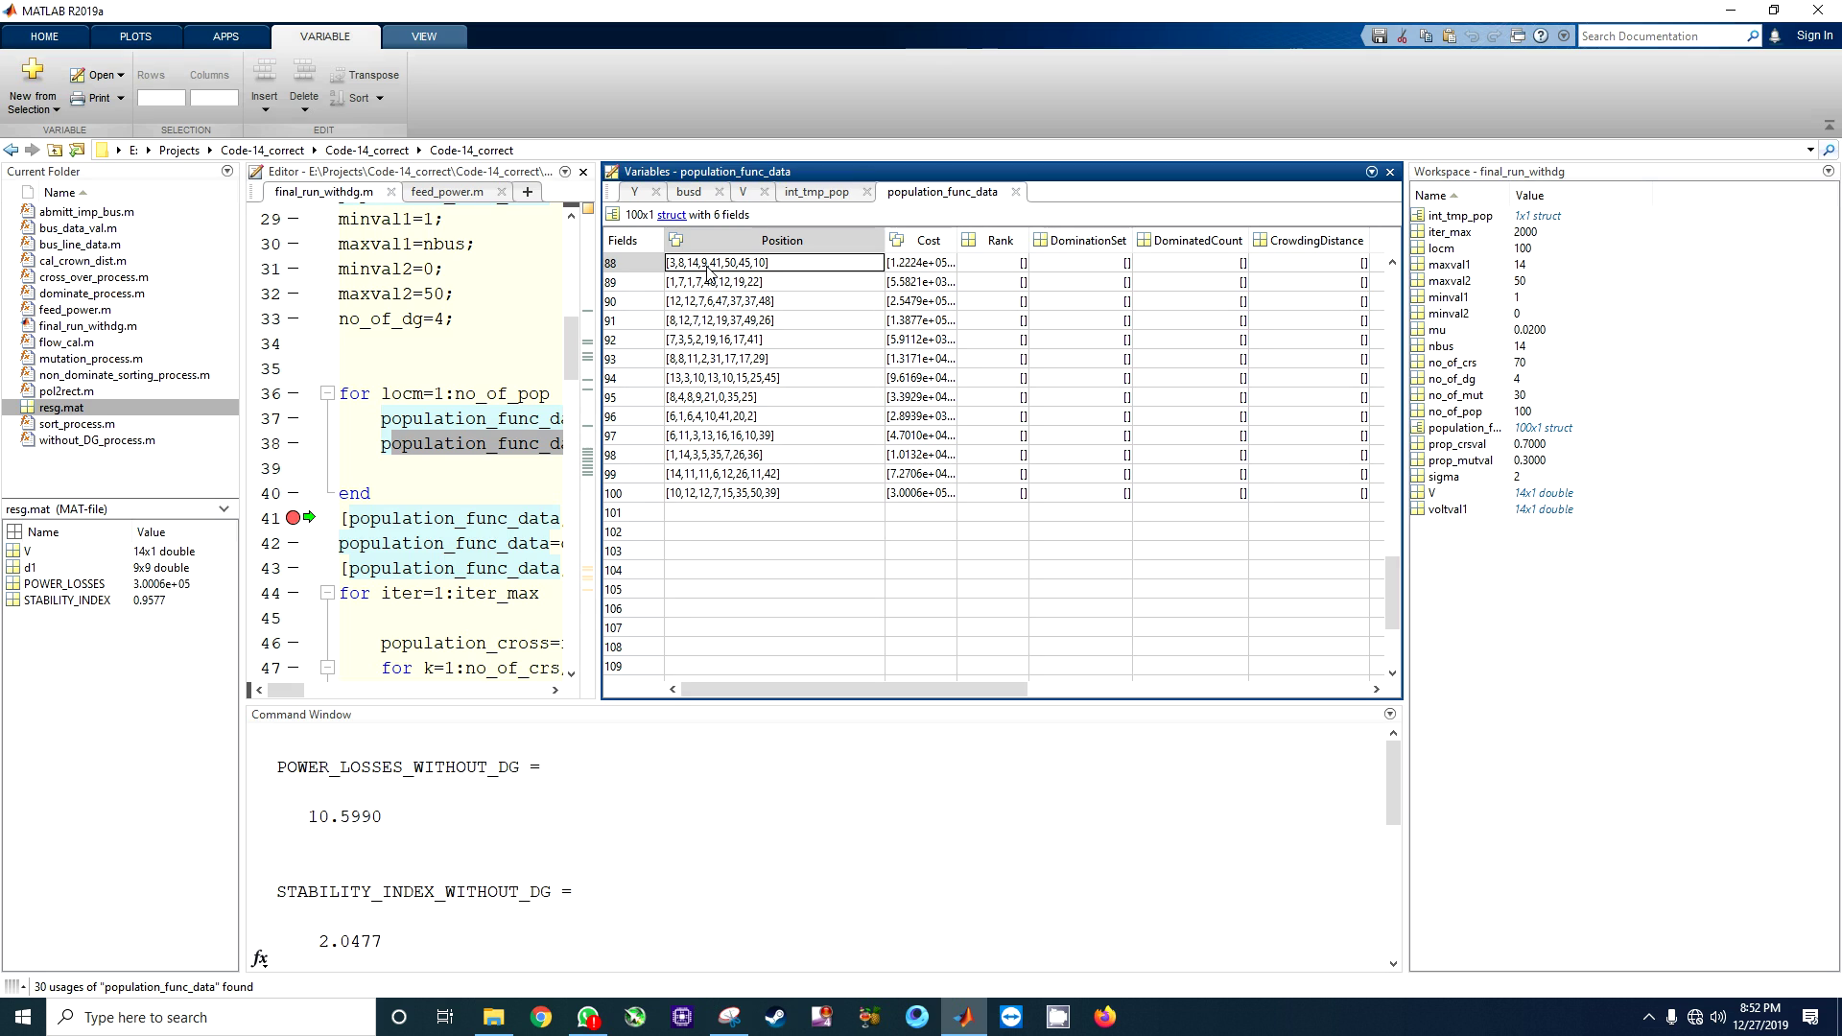
pyautogui.click(724, 340)
pyautogui.click(735, 377)
pyautogui.click(731, 435)
pyautogui.click(731, 454)
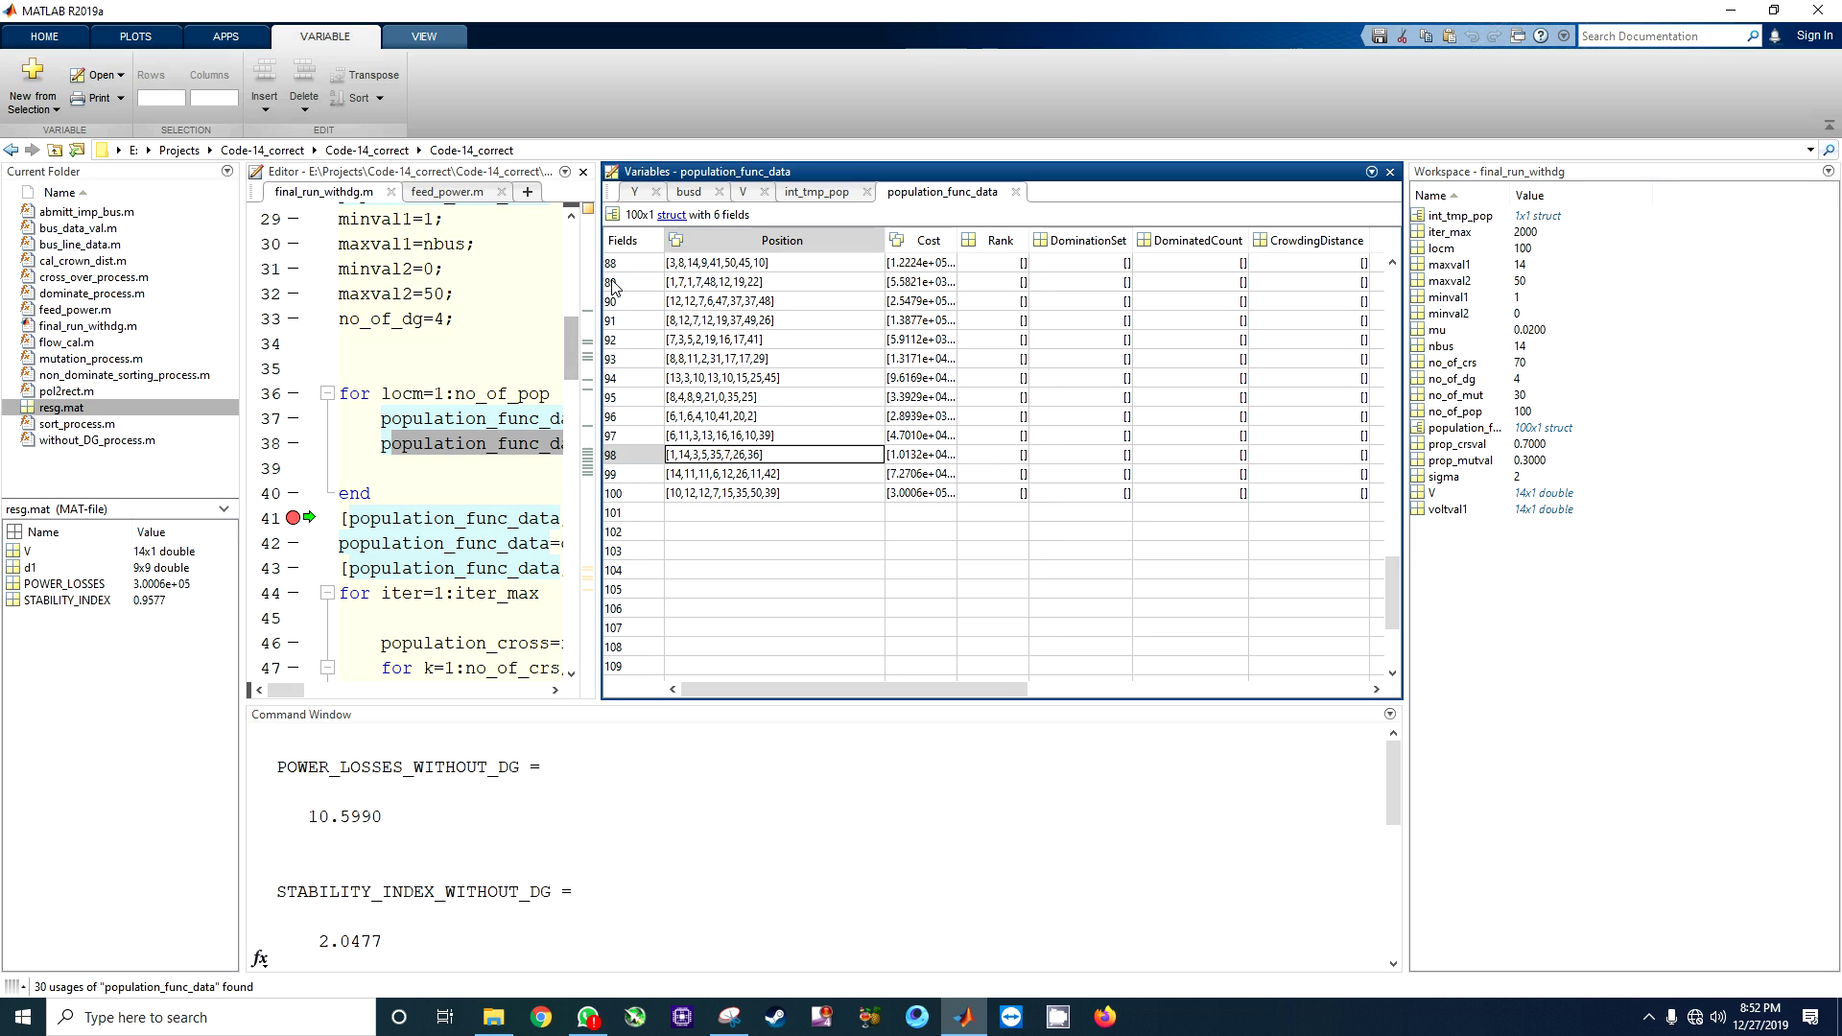
# - Widen the Editor, select non_dominate_sorting_process on line 41 and open its function file
pyautogui.moveTo(600, 288); pyautogui.dragTo(1044, 288)
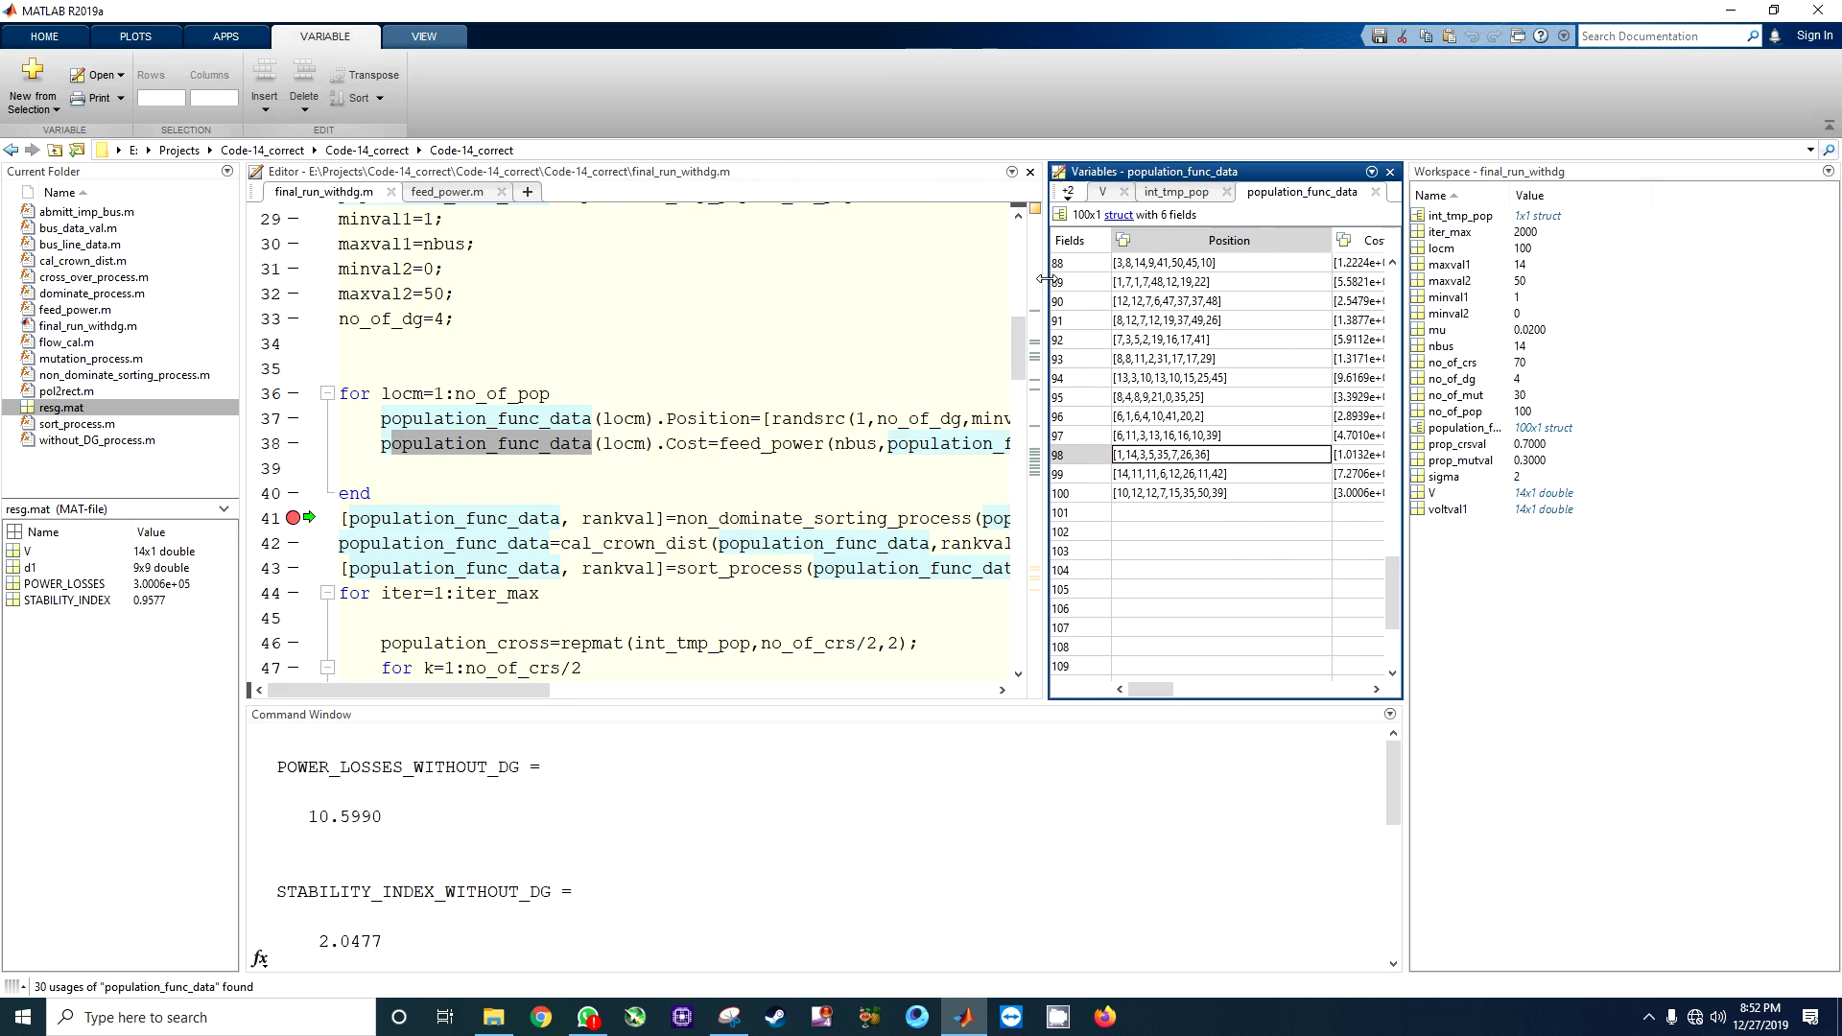
pyautogui.click(655, 477)
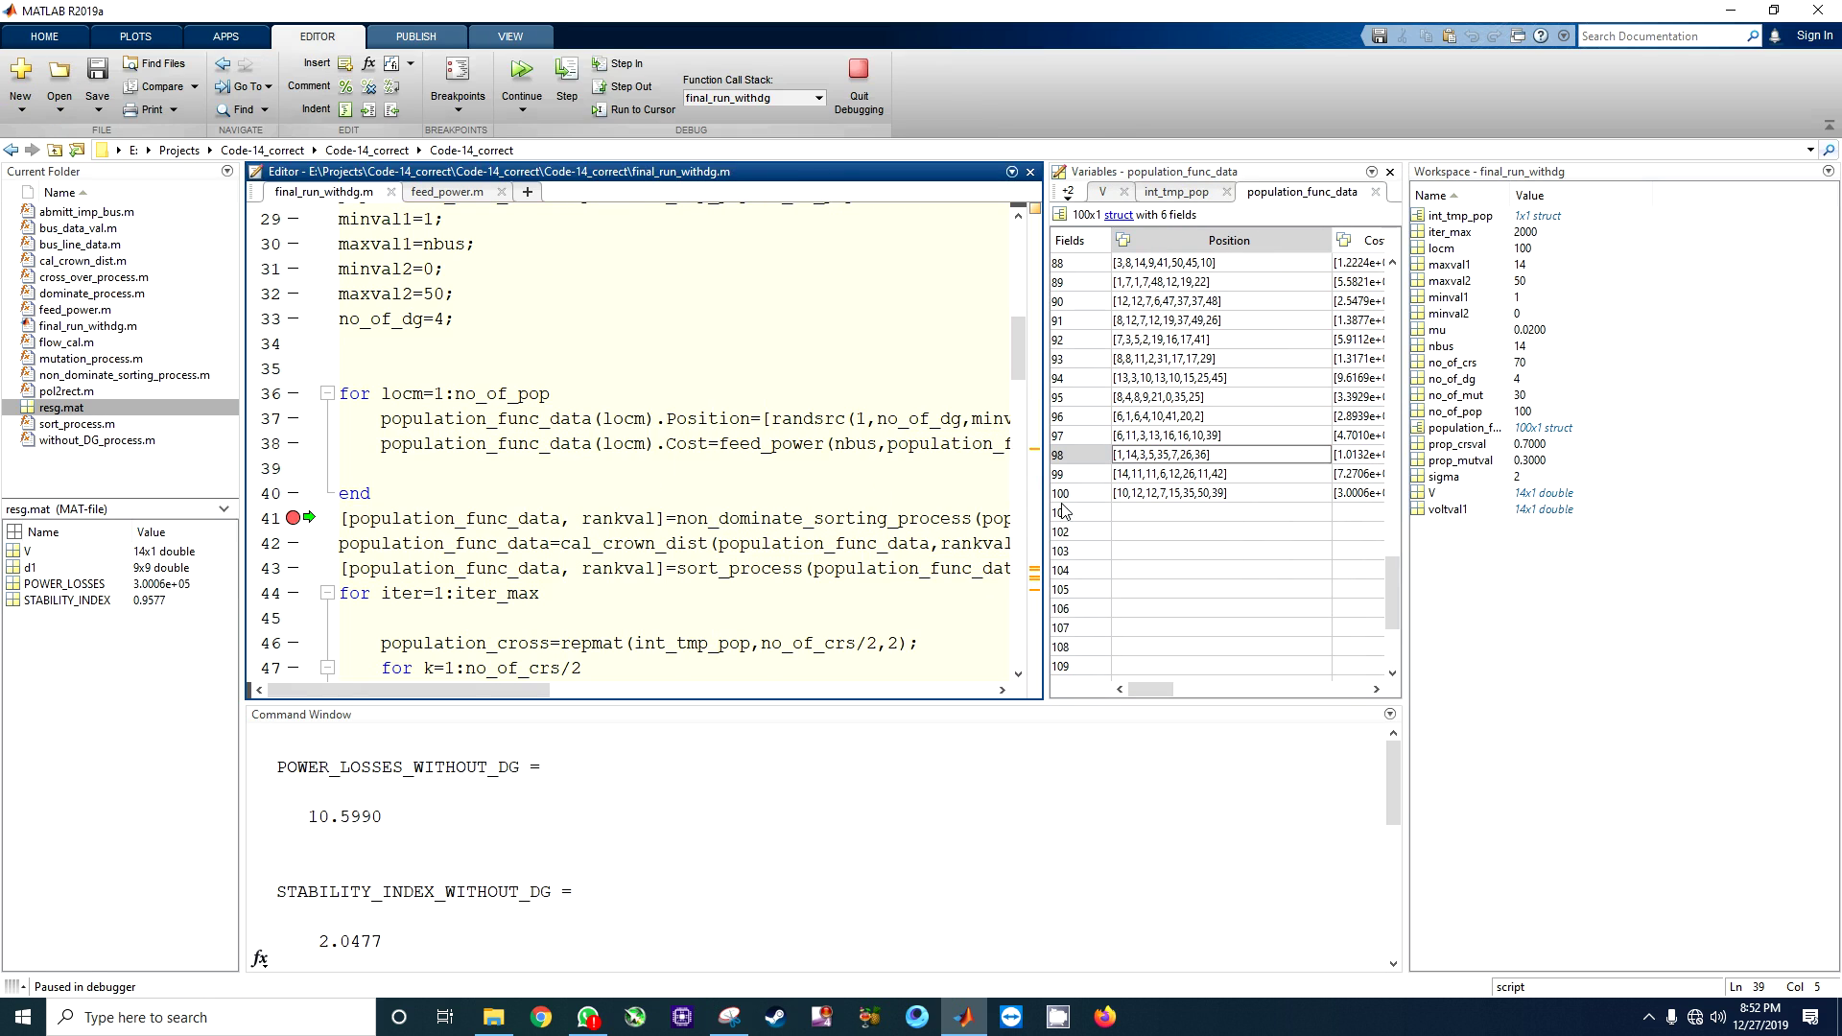
pyautogui.moveTo(1044, 493); pyautogui.dragTo(1206, 494)
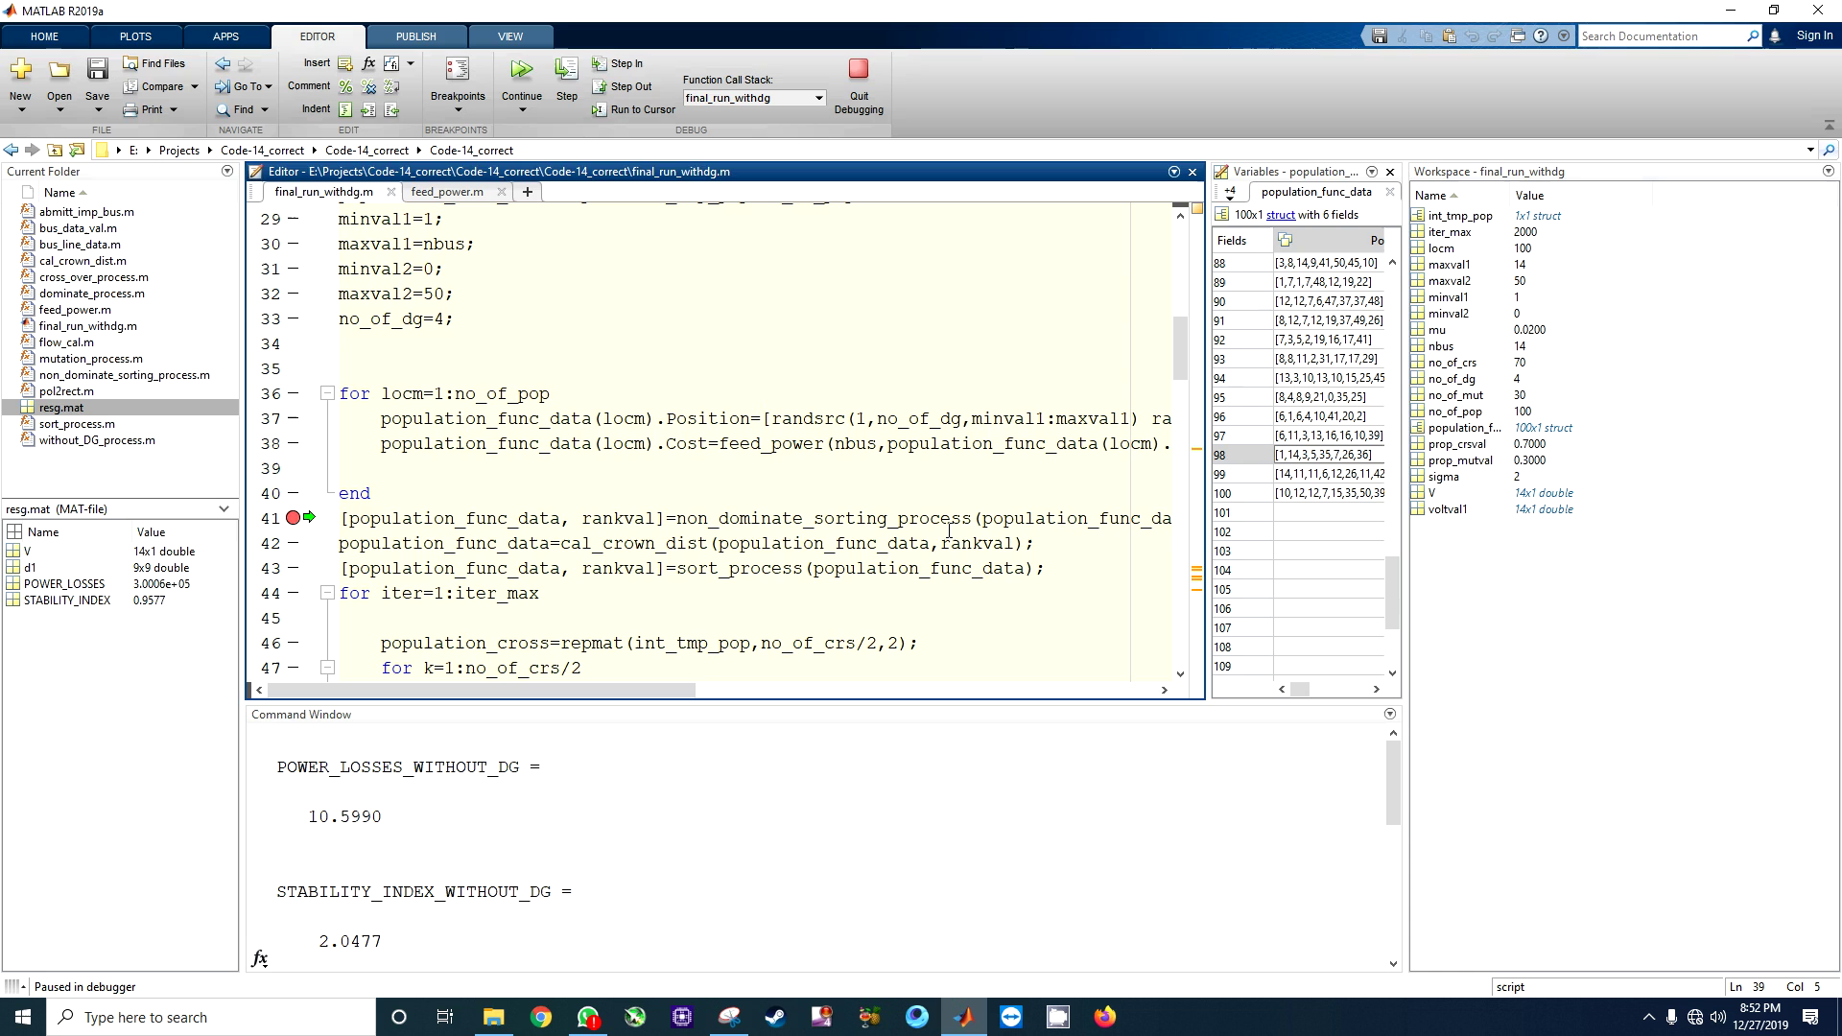
pyautogui.moveTo(973, 518); pyautogui.dragTo(677, 518)
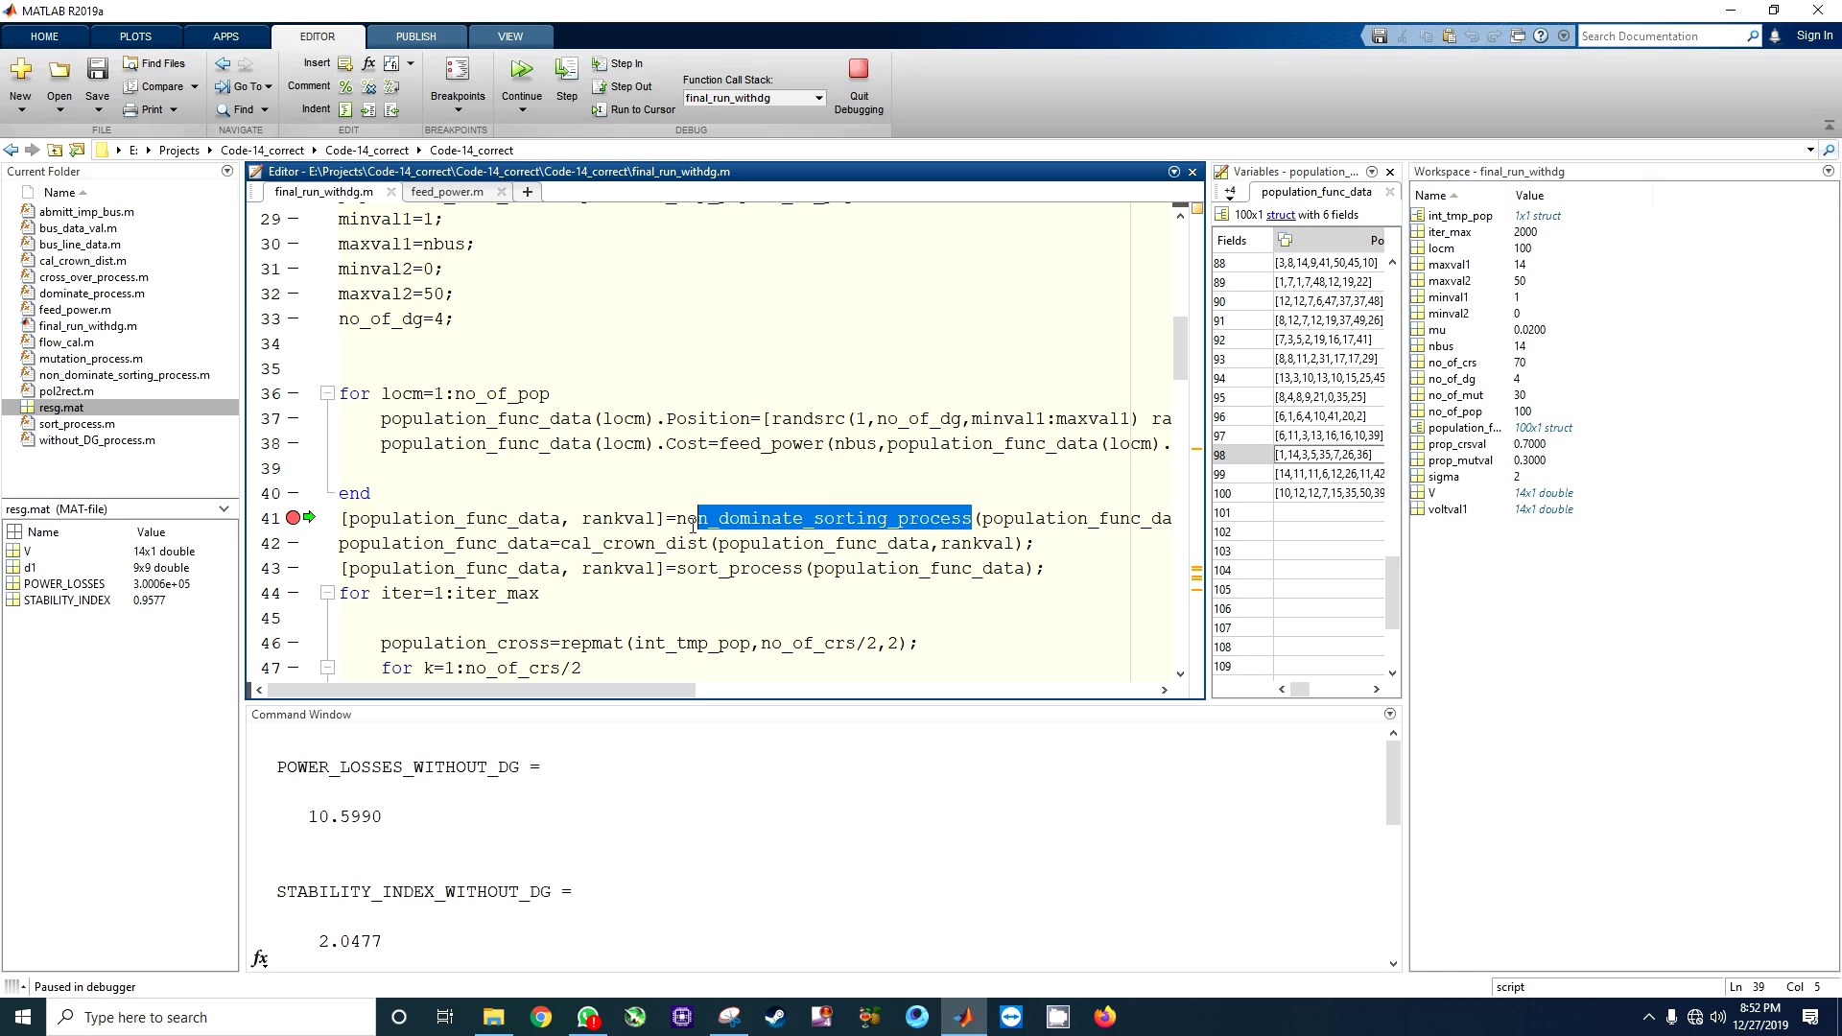
pyautogui.doubleClick(143, 376)
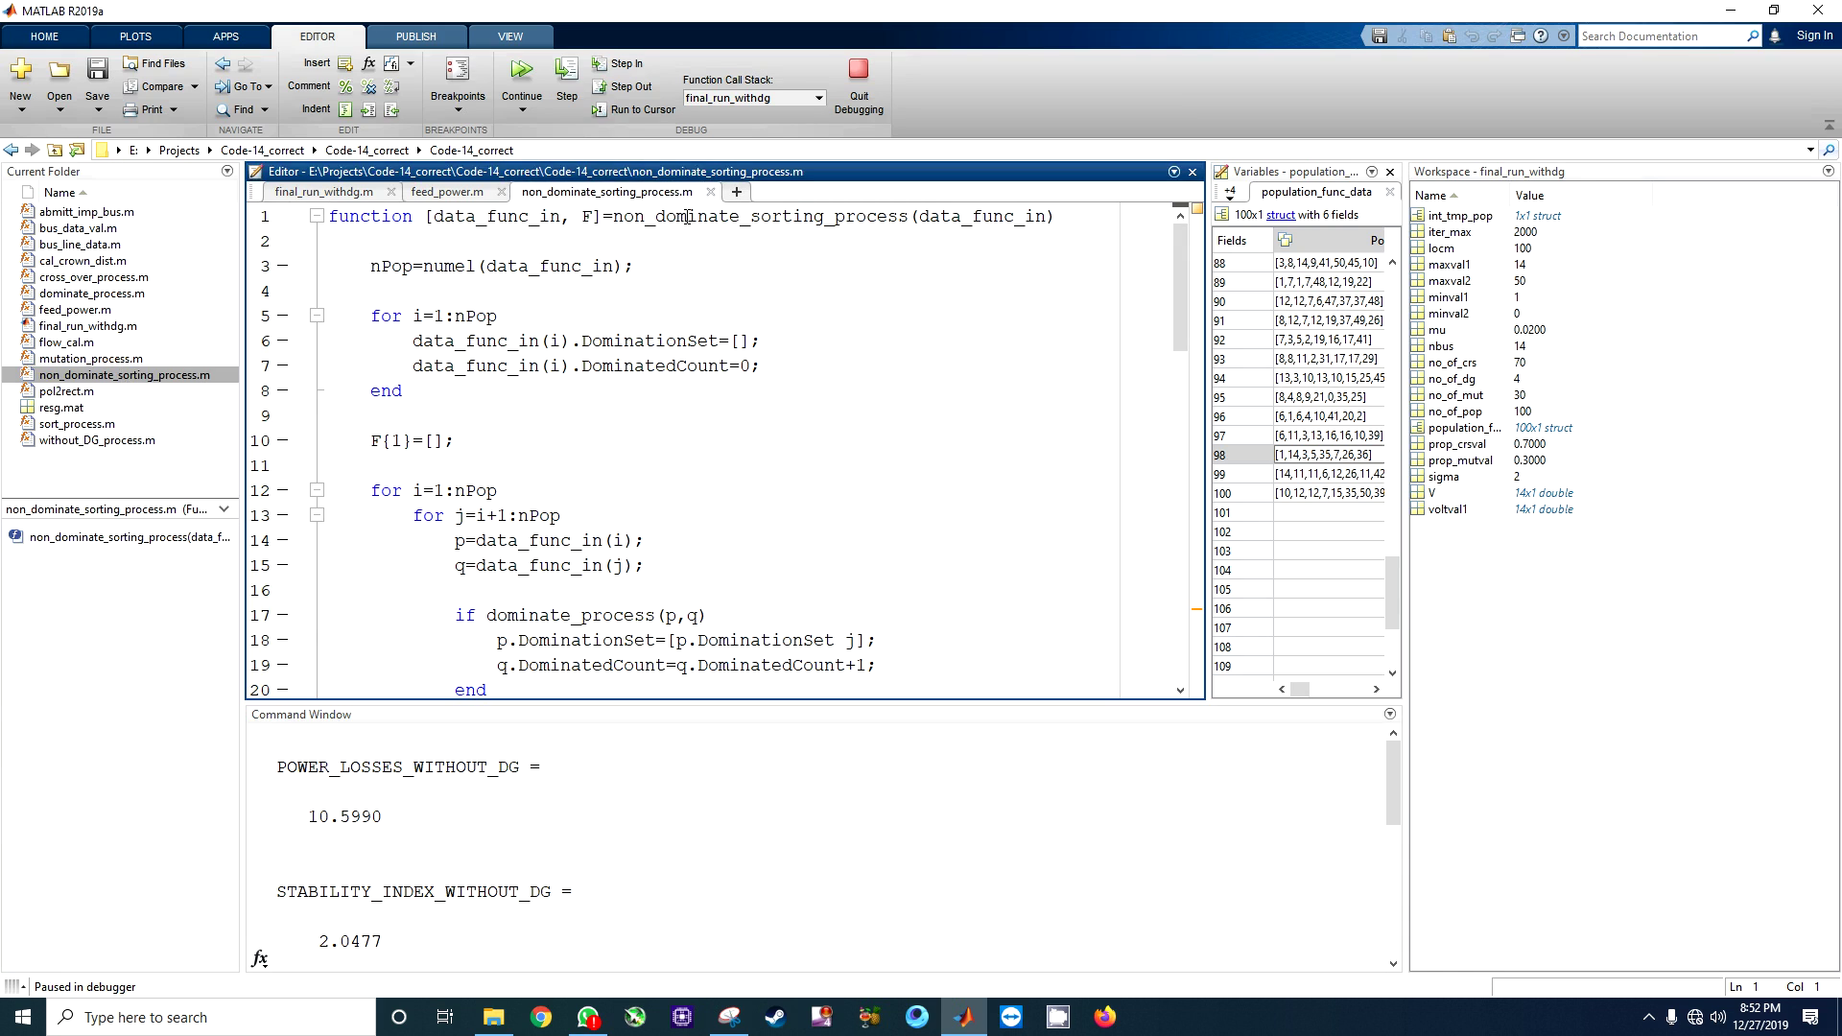
# - Examine the header's input data_func_in and outputs data_func_in and F
pyautogui.moveTo(918, 214); pyautogui.dragTo(1047, 215)
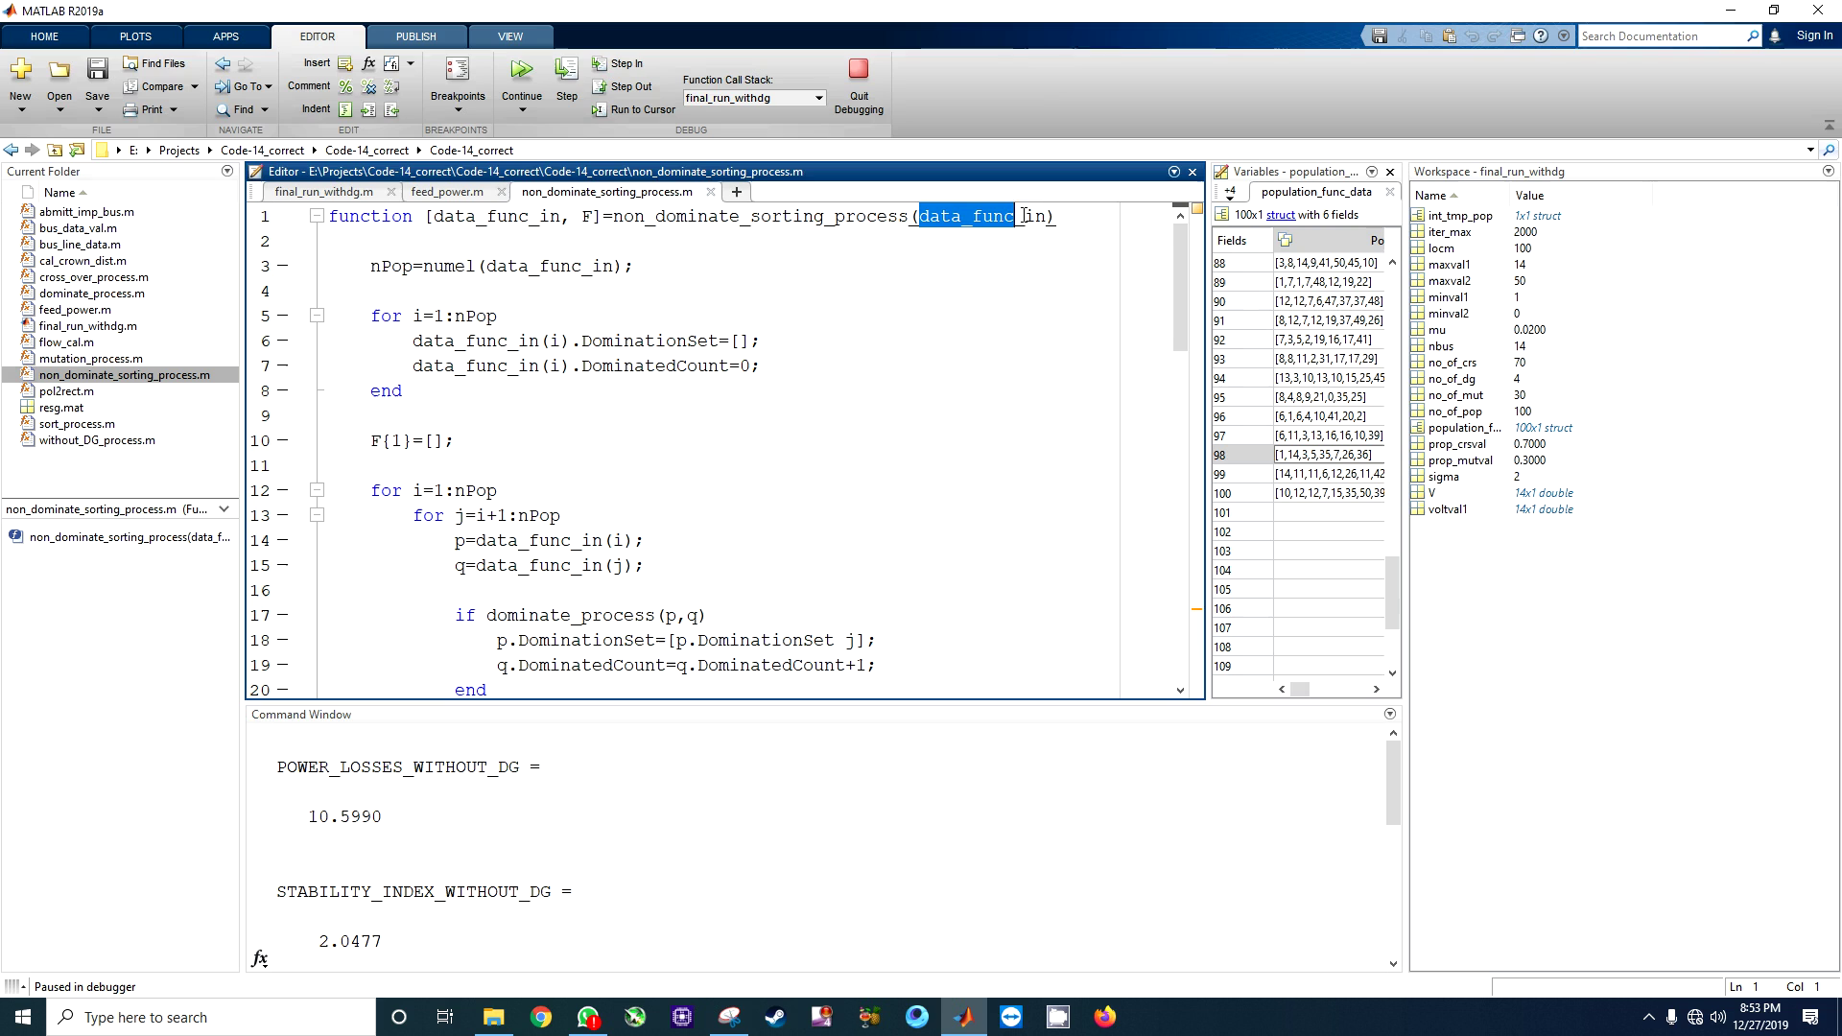
pyautogui.moveTo(597, 216); pyautogui.dragTo(433, 215)
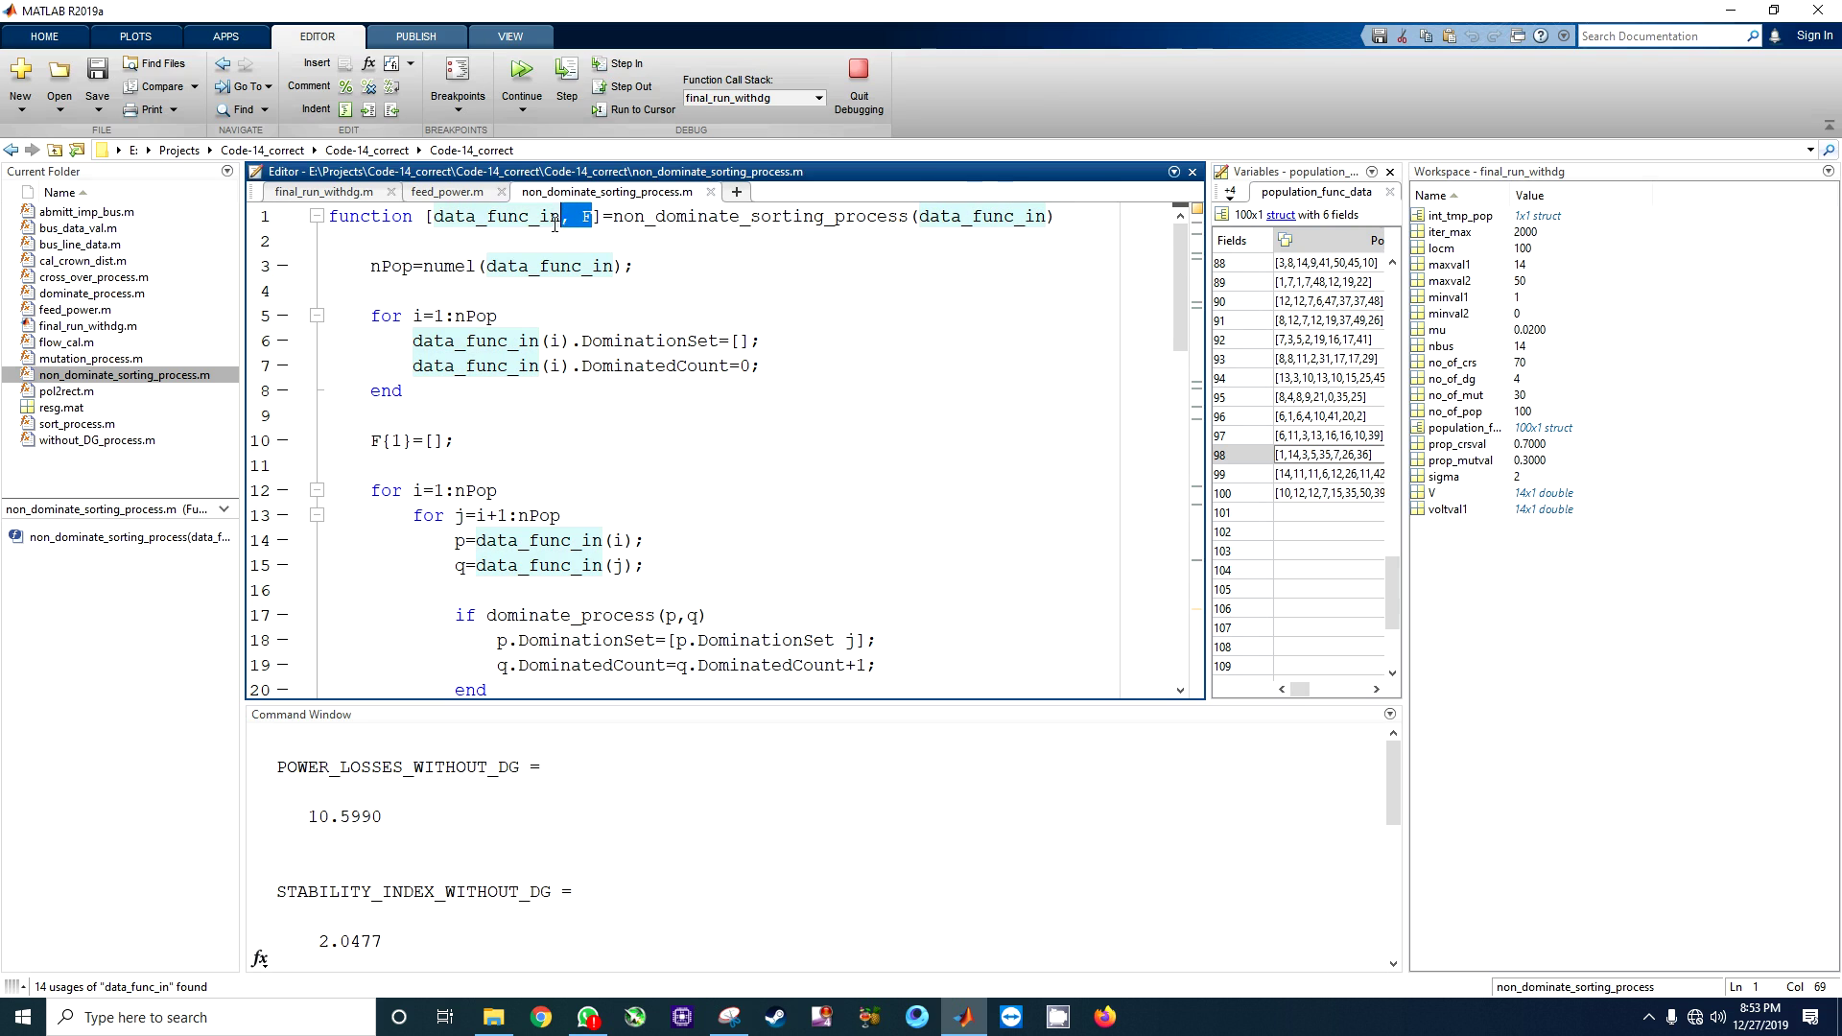
pyautogui.moveTo(596, 216); pyautogui.dragTo(1053, 216)
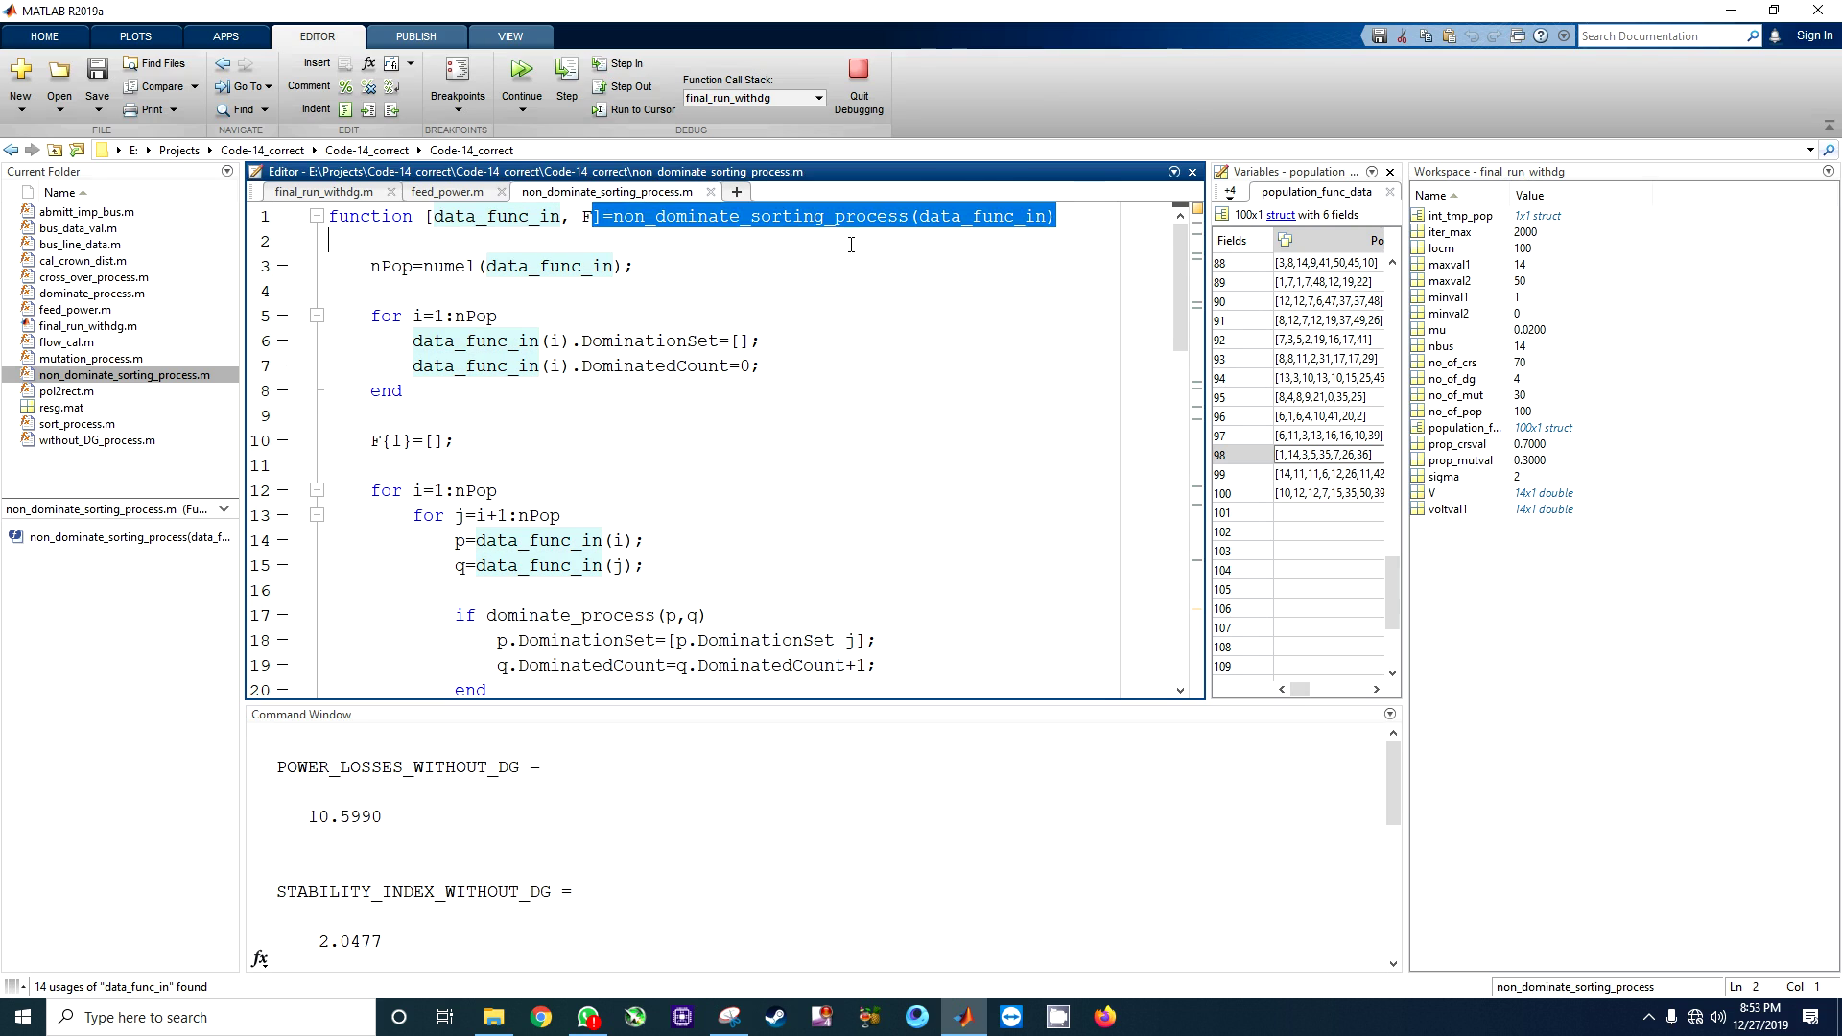
pyautogui.click(1033, 217)
# - Back in final_run_withdg.m, select population_func_data passed to the sorting call
pyautogui.click(323, 193)
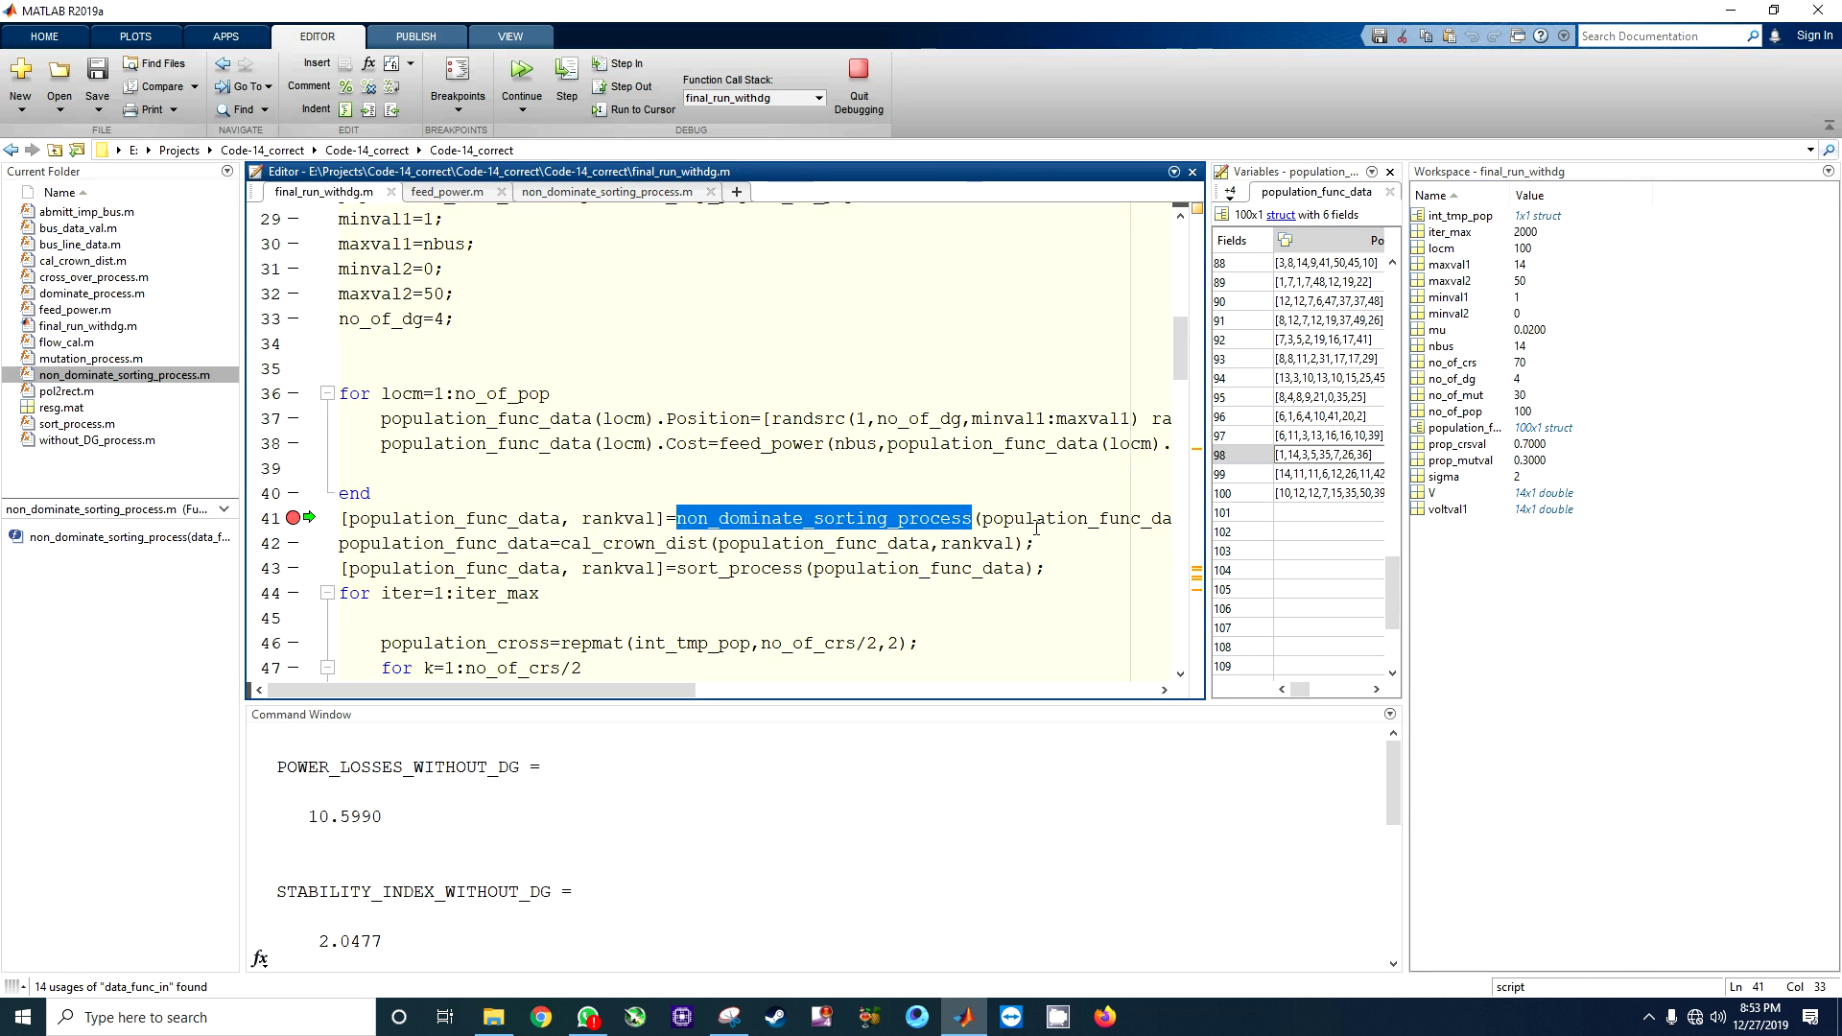
pyautogui.moveTo(475, 692); pyautogui.dragTo(661, 691)
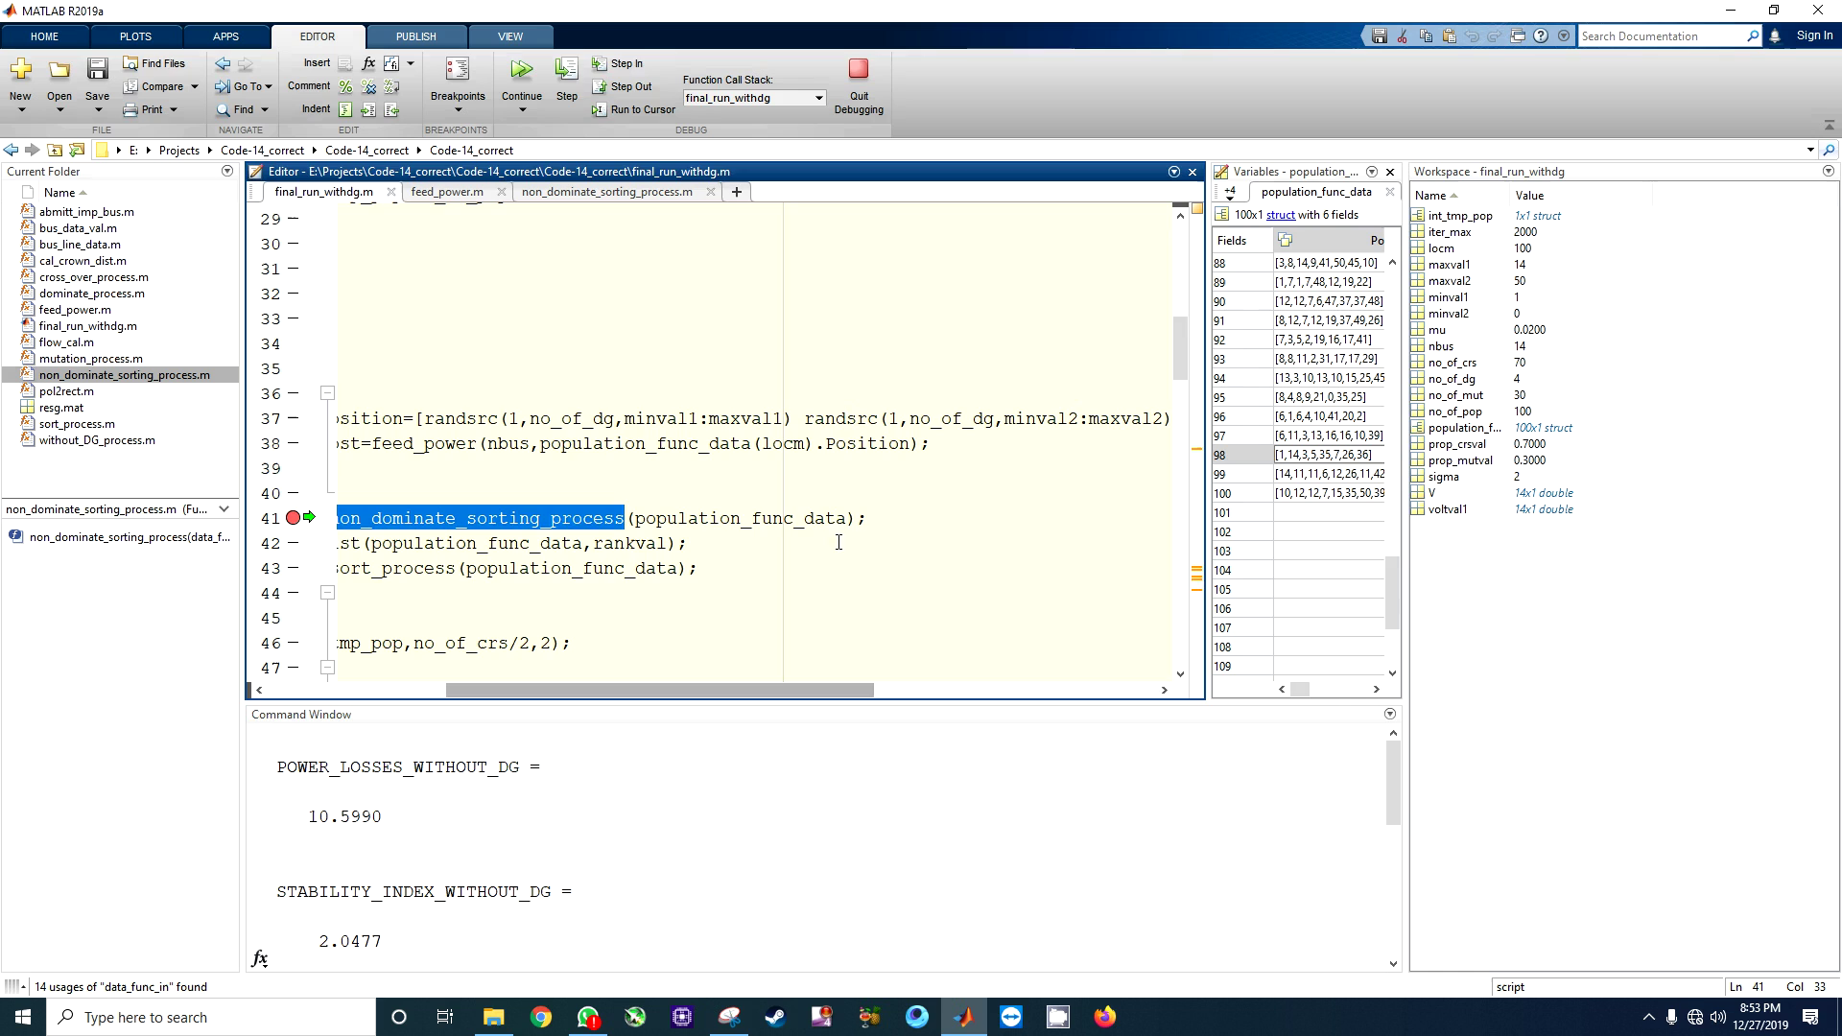
pyautogui.moveTo(851, 518); pyautogui.dragTo(635, 519)
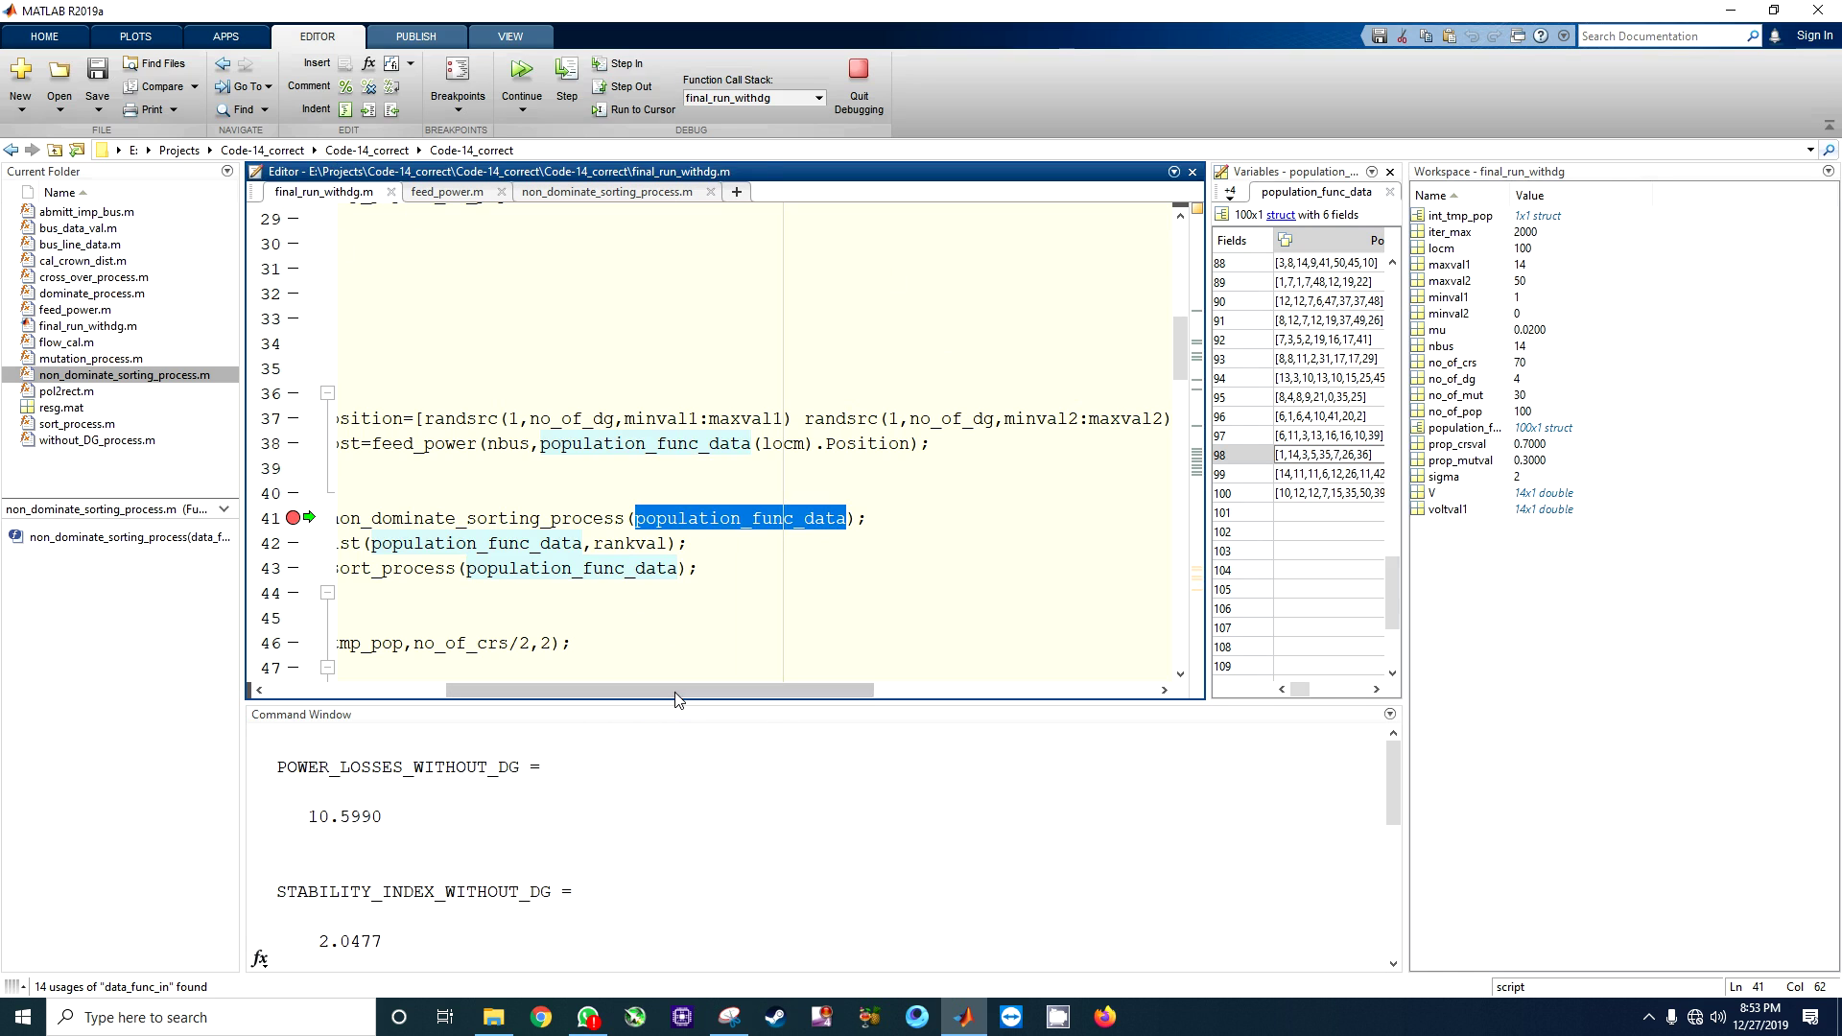
pyautogui.moveTo(662, 701); pyautogui.dragTo(485, 700)
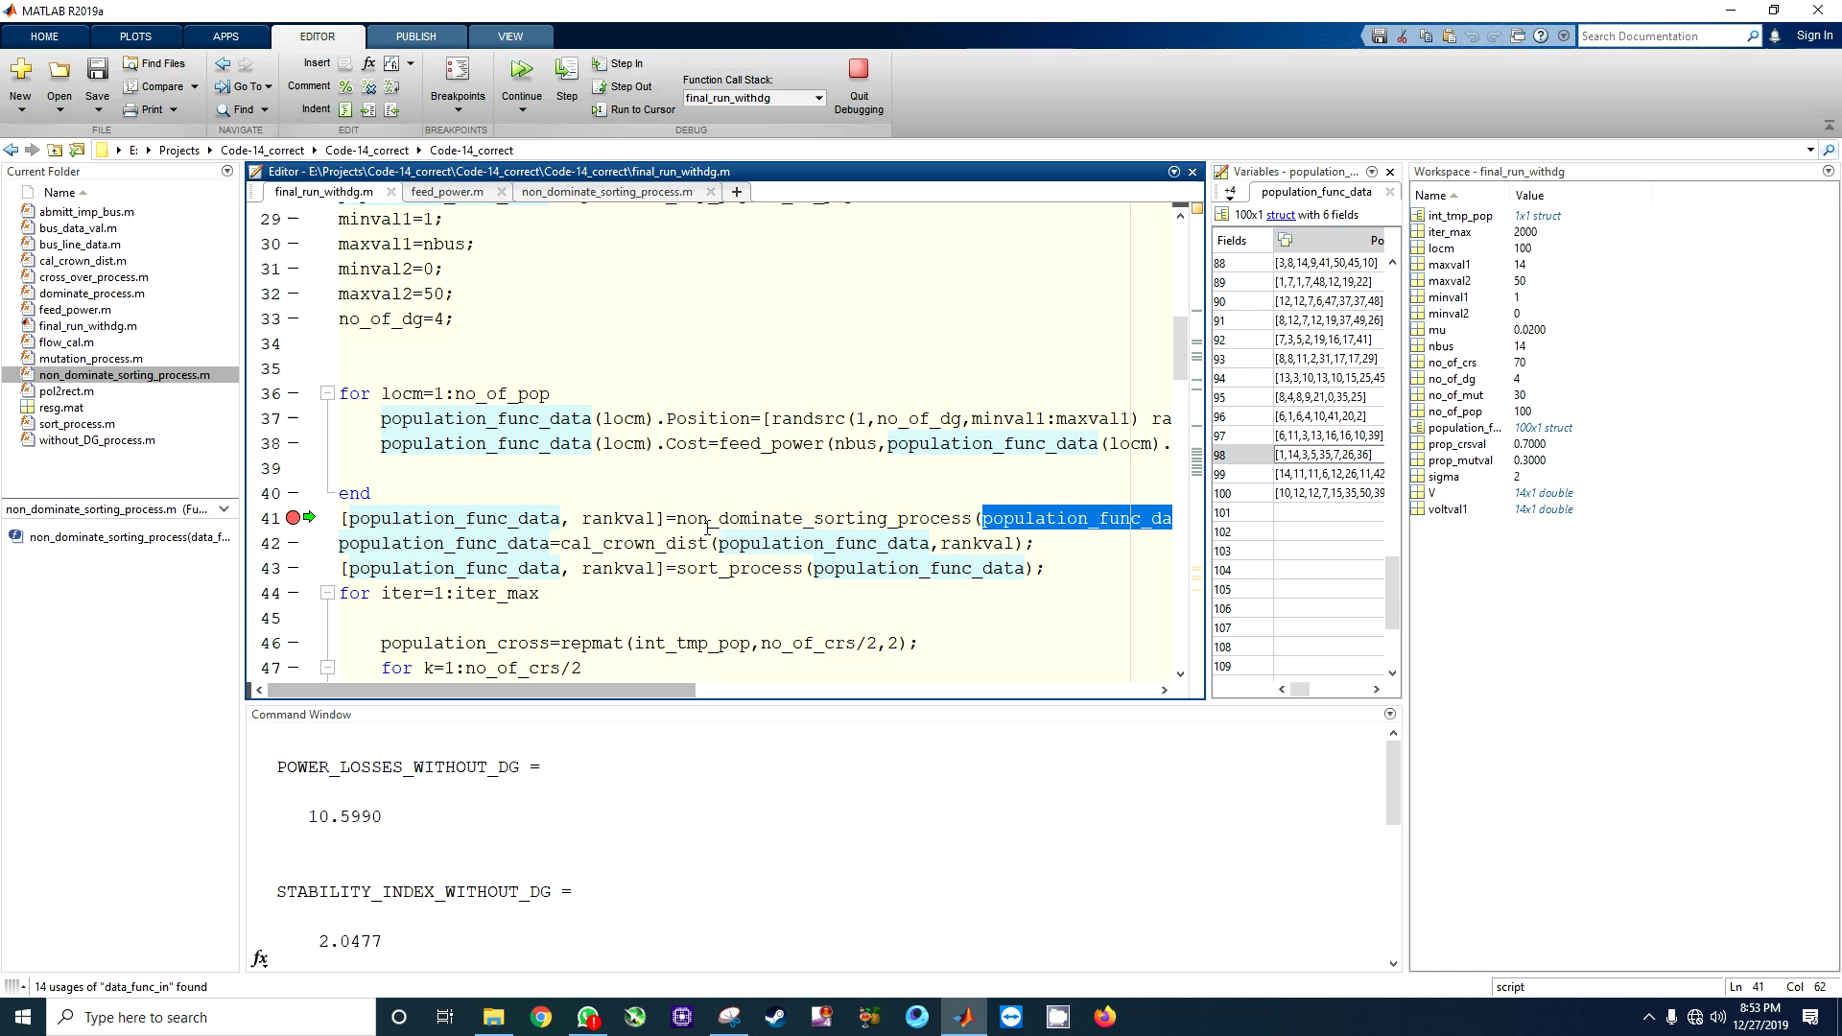
# - Review the sorting function's signature parts and set a breakpoint at line 5 on the nPop loop
pyautogui.click(605, 193)
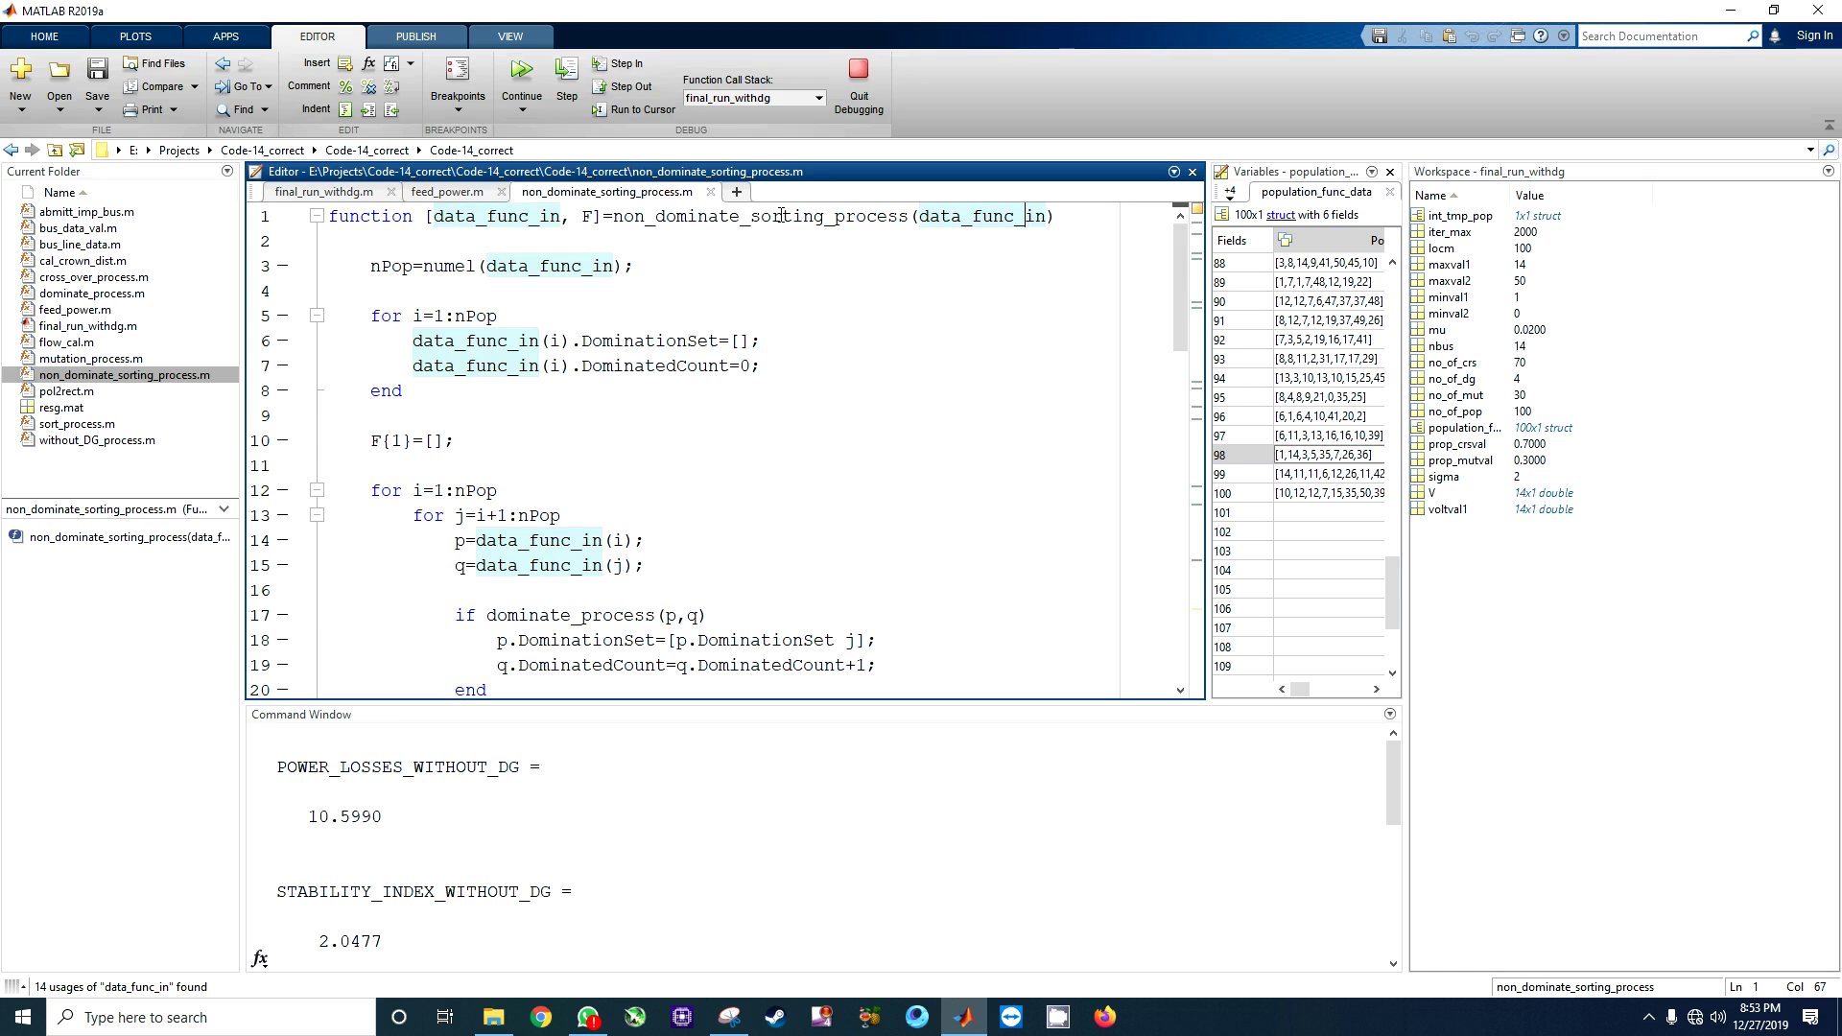
pyautogui.moveTo(1053, 217); pyautogui.dragTo(919, 217)
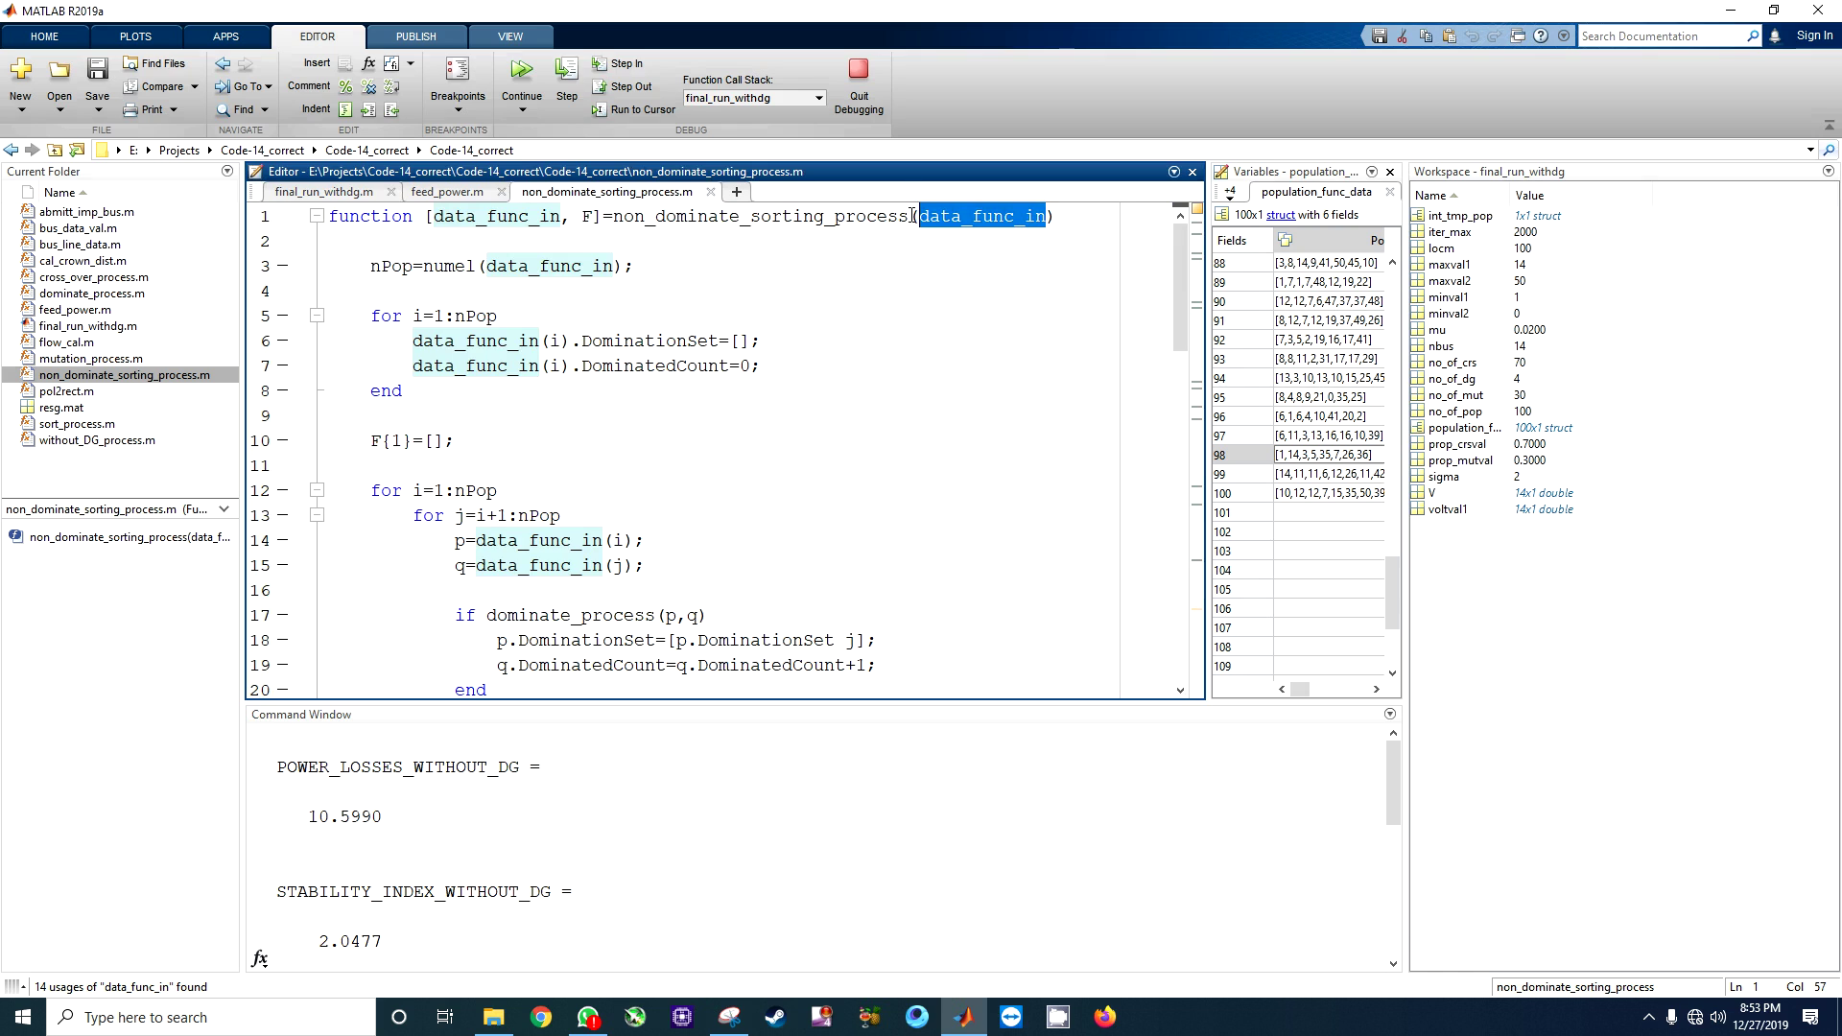
pyautogui.moveTo(910, 217); pyautogui.dragTo(614, 217)
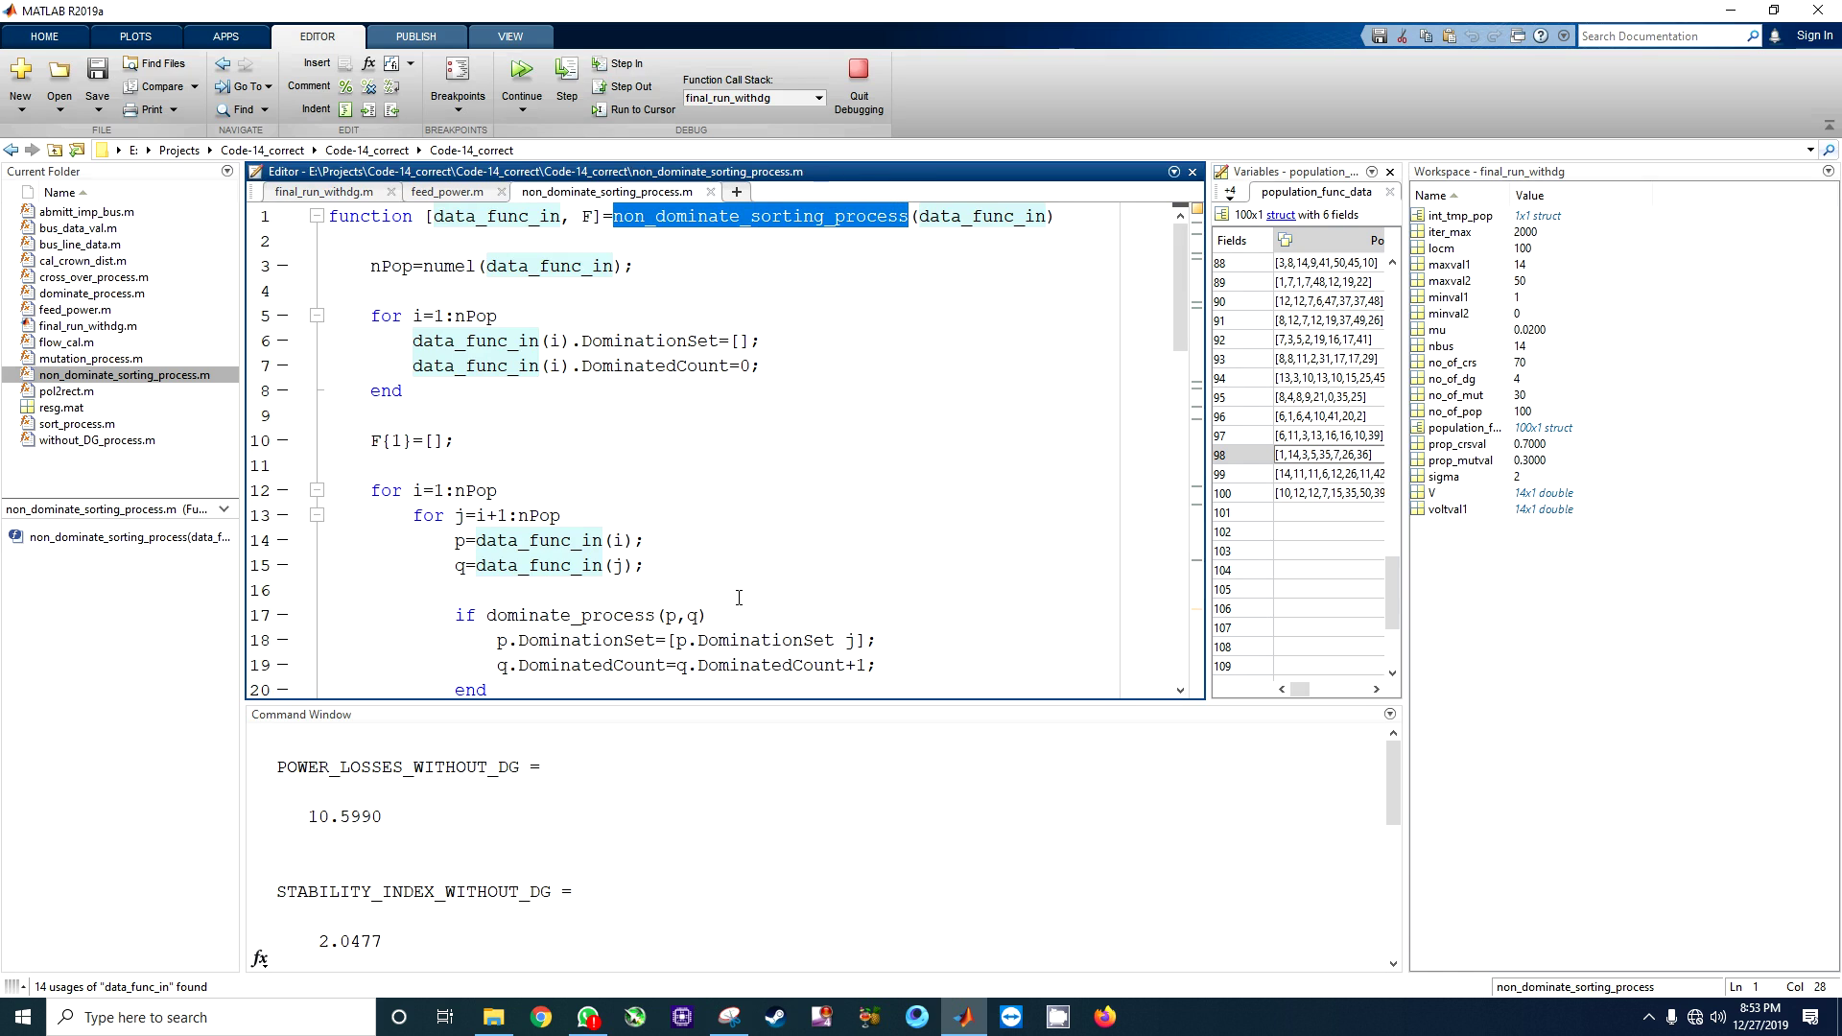
pyautogui.moveTo(596, 216); pyautogui.dragTo(581, 217)
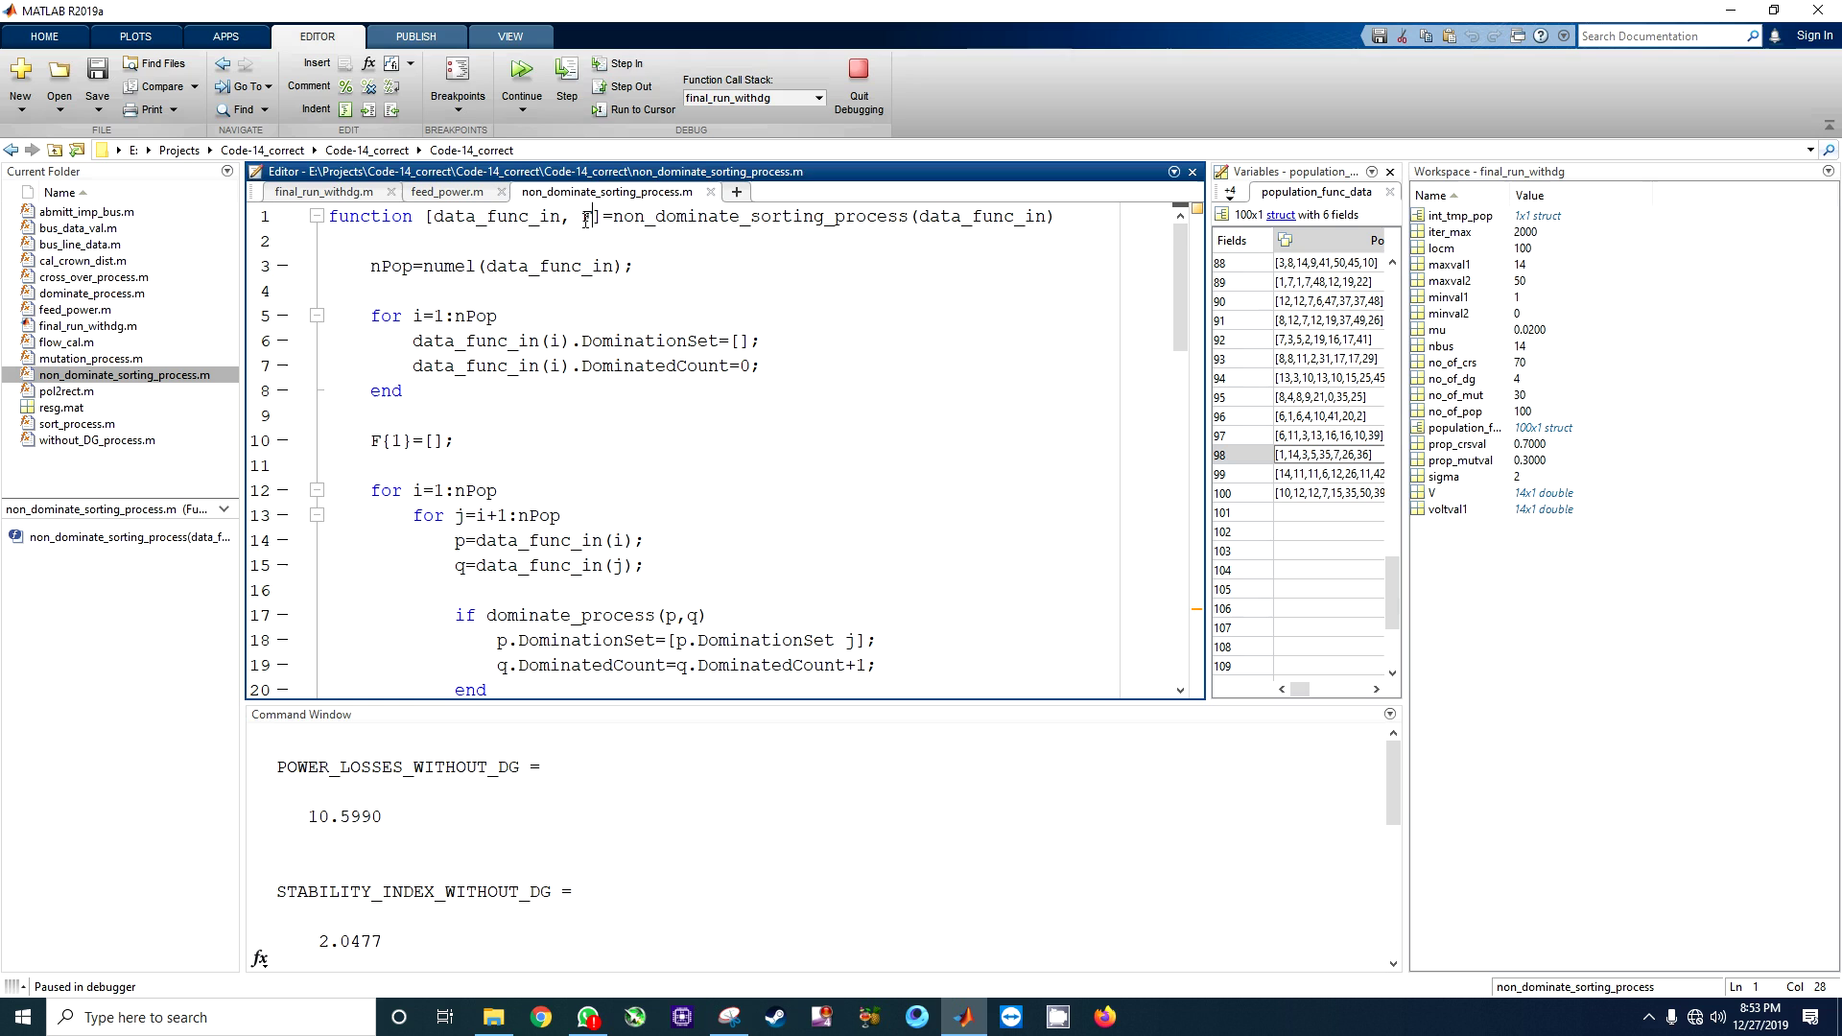
pyautogui.moveTo(1181, 312)
pyautogui.mouseDown()
pyautogui.moveTo(1180, 620)
pyautogui.moveTo(1181, 231)
pyautogui.mouseUp()
pyautogui.moveTo(562, 215); pyautogui.dragTo(434, 216)
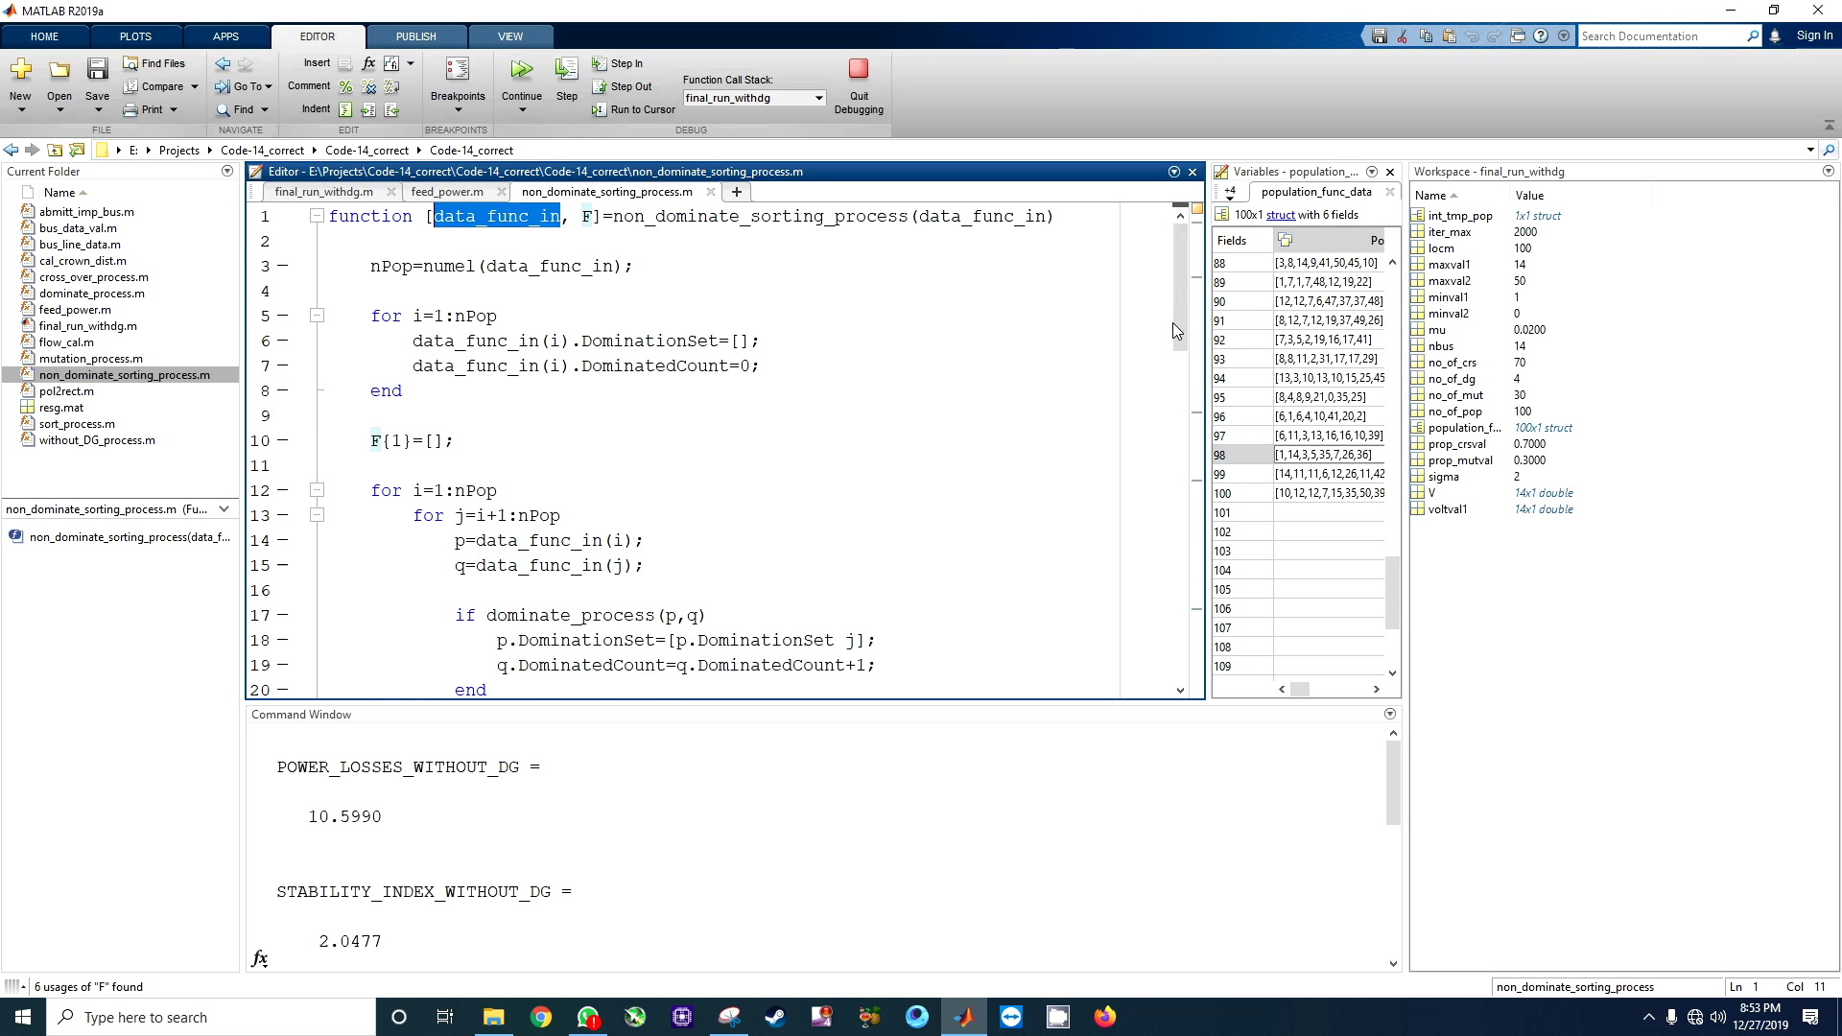
pyautogui.moveTo(1180, 230); pyautogui.dragTo(1180, 633)
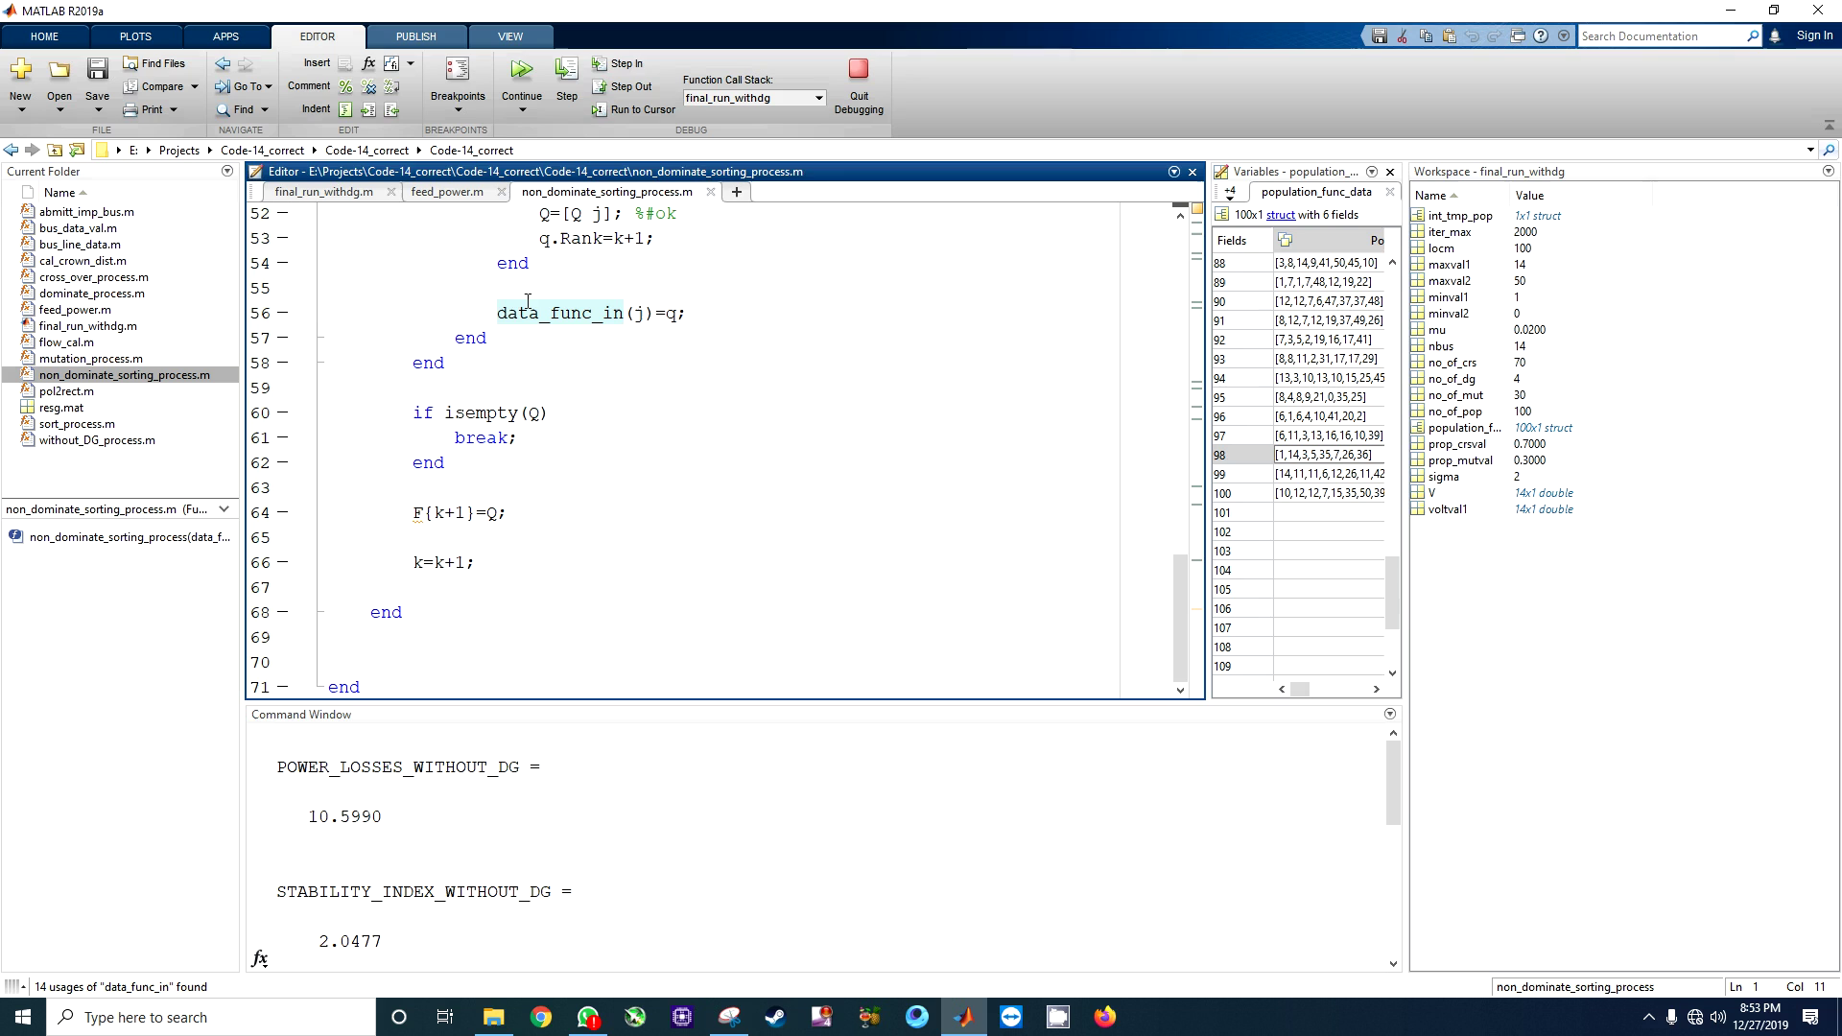
pyautogui.moveTo(1181, 620); pyautogui.dragTo(1181, 216)
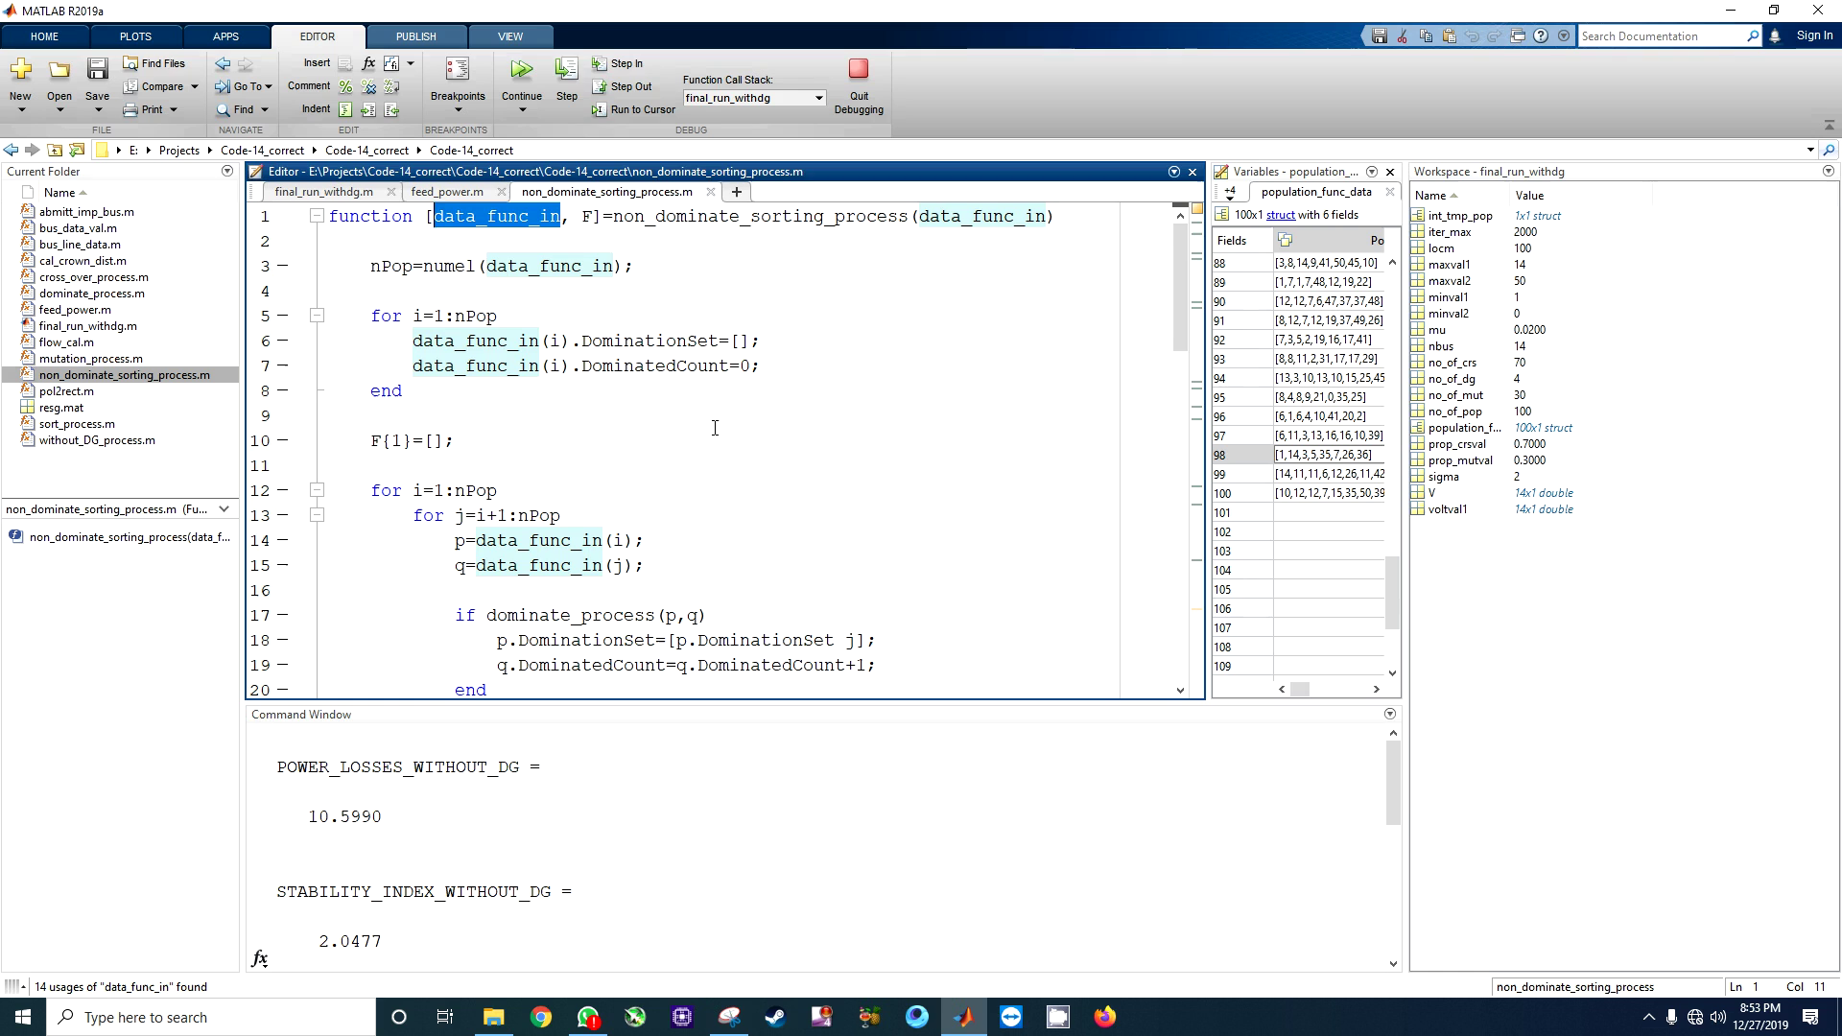
pyautogui.click(282, 315)
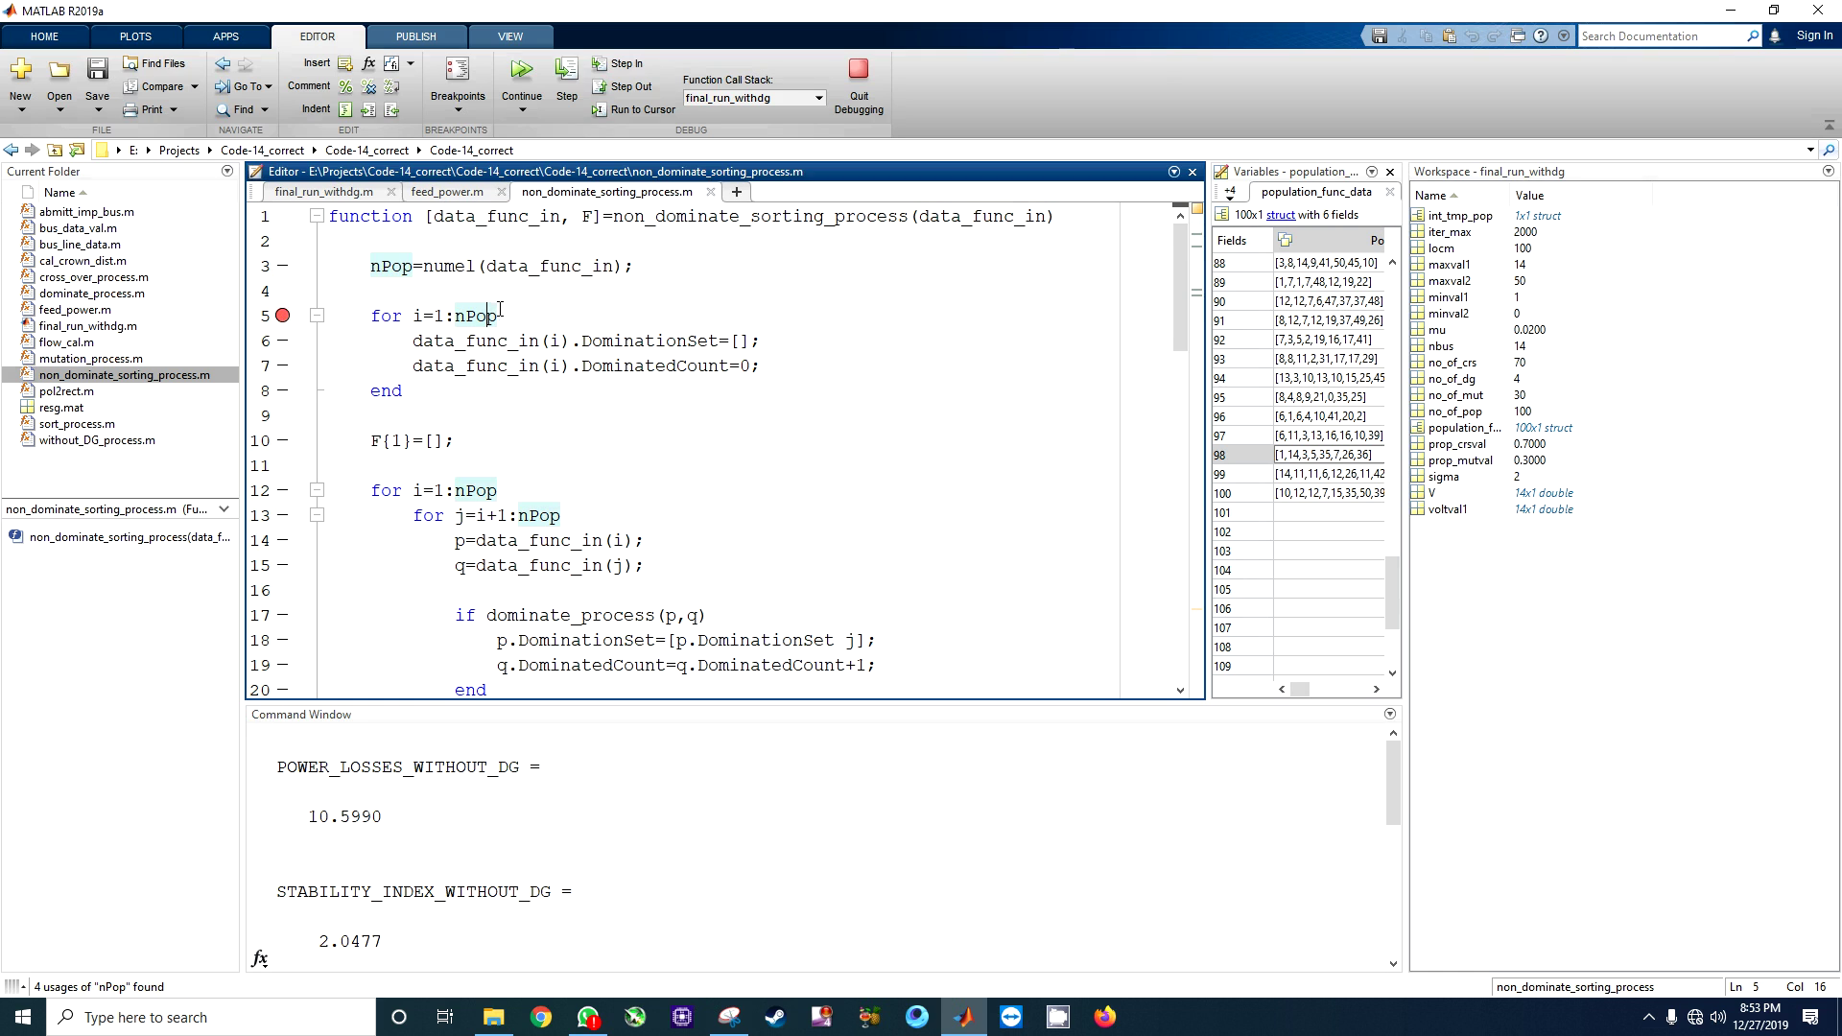
# - Continue into the sorting function and step through lines 5 to 8 of the reset loop
pyautogui.click(567, 79)
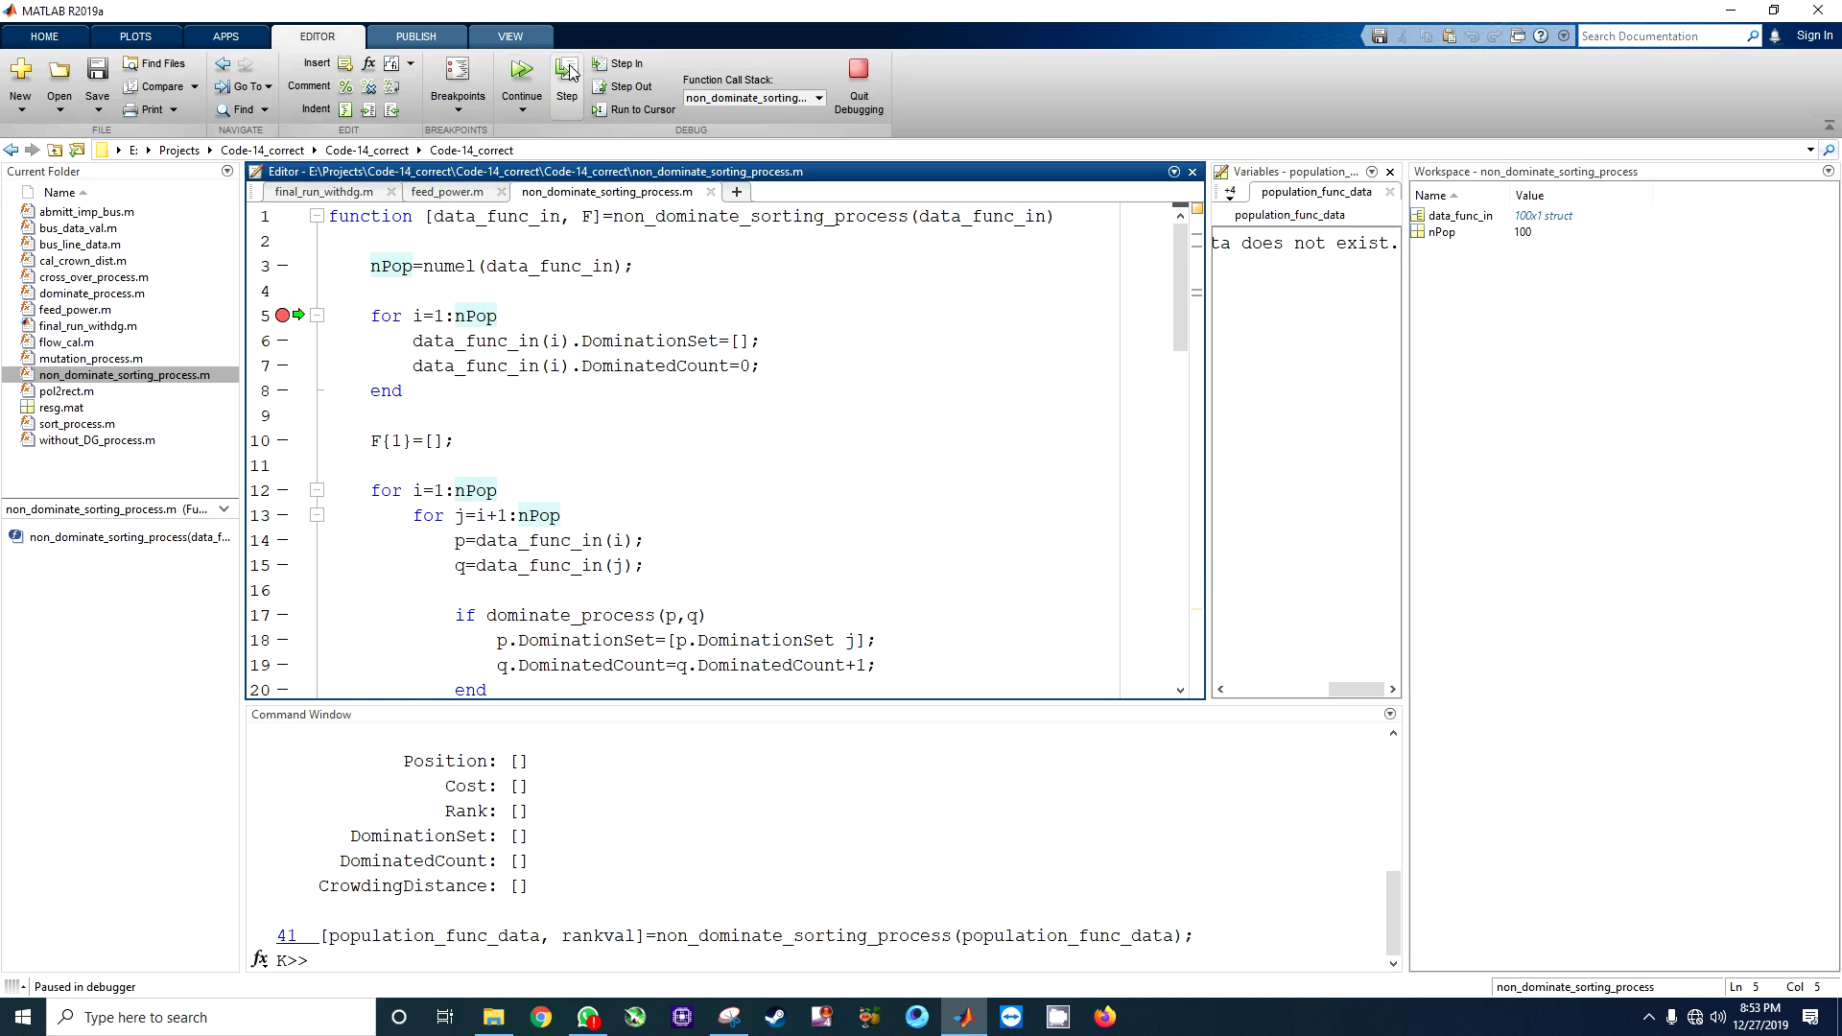
pyautogui.click(567, 80)
pyautogui.click(567, 79)
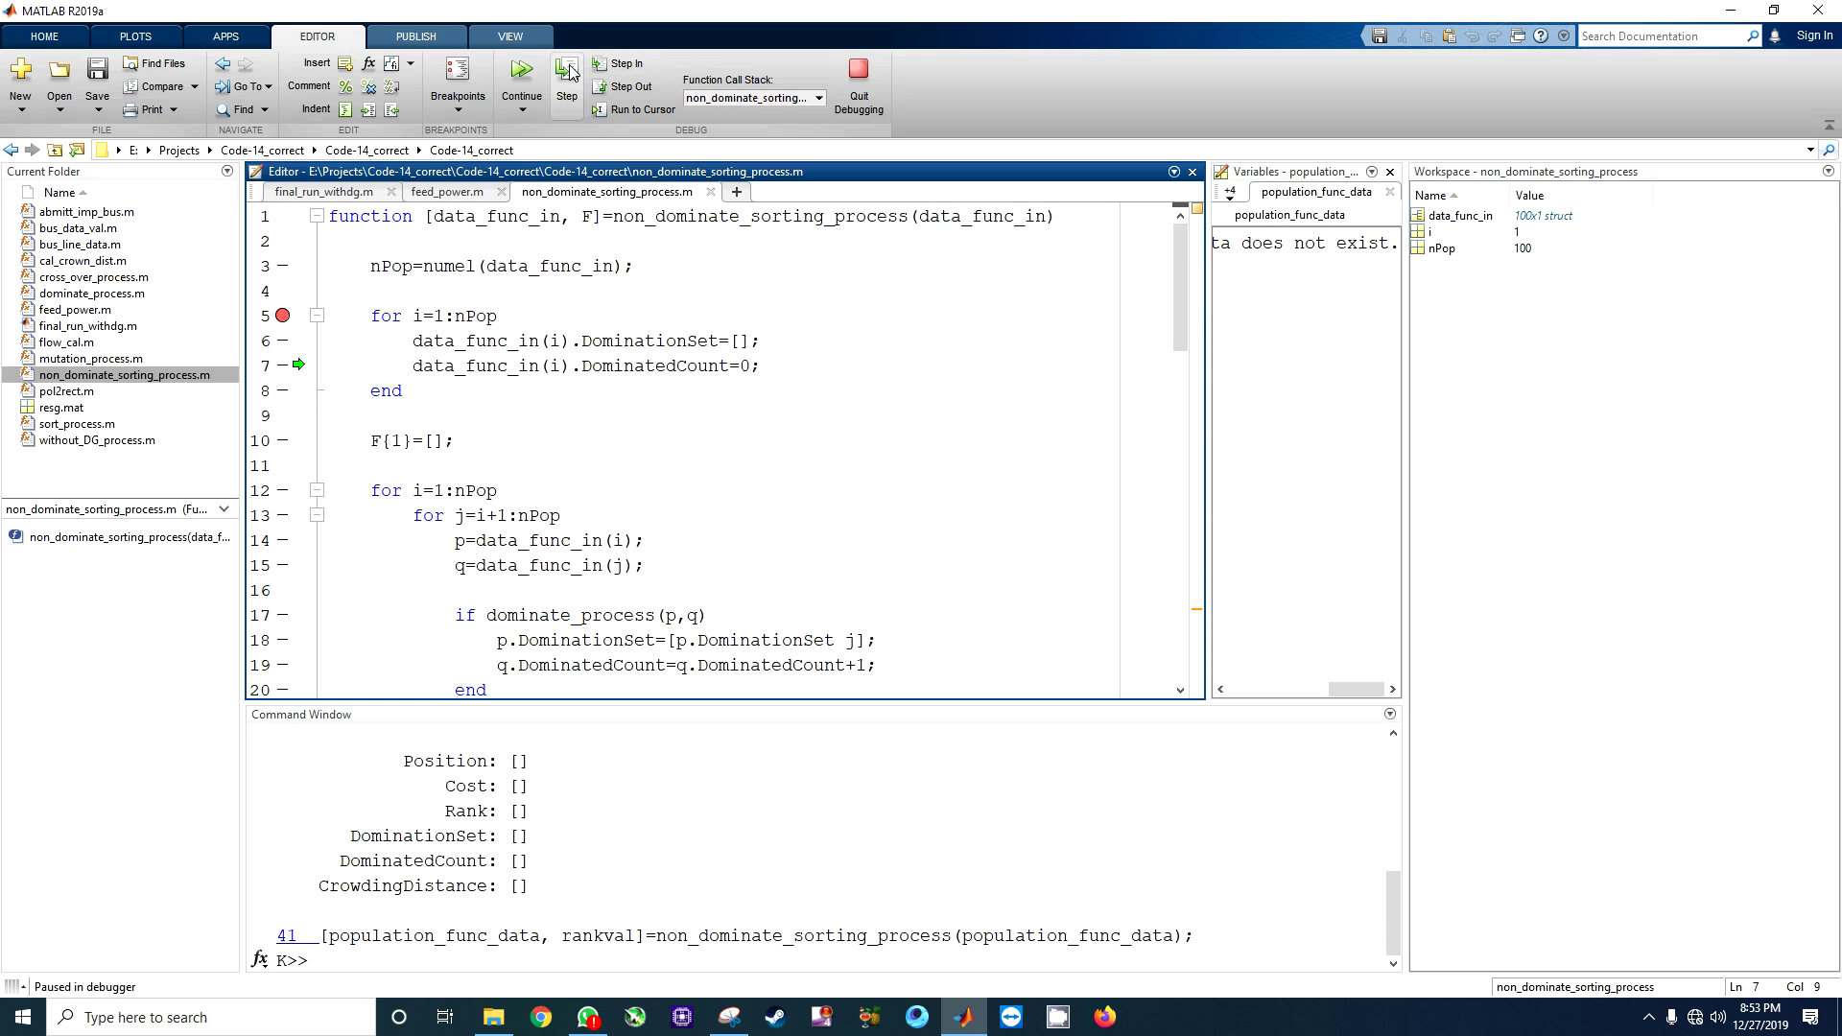
pyautogui.click(568, 80)
# - Remove the line 5 breakpoint, finish the loop to pause at line 10 and pick data_func_in
pyautogui.click(642, 110)
pyautogui.click(282, 314)
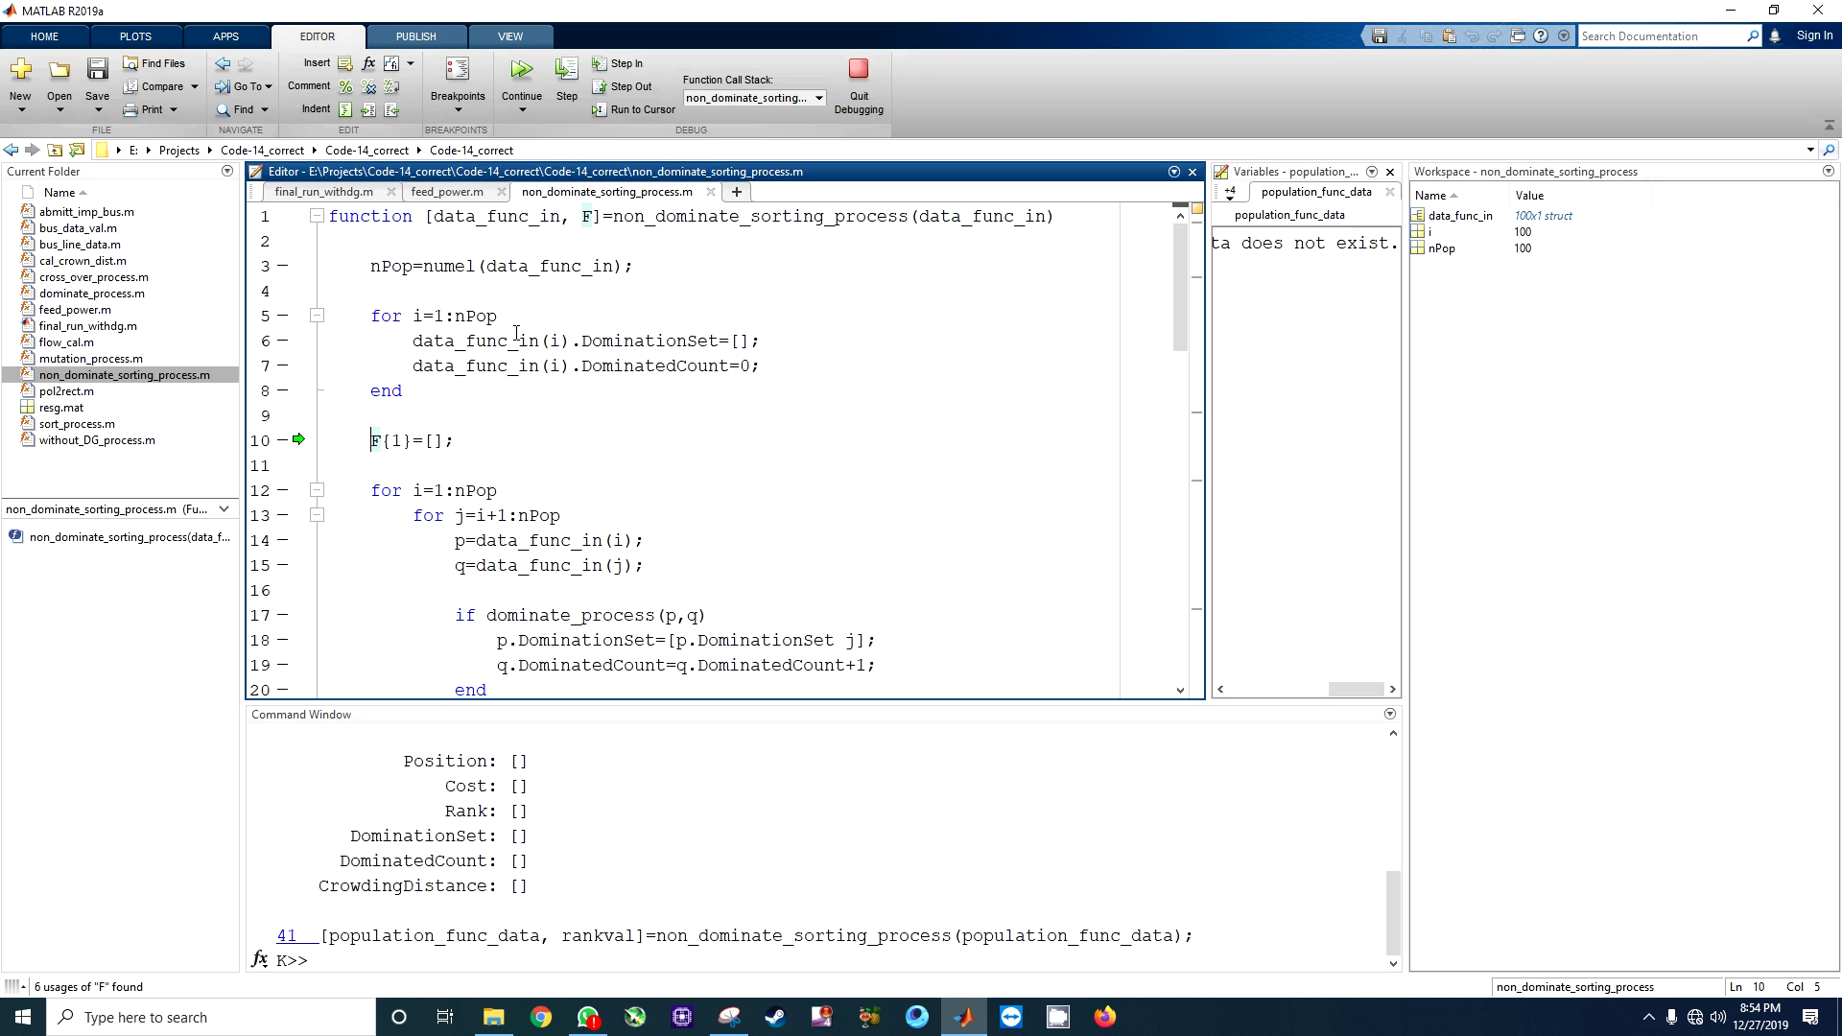
pyautogui.click(1539, 376)
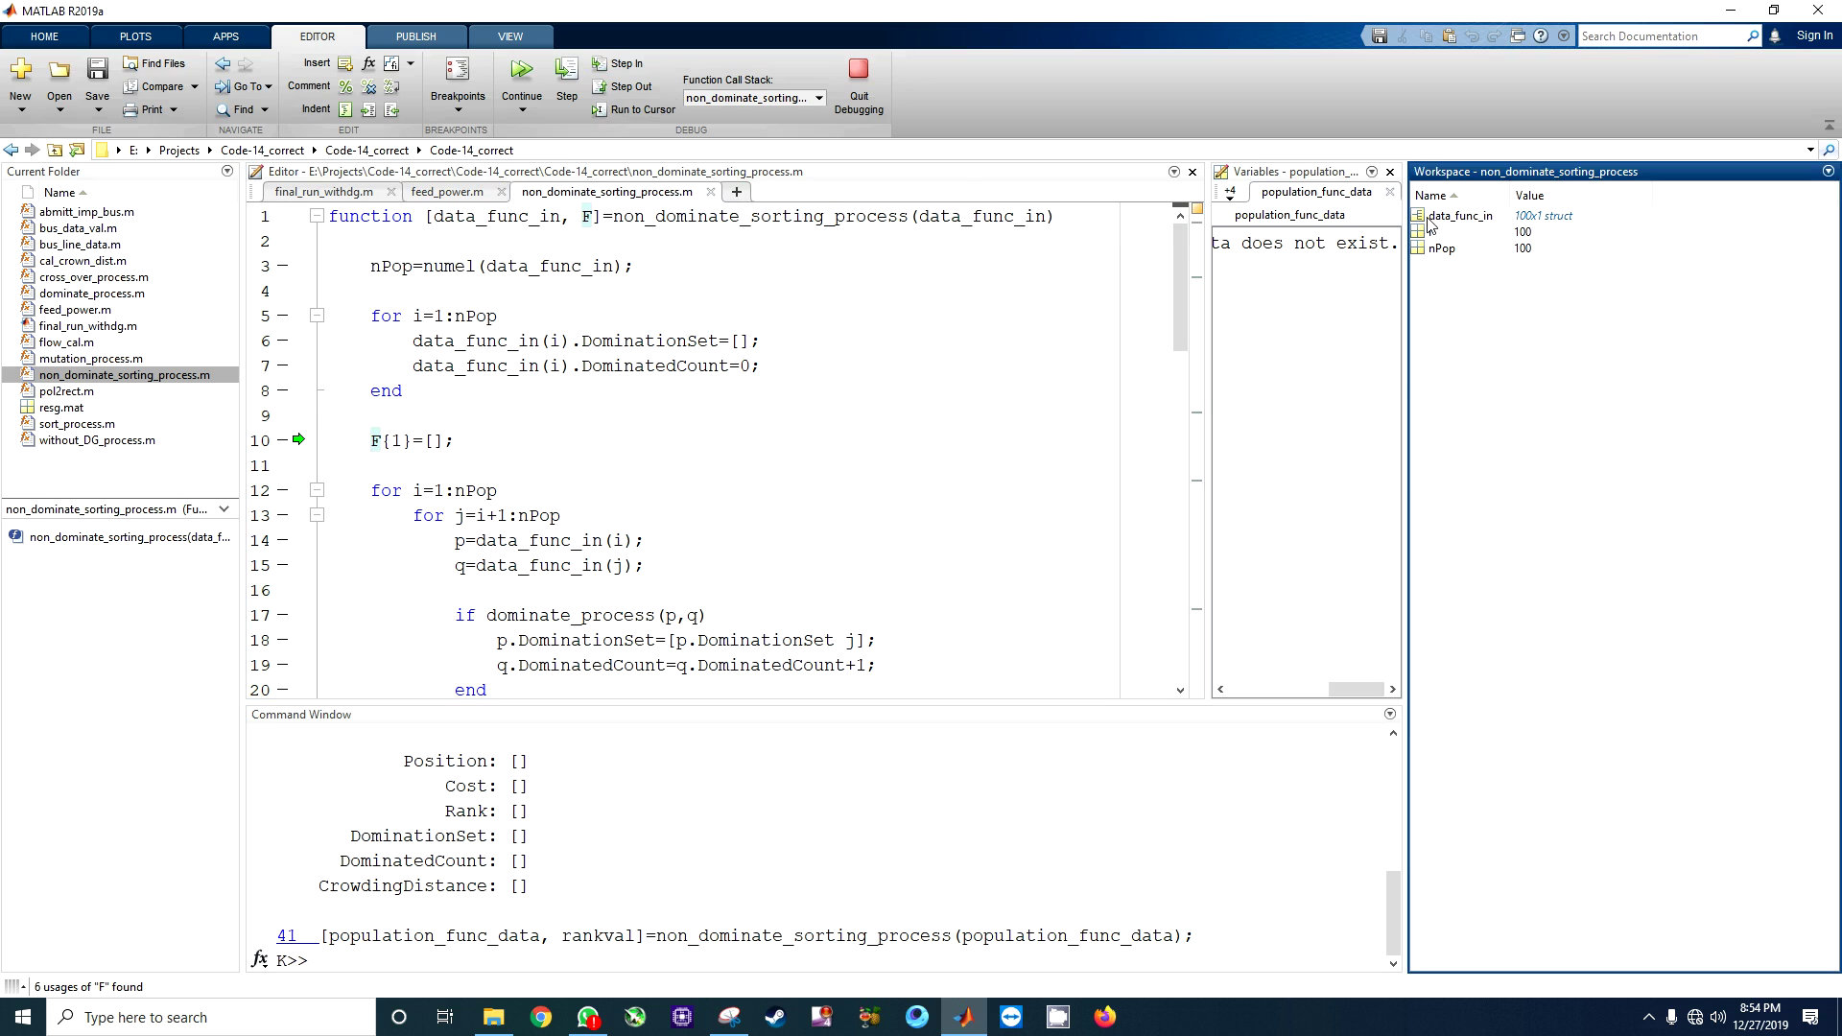
# - Open data_func_in as a widened table showing empty DominationSet and zero DominatedCount
pyautogui.click(1456, 216)
pyautogui.doubleClick(1457, 216)
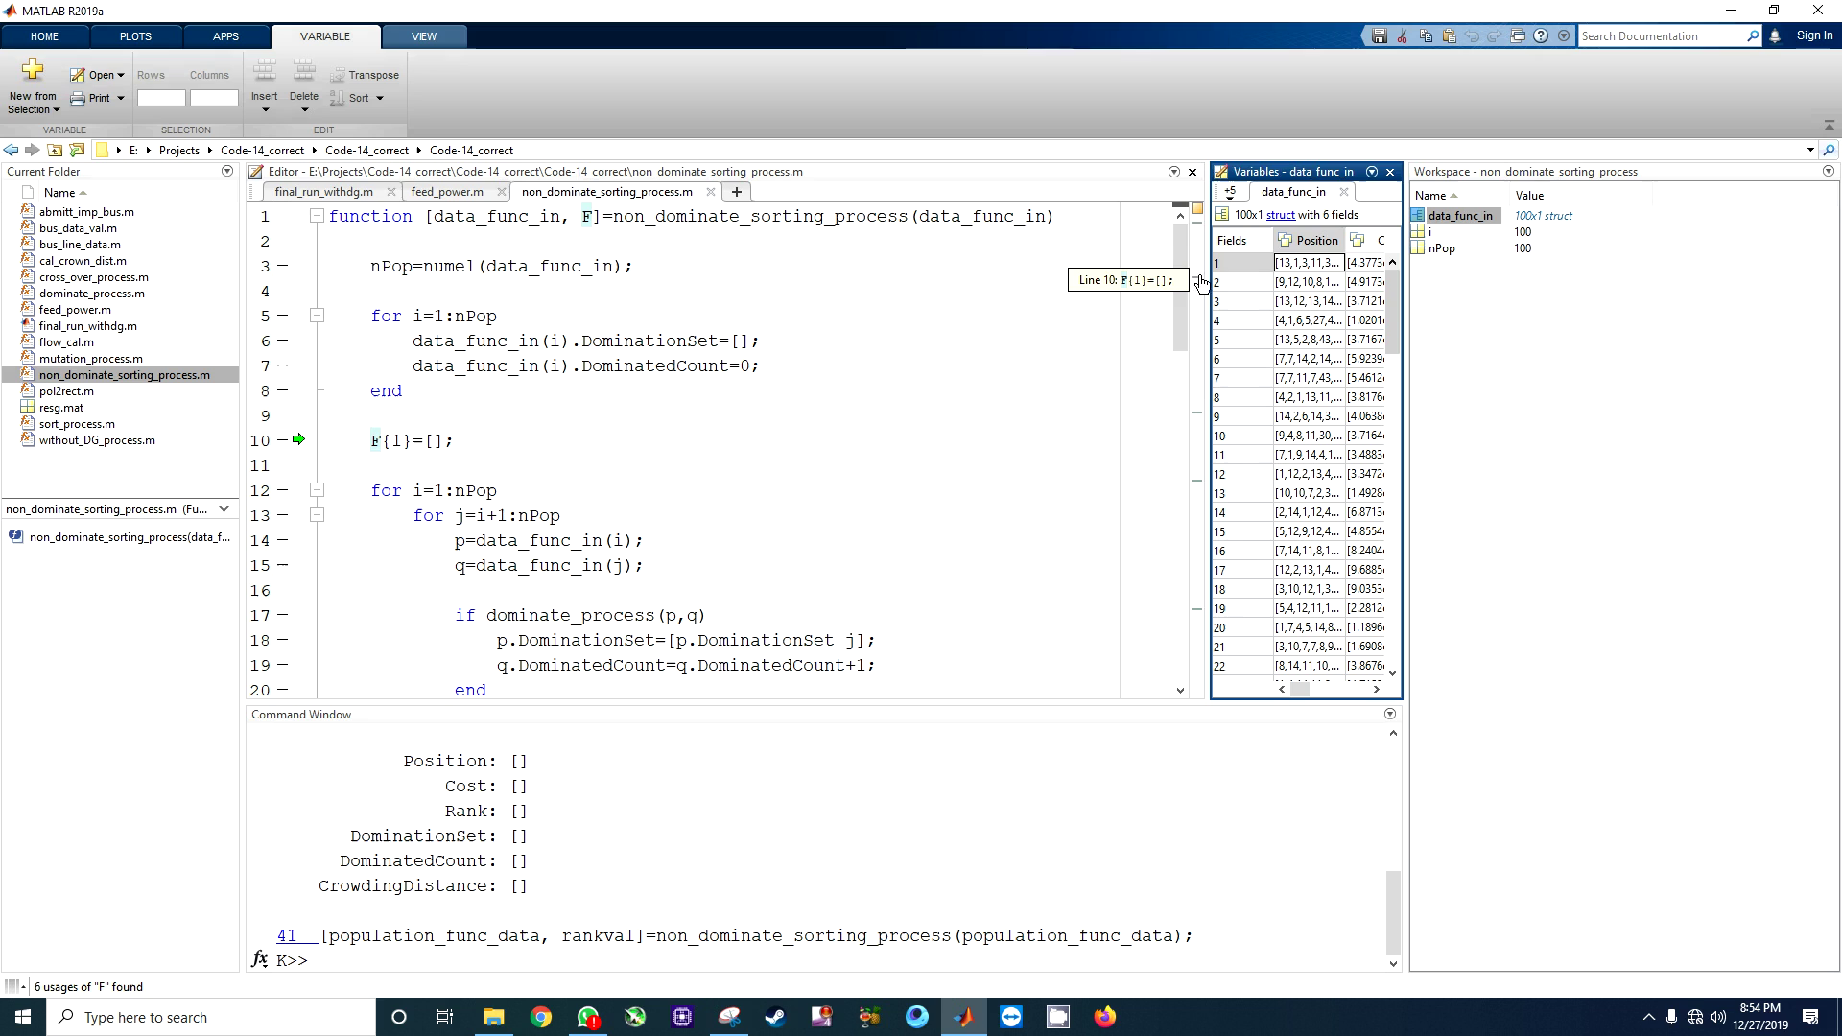
pyautogui.moveTo(1210, 269); pyautogui.dragTo(885, 274)
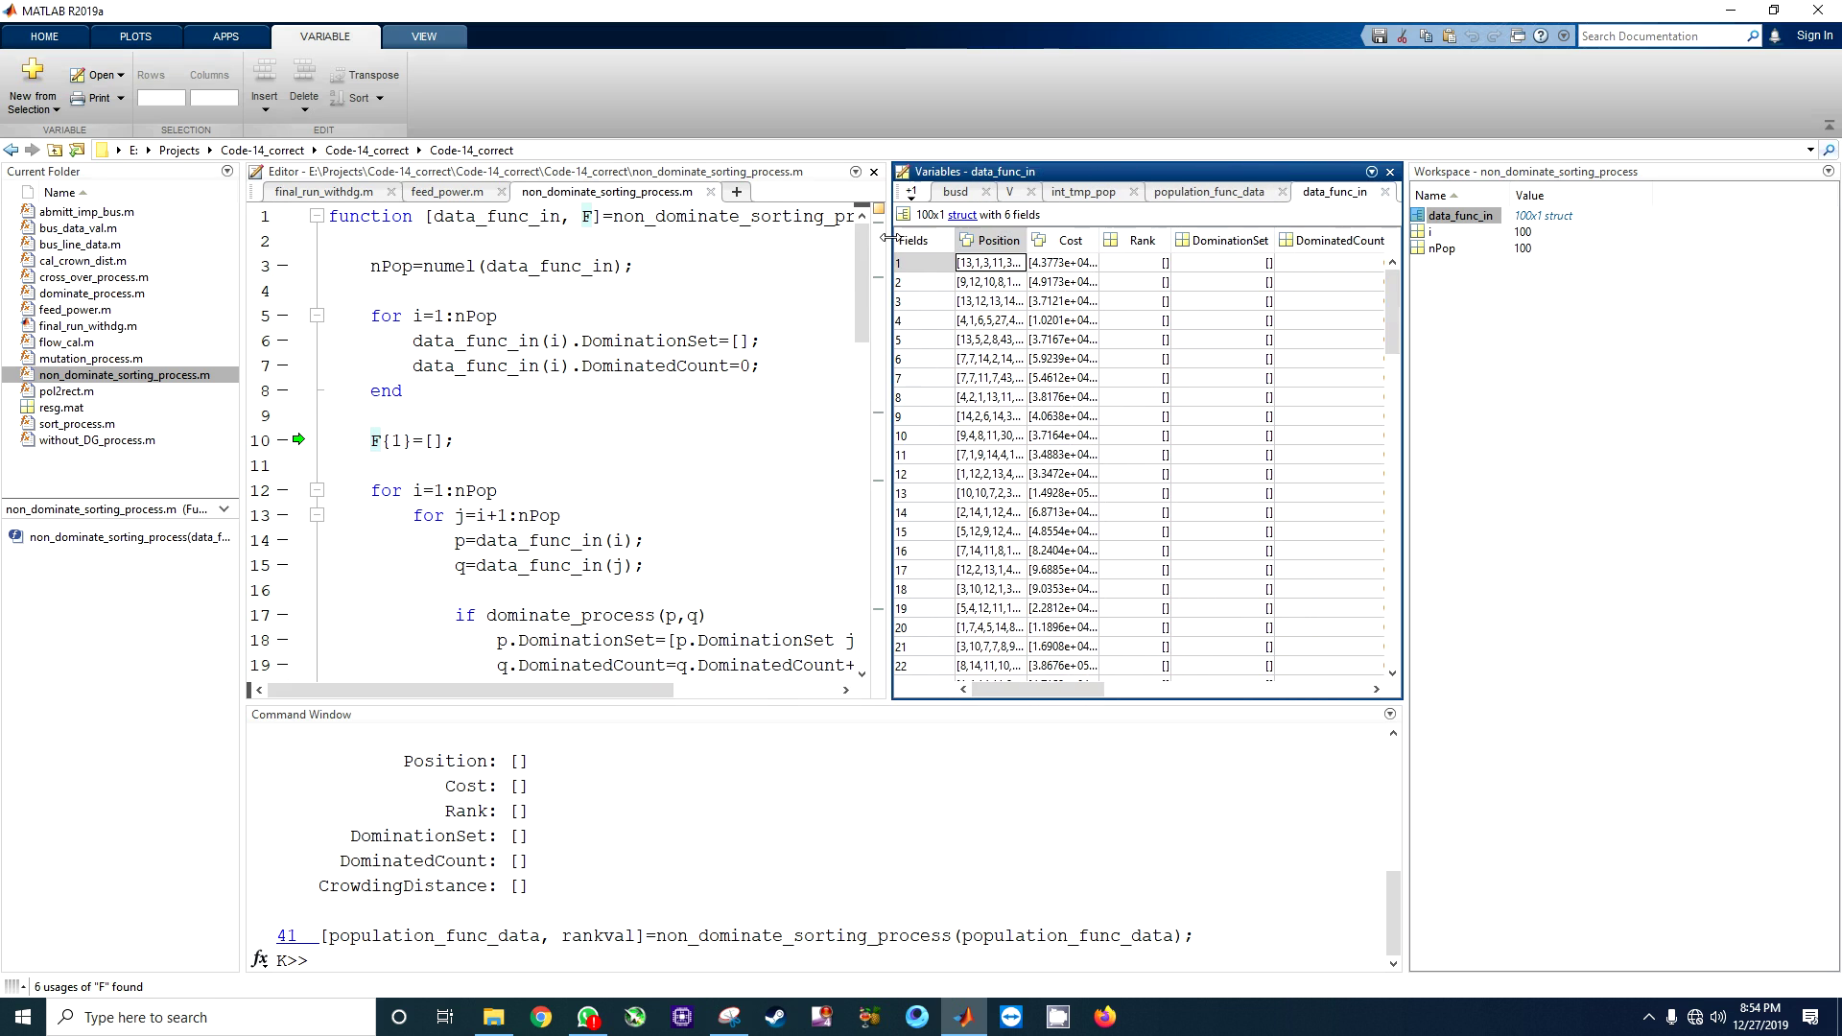
pyautogui.moveTo(582, 342)
pyautogui.mouseDown()
pyautogui.moveTo(671, 363)
pyautogui.moveTo(734, 341)
pyautogui.mouseUp()
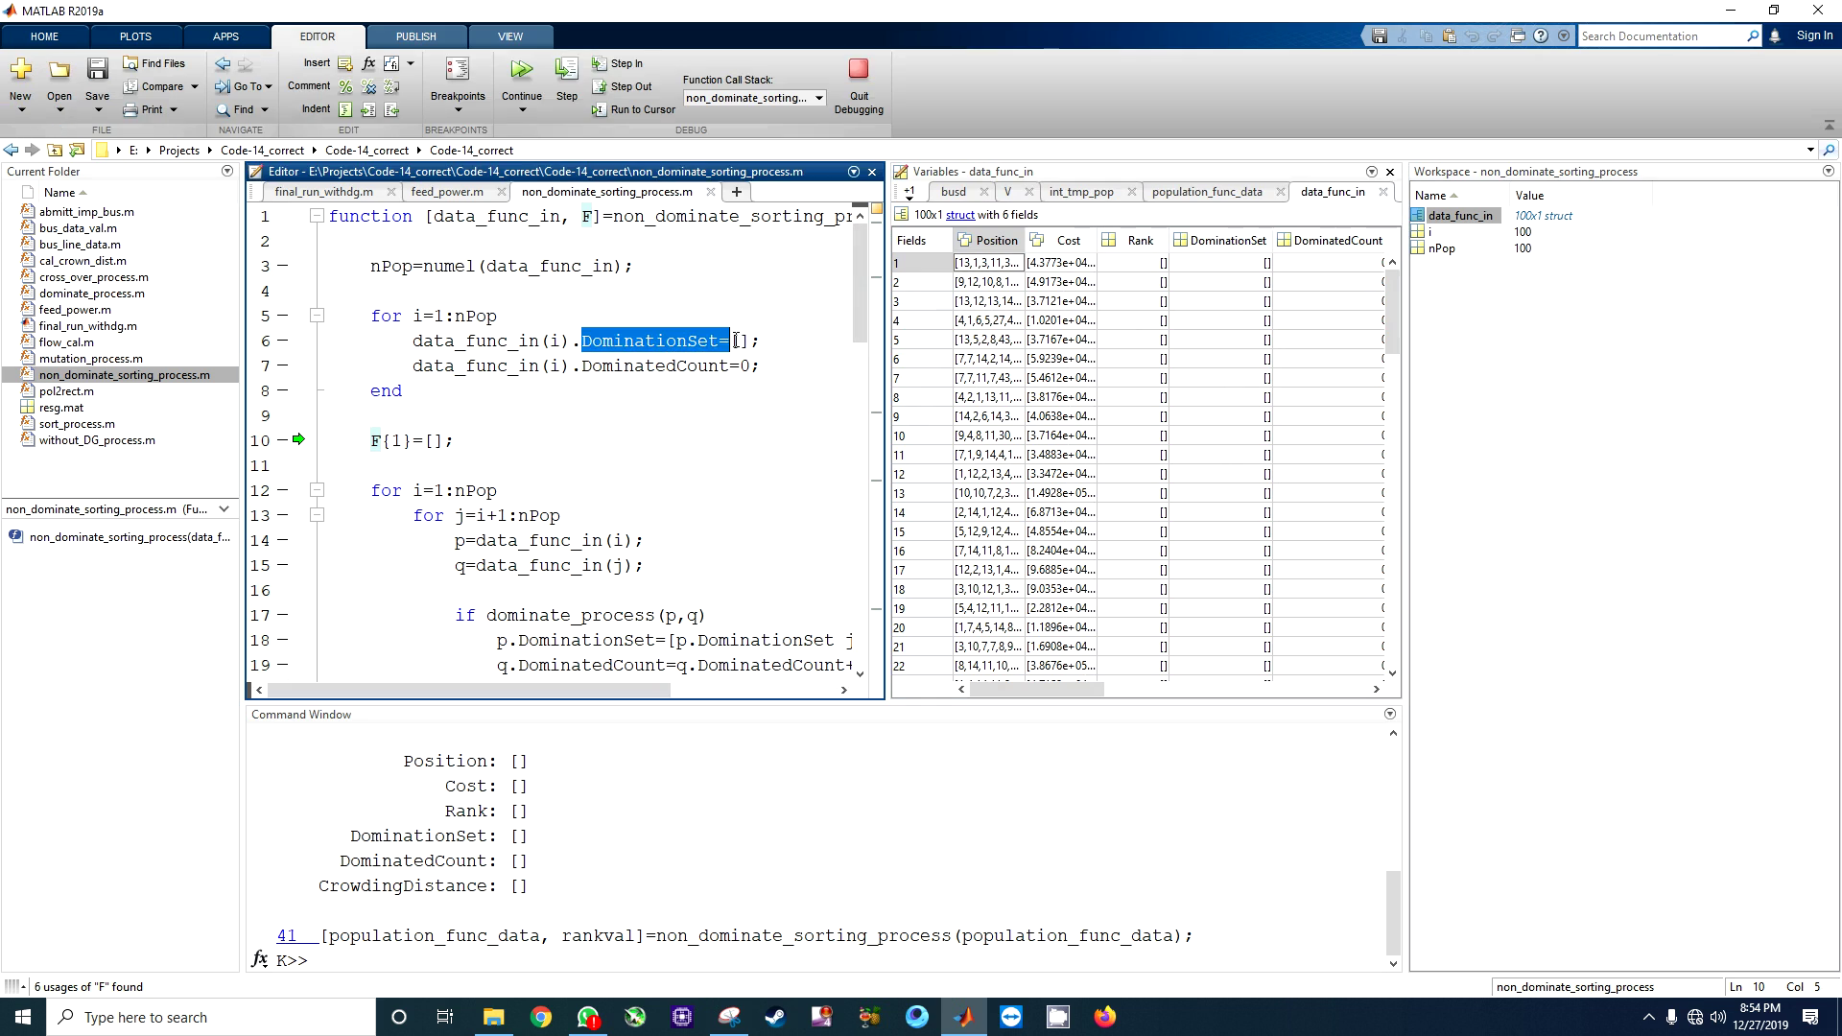
pyautogui.click(1055, 669)
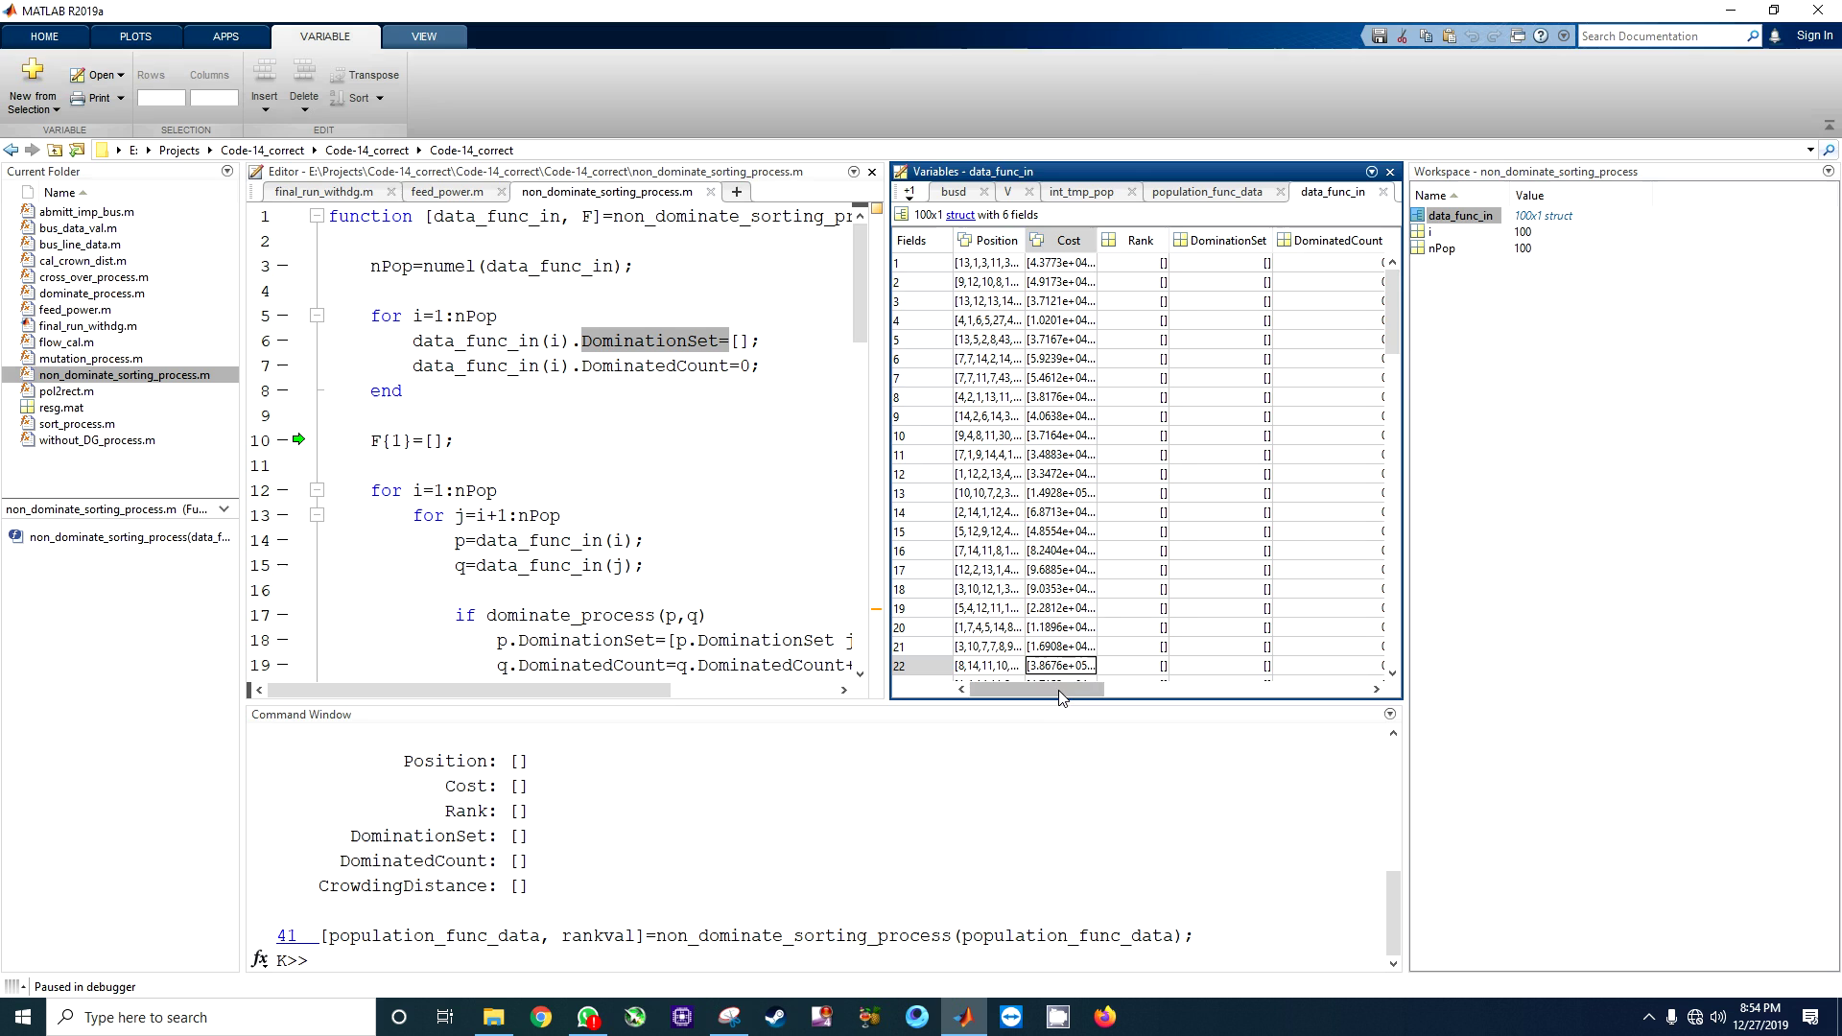
pyautogui.moveTo(1067, 690); pyautogui.dragTo(1122, 700)
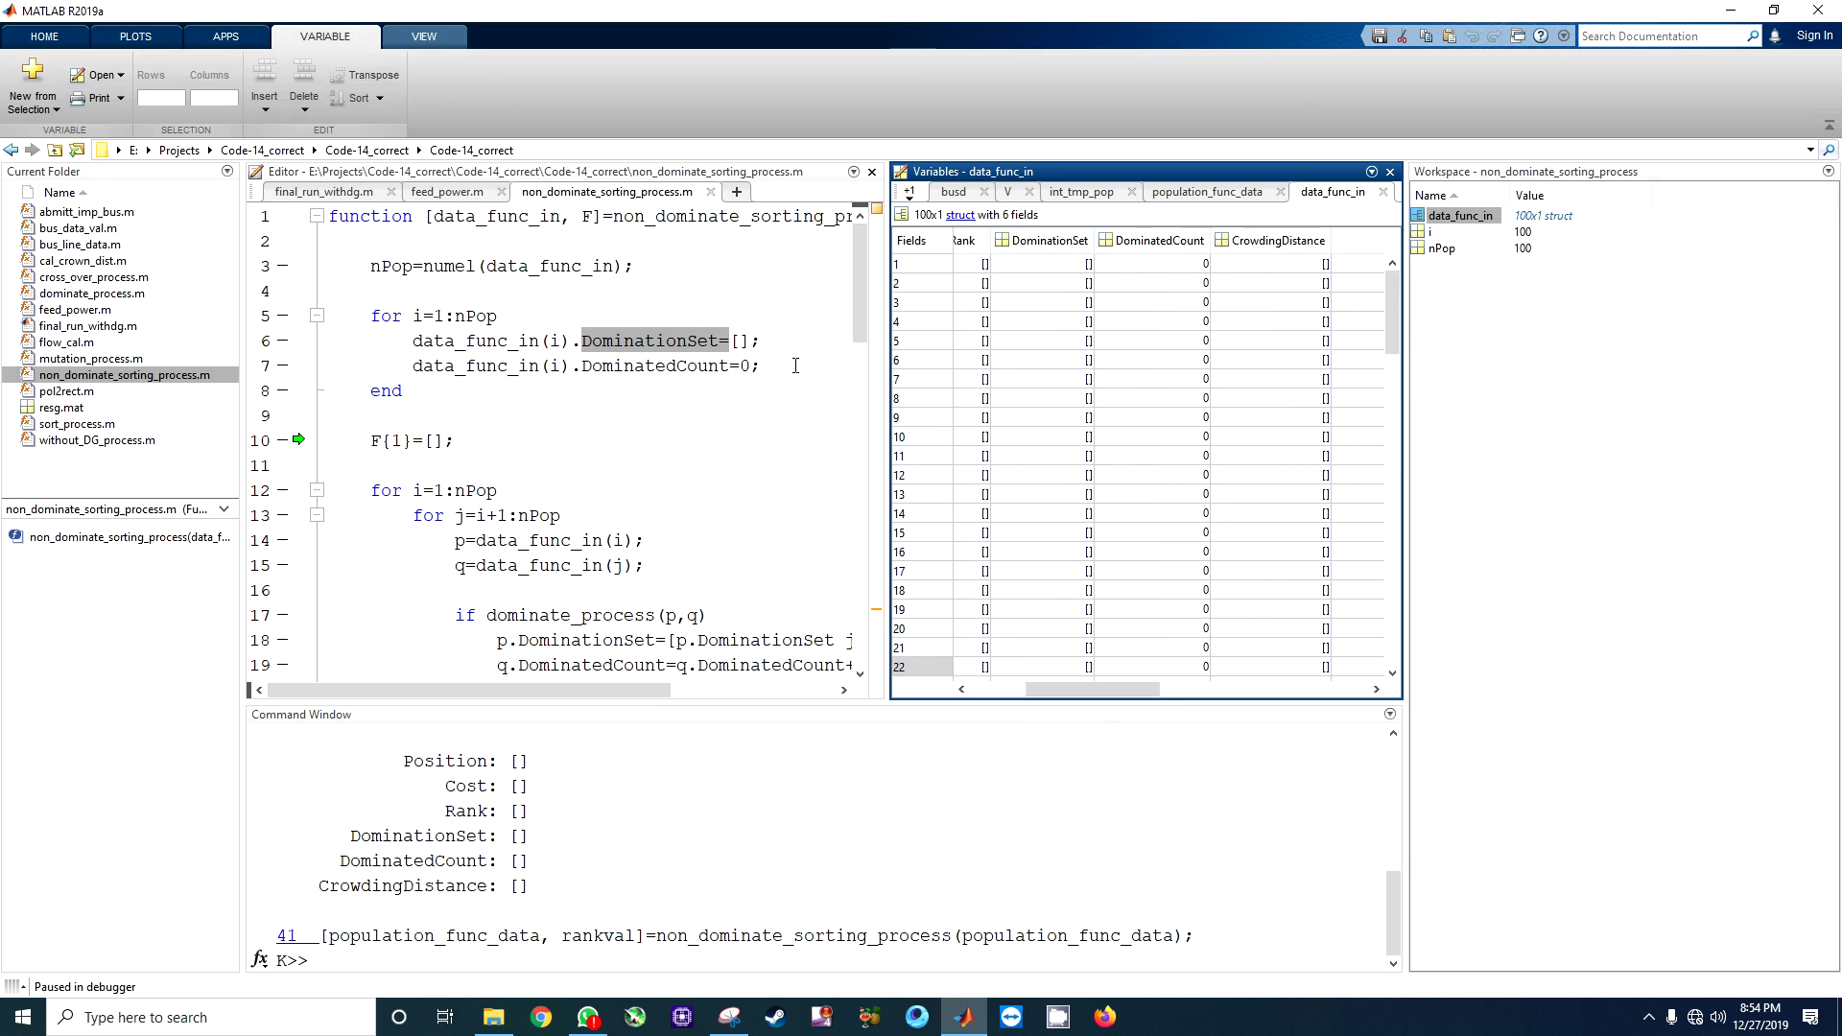
# - Select DominatedCount on line 7 and widen the code view for the full header
pyautogui.moveTo(730, 365); pyautogui.dragTo(584, 364)
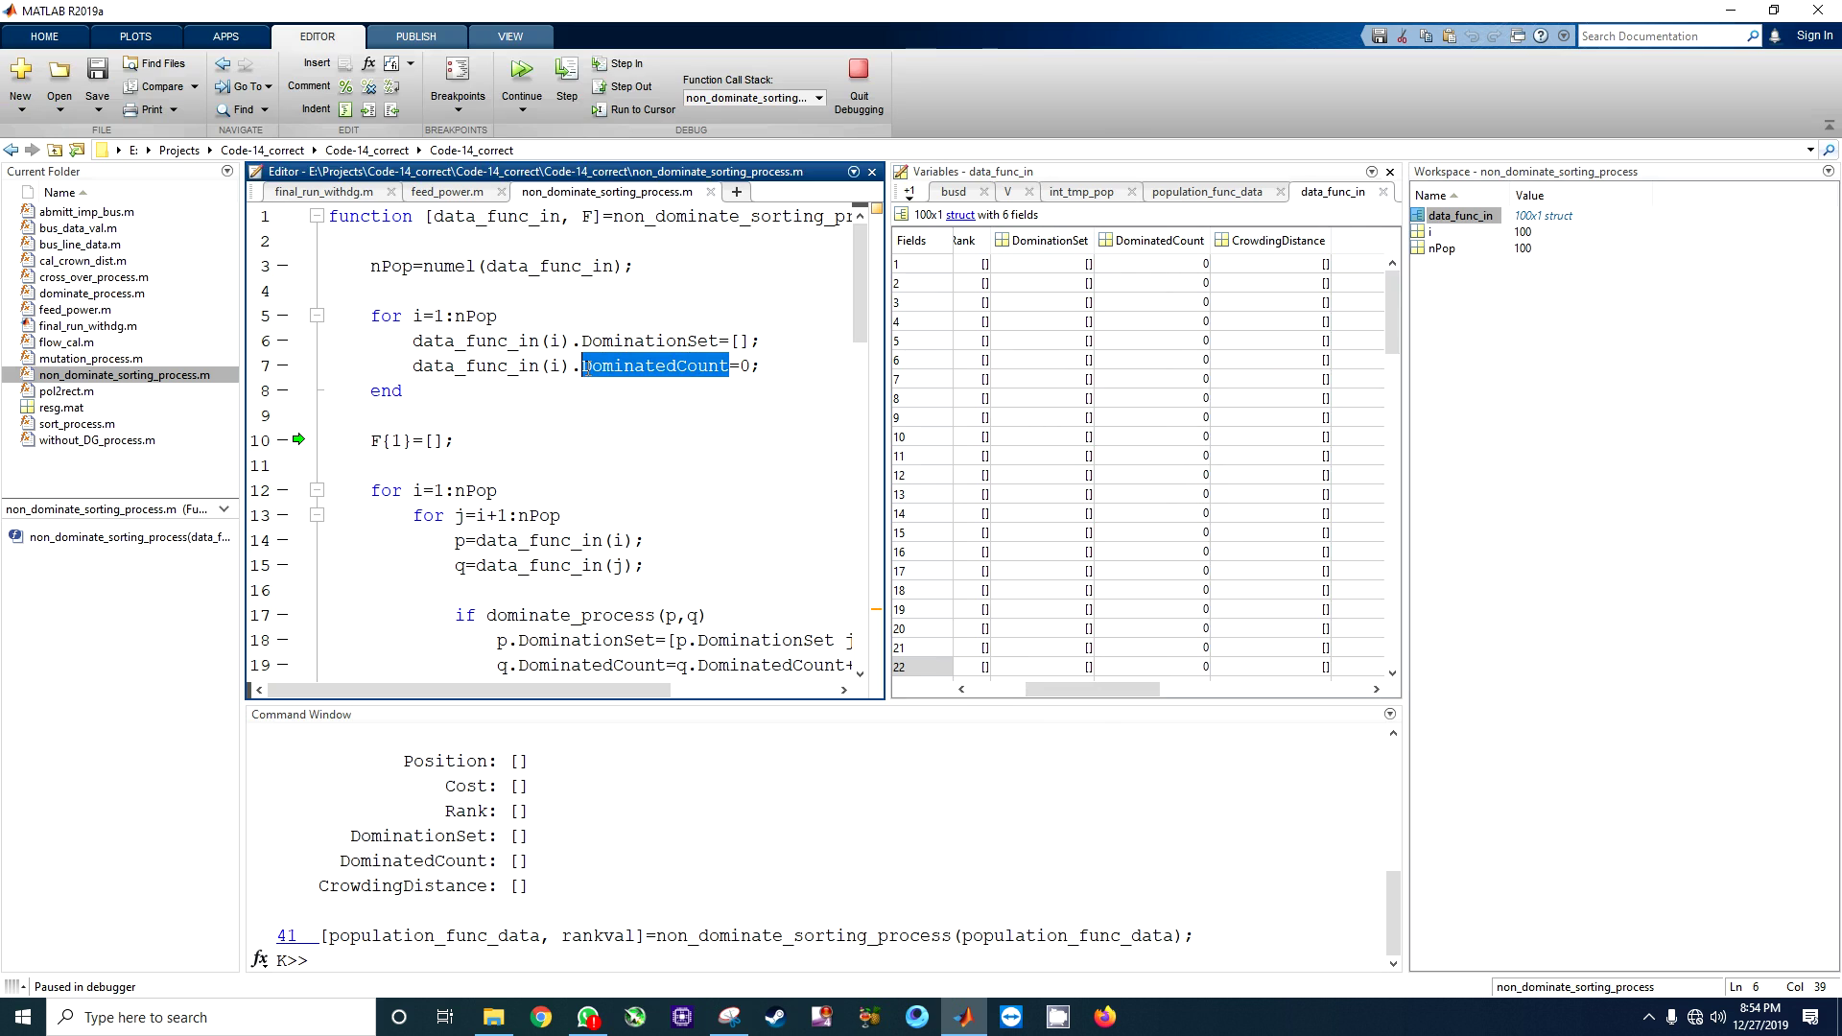
pyautogui.moveTo(883, 417); pyautogui.dragTo(1094, 415)
pyautogui.click(1007, 439)
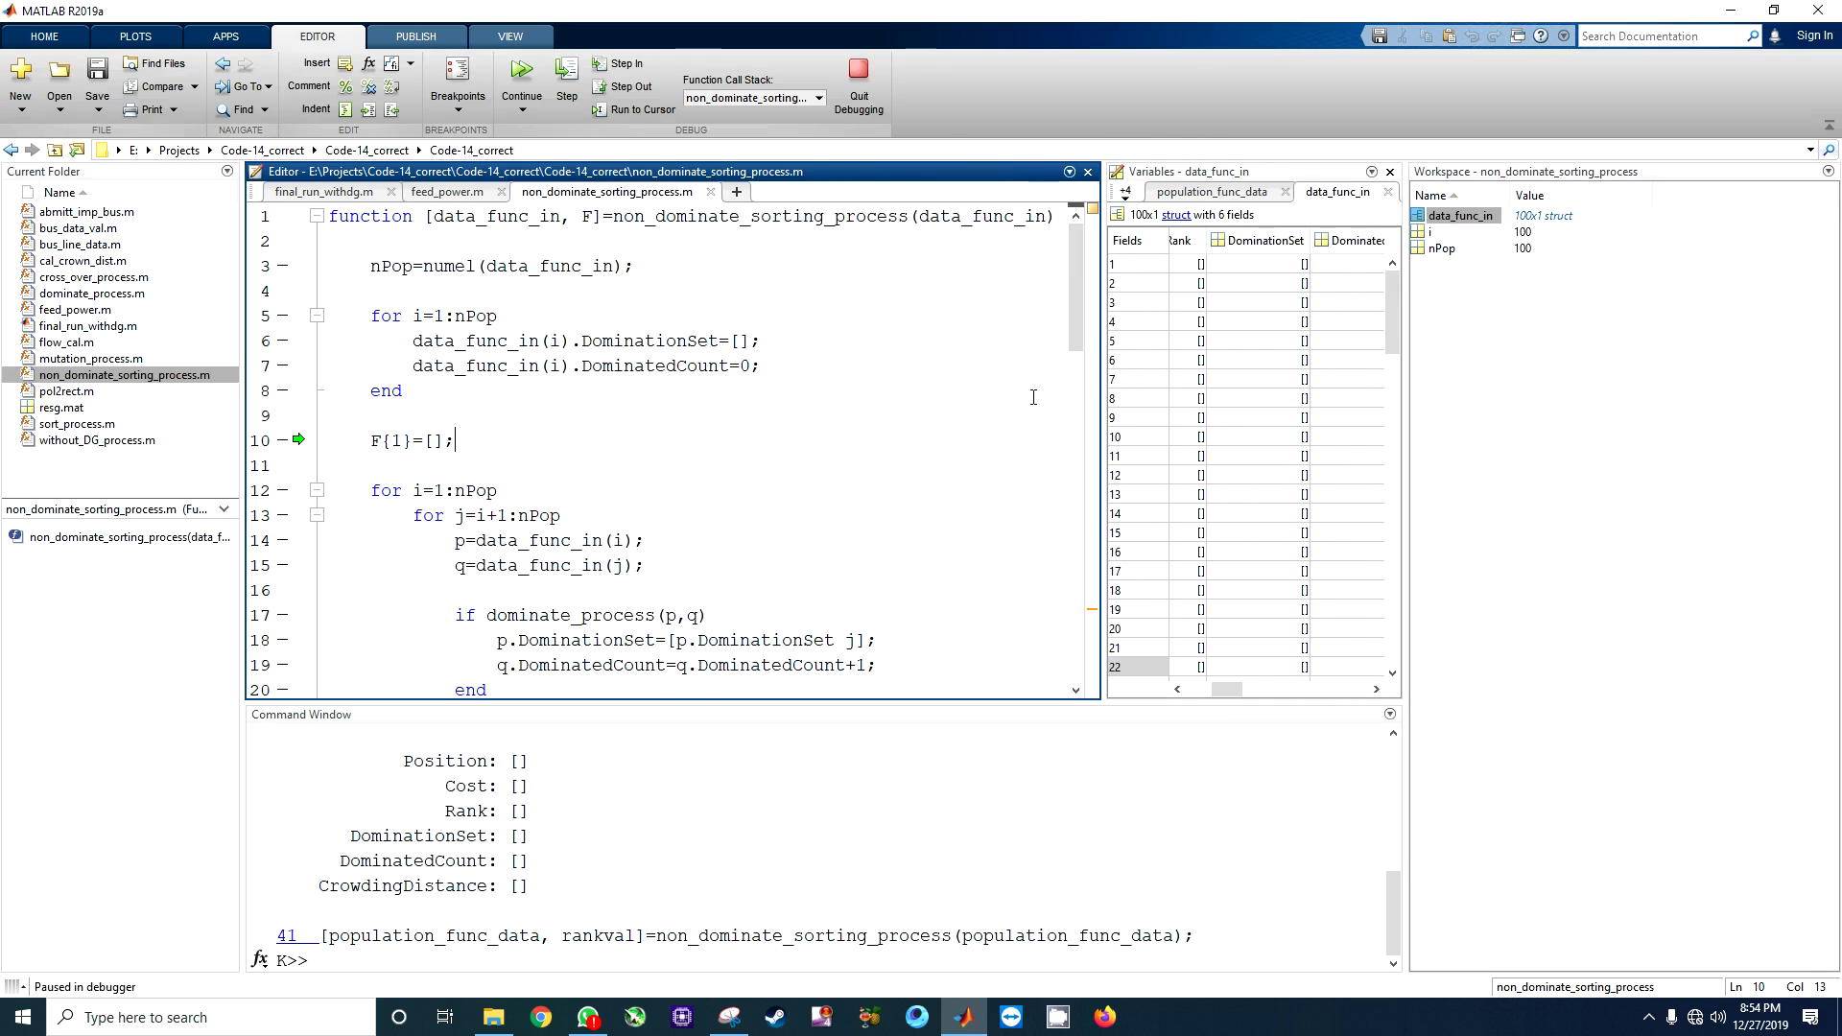
pyautogui.moveTo(1076, 238); pyautogui.dragTo(1075, 360)
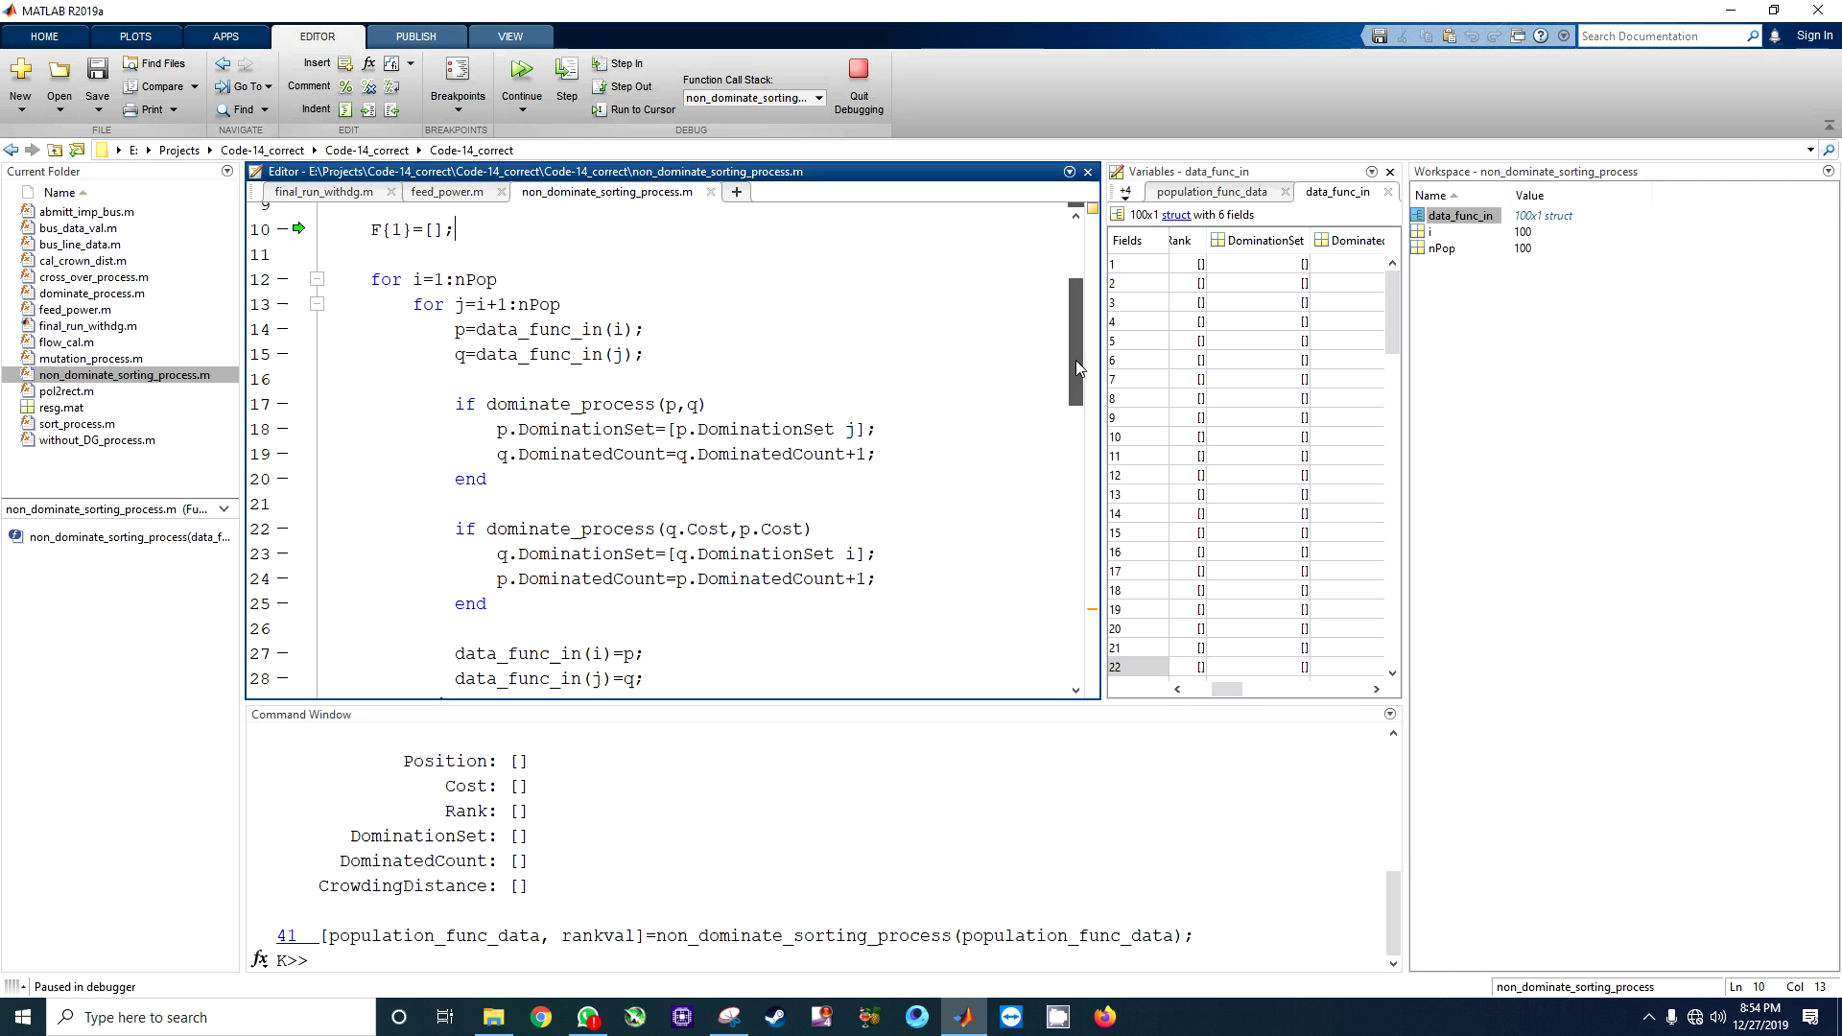
pyautogui.moveTo(1076, 359)
pyautogui.mouseDown()
pyautogui.moveTo(1073, 411)
pyautogui.moveTo(1076, 216)
pyautogui.mouseUp()
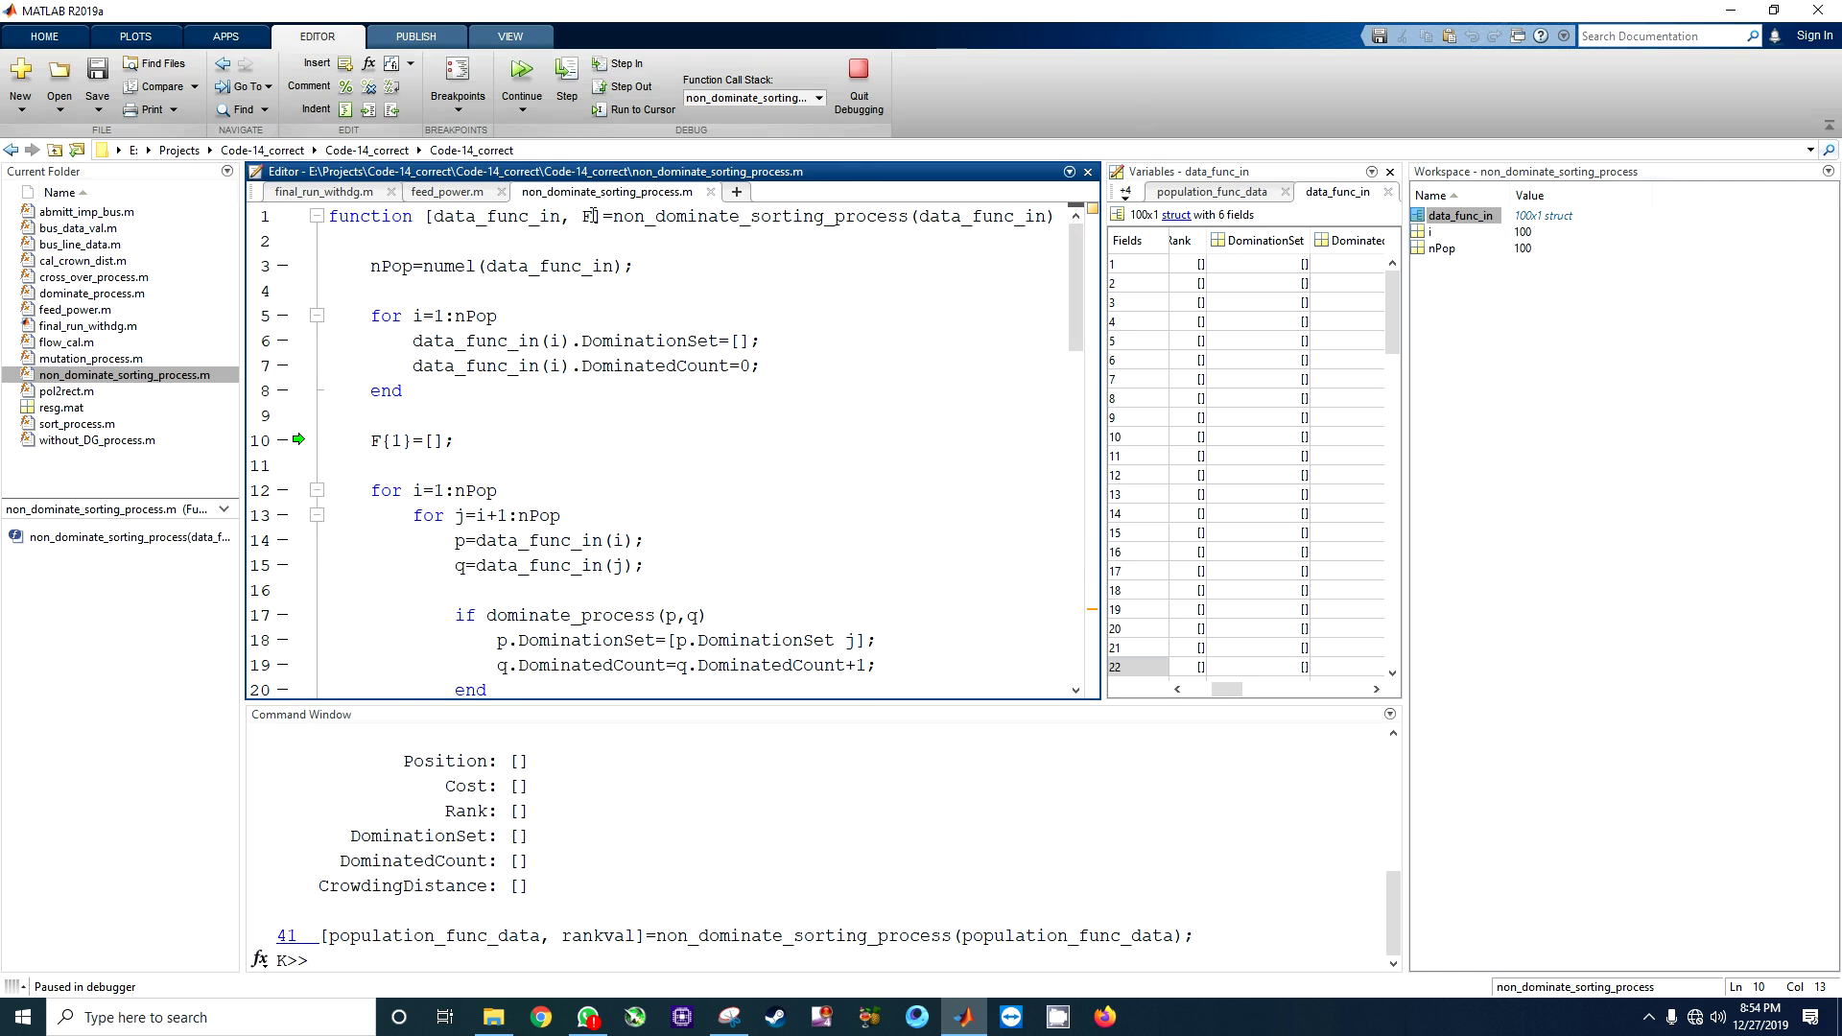
# - Select output F, go to the final end on line 71 and widen the table for Rank and CrowdingDistance
pyautogui.doubleClick(588, 216)
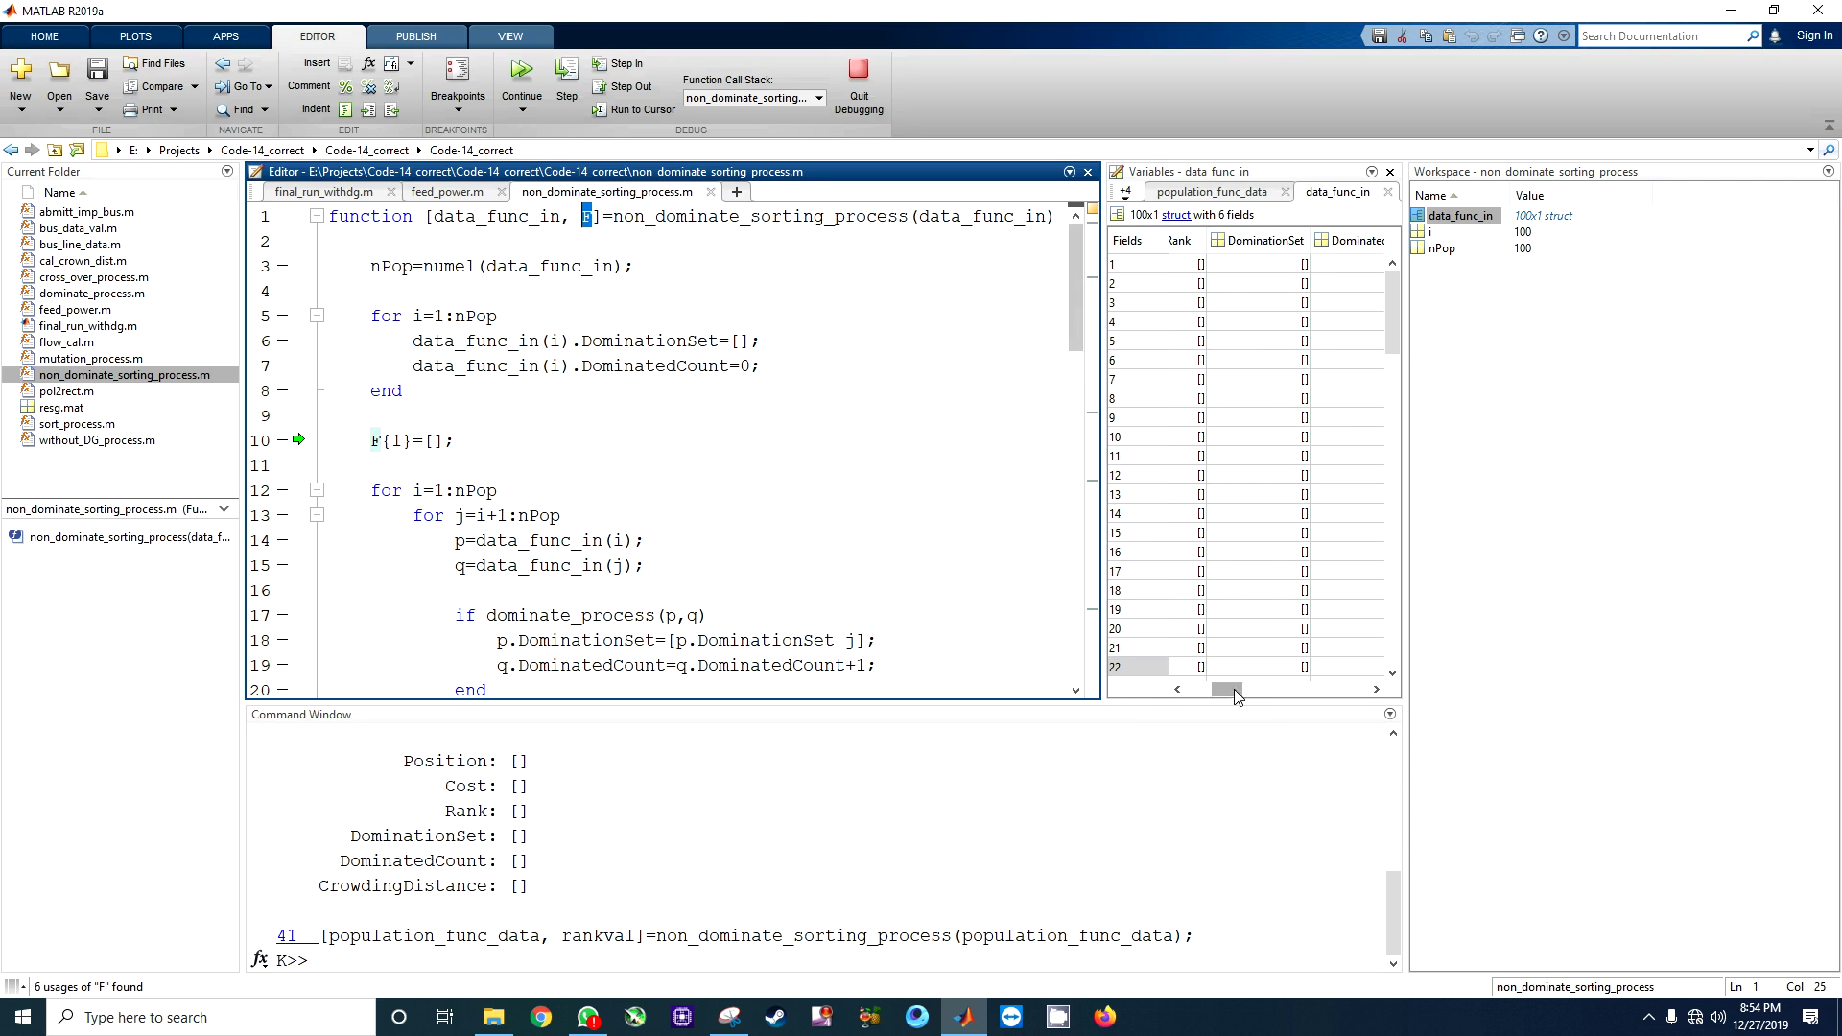
pyautogui.moveTo(1233, 690); pyautogui.dragTo(1200, 691)
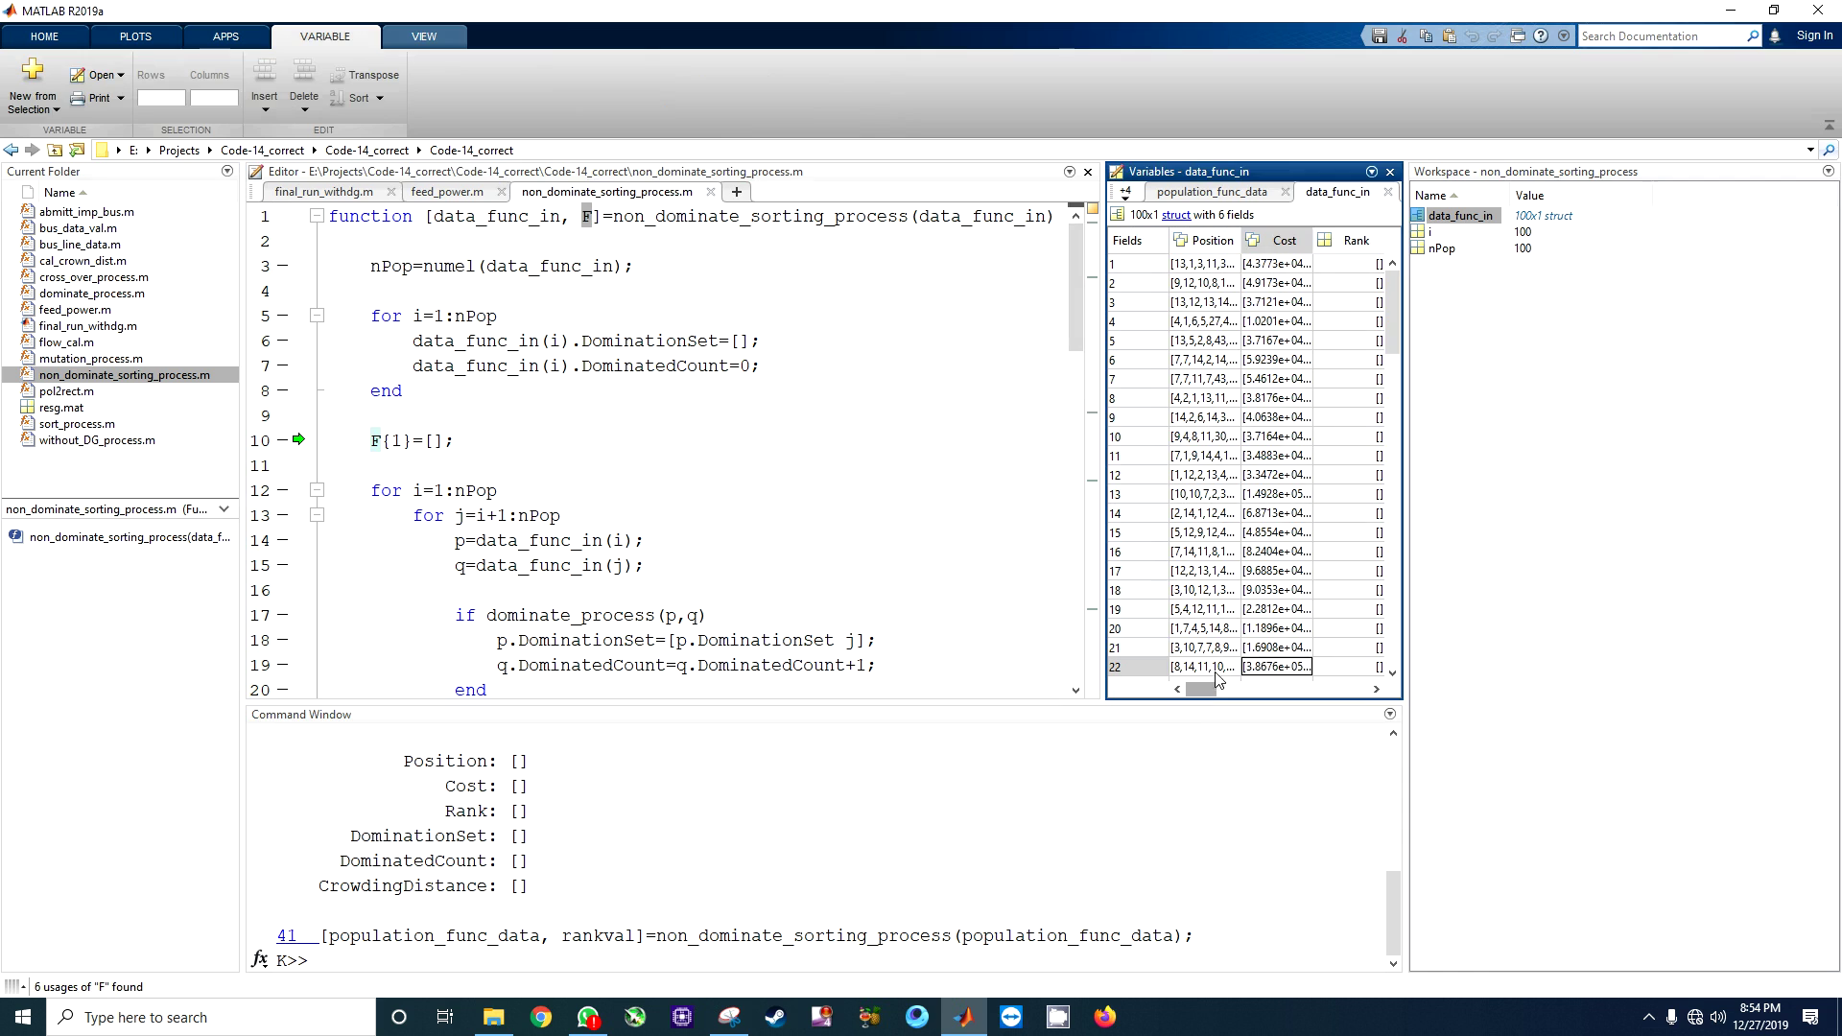
pyautogui.click(1418, 219)
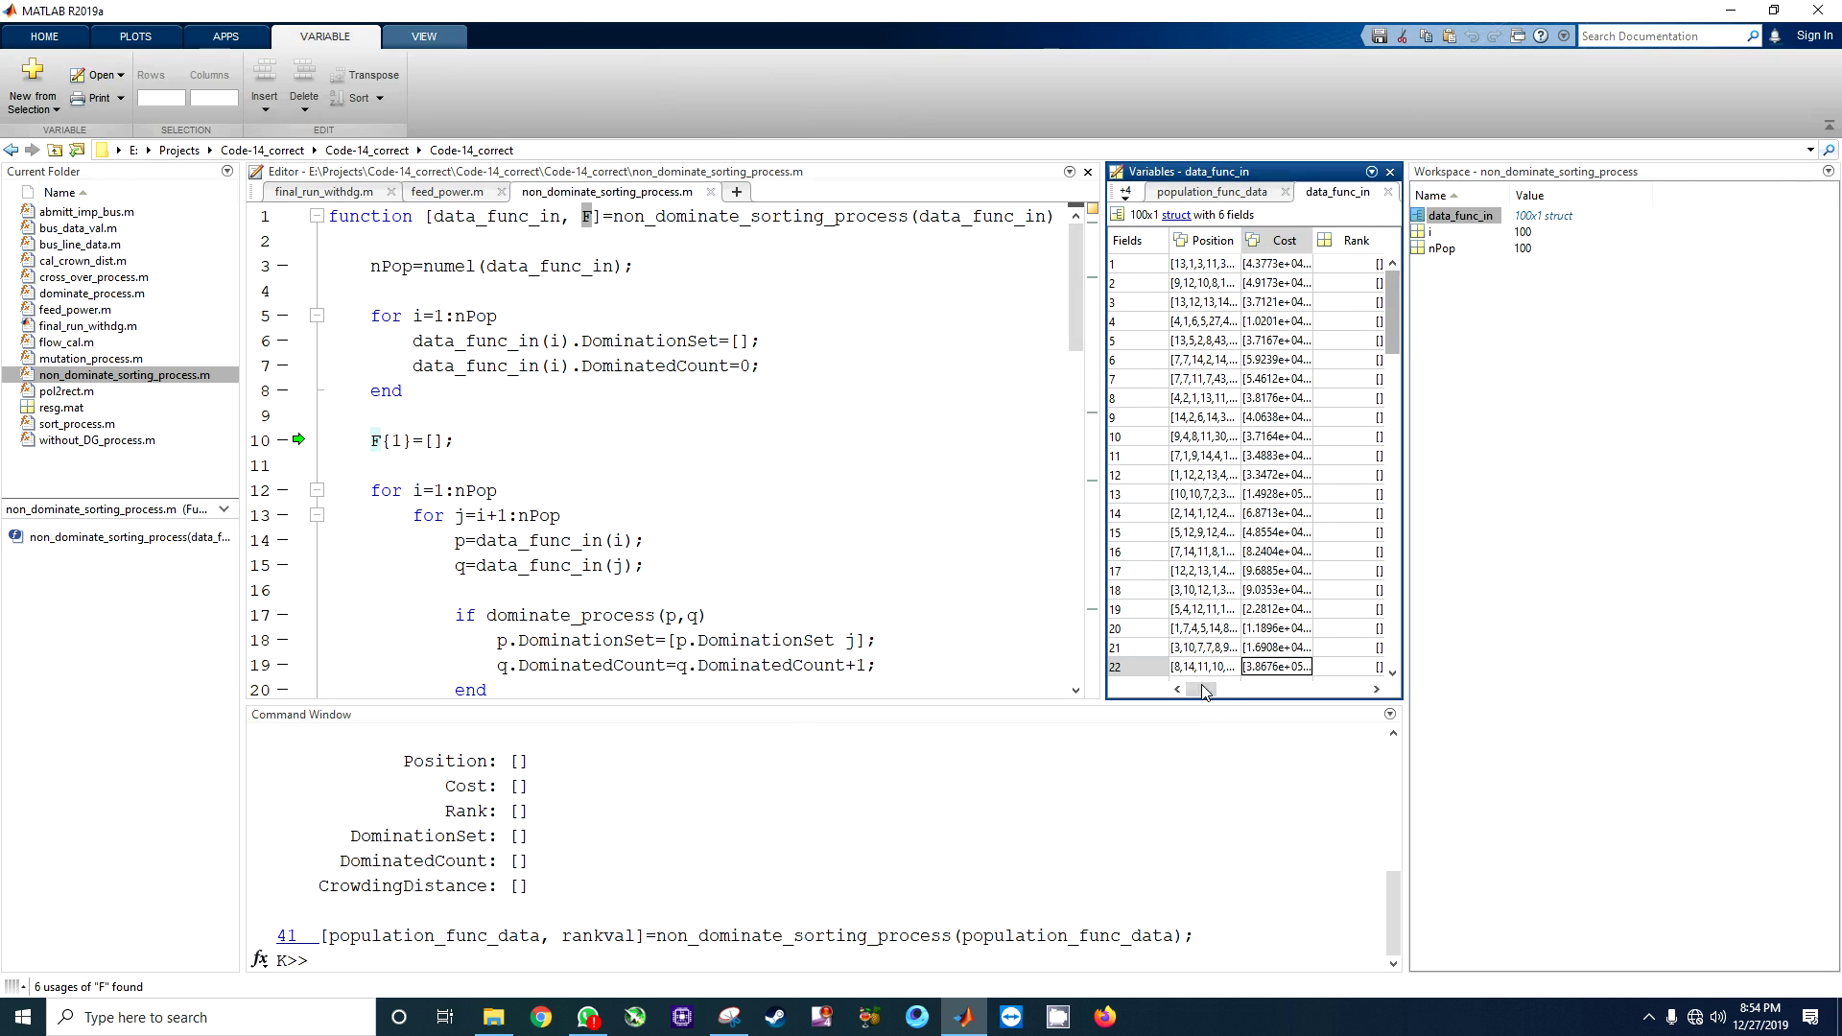
pyautogui.moveTo(1195, 691)
pyautogui.mouseDown()
pyautogui.moveTo(1221, 694)
pyautogui.moveTo(1190, 692)
pyautogui.mouseUp()
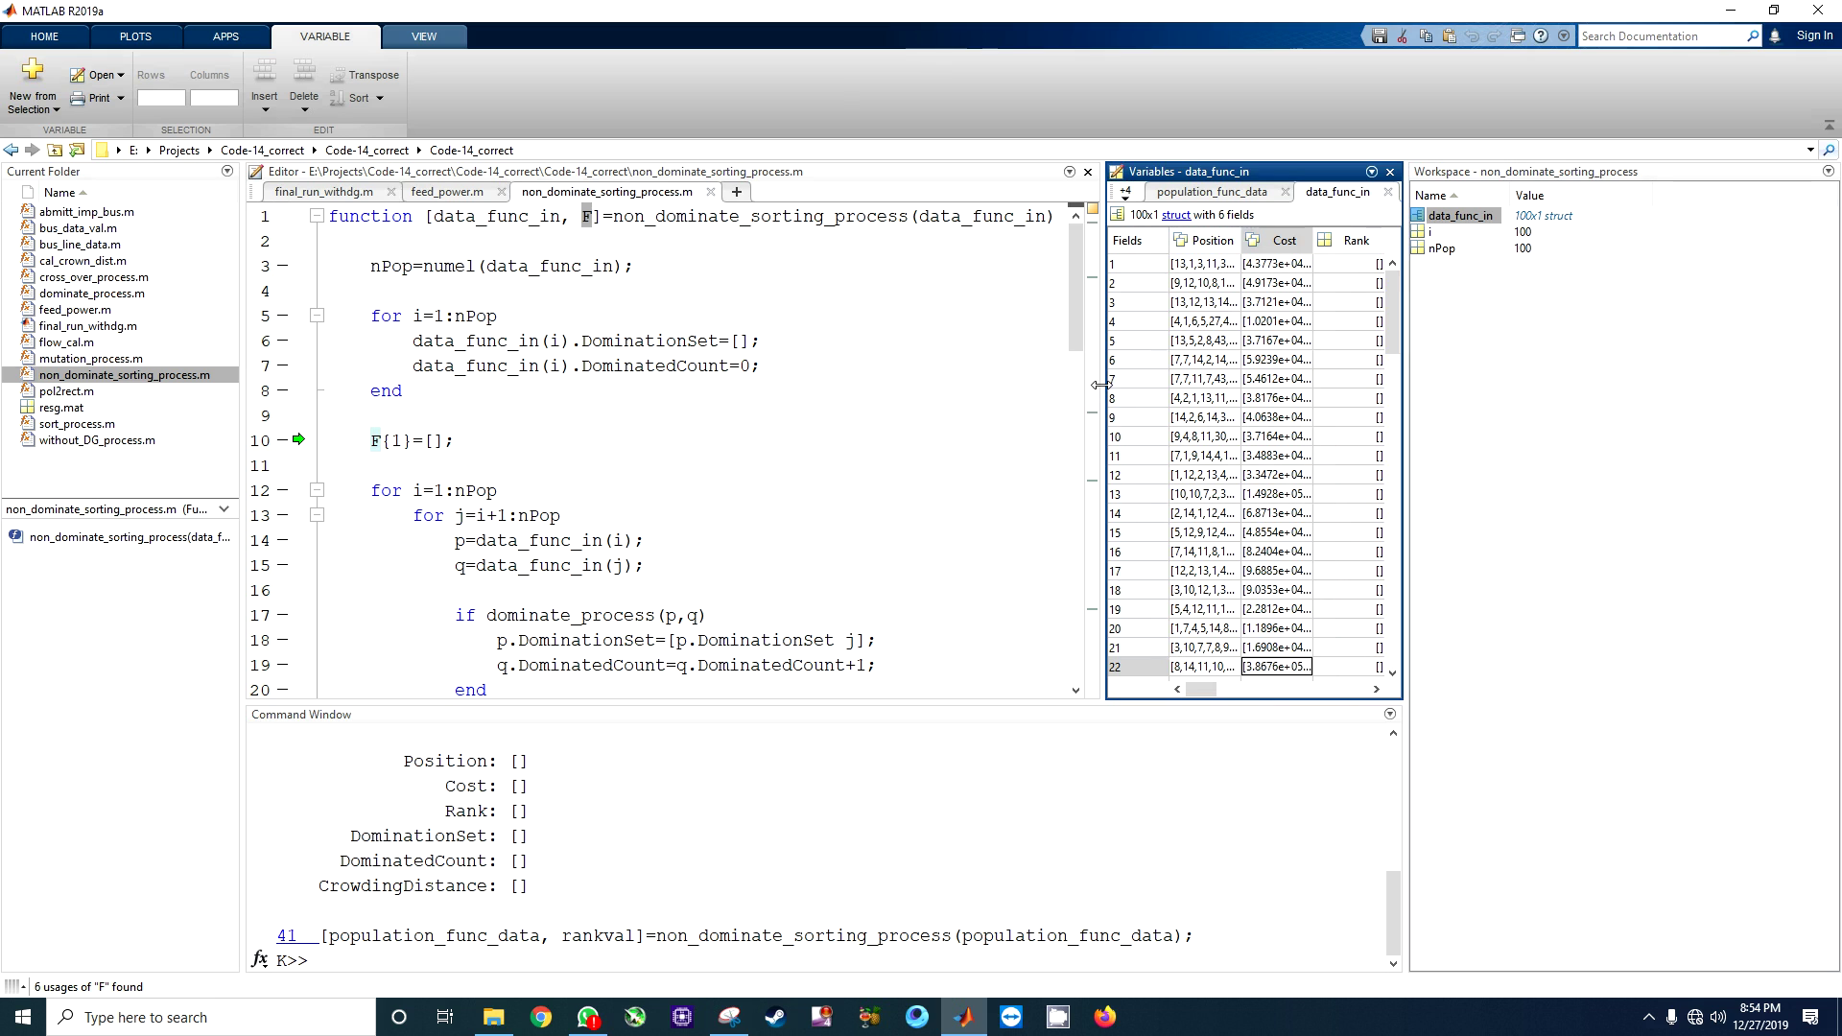
pyautogui.moveTo(1094, 389); pyautogui.dragTo(943, 388)
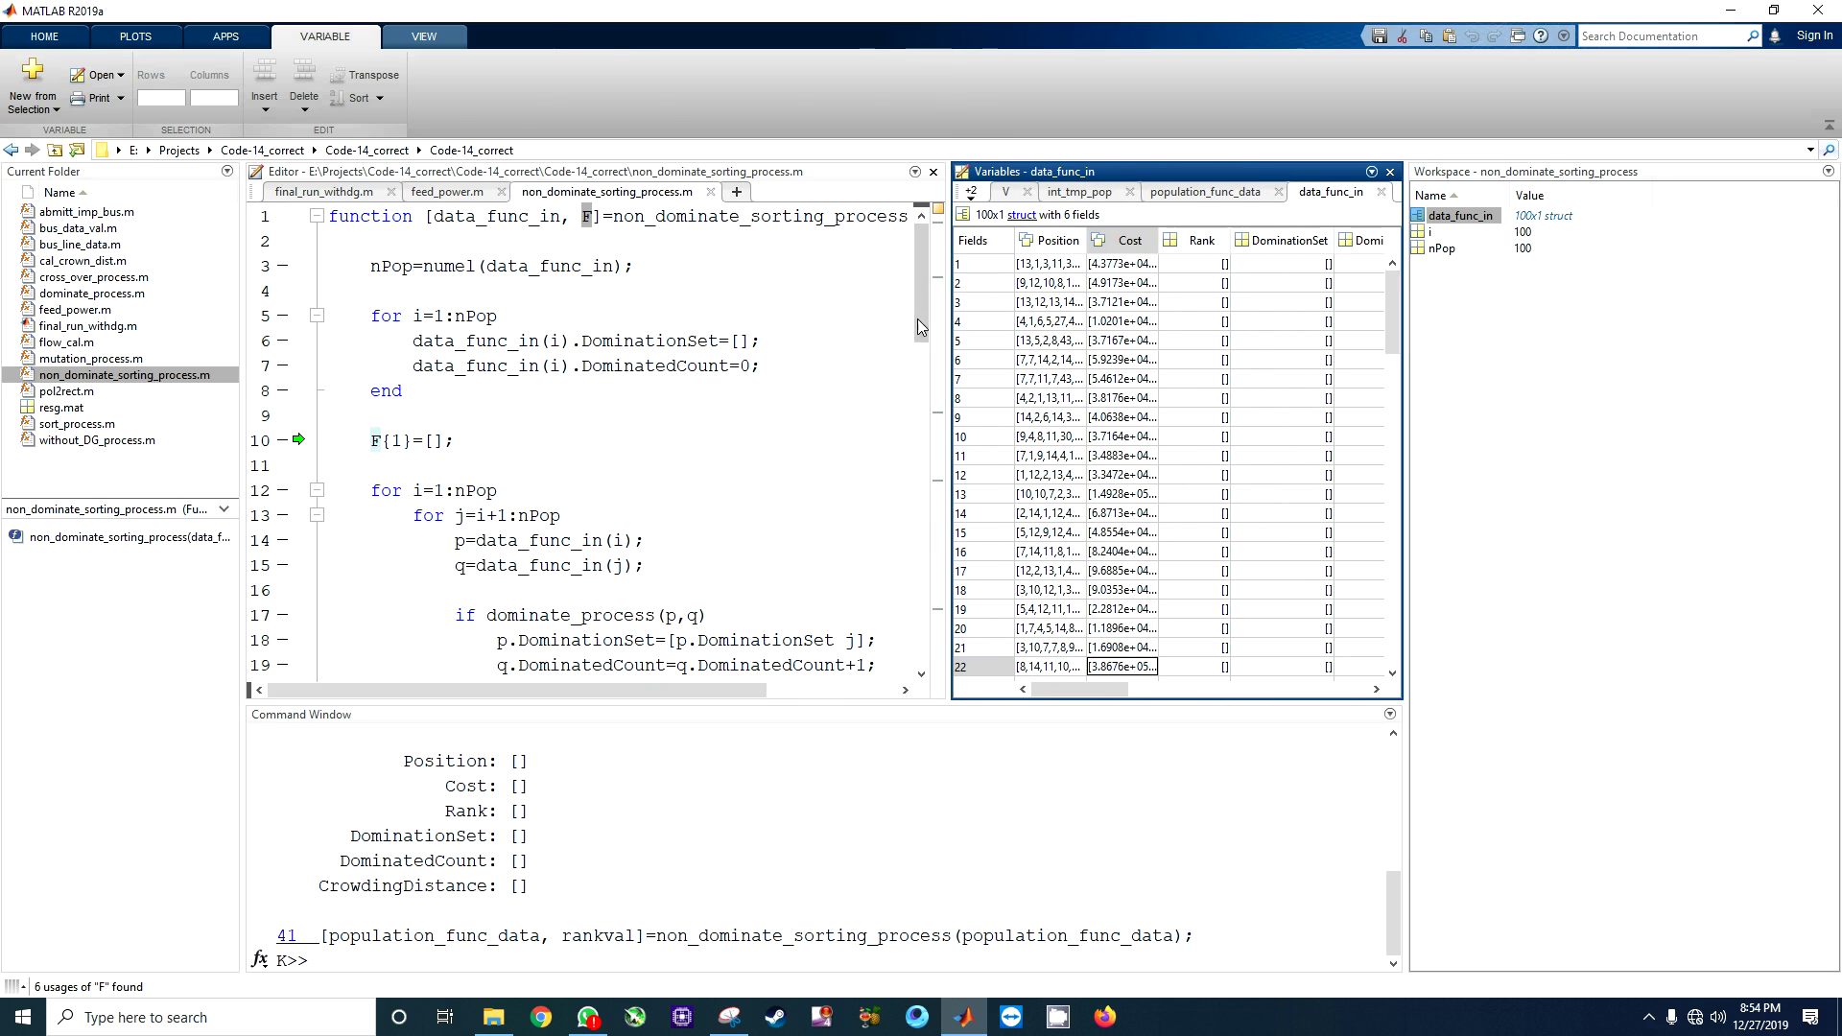
pyautogui.moveTo(923, 288)
pyautogui.mouseDown()
pyautogui.moveTo(938, 594)
pyautogui.moveTo(923, 634)
pyautogui.mouseUp()
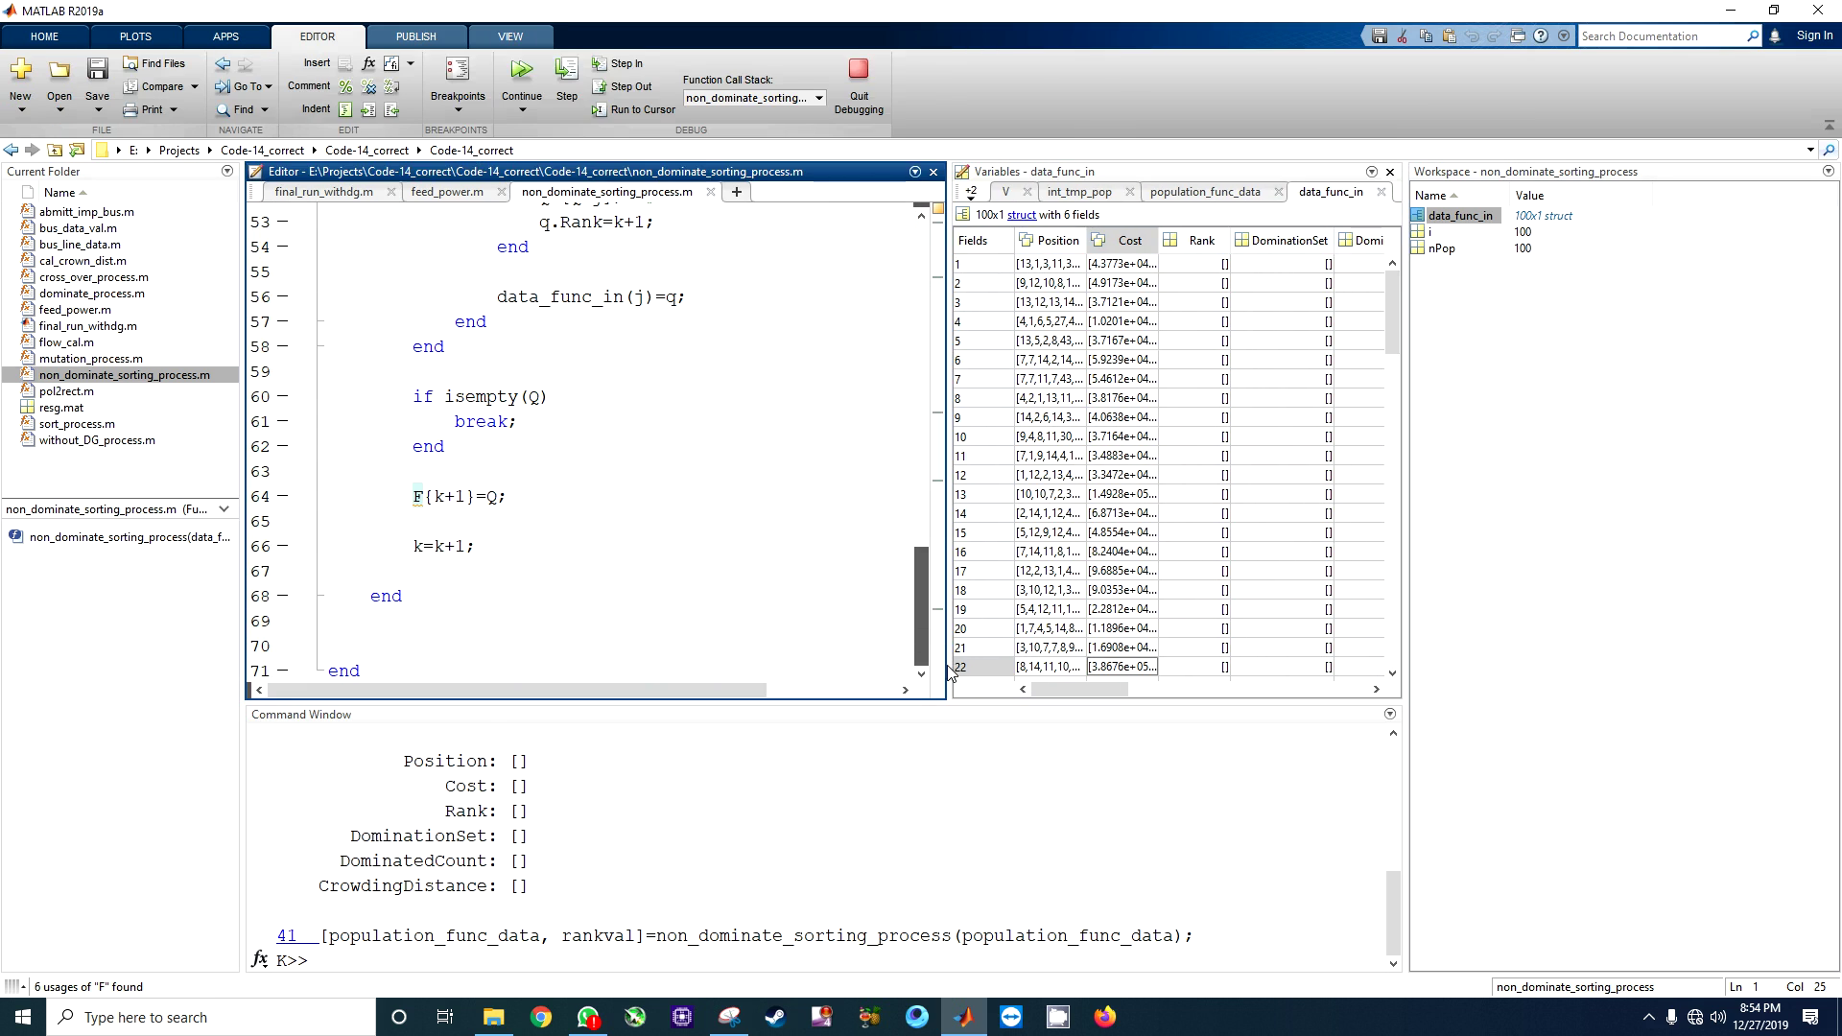
pyautogui.click(331, 670)
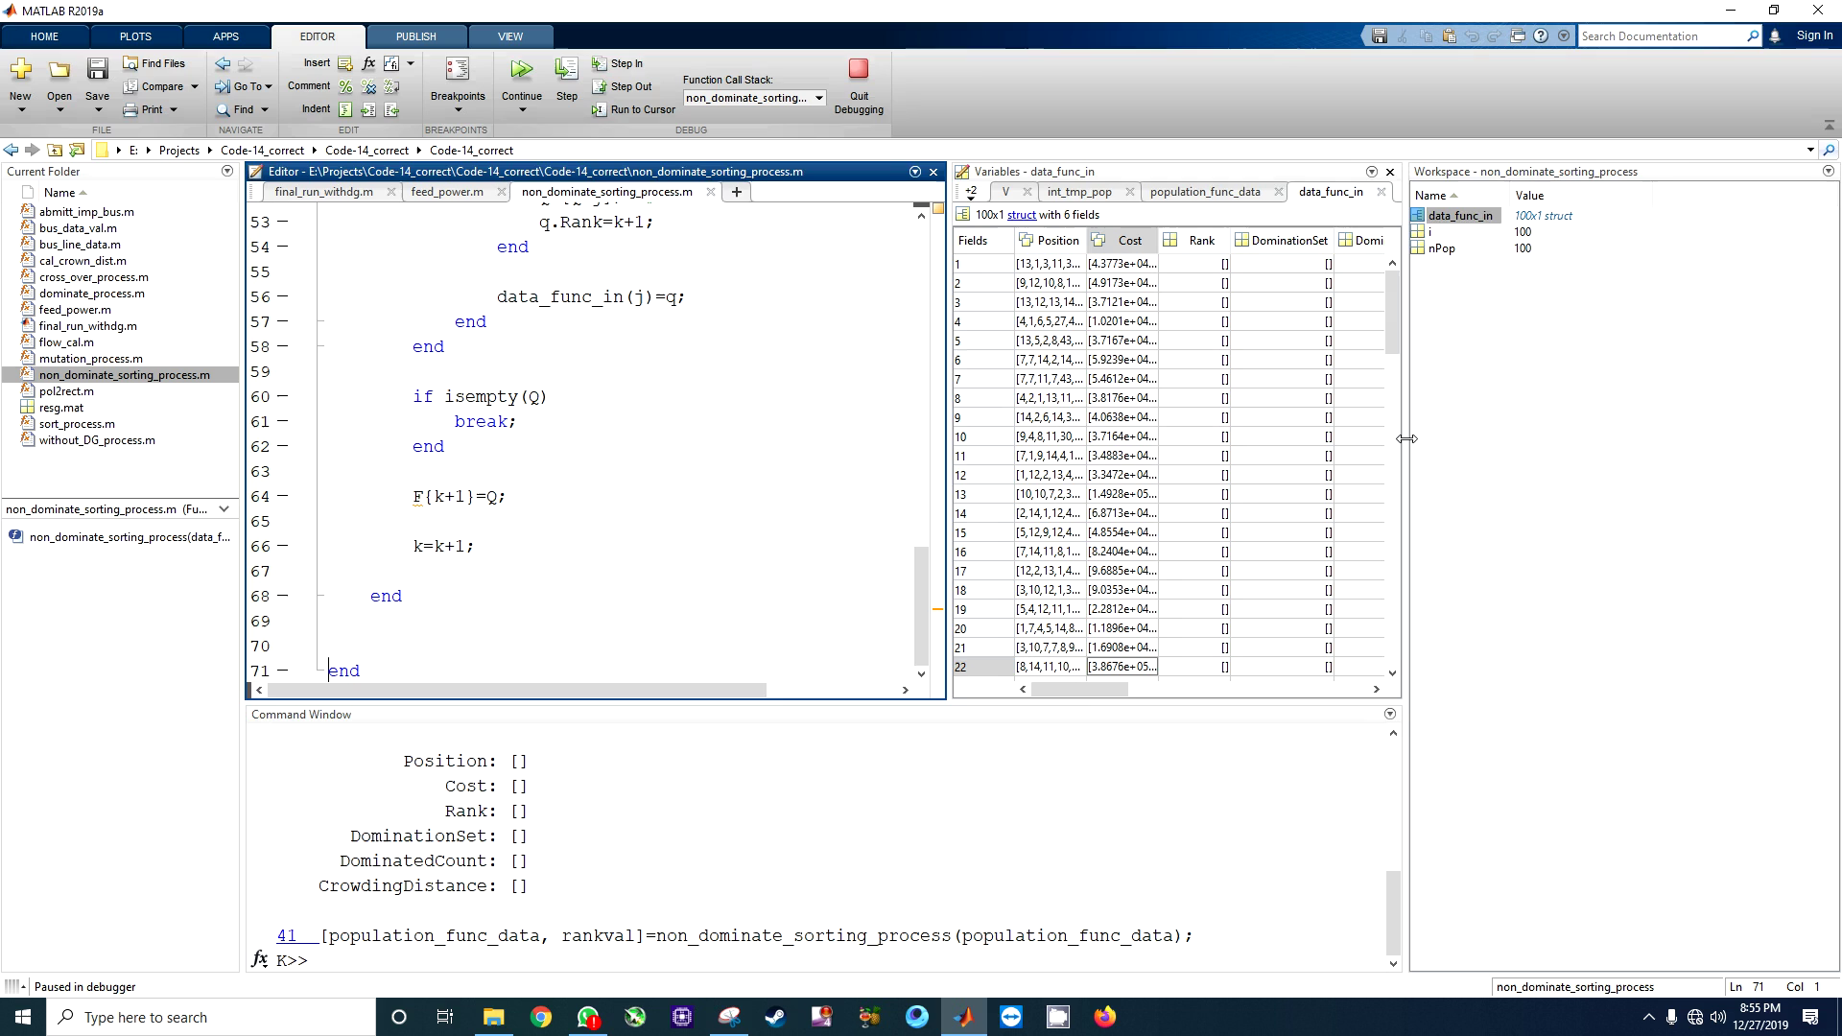
pyautogui.moveTo(1403, 447); pyautogui.dragTo(1745, 437)
pyautogui.moveTo(1267, 689); pyautogui.dragTo(1418, 696)
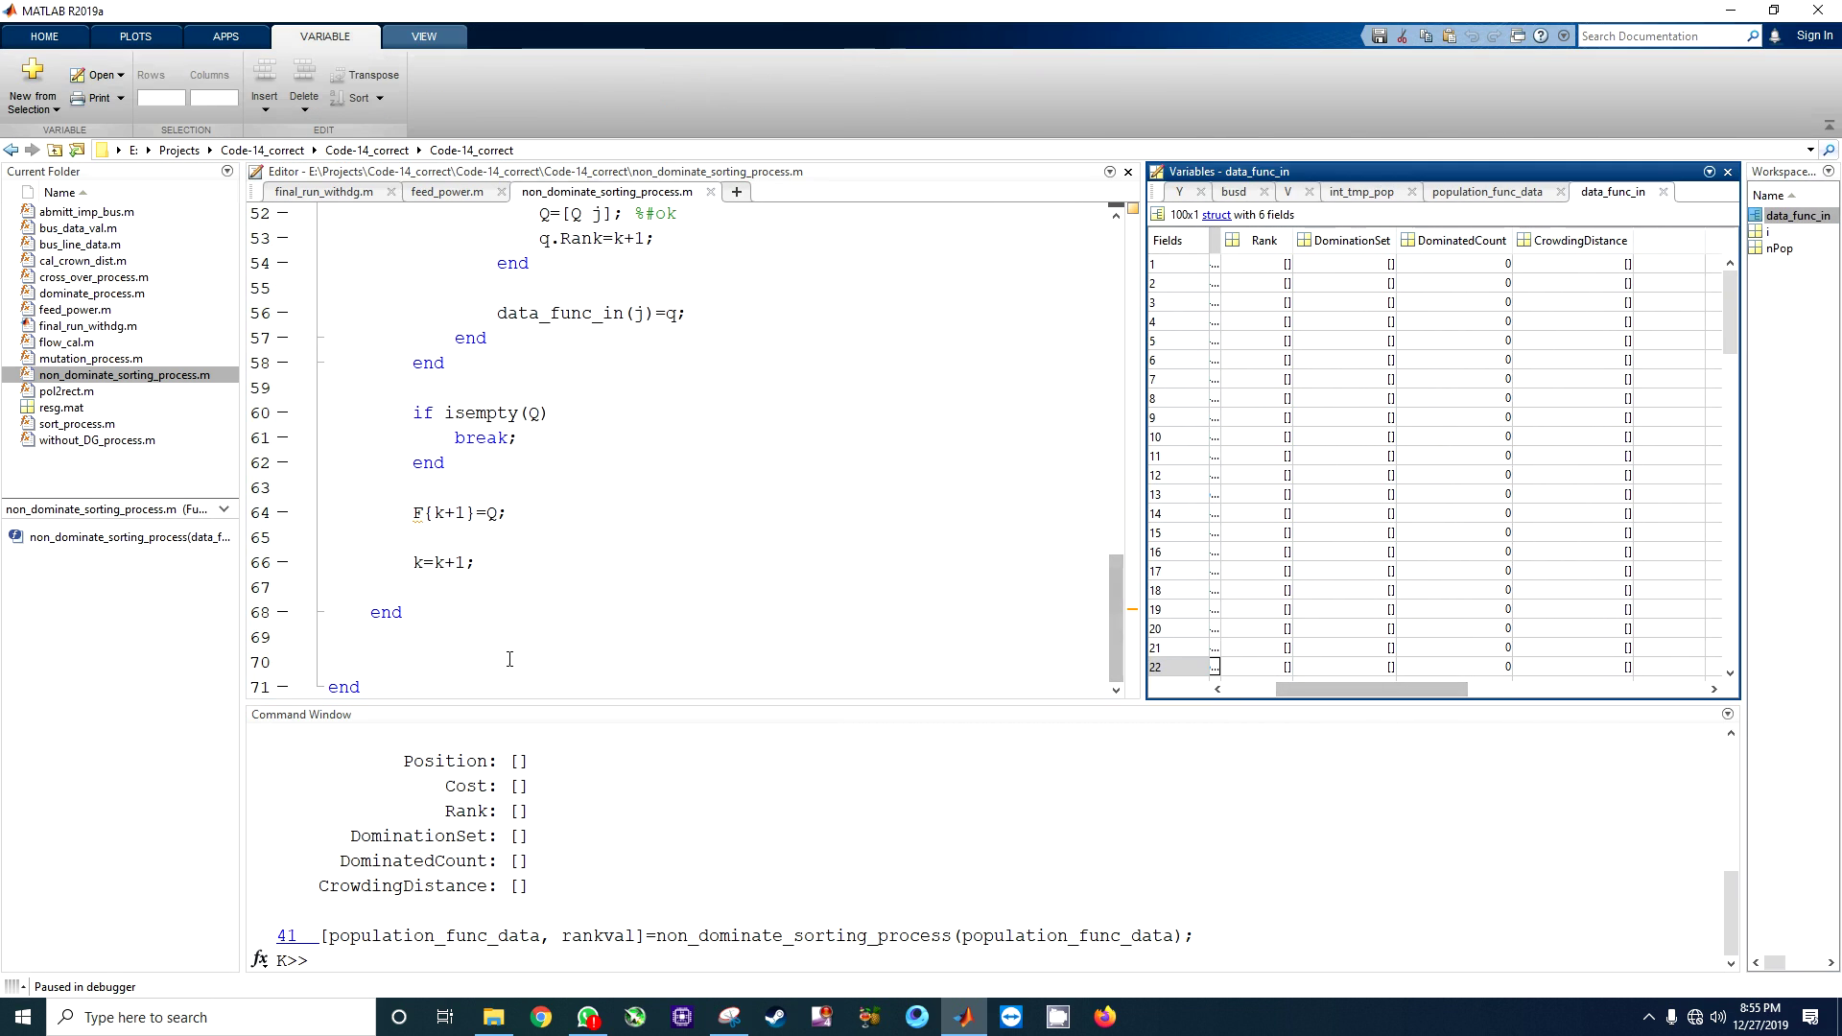
# - Run to cursor at line 71 so data_func_in fills with ranks and domination sets
pyautogui.click(404, 688)
pyautogui.click(642, 111)
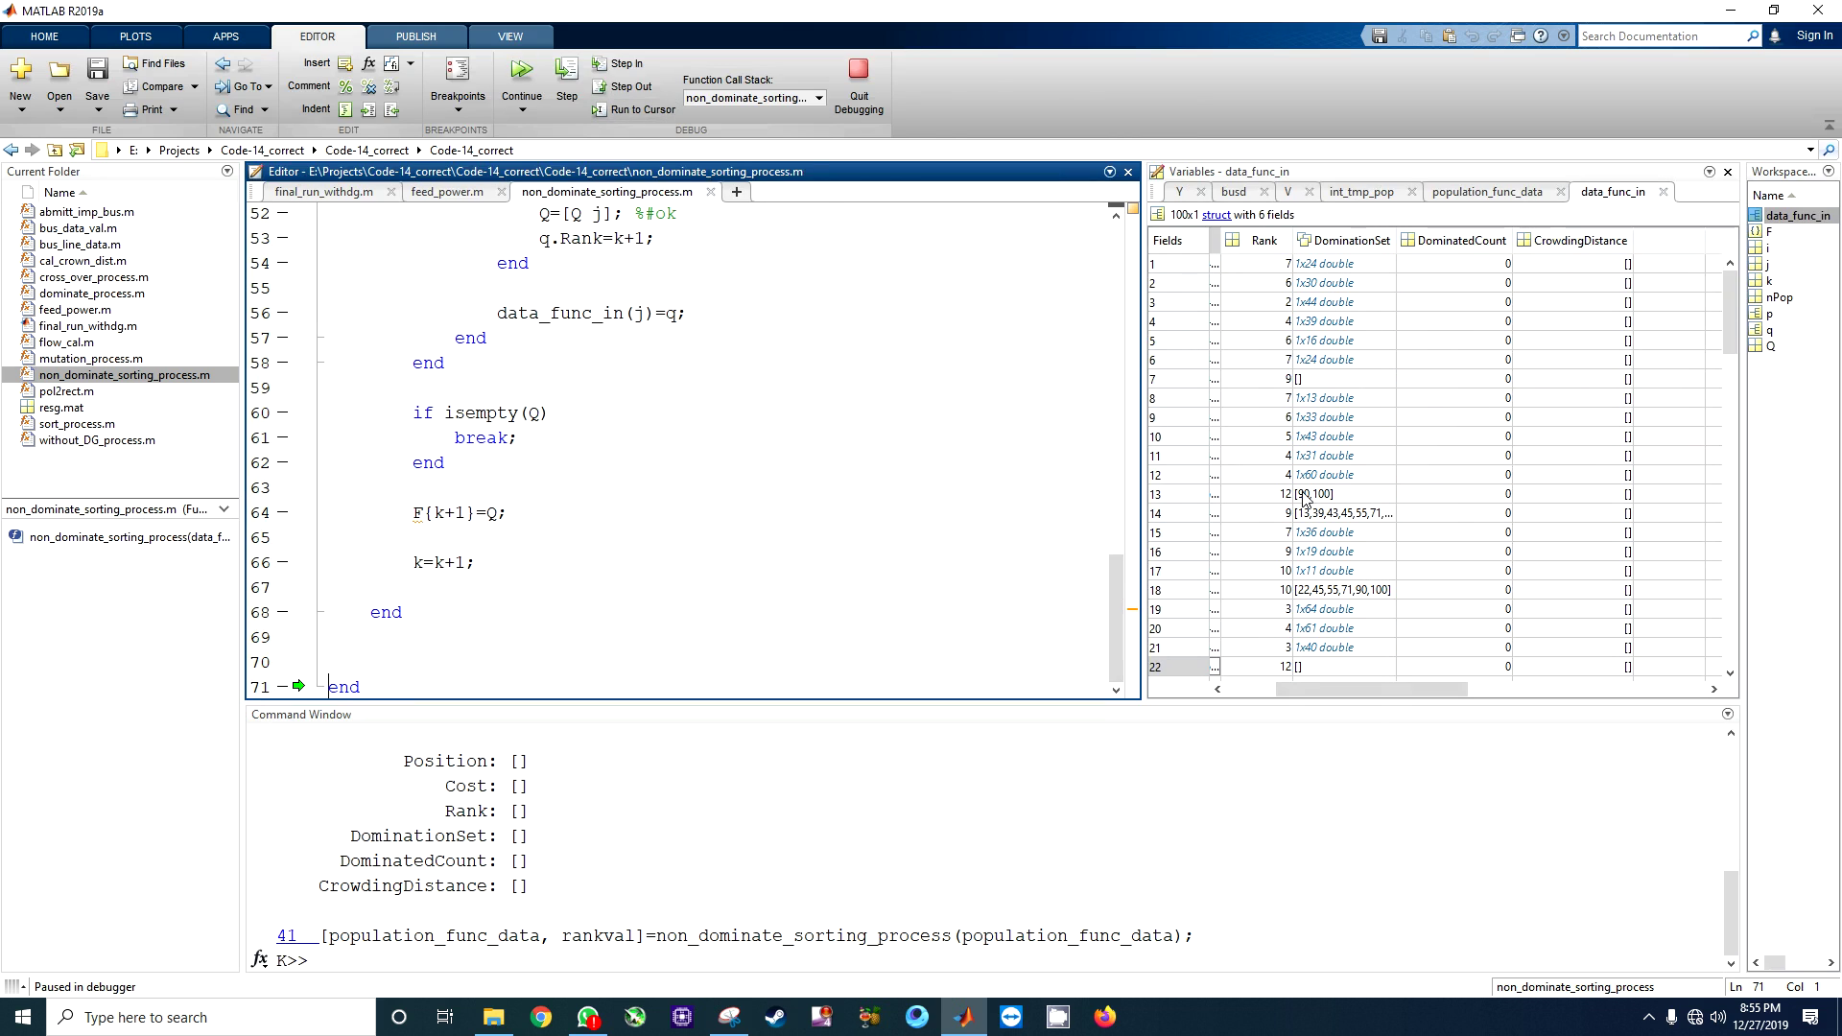
pyautogui.moveTo(1404, 691); pyautogui.dragTo(1339, 692)
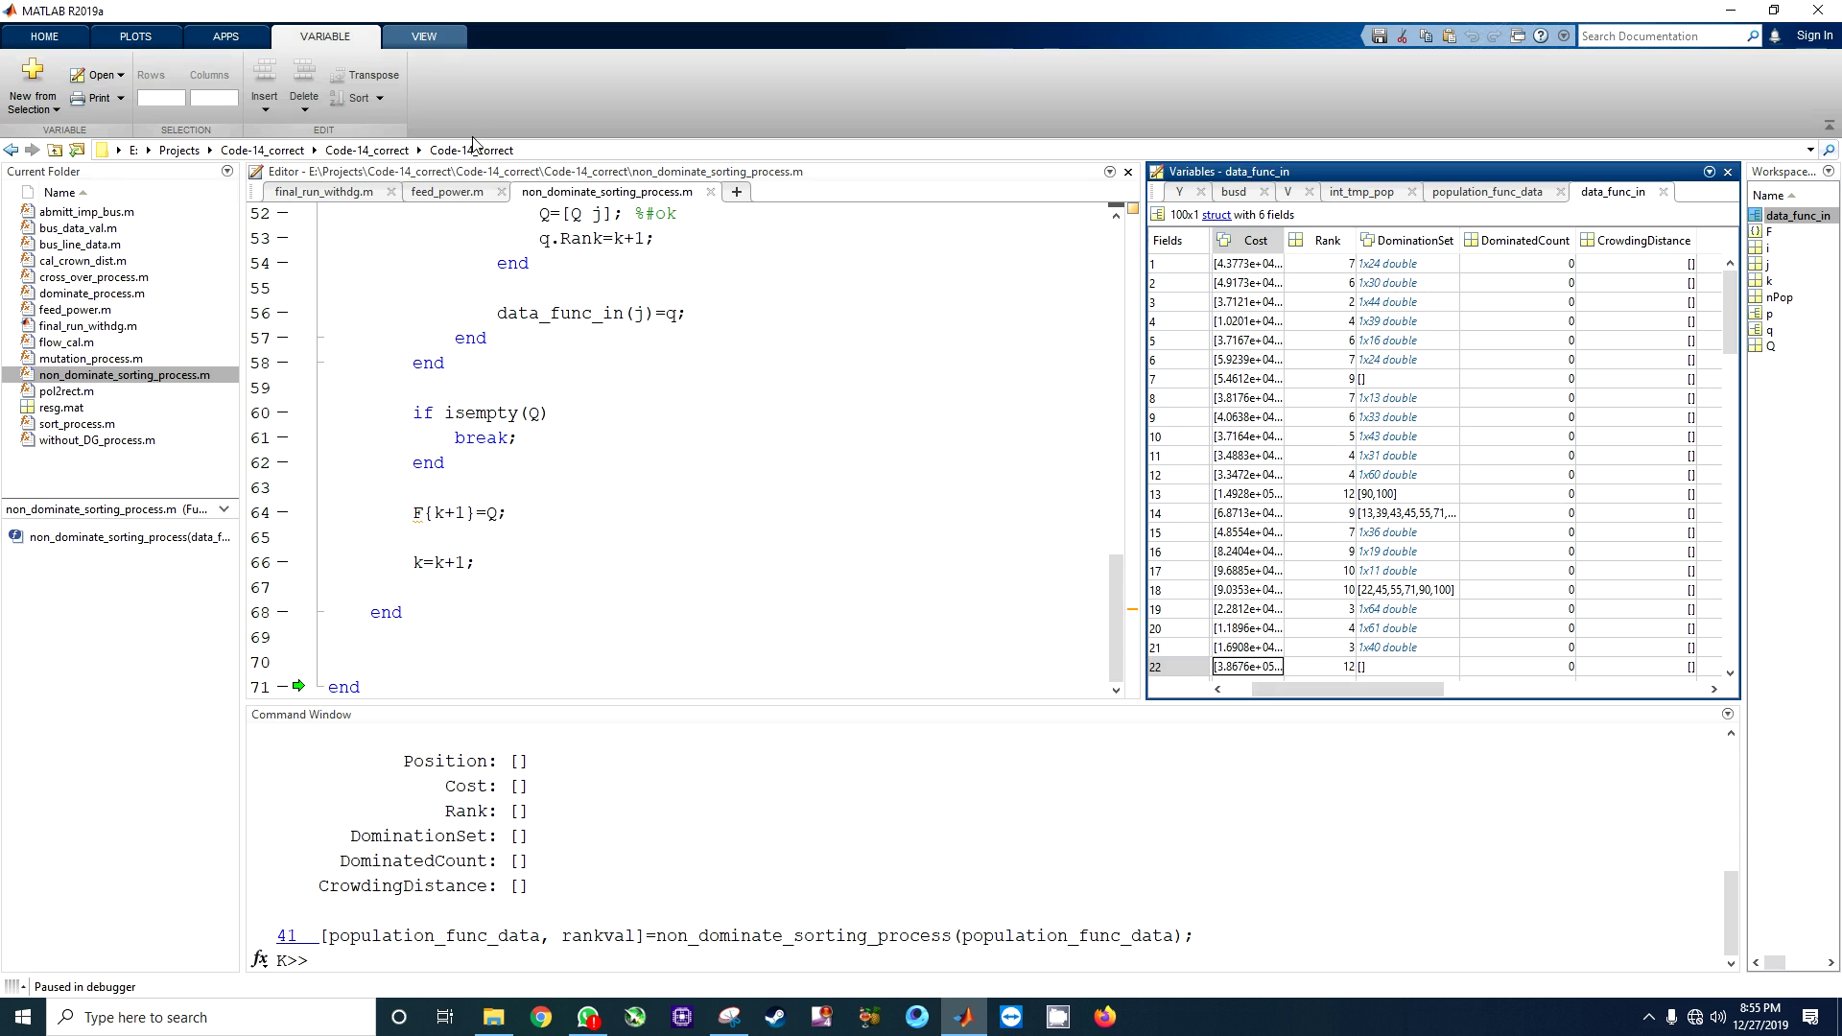
pyautogui.click(941, 382)
pyautogui.click(568, 86)
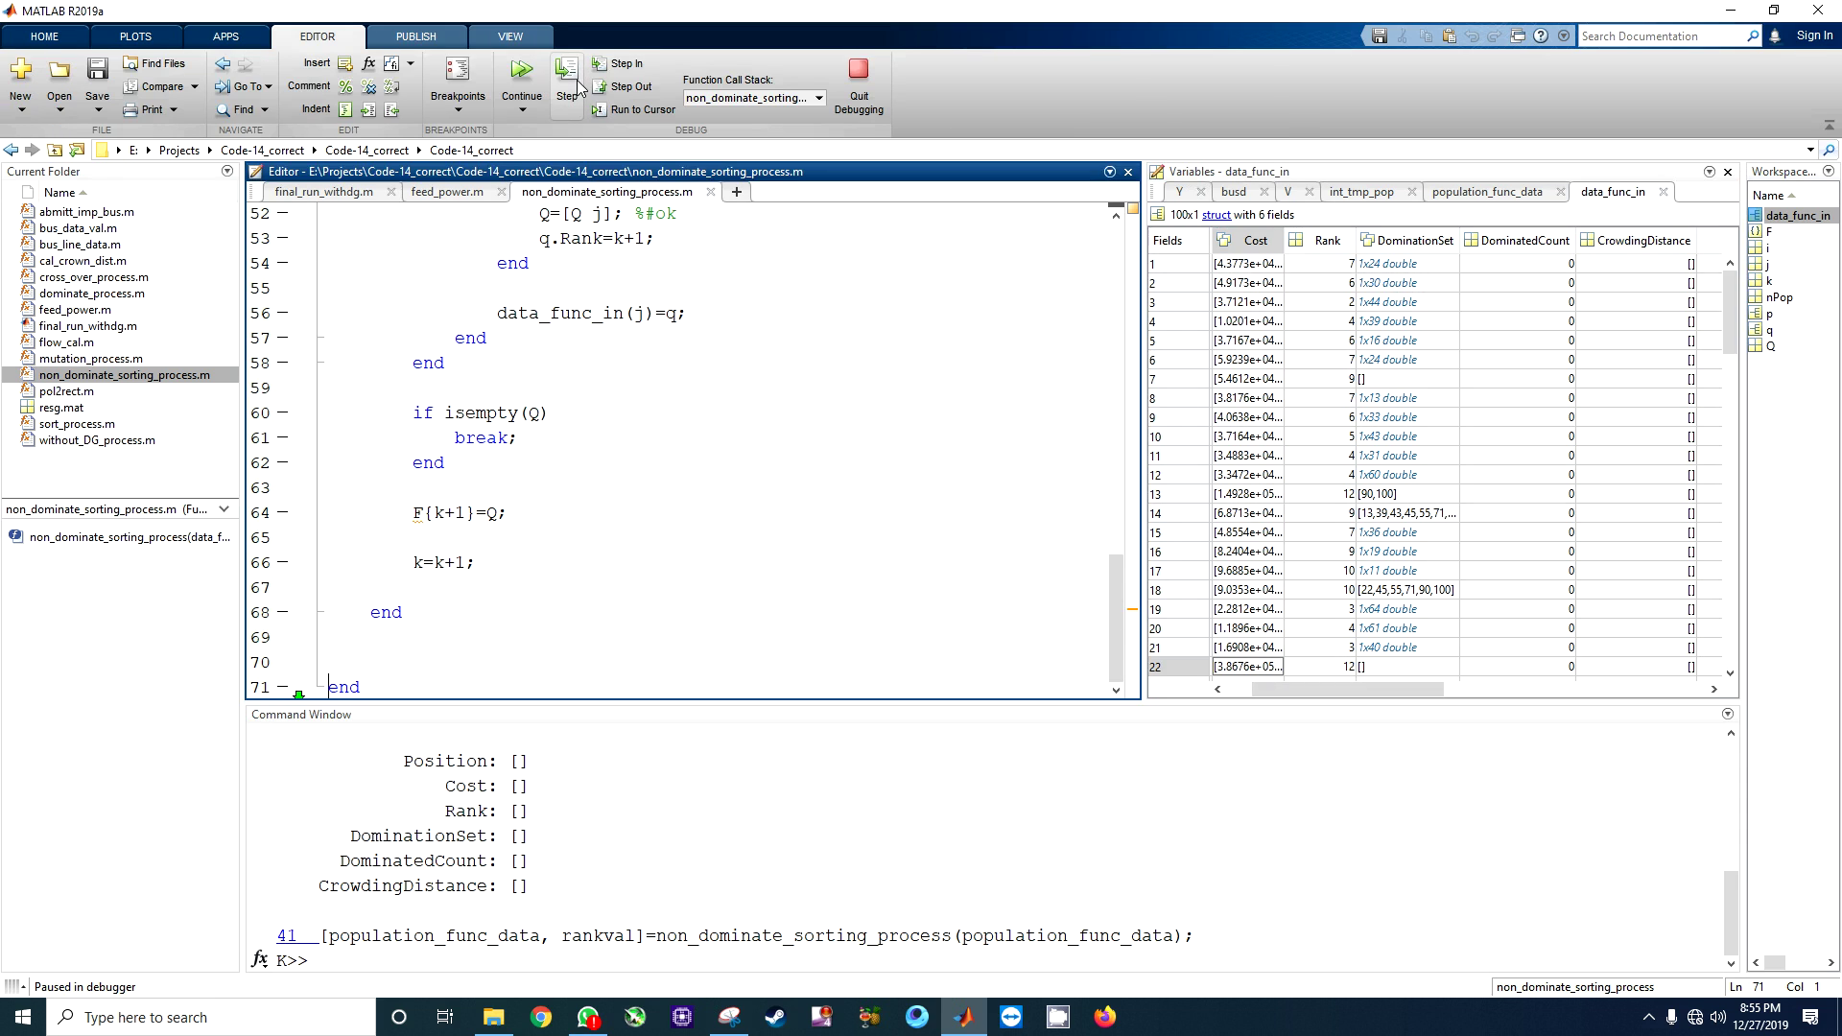
# - Open member 1's DominationSet of 24 indices and return to the full table and code
pyautogui.click(1397, 268)
pyautogui.doubleClick(1390, 268)
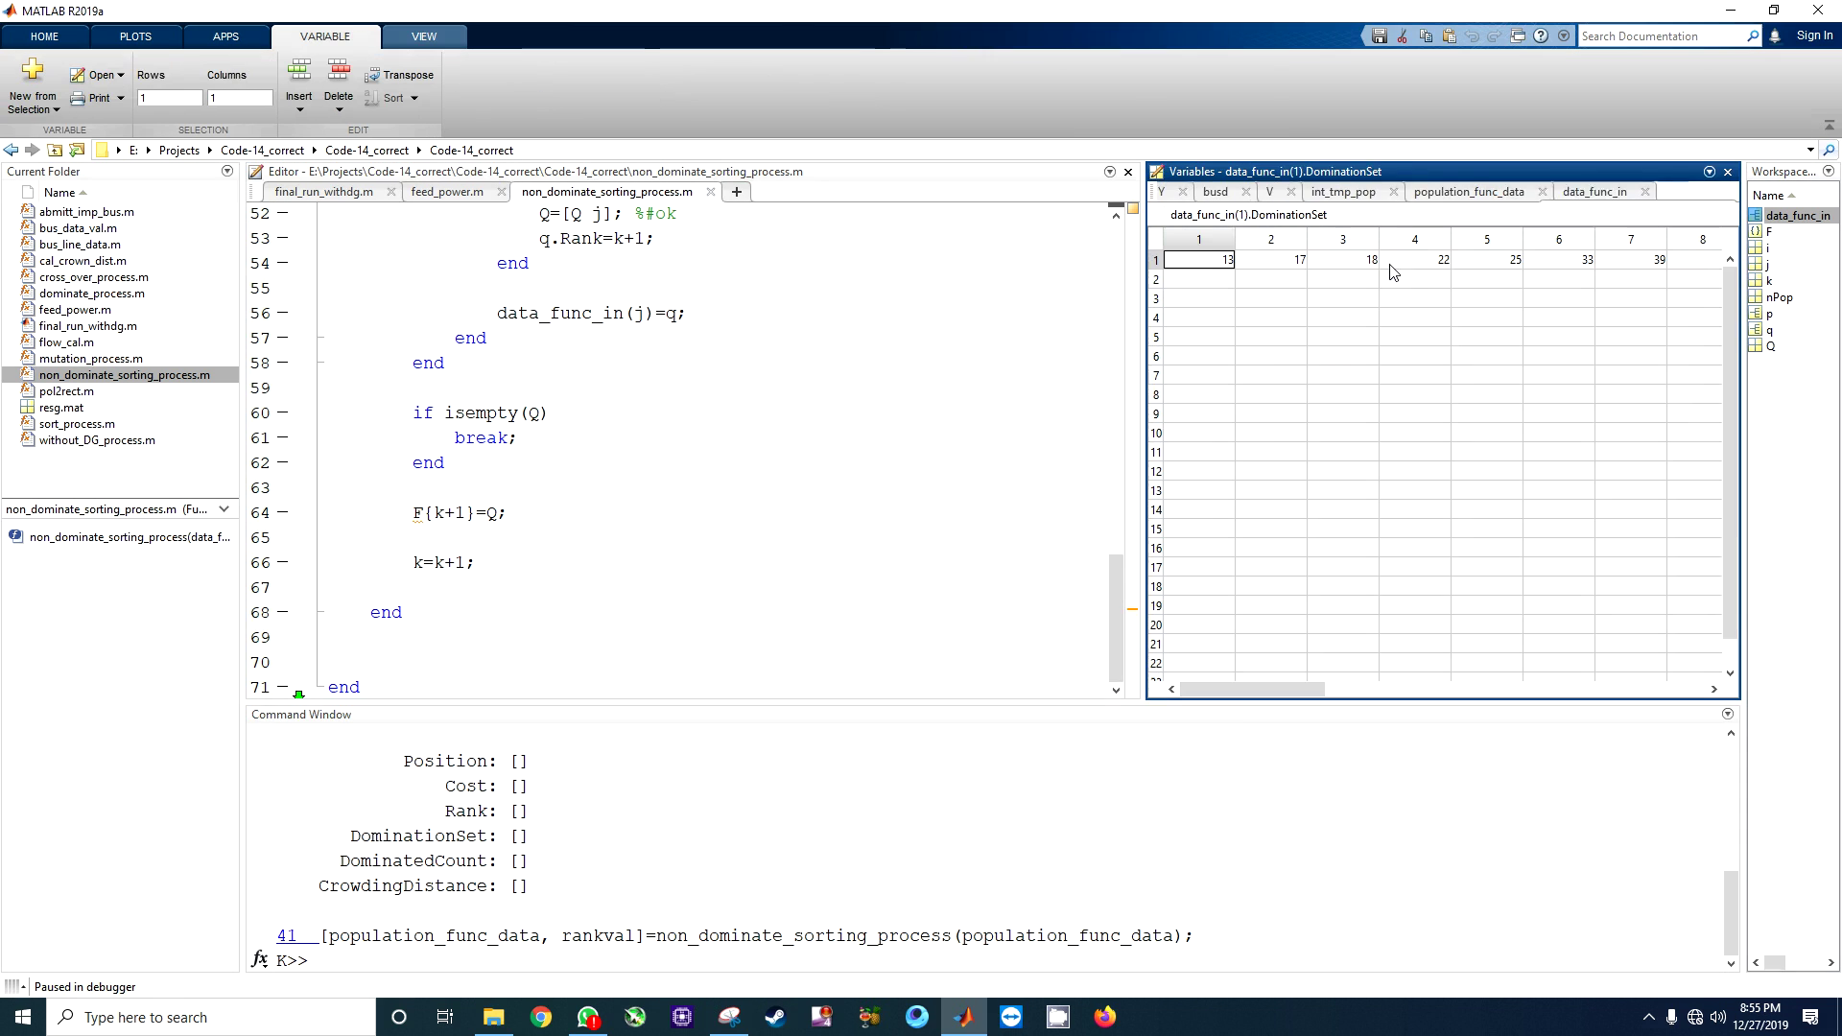
pyautogui.moveTo(1292, 695)
pyautogui.mouseDown()
pyautogui.moveTo(1669, 692)
pyautogui.moveTo(1209, 688)
pyautogui.mouseUp()
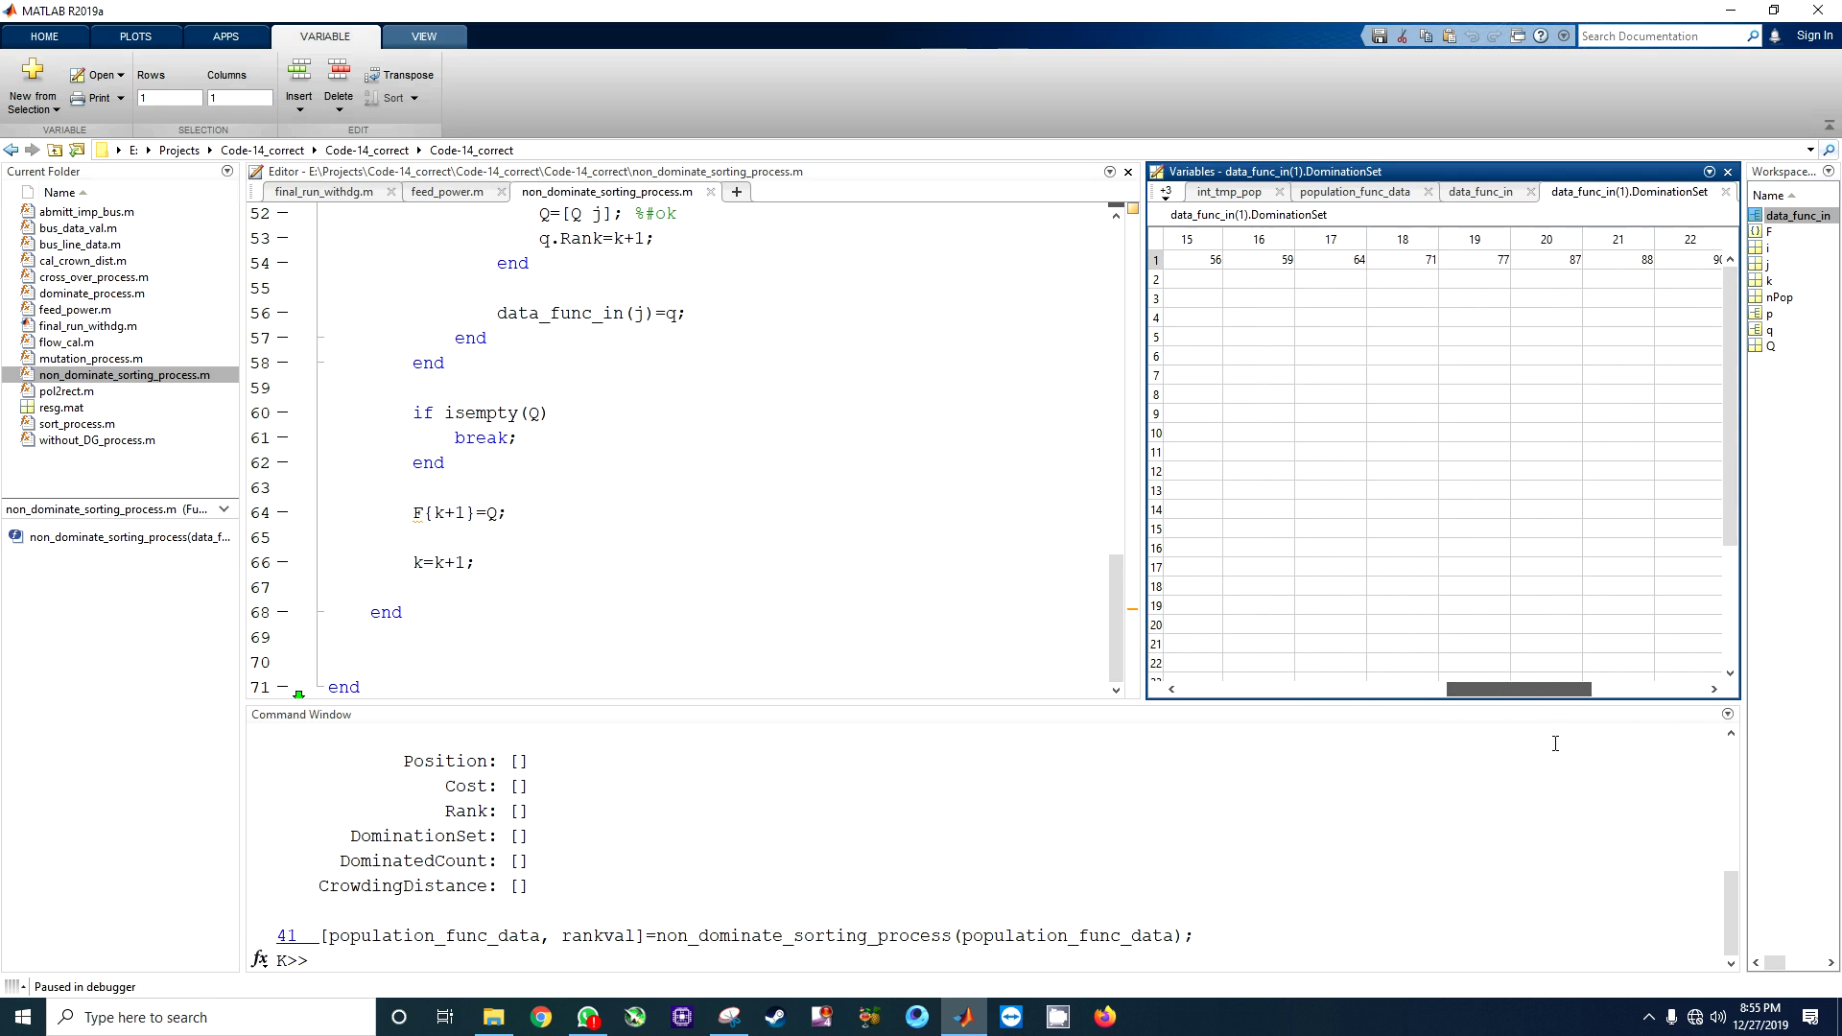
pyautogui.click(1482, 194)
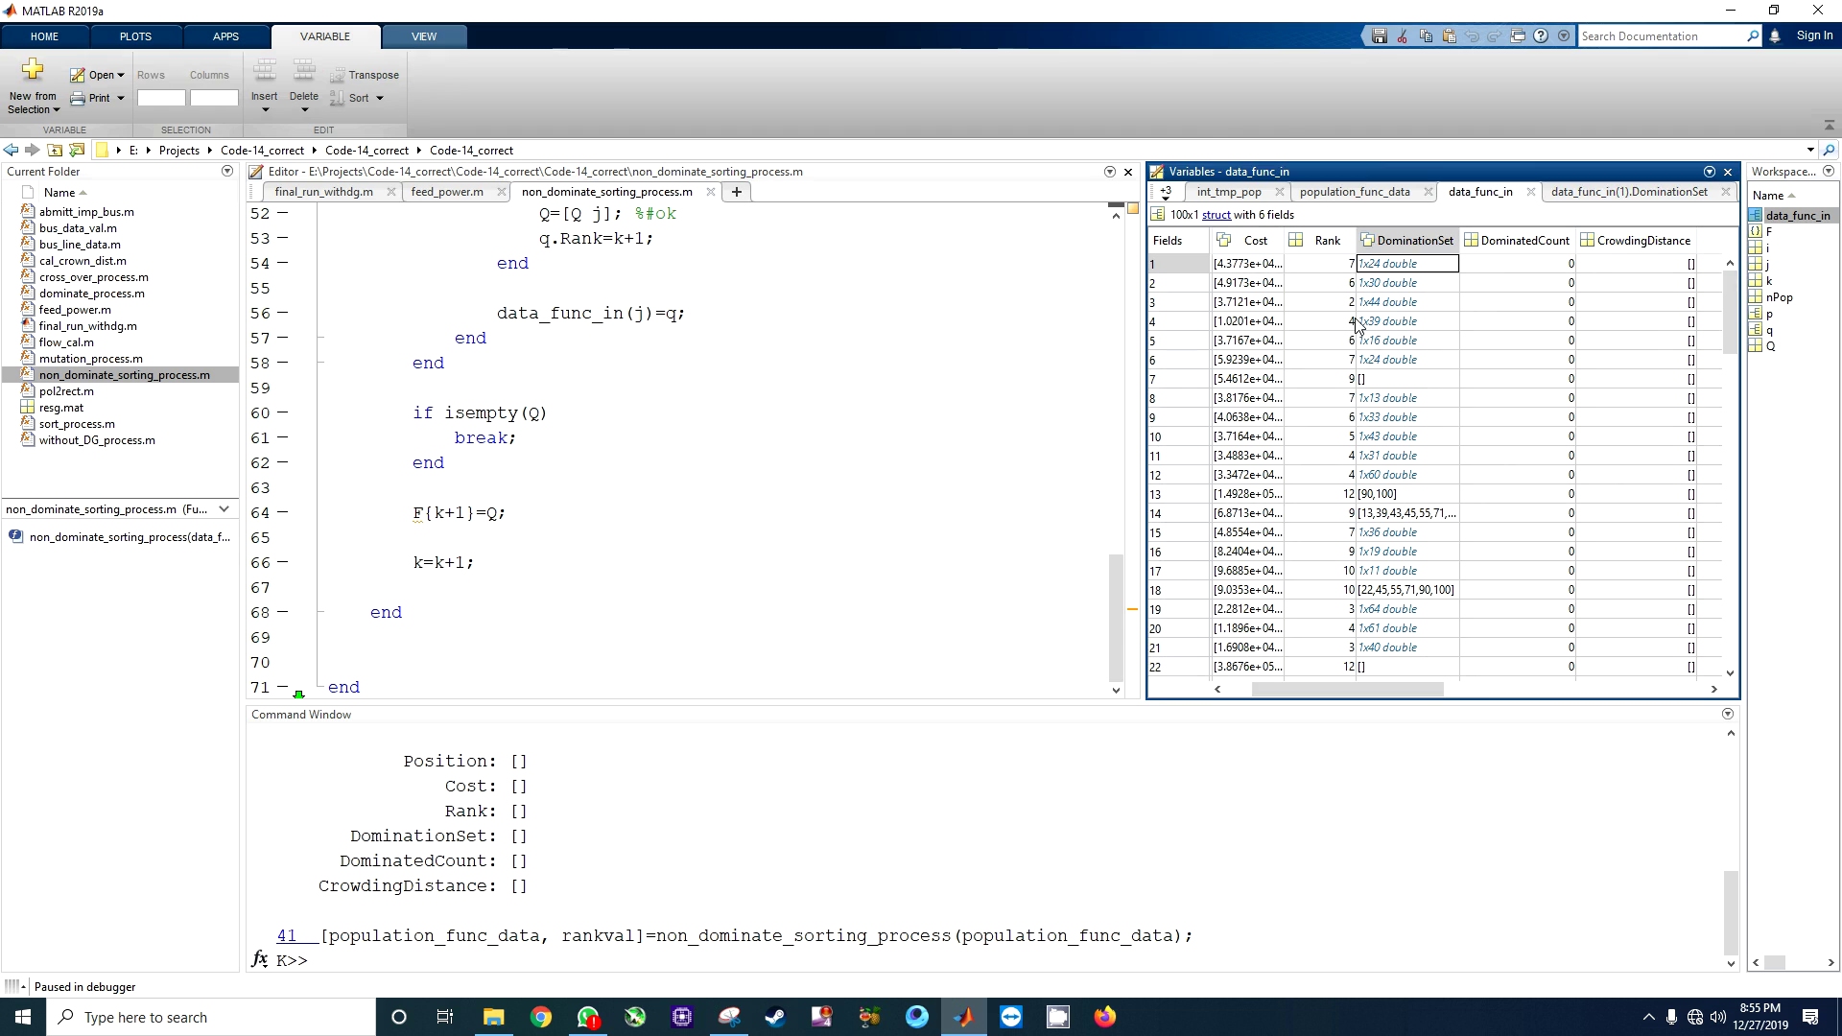
pyautogui.click(885, 515)
pyautogui.scroll(10, 885, 516)
pyautogui.scroll(6, 885, 516)
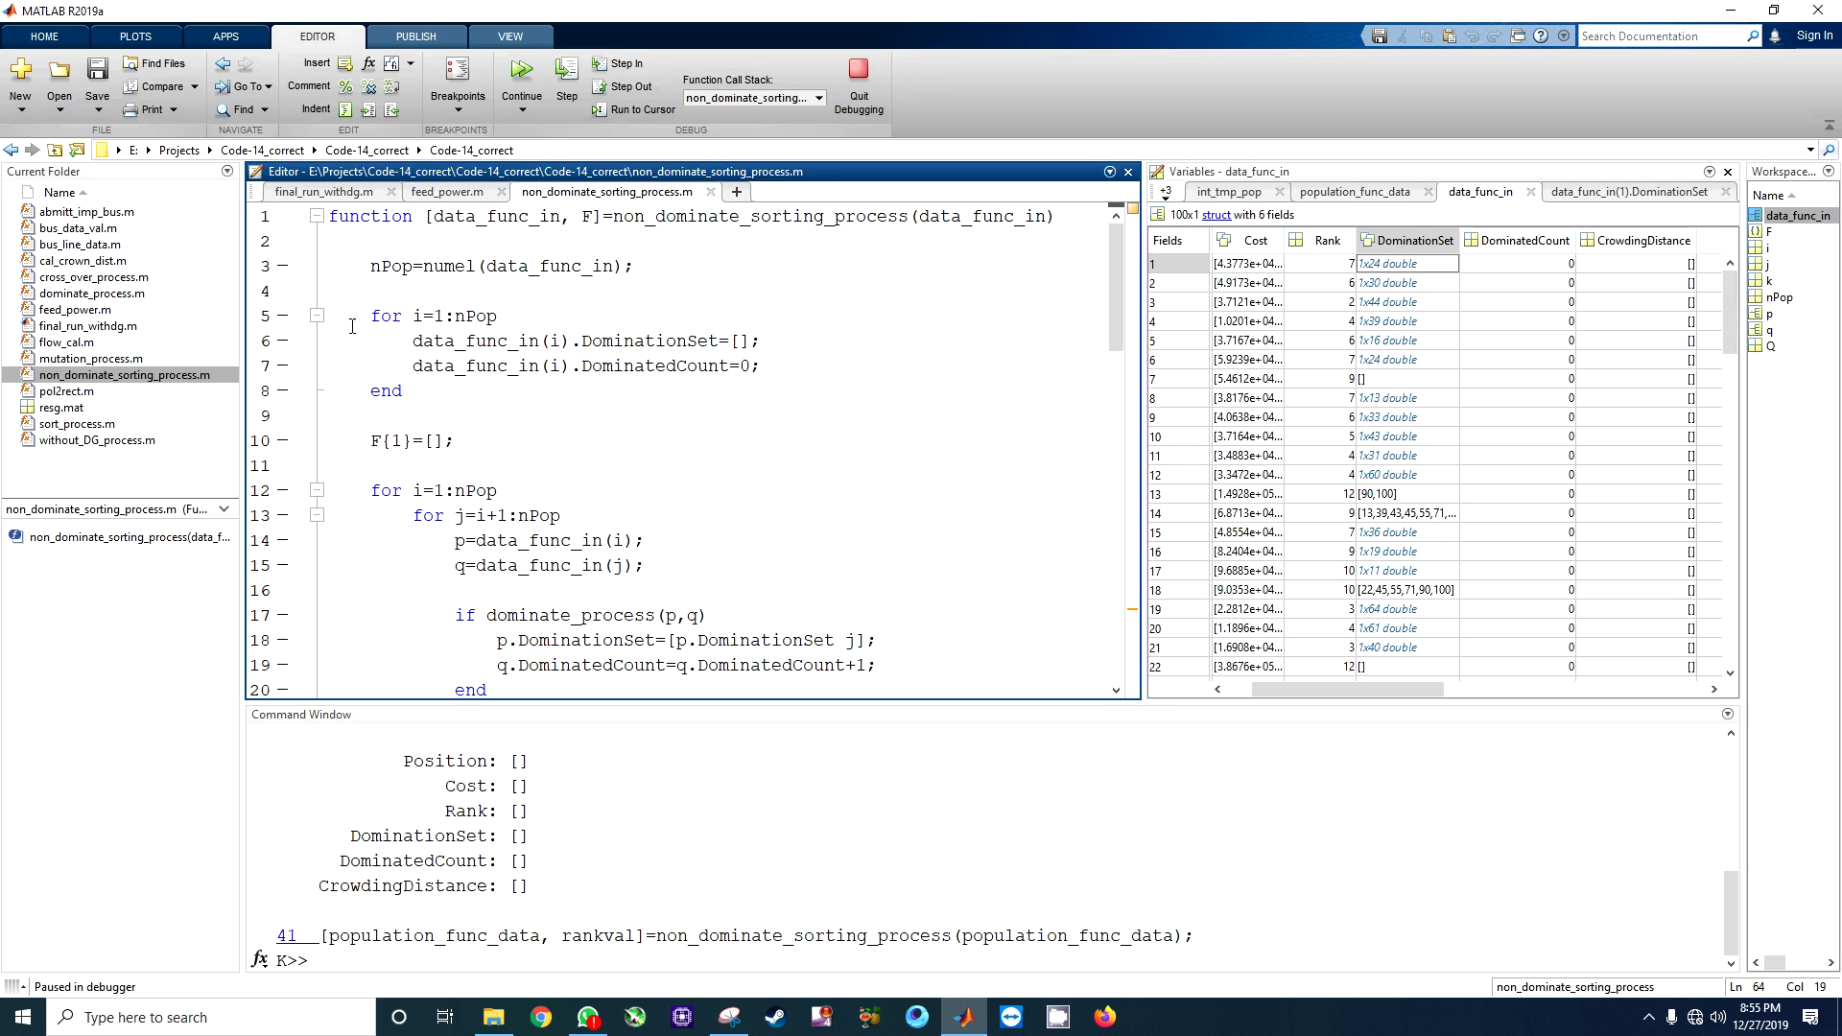
# - Return to final_run_withdg.m, set a breakpoint on line 55 and clear the one on the line 41 sorting call
pyautogui.click(447, 192)
pyautogui.scroll(8, 709, 443)
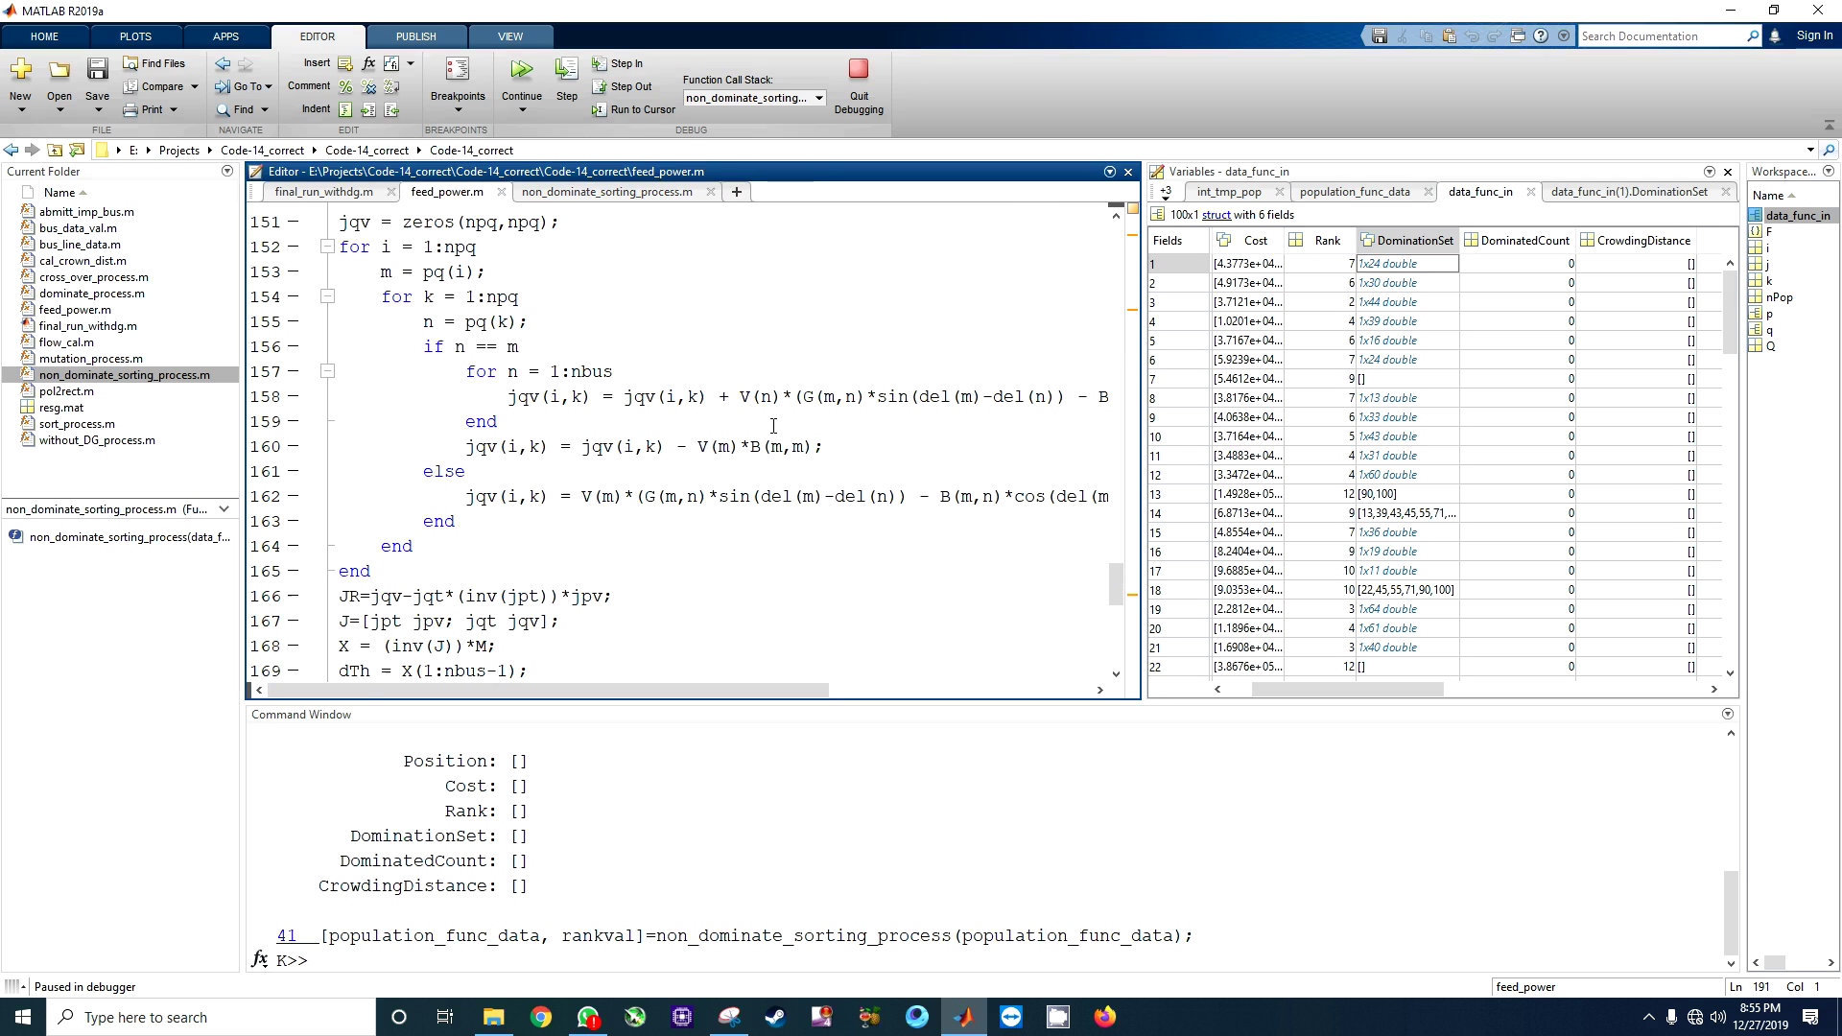
pyautogui.scroll(5, 774, 429)
pyautogui.click(323, 192)
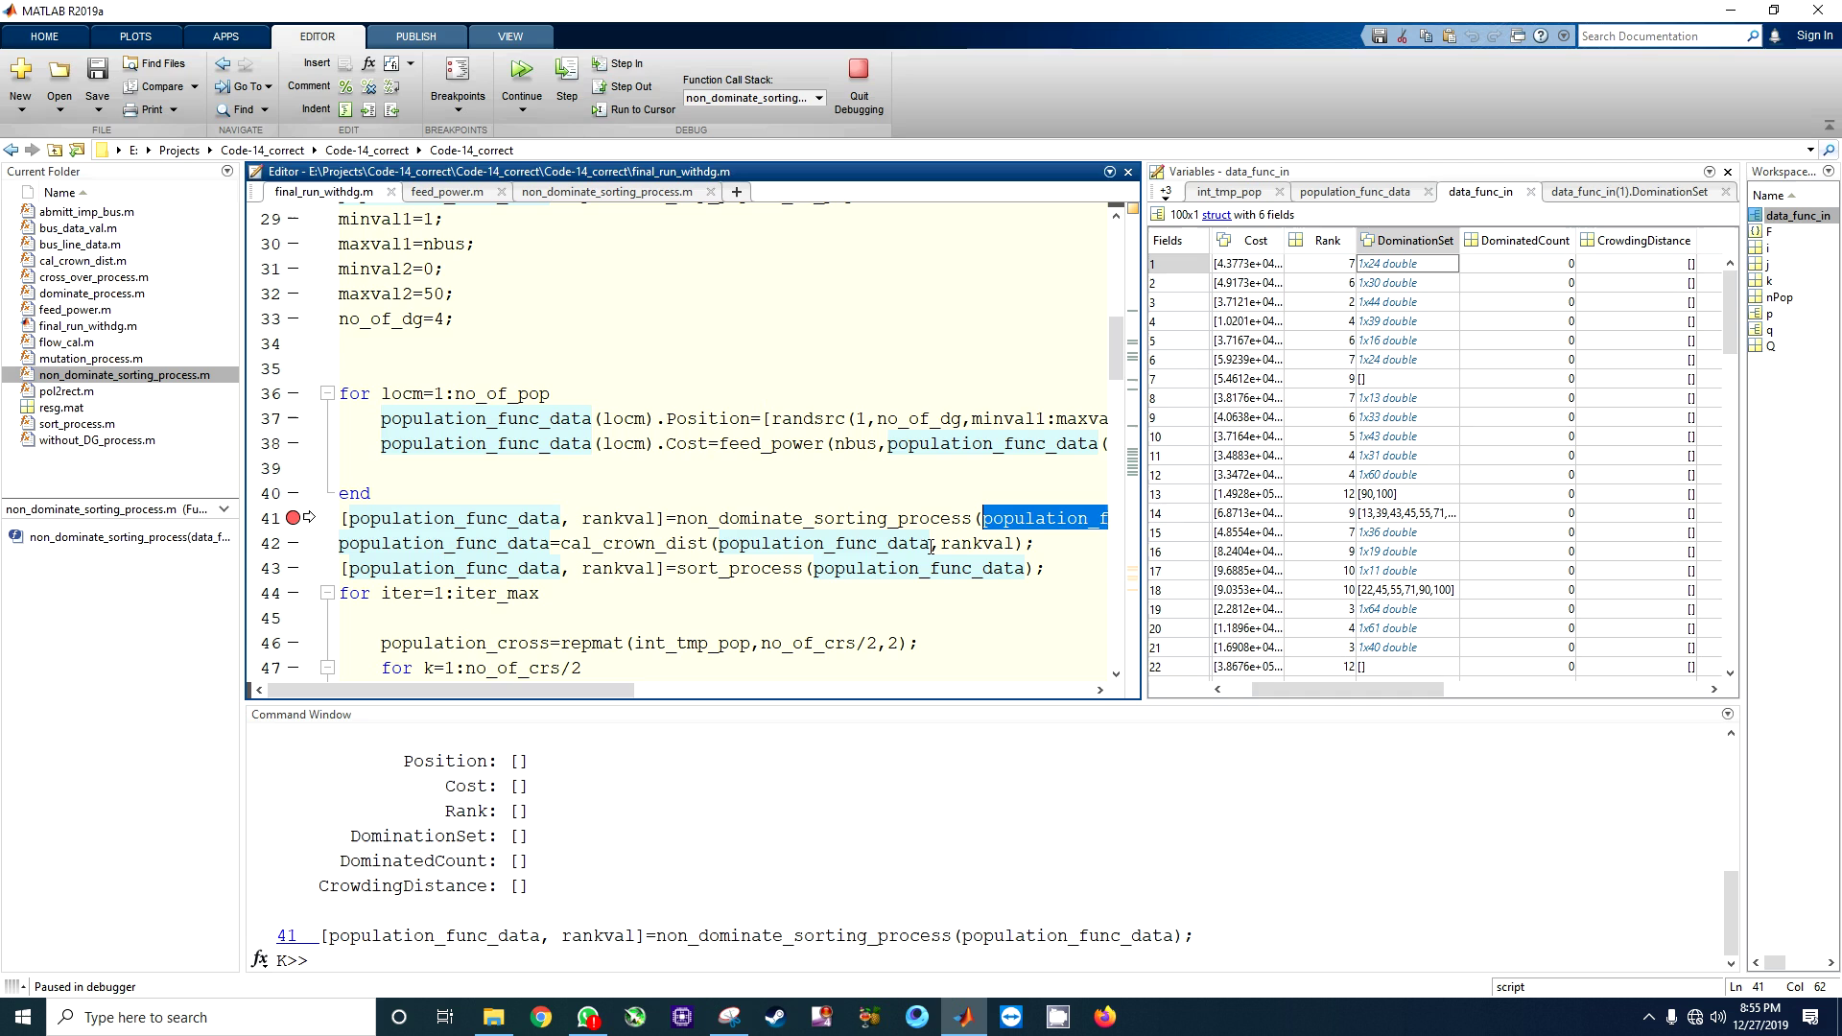
pyautogui.moveTo(933, 543); pyautogui.dragTo(720, 542)
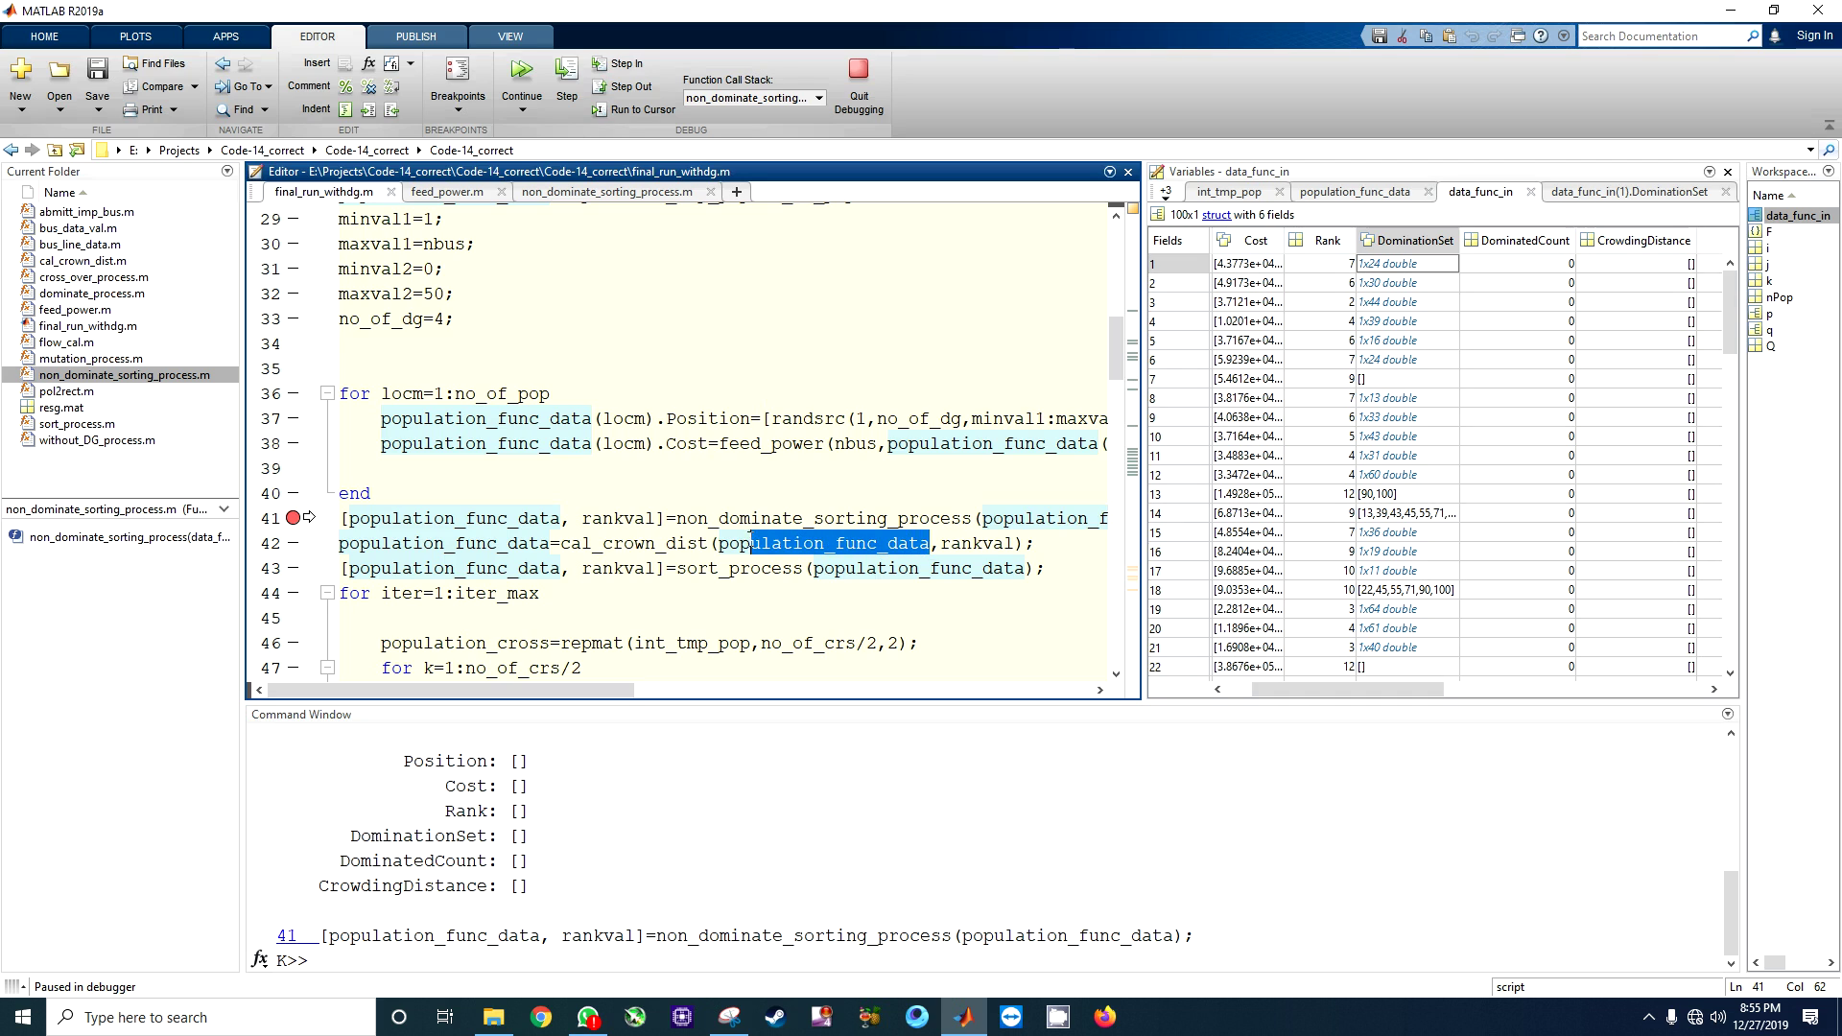
pyautogui.scroll(-1, 746, 551)
pyautogui.scroll(-2, 745, 551)
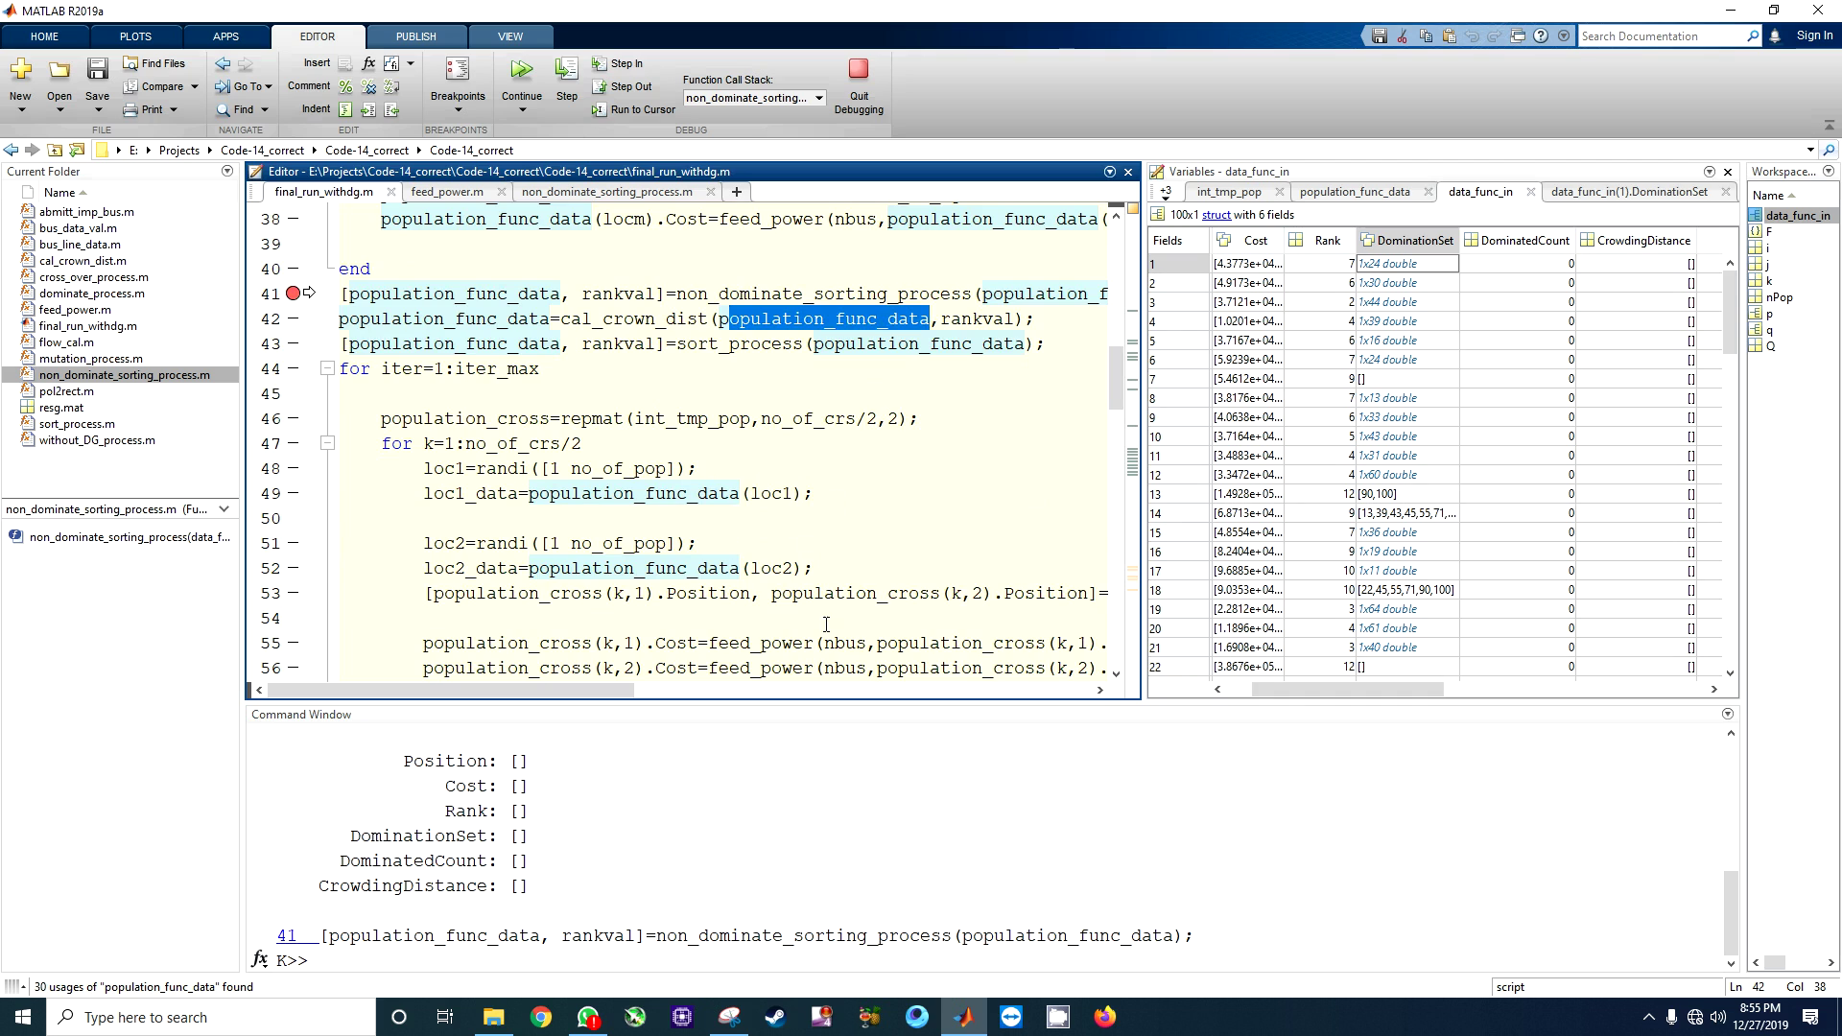
pyautogui.scroll(-1, 1111, 389)
pyautogui.scroll(-2, 1112, 389)
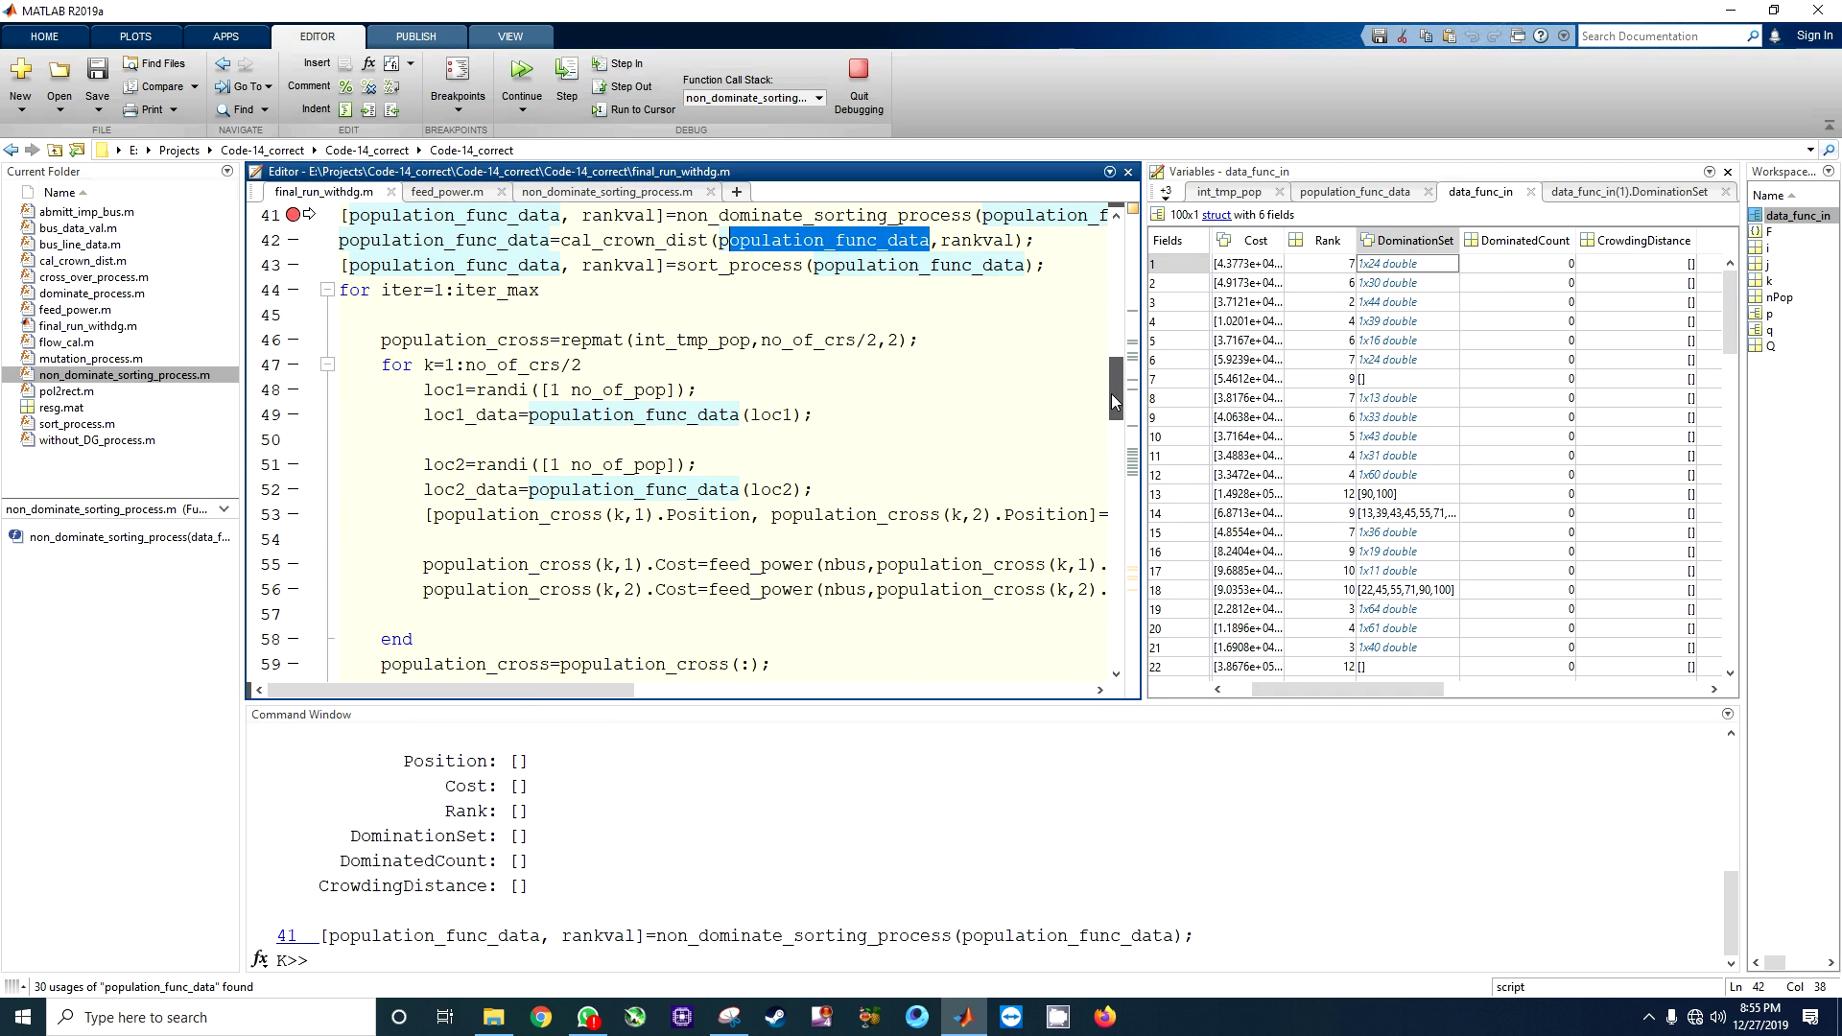
pyautogui.click(292, 564)
pyautogui.scroll(1, 292, 565)
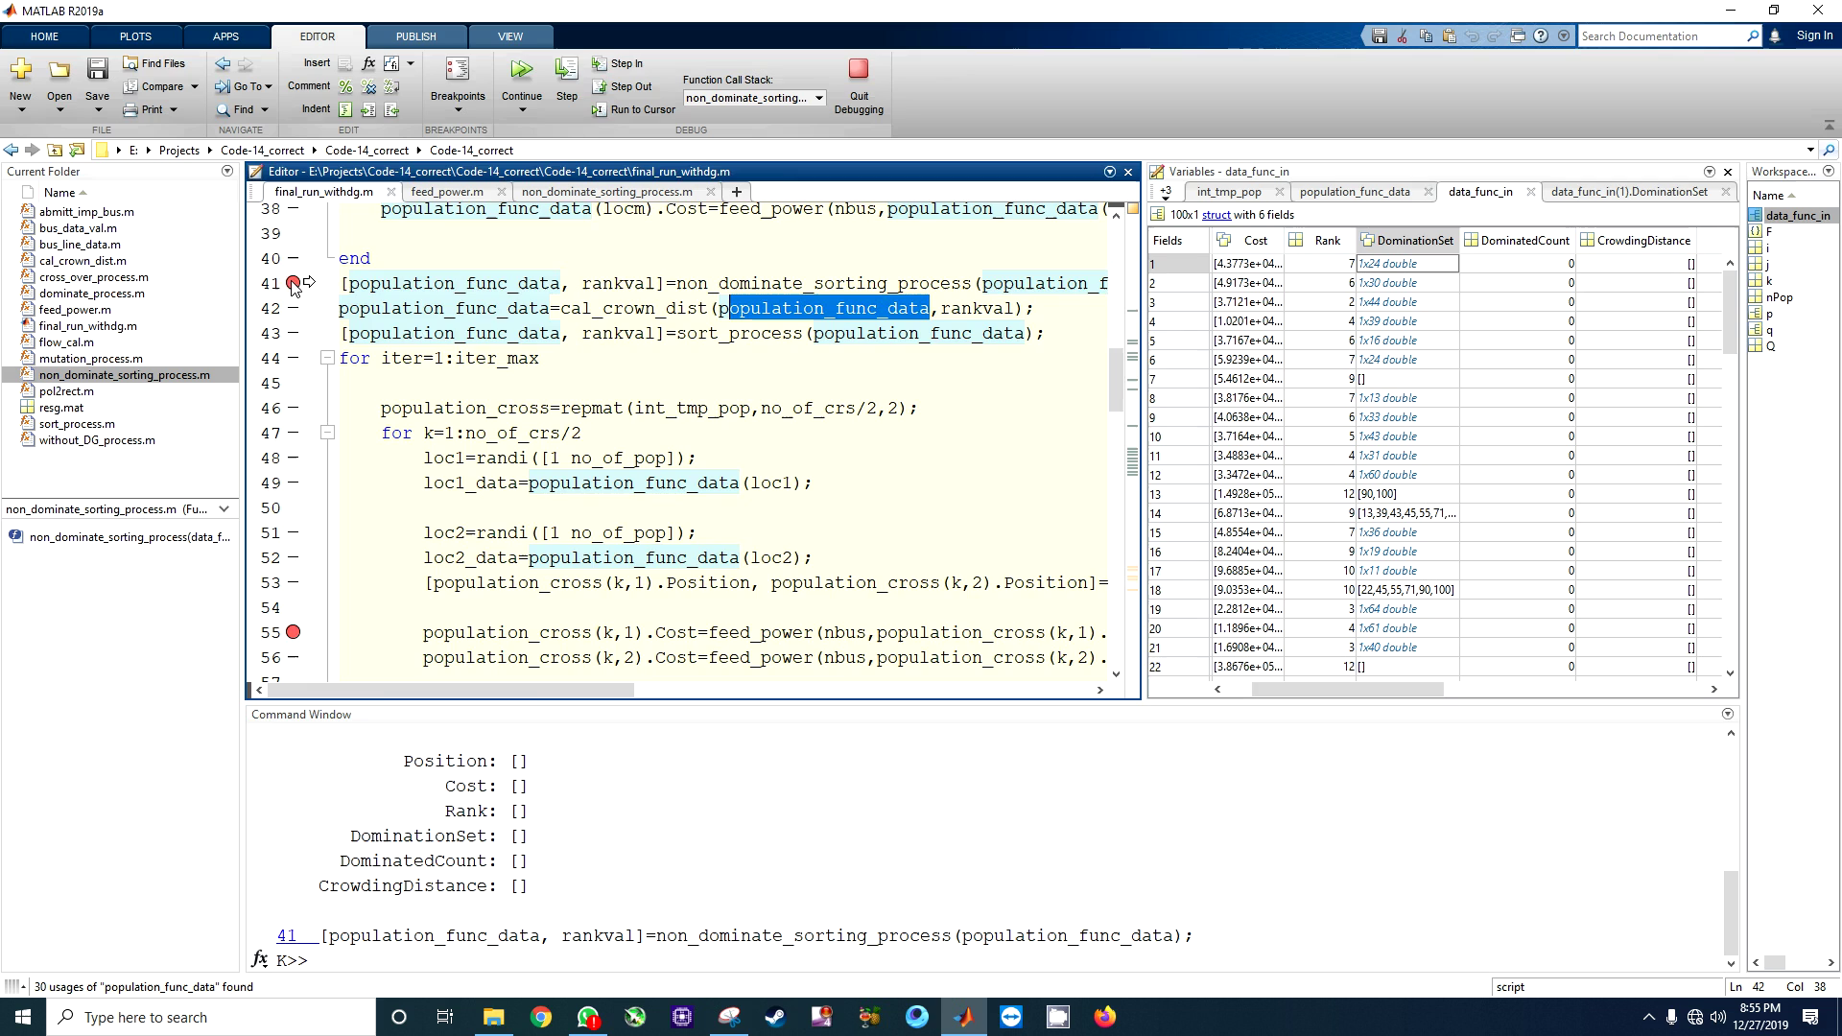
pyautogui.click(293, 283)
pyautogui.scroll(-1, 564, 521)
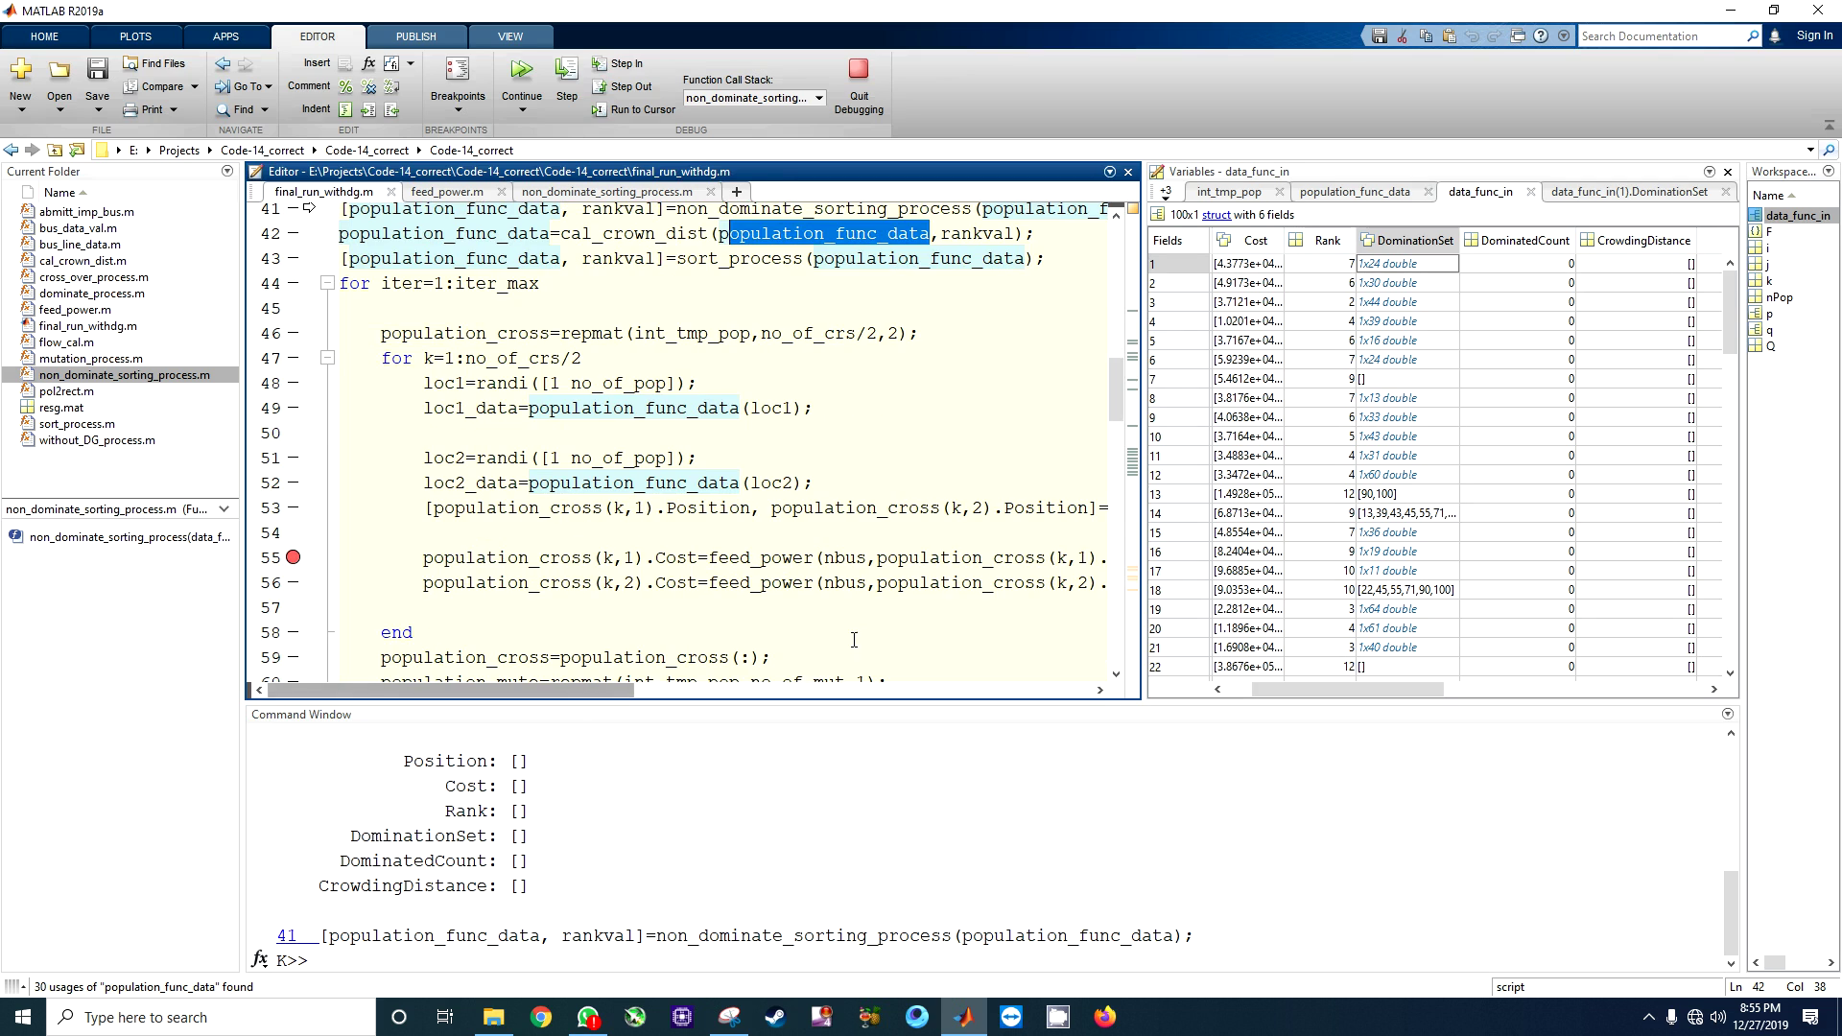
# - Widen the code view and leave the breakpoint on line 56 instead of line 55
pyautogui.moveTo(1140, 401); pyautogui.dragTo(1396, 401)
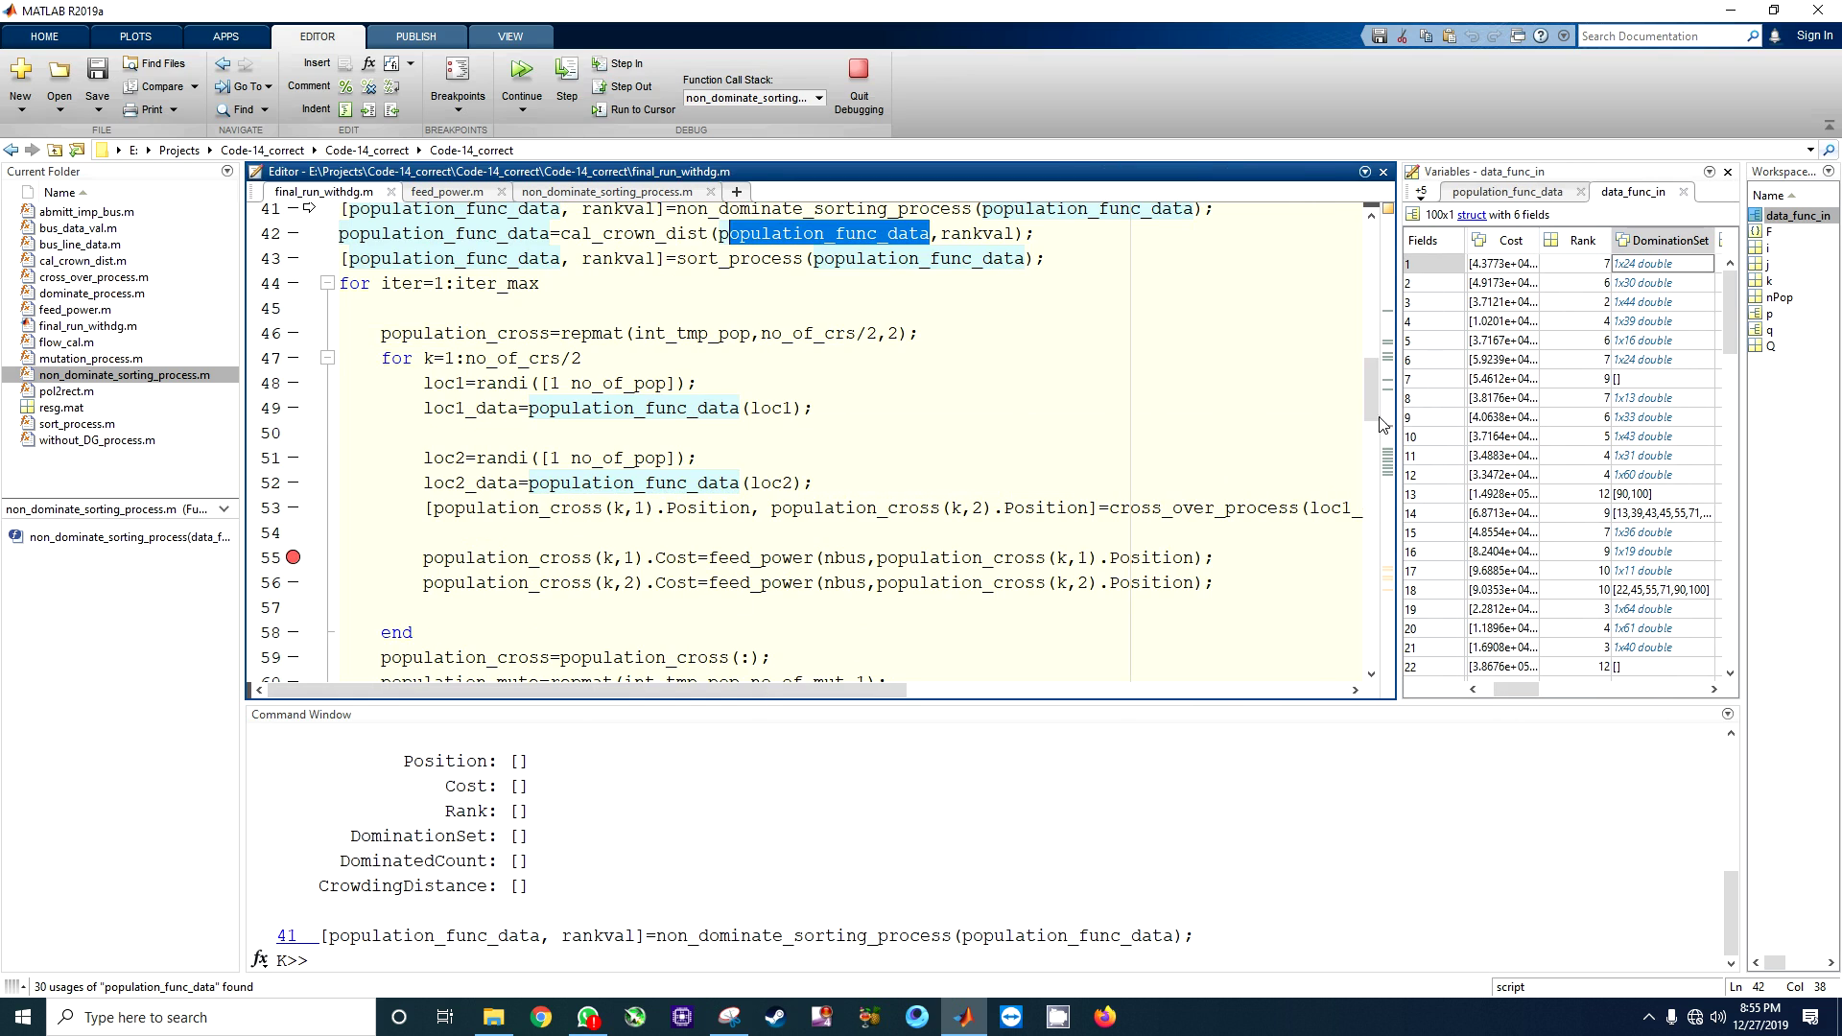
pyautogui.click(292, 581)
pyautogui.click(293, 558)
# - Continue to the line 56 breakpoint and review the feed_power call on population_cross(k,2)
pyautogui.click(521, 79)
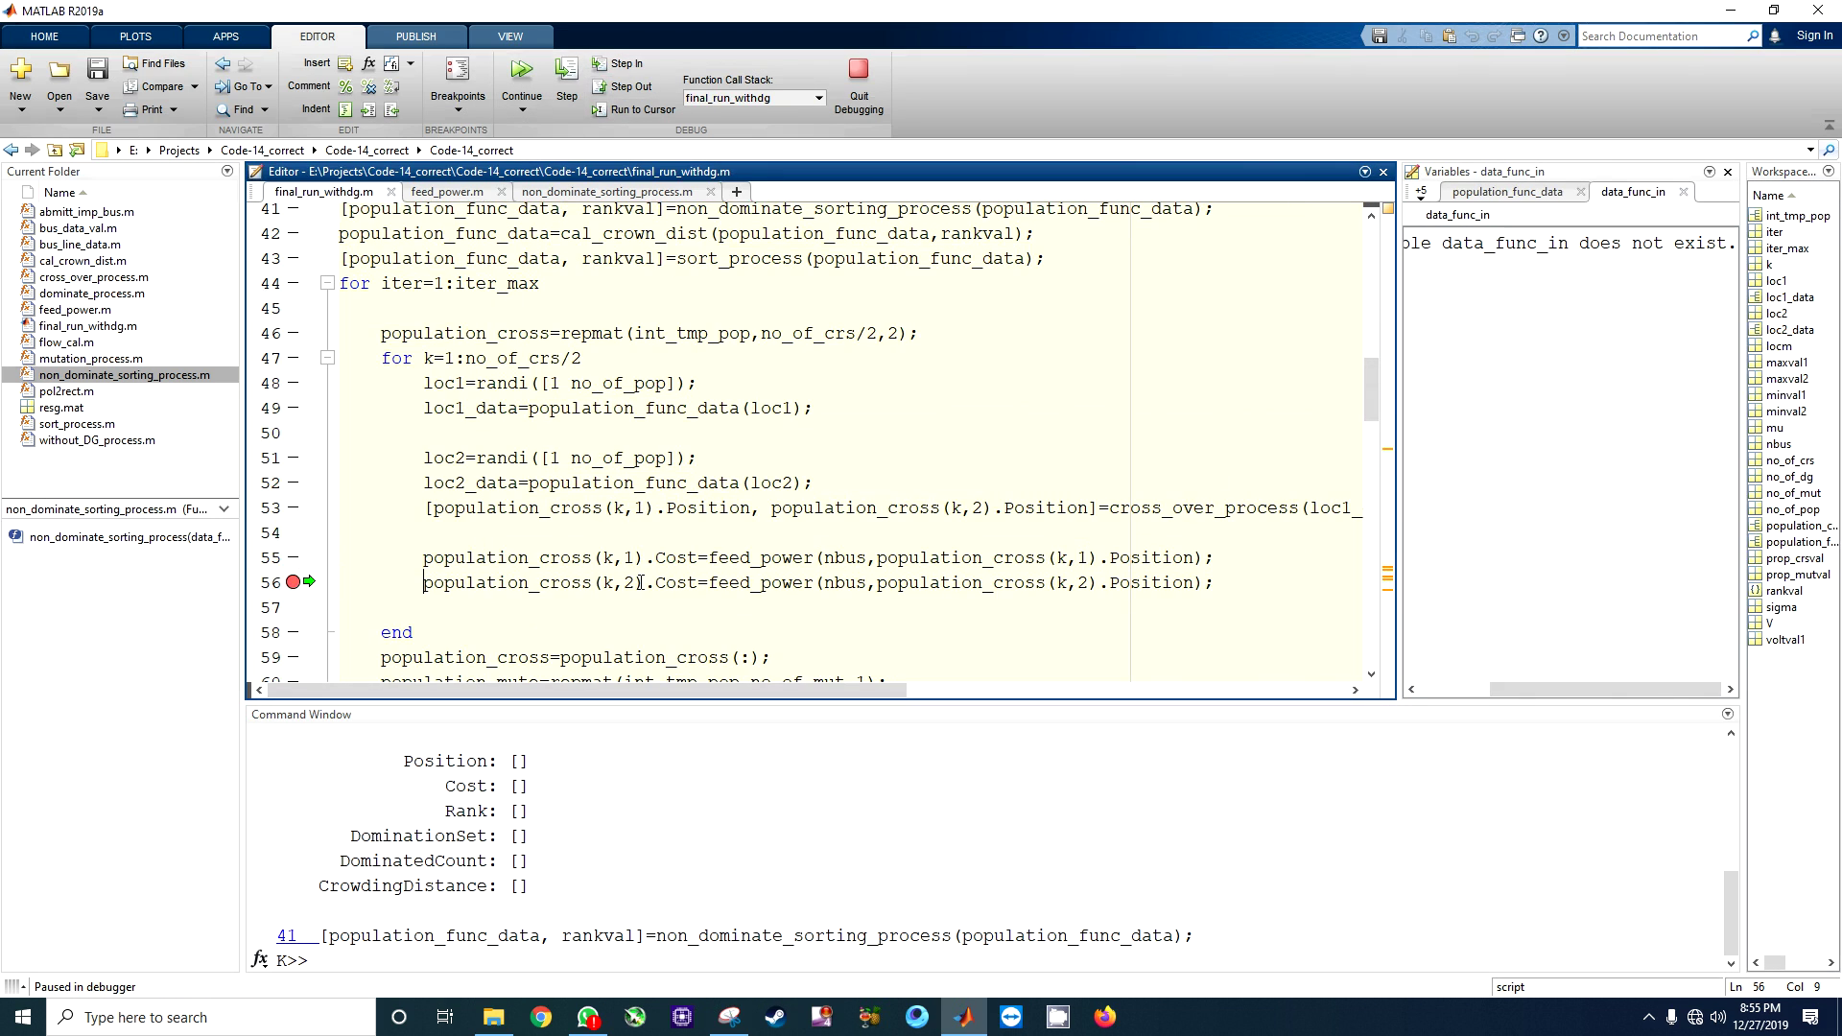
pyautogui.moveTo(812, 581); pyautogui.dragTo(708, 581)
pyautogui.moveTo(878, 581); pyautogui.dragTo(1098, 582)
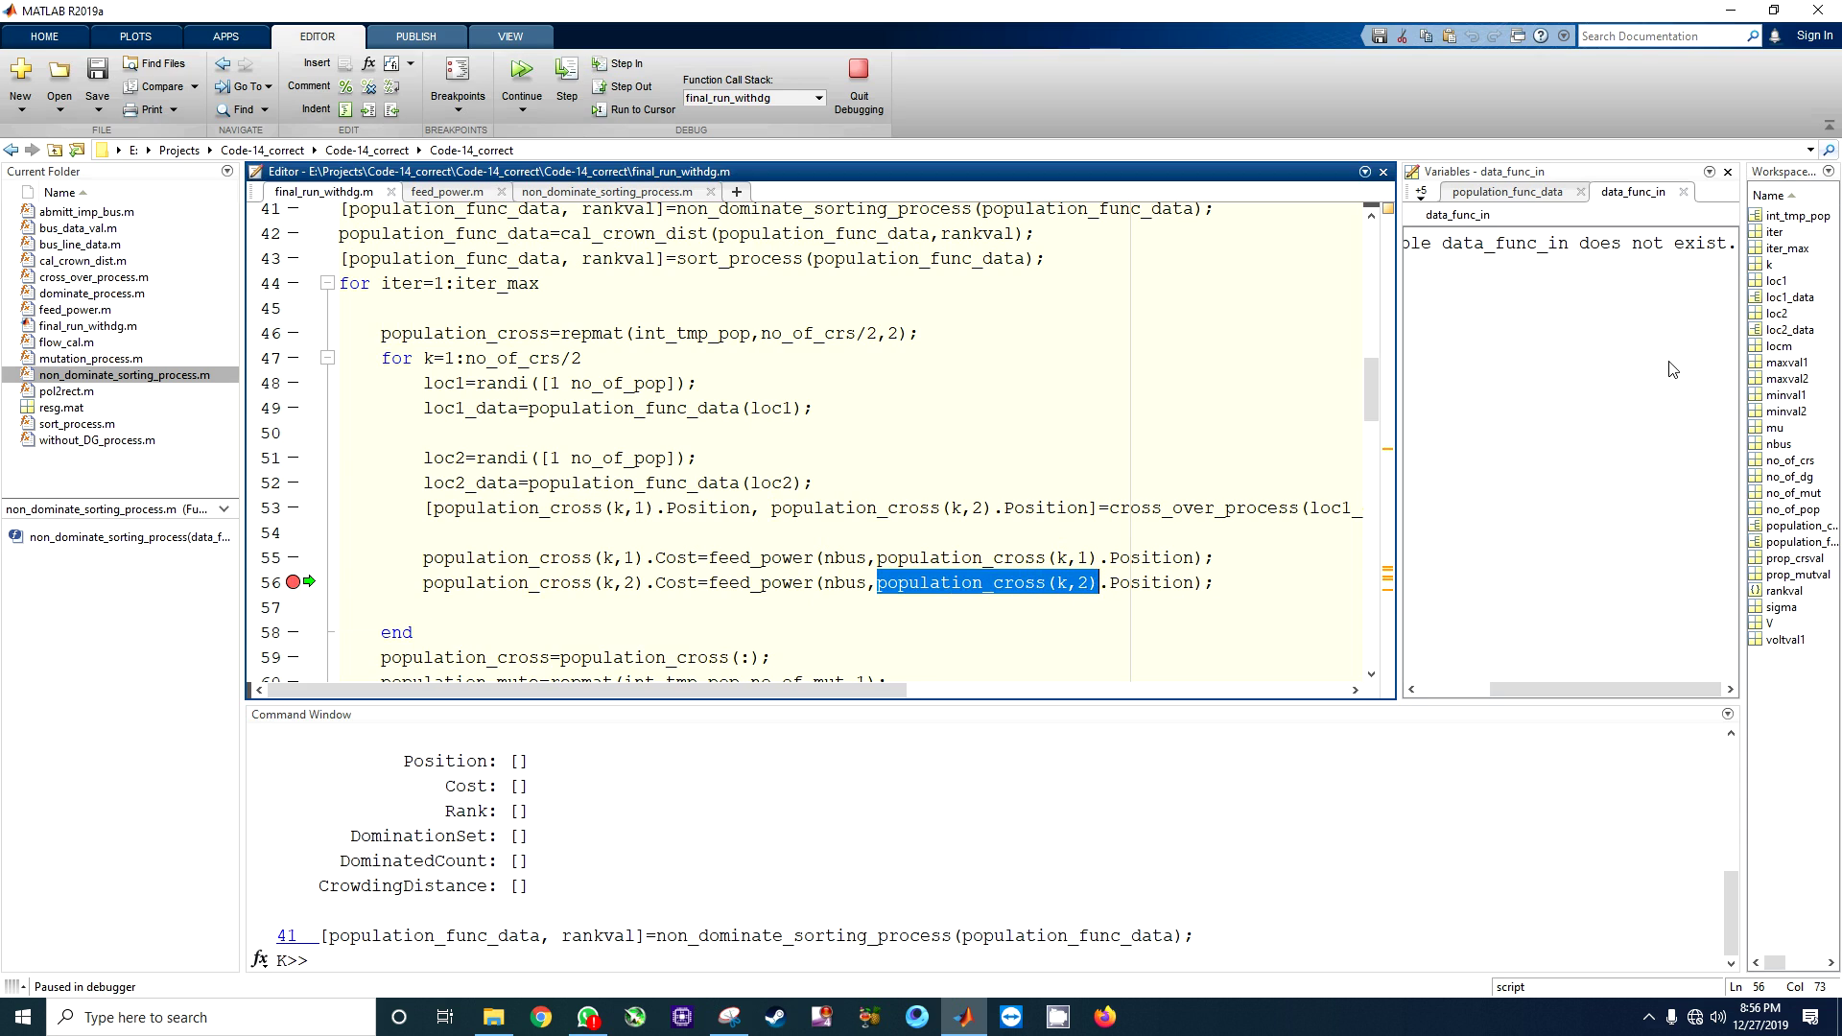
# - Widen the Workspace panel and its Name column so population_cross and population_func_data read fully
pyautogui.moveTo(1744, 344); pyautogui.dragTo(1576, 334)
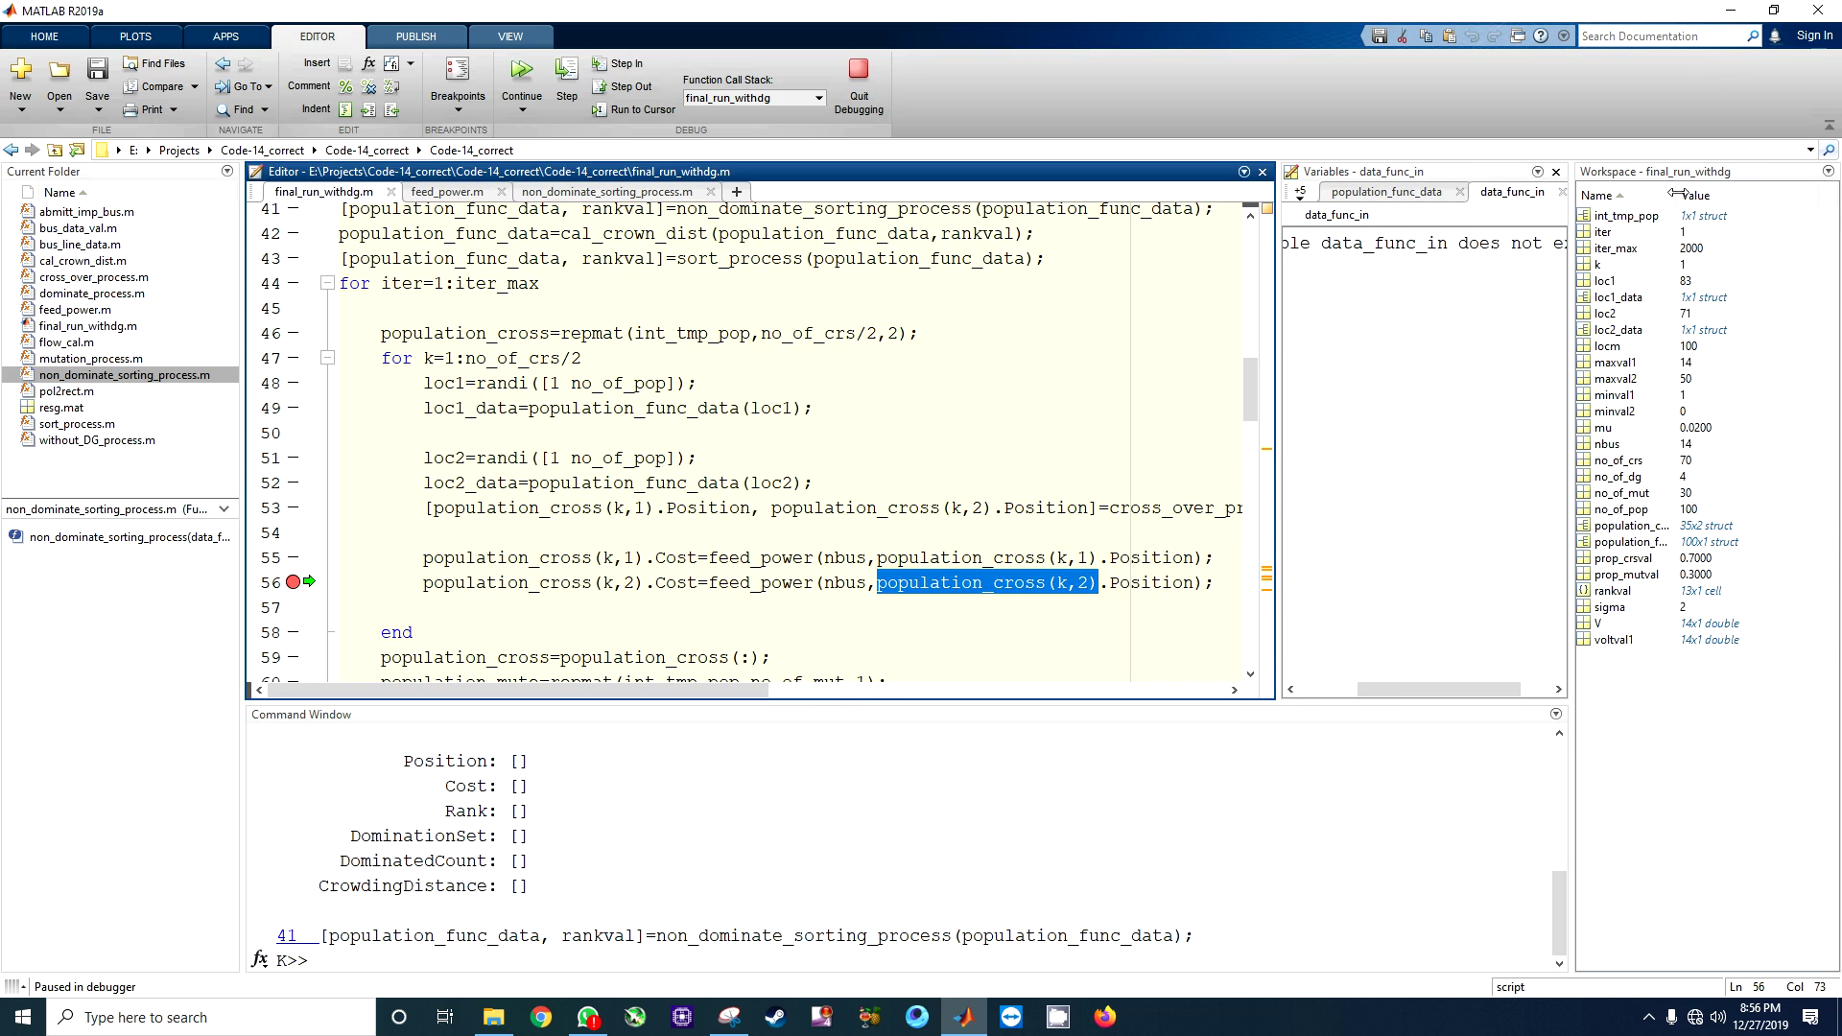
pyautogui.moveTo(1680, 196)
pyautogui.mouseDown()
pyautogui.moveTo(1779, 193)
pyautogui.moveTo(1756, 193)
pyautogui.mouseUp()
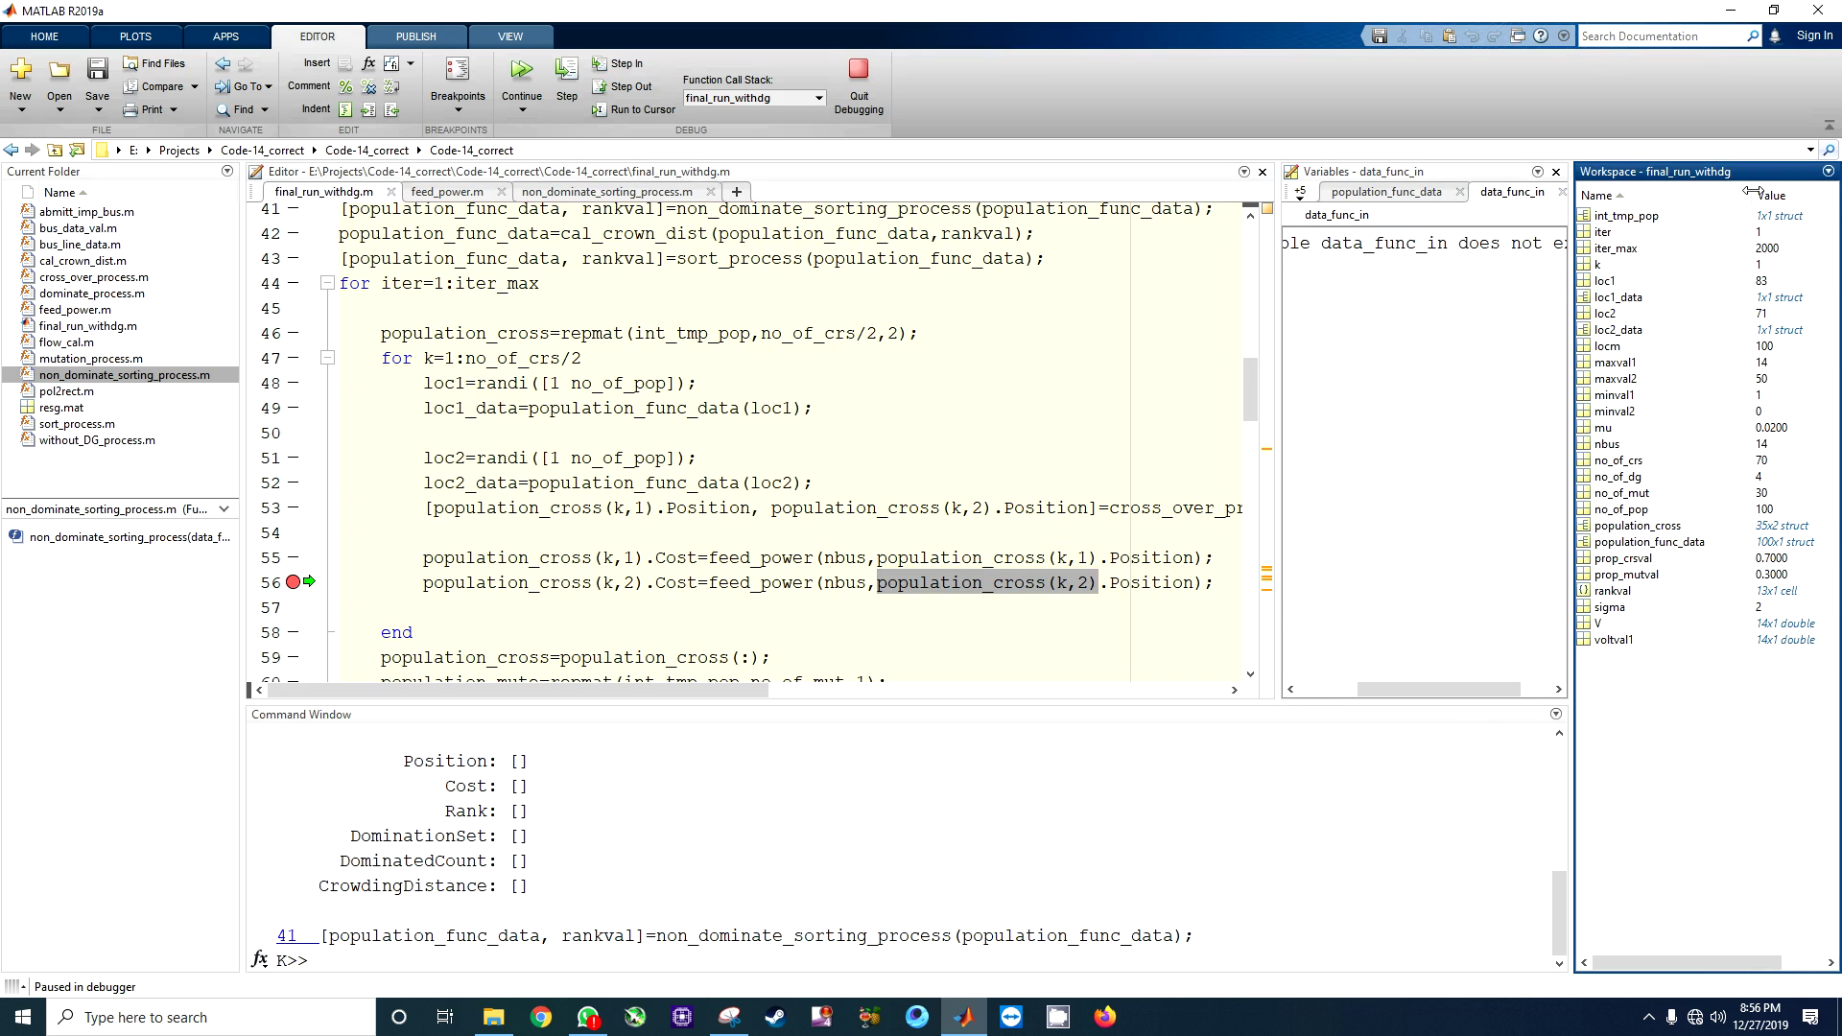
# - Inspect the population_cross struct, the loop counter k, no_of_crs and the line 55 feed_power call
pyautogui.click(1590, 526)
pyautogui.doubleClick(1587, 530)
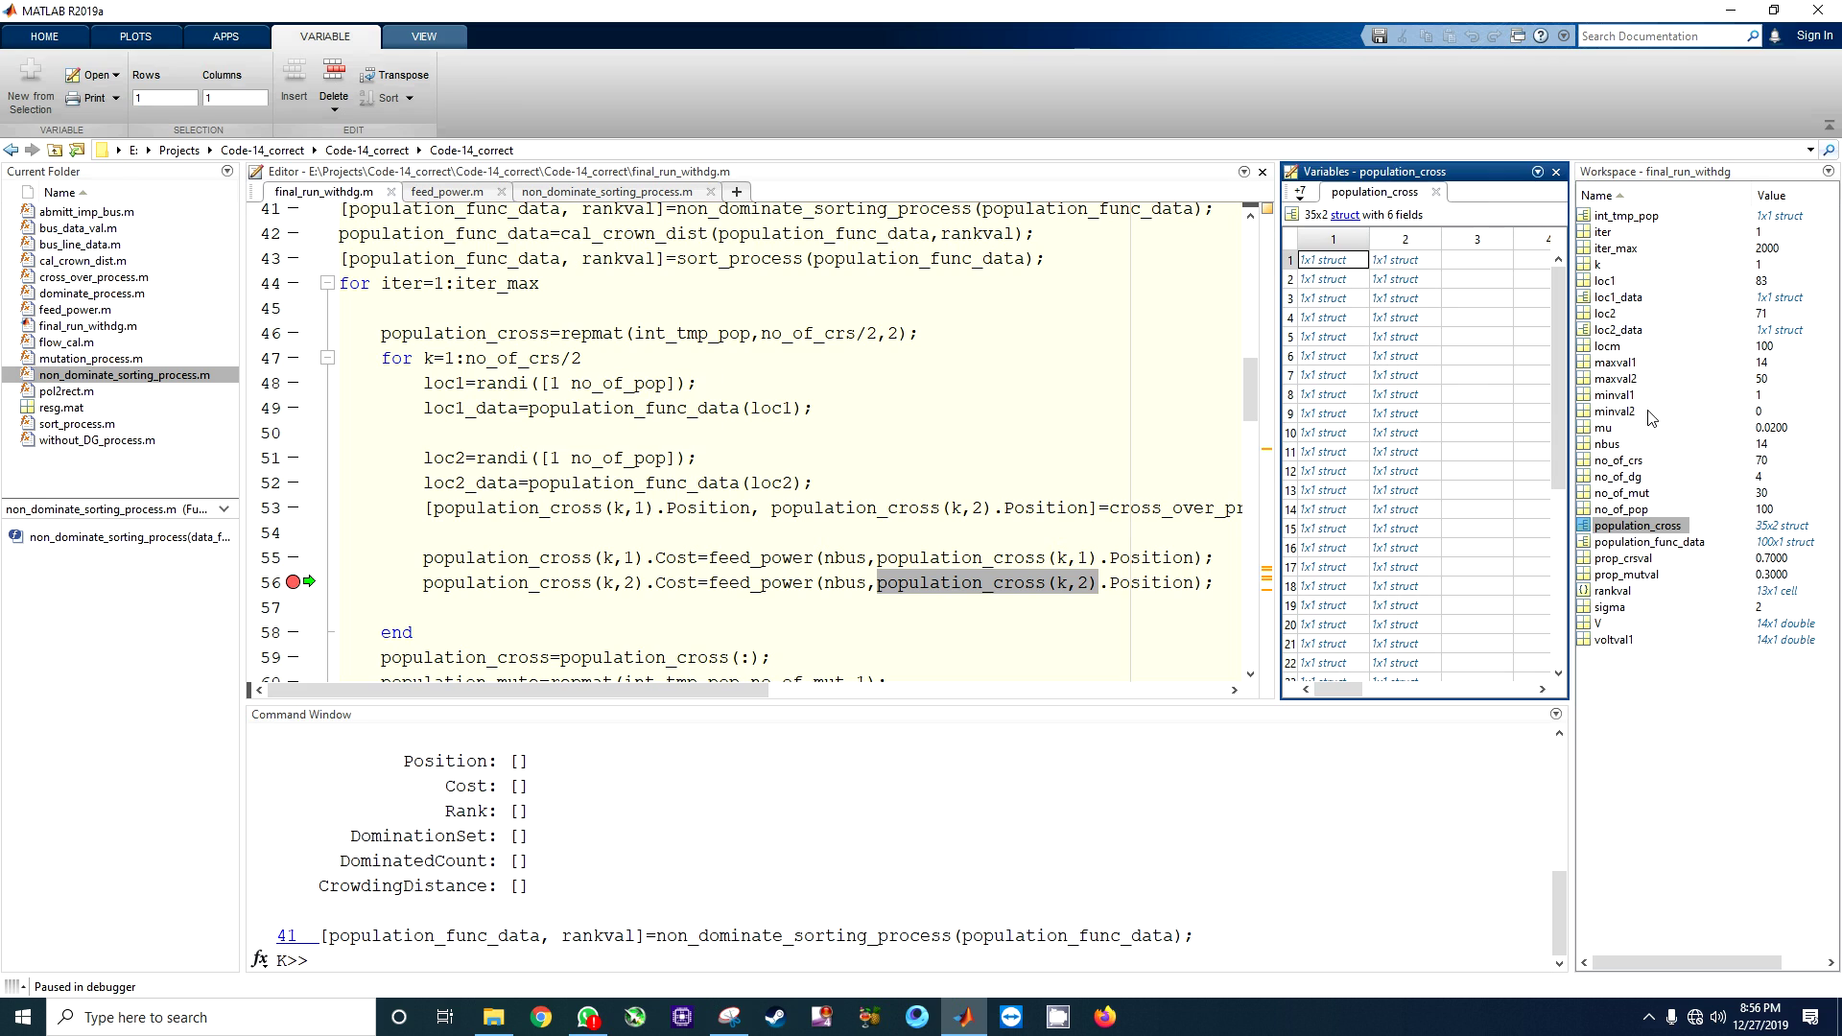
pyautogui.click(1590, 269)
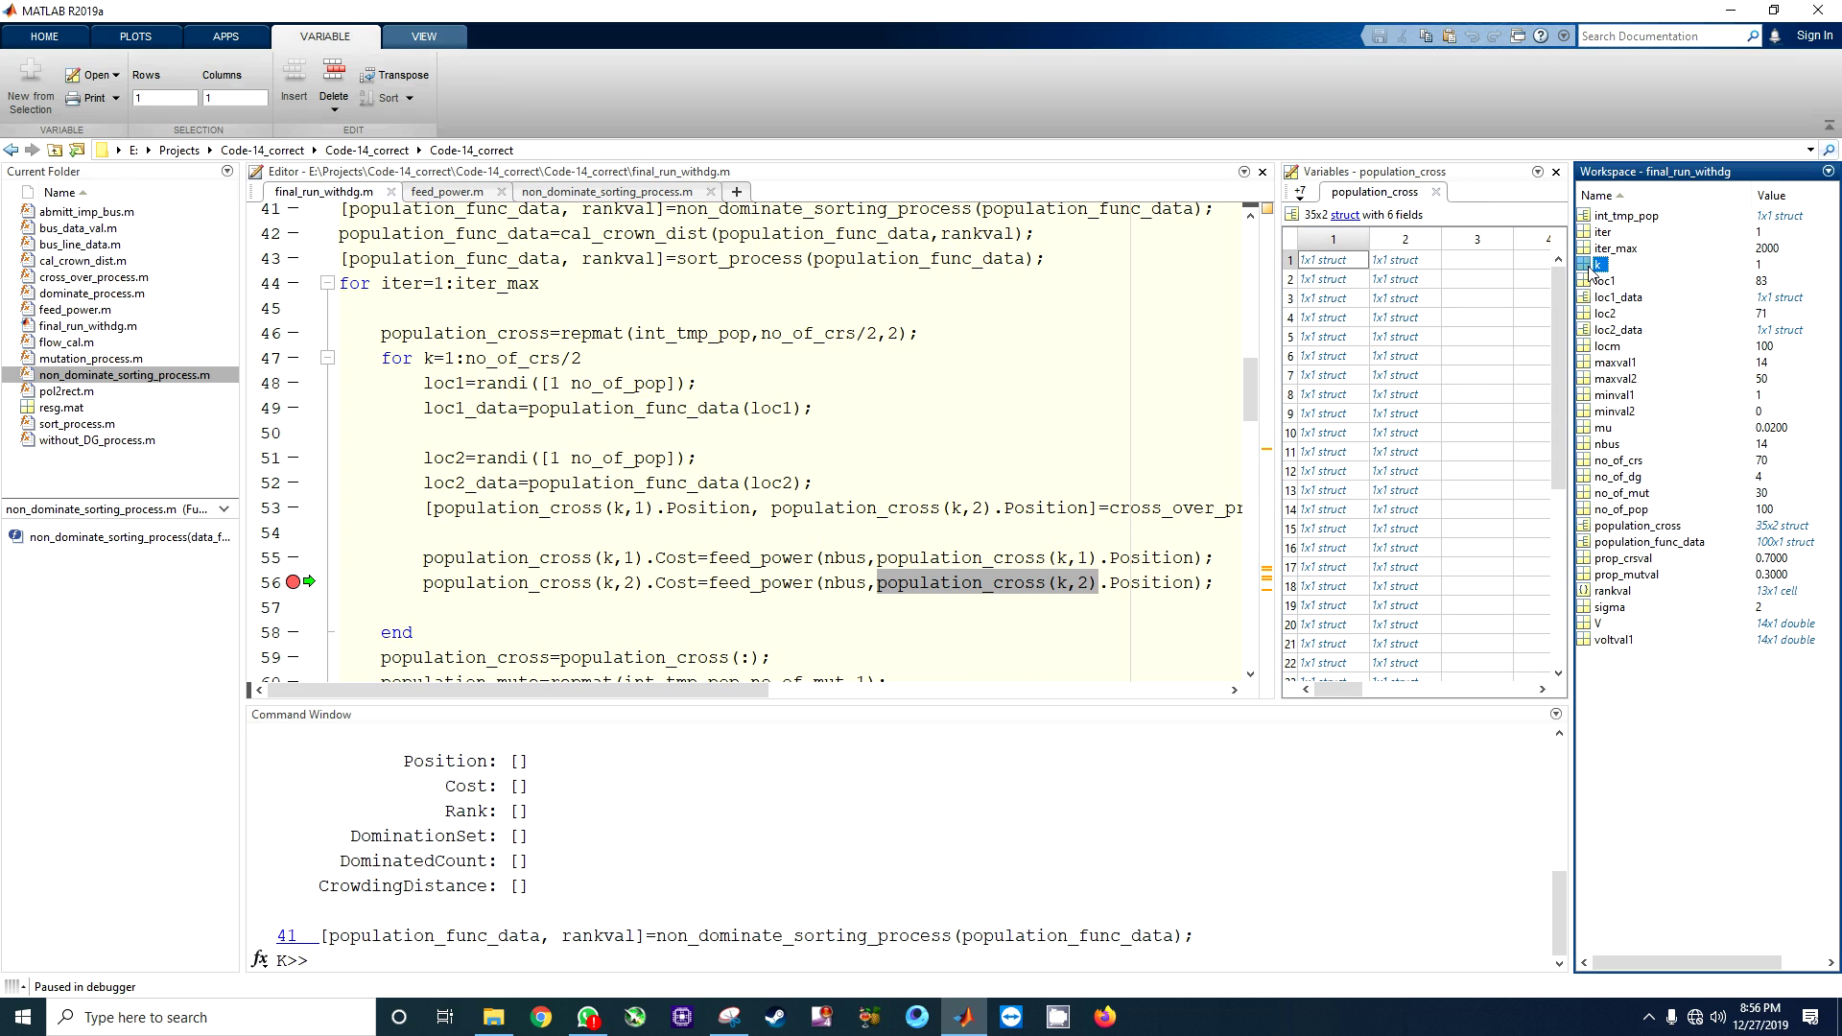
pyautogui.moveTo(561, 358); pyautogui.dragTo(462, 359)
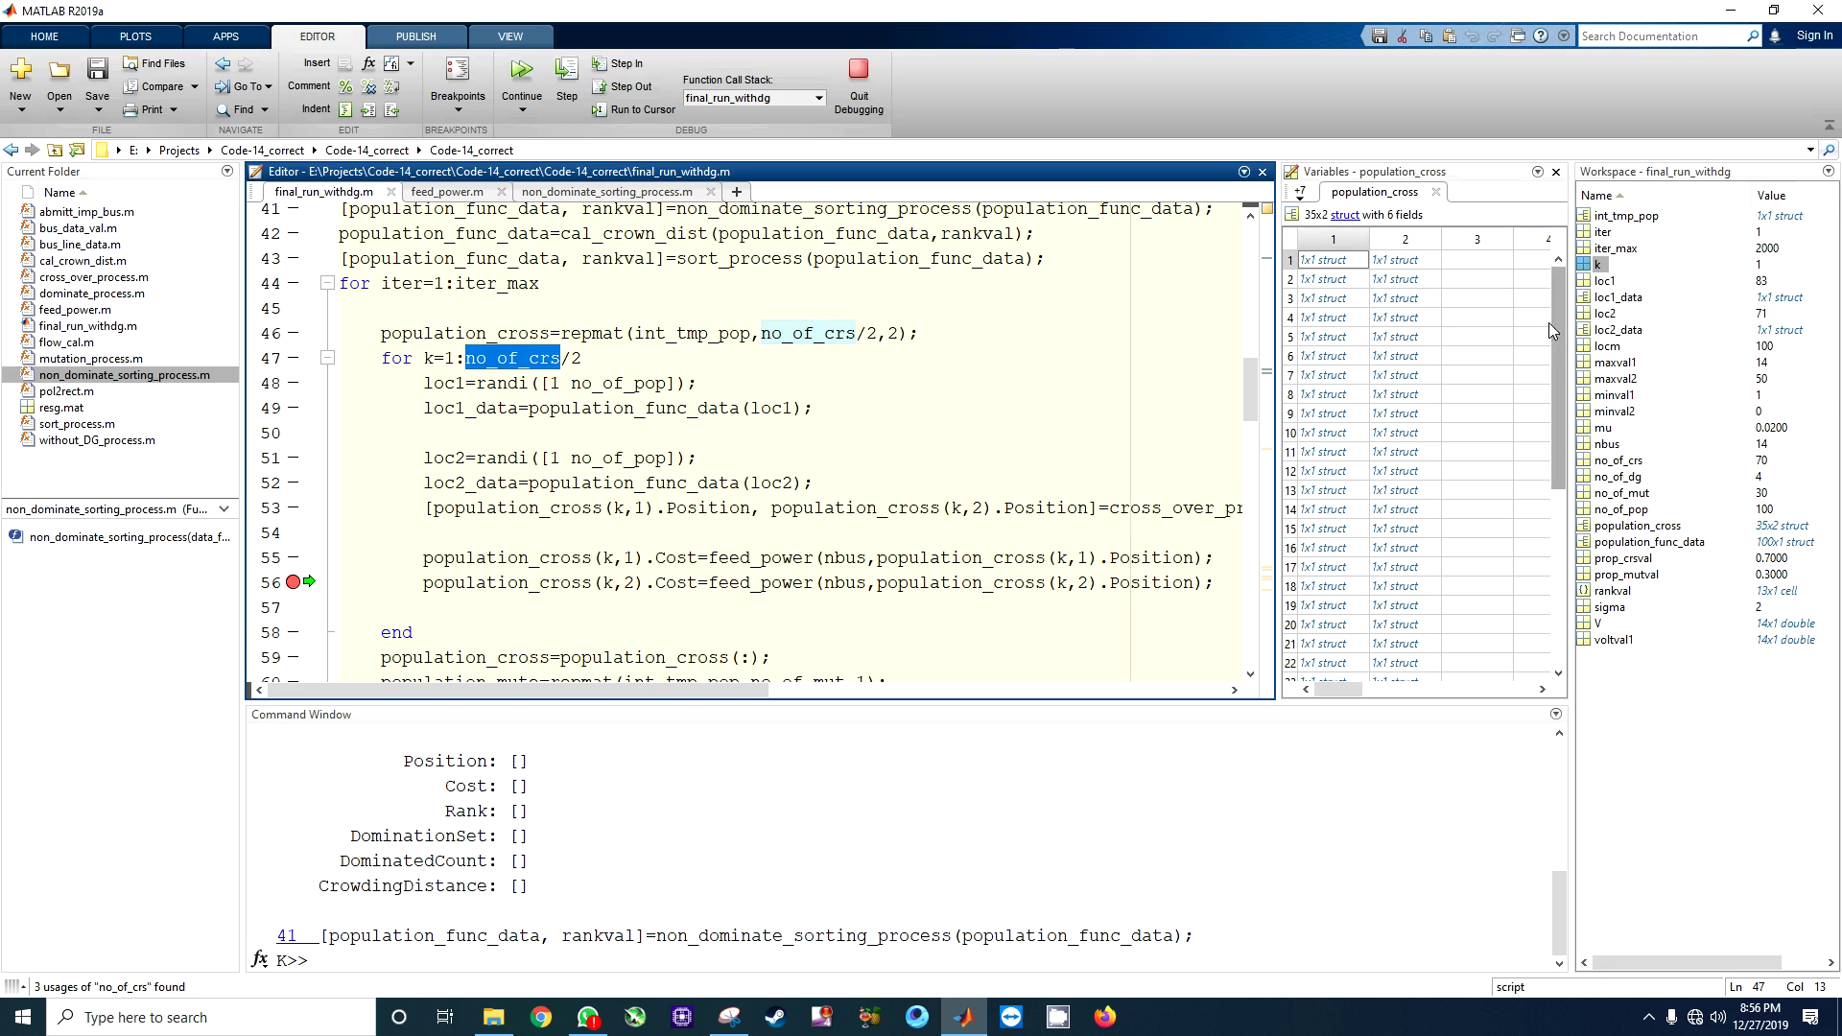
pyautogui.moveTo(1557, 288); pyautogui.dragTo(1563, 545)
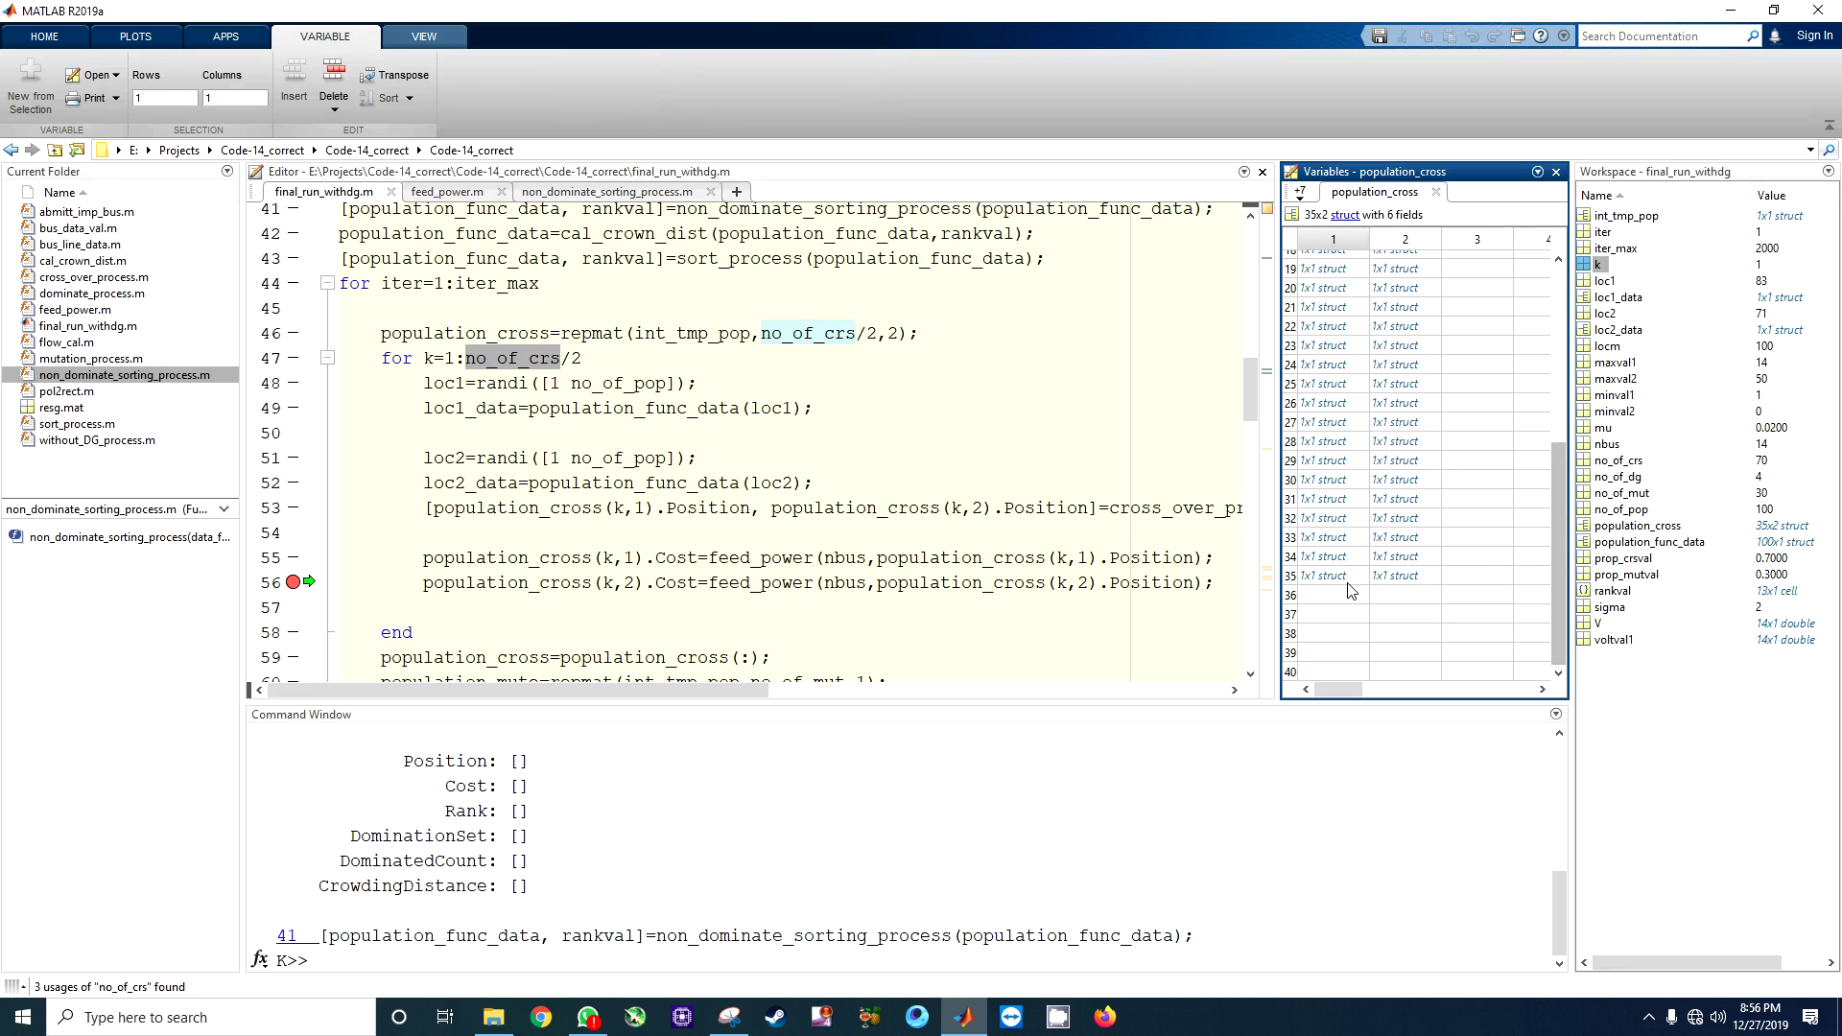
pyautogui.moveTo(1559, 547); pyautogui.dragTo(1560, 296)
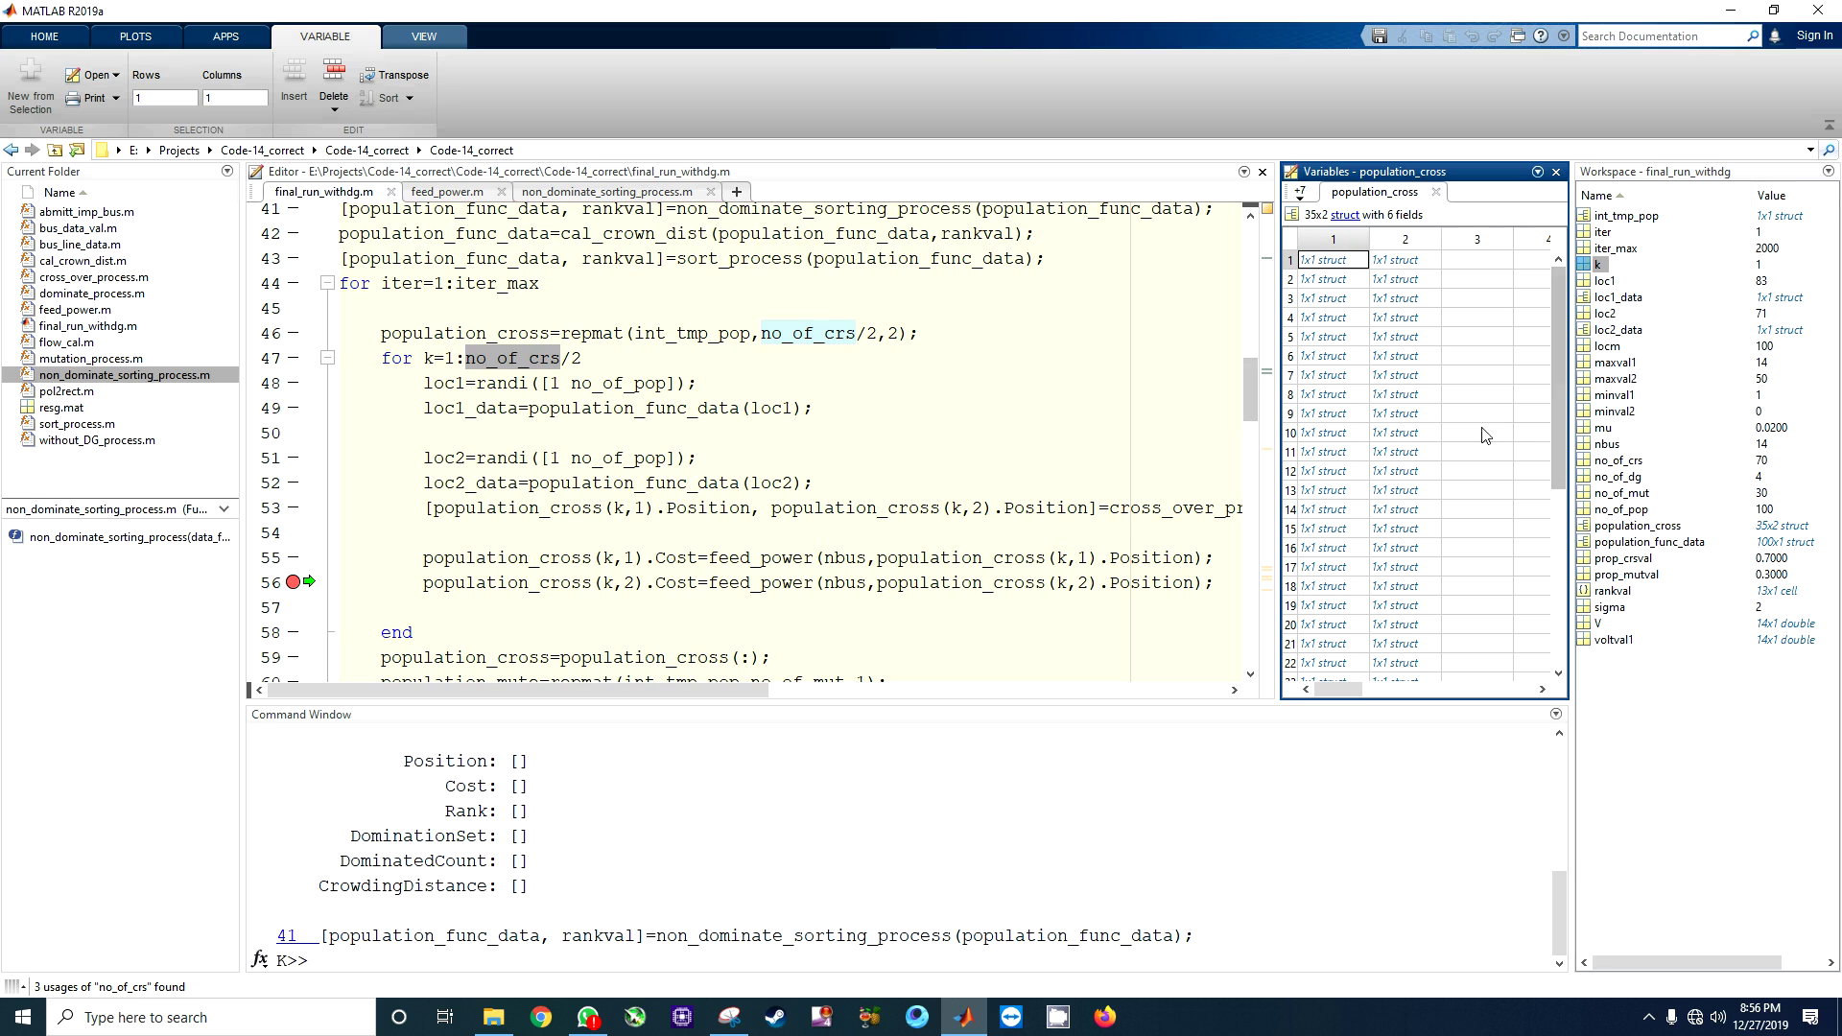
pyautogui.moveTo(1565, 425)
pyautogui.mouseDown()
pyautogui.moveTo(1568, 492)
pyautogui.moveTo(1565, 375)
pyautogui.mouseUp()
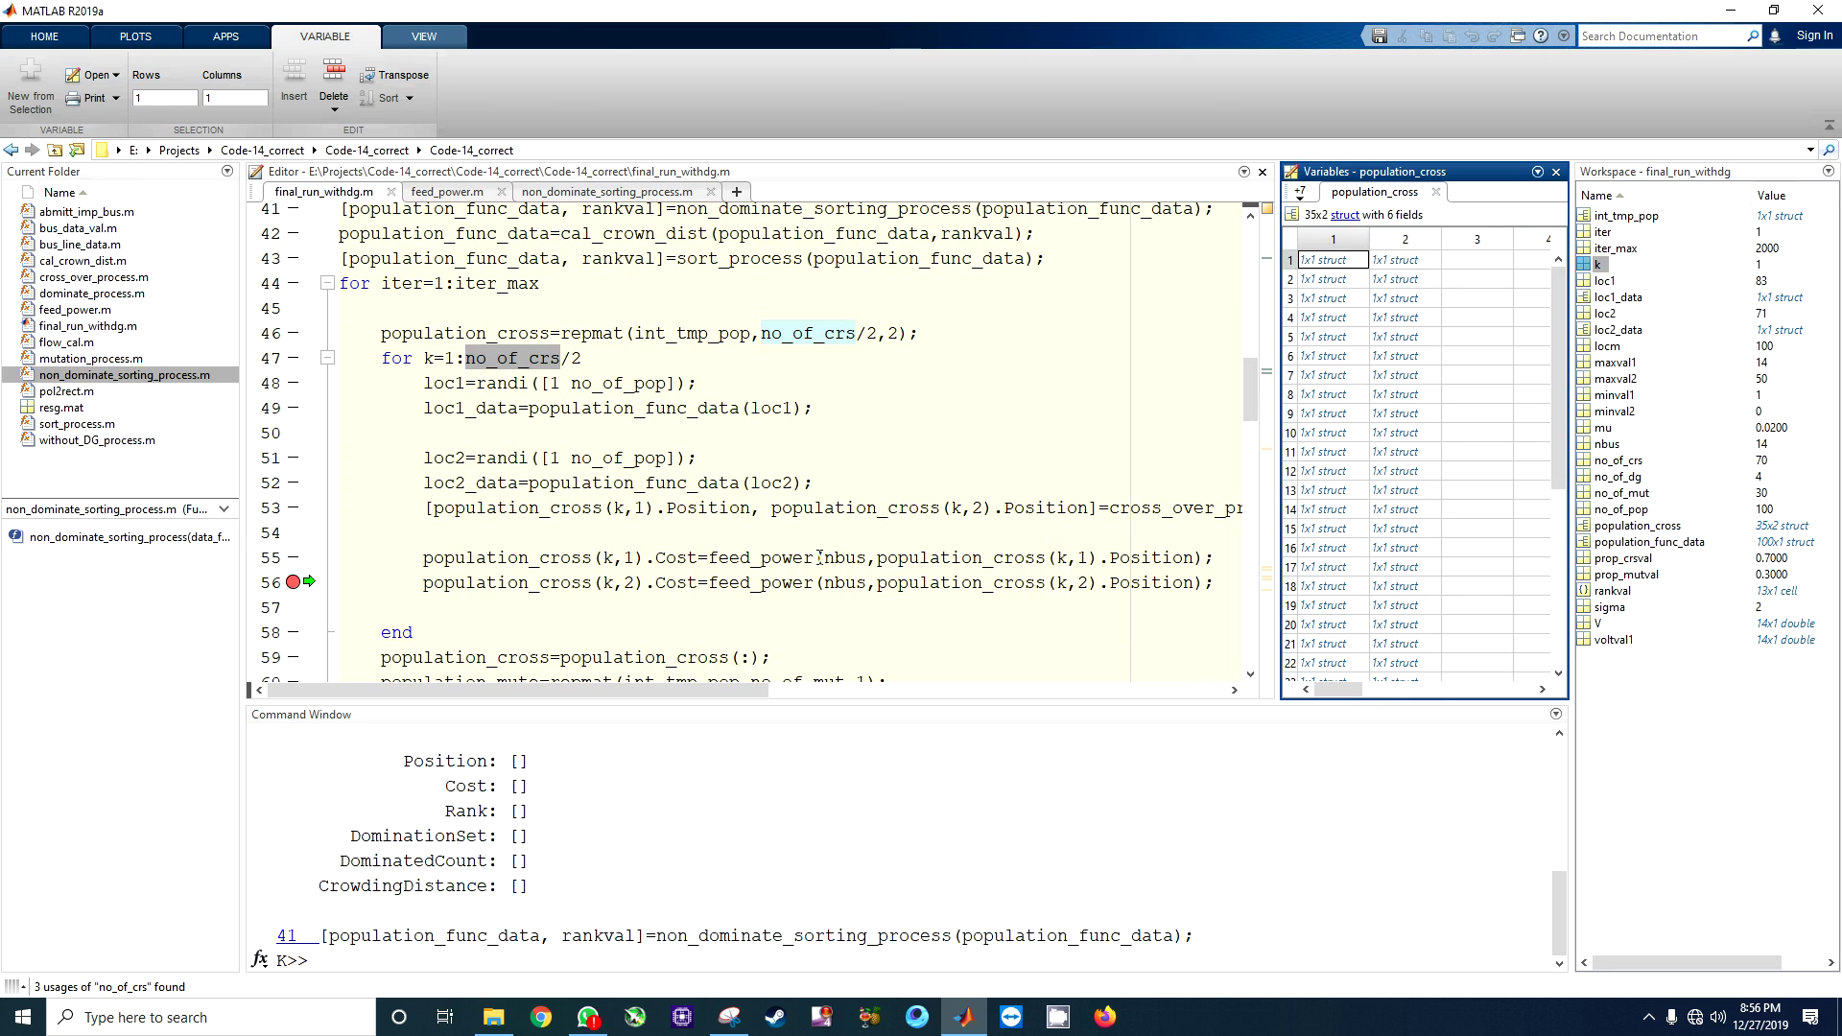
pyautogui.moveTo(816, 557); pyautogui.dragTo(736, 558)
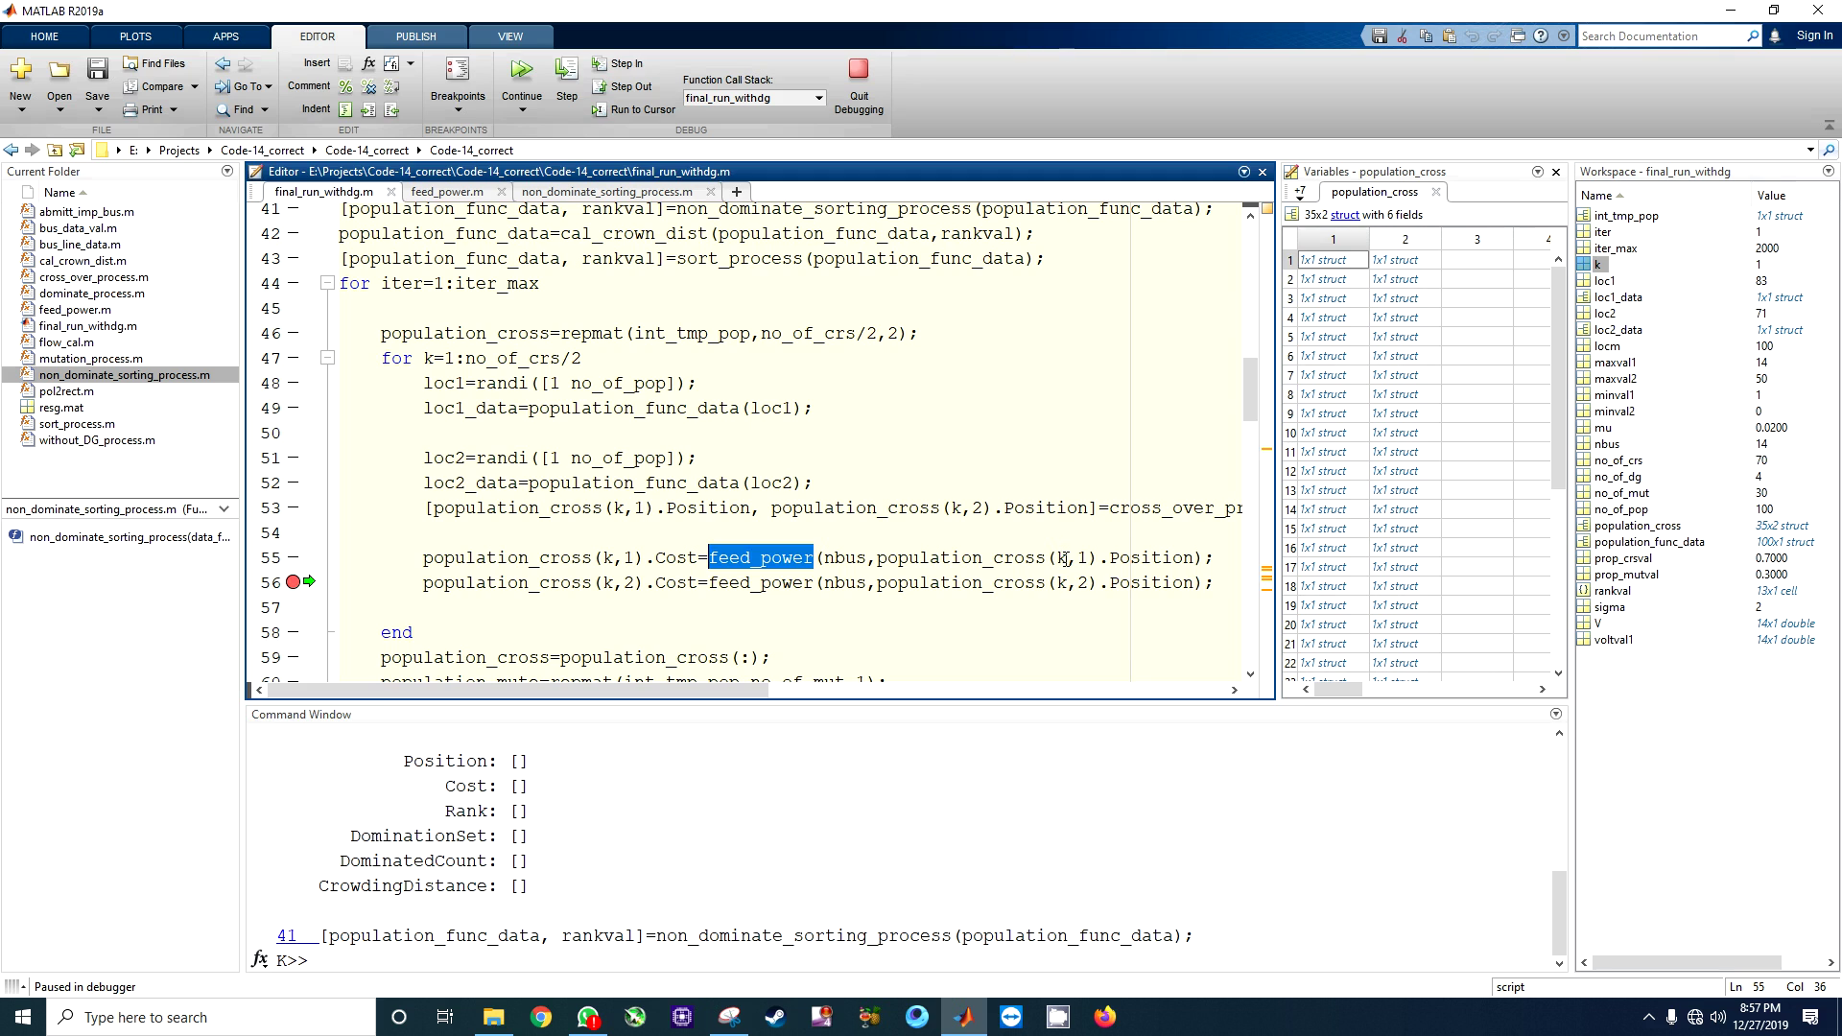
# - Check that population_cross(5,1) has empty fields, then return focus to the script
pyautogui.click(1322, 317)
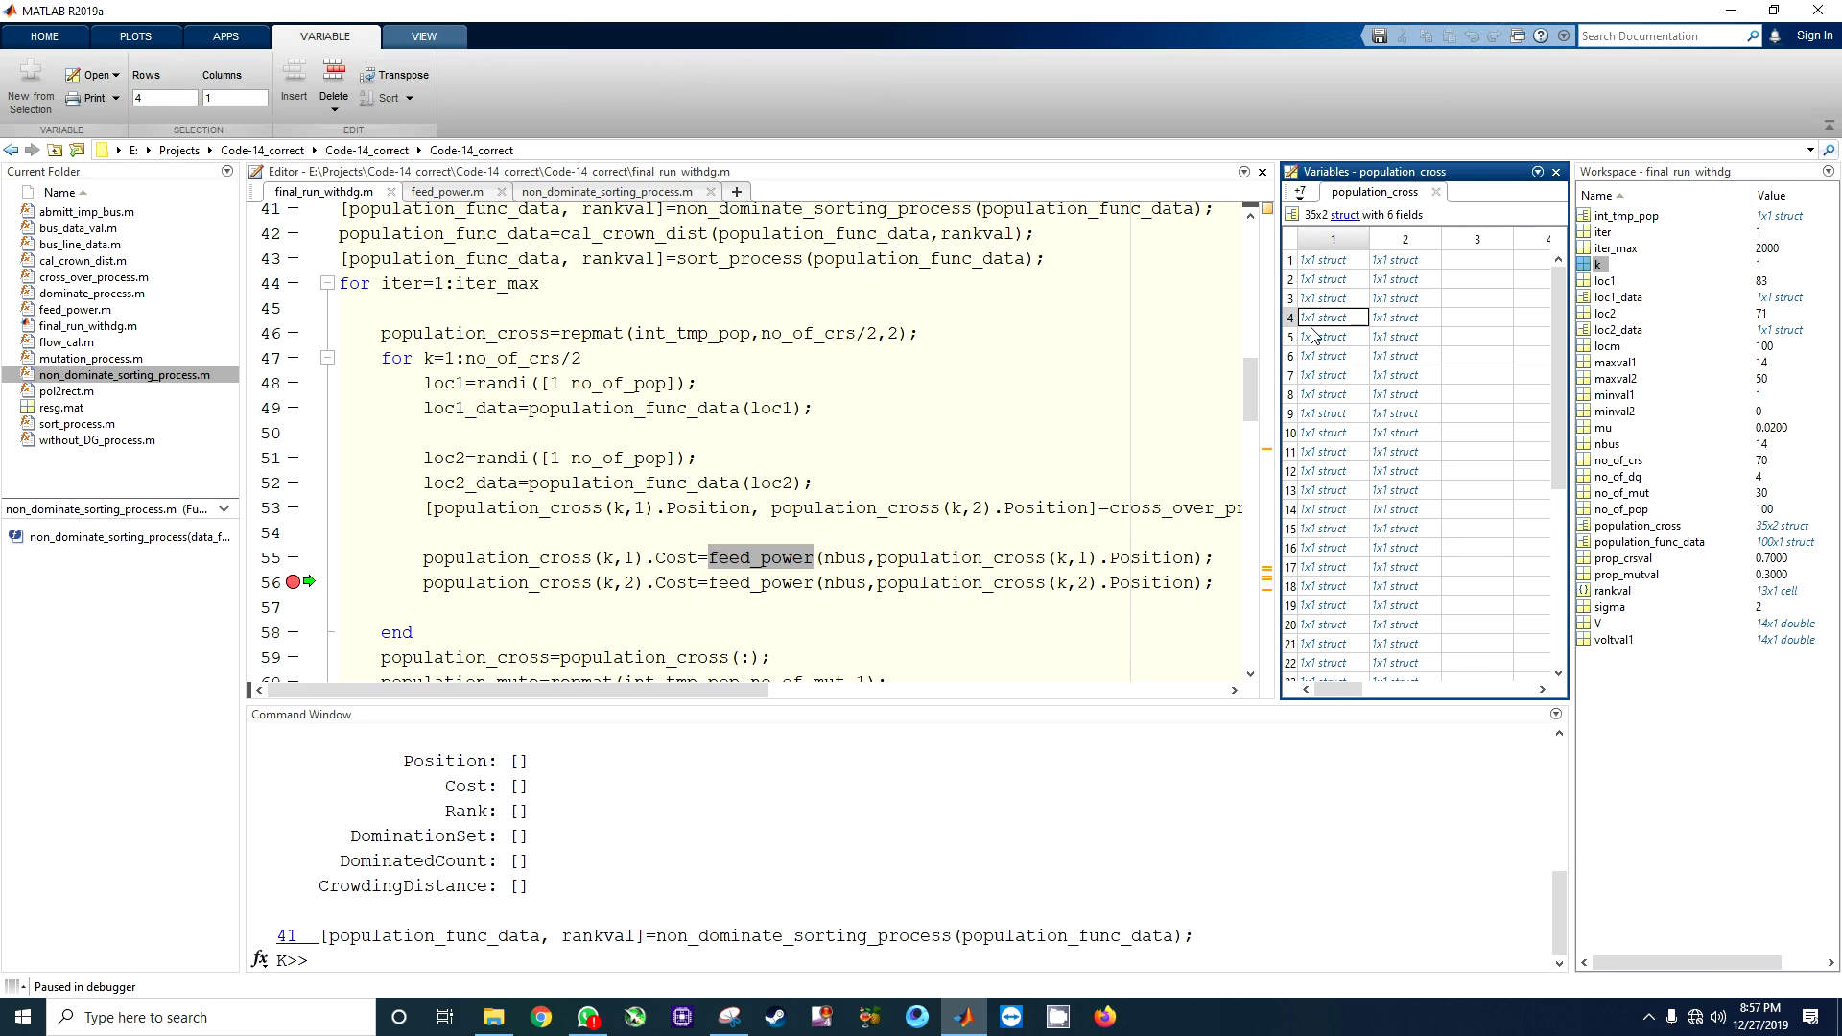
pyautogui.doubleClick(1321, 338)
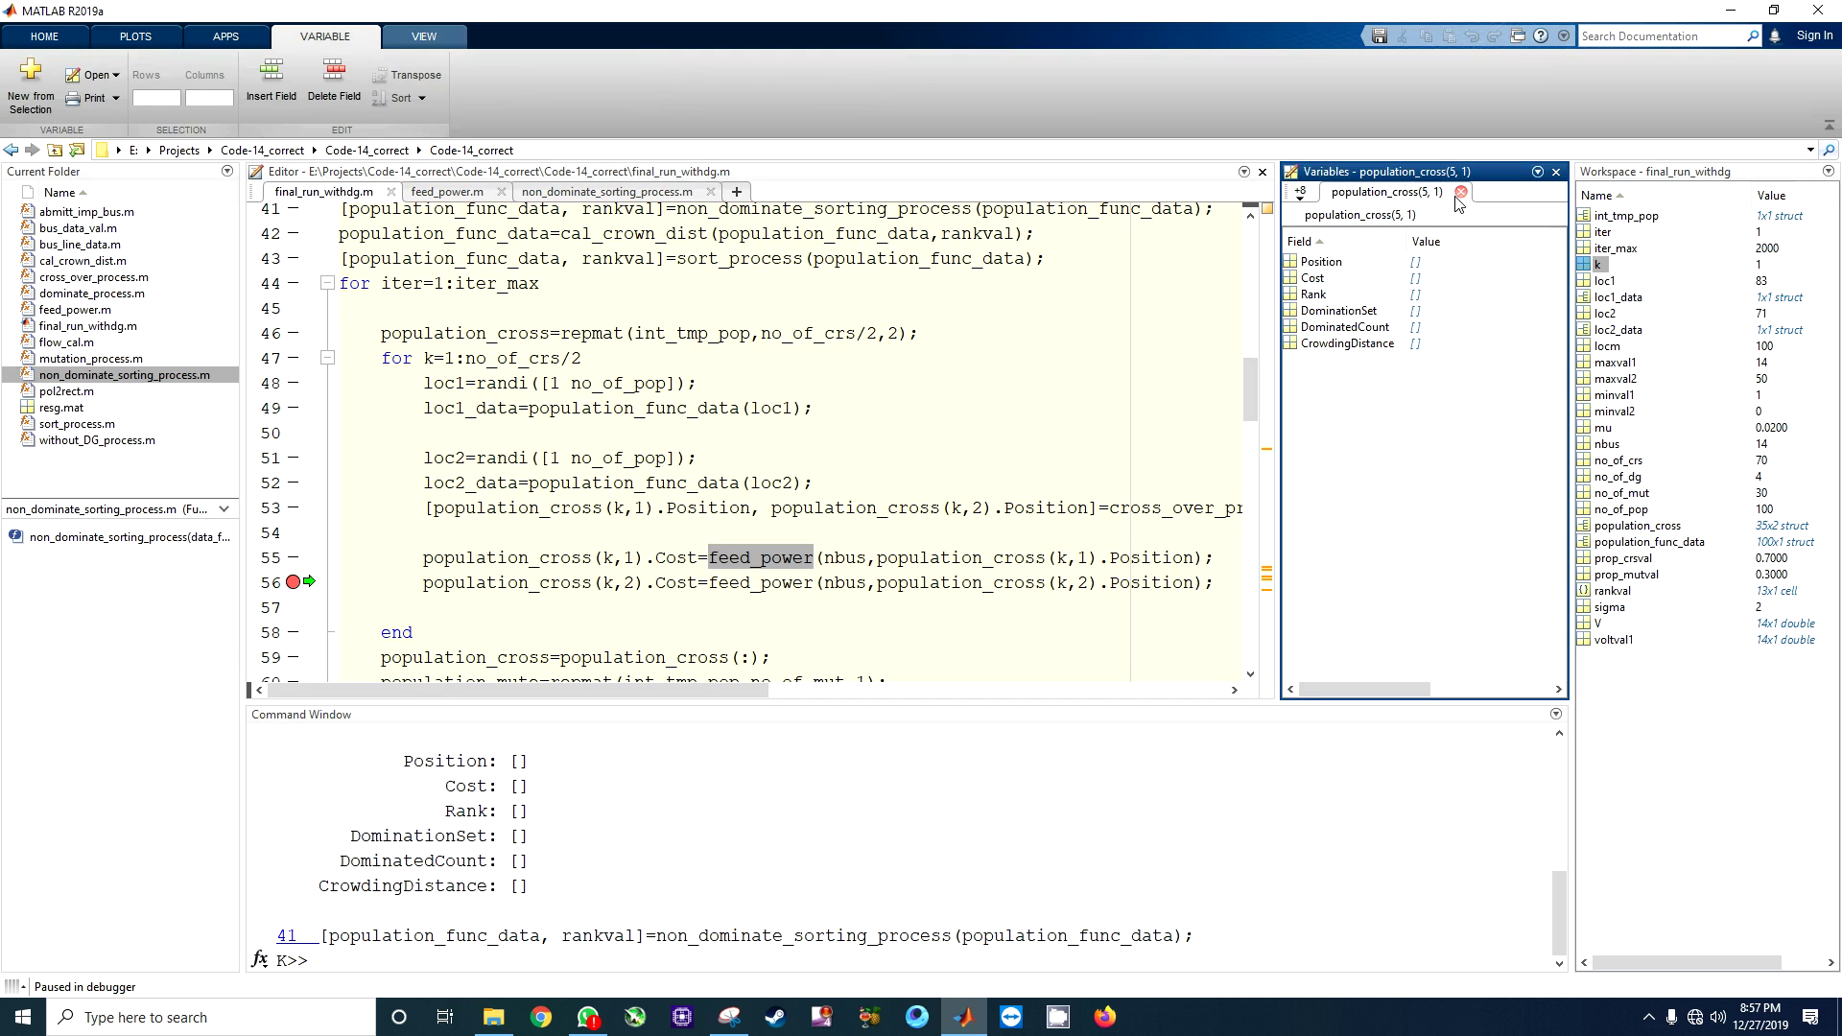
pyautogui.click(1459, 193)
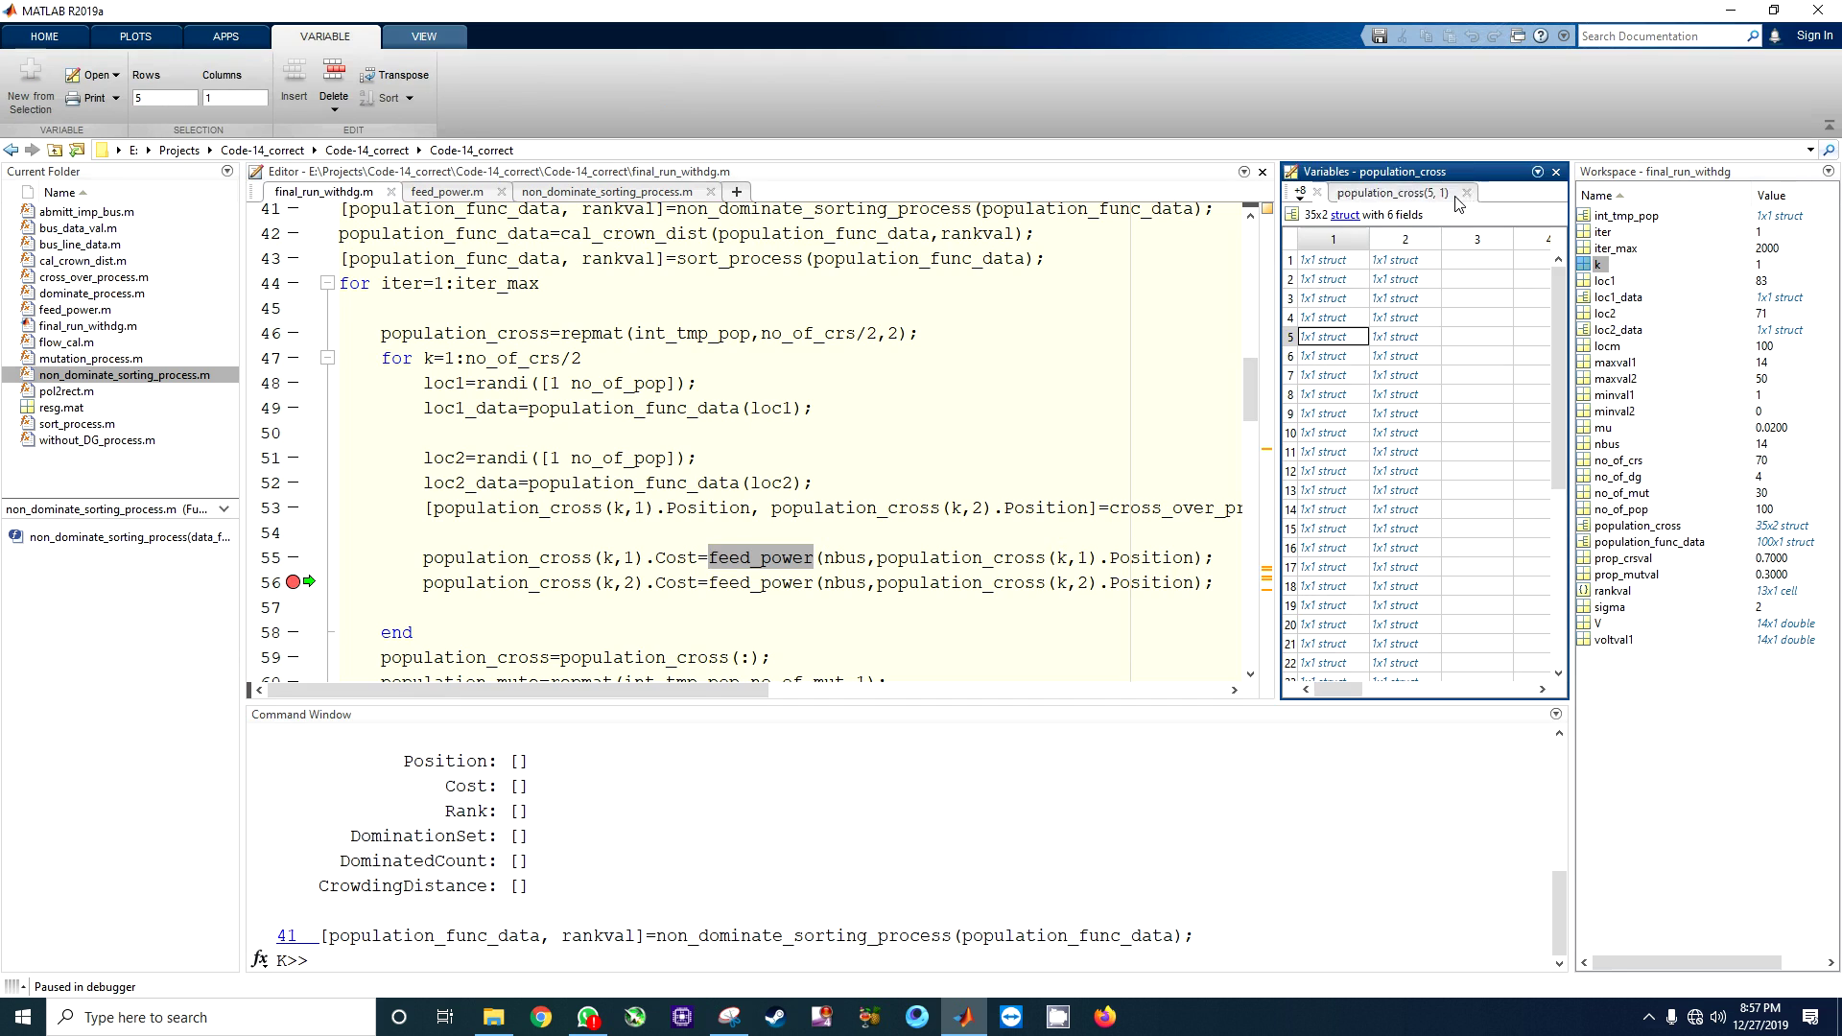
pyautogui.click(674, 585)
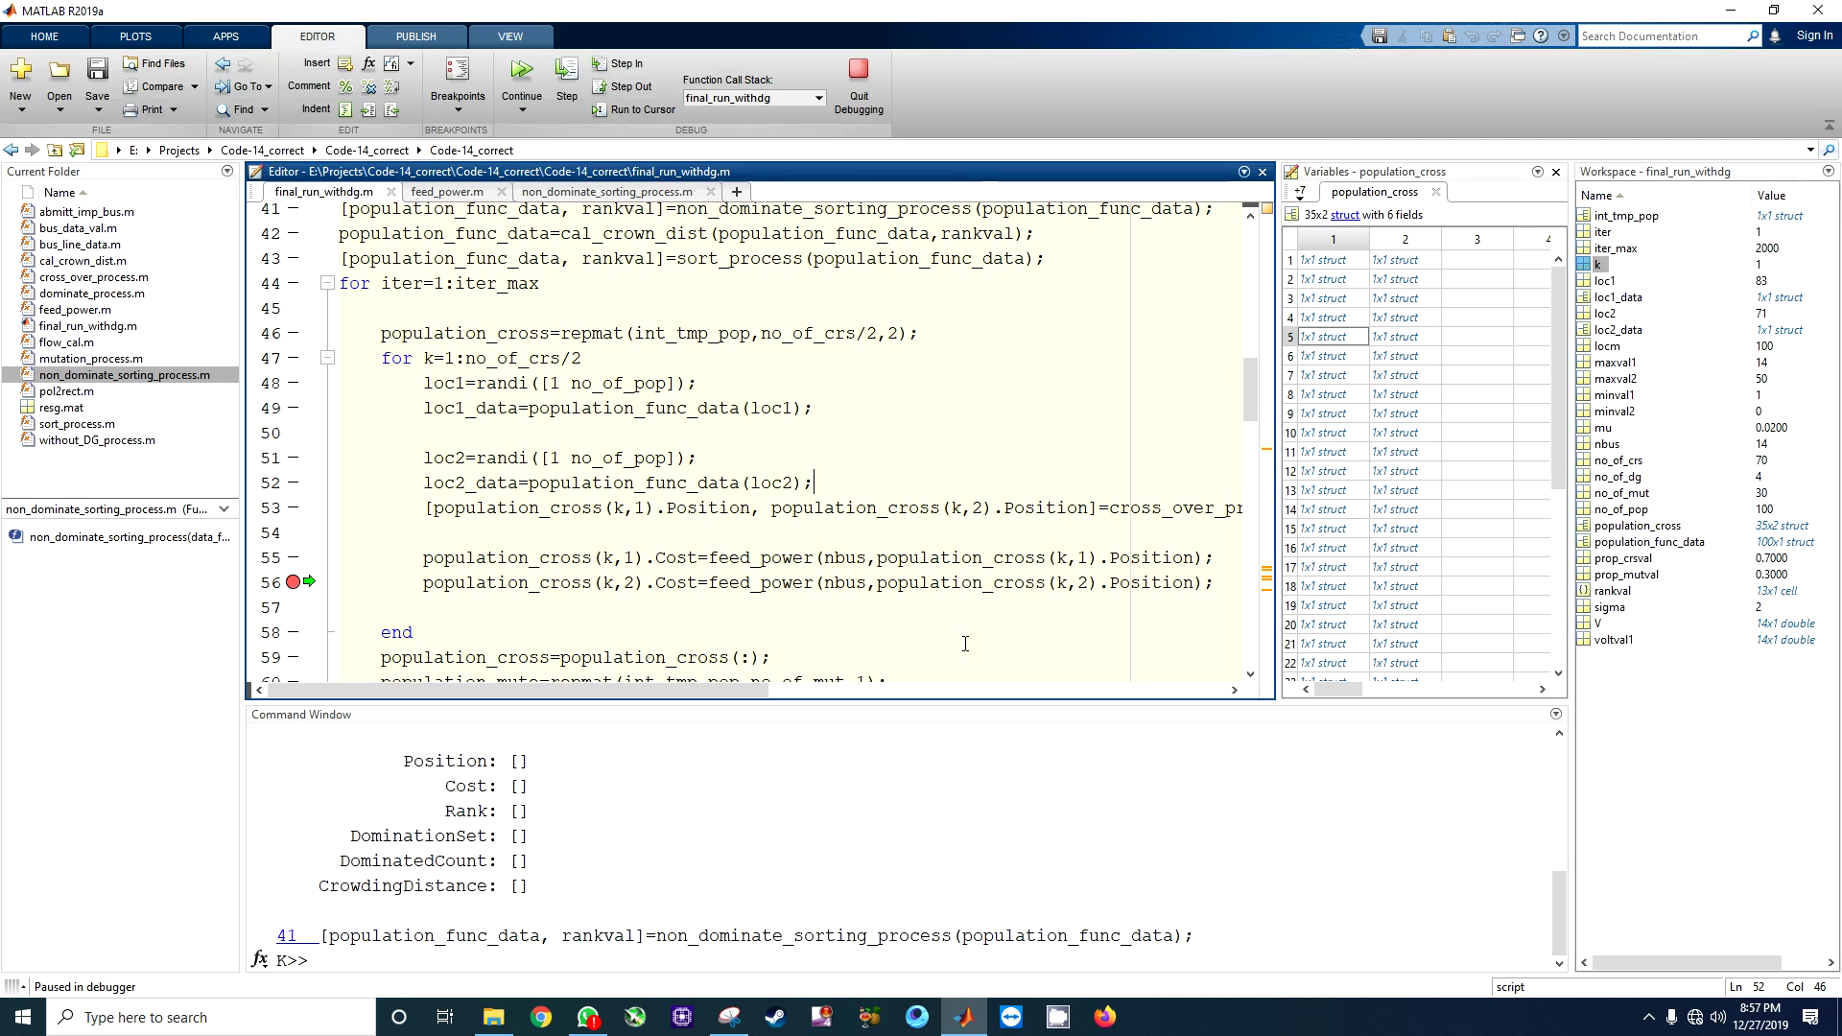
# - Step into the second iteration (k=2) and check the fields of population_cross(1,1) against the k,2 index
pyautogui.click(567, 84)
pyautogui.click(567, 89)
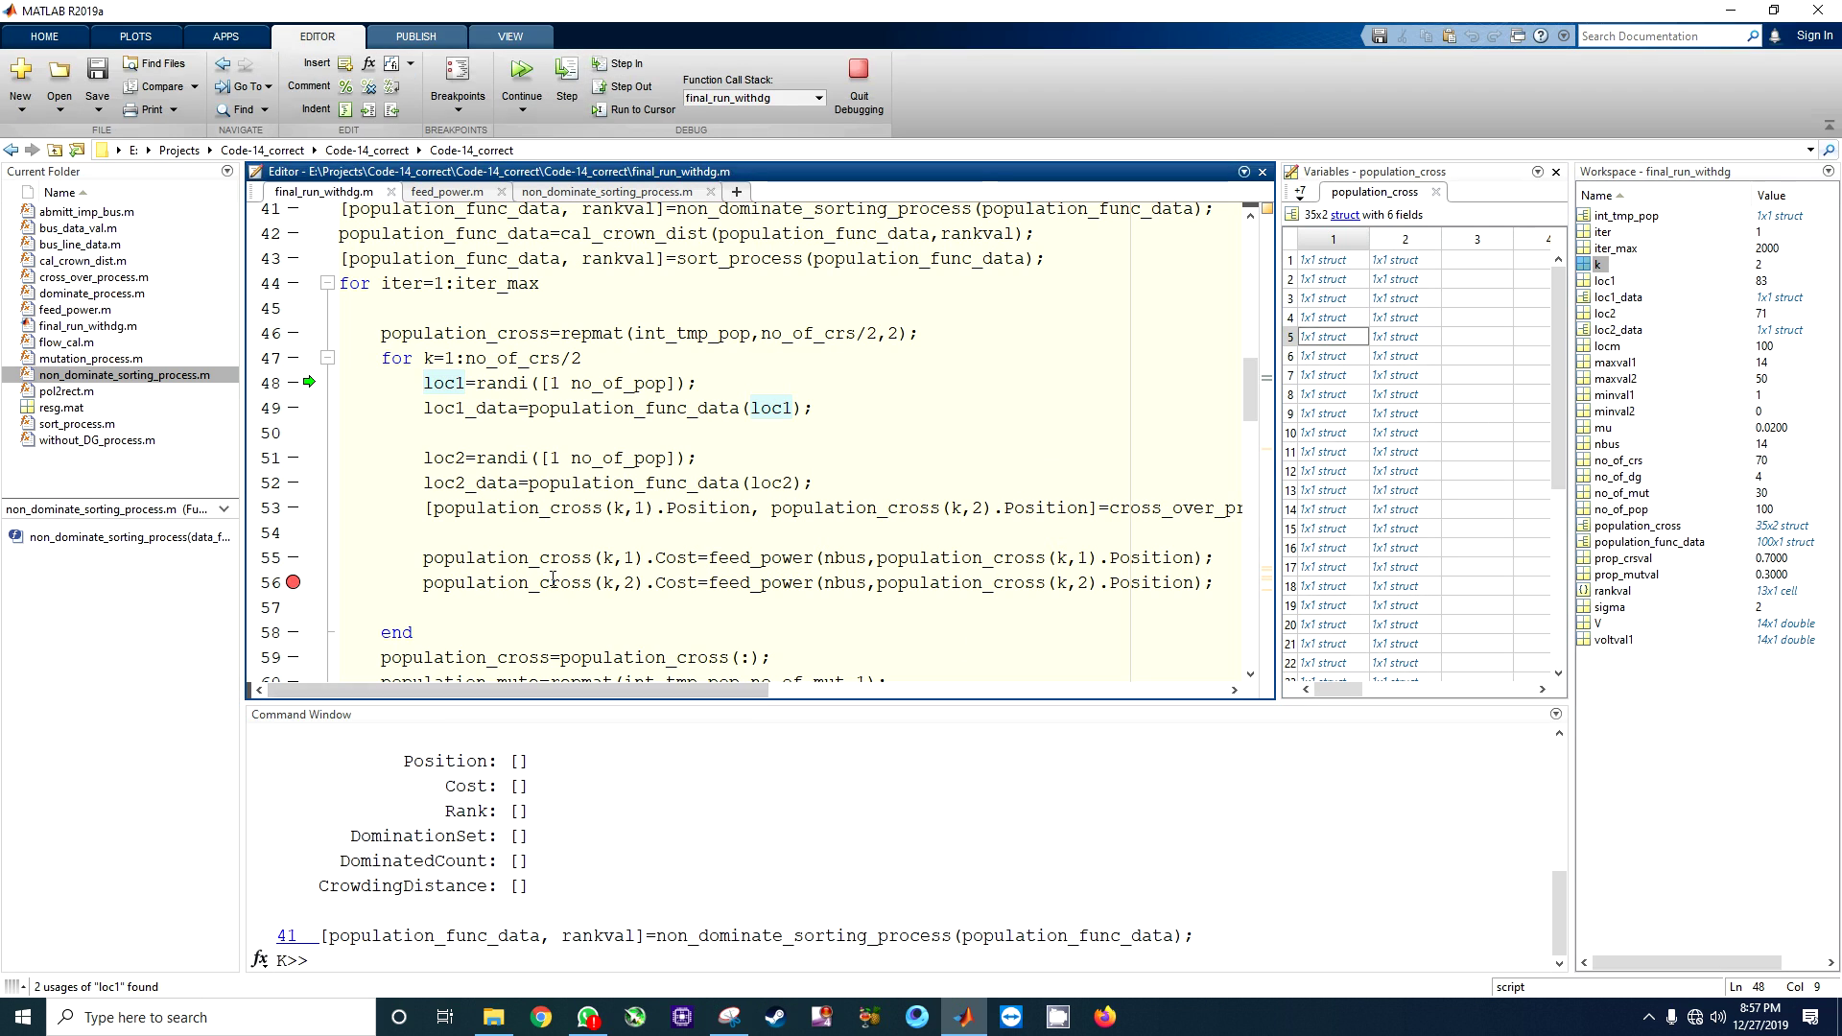
pyautogui.click(1324, 260)
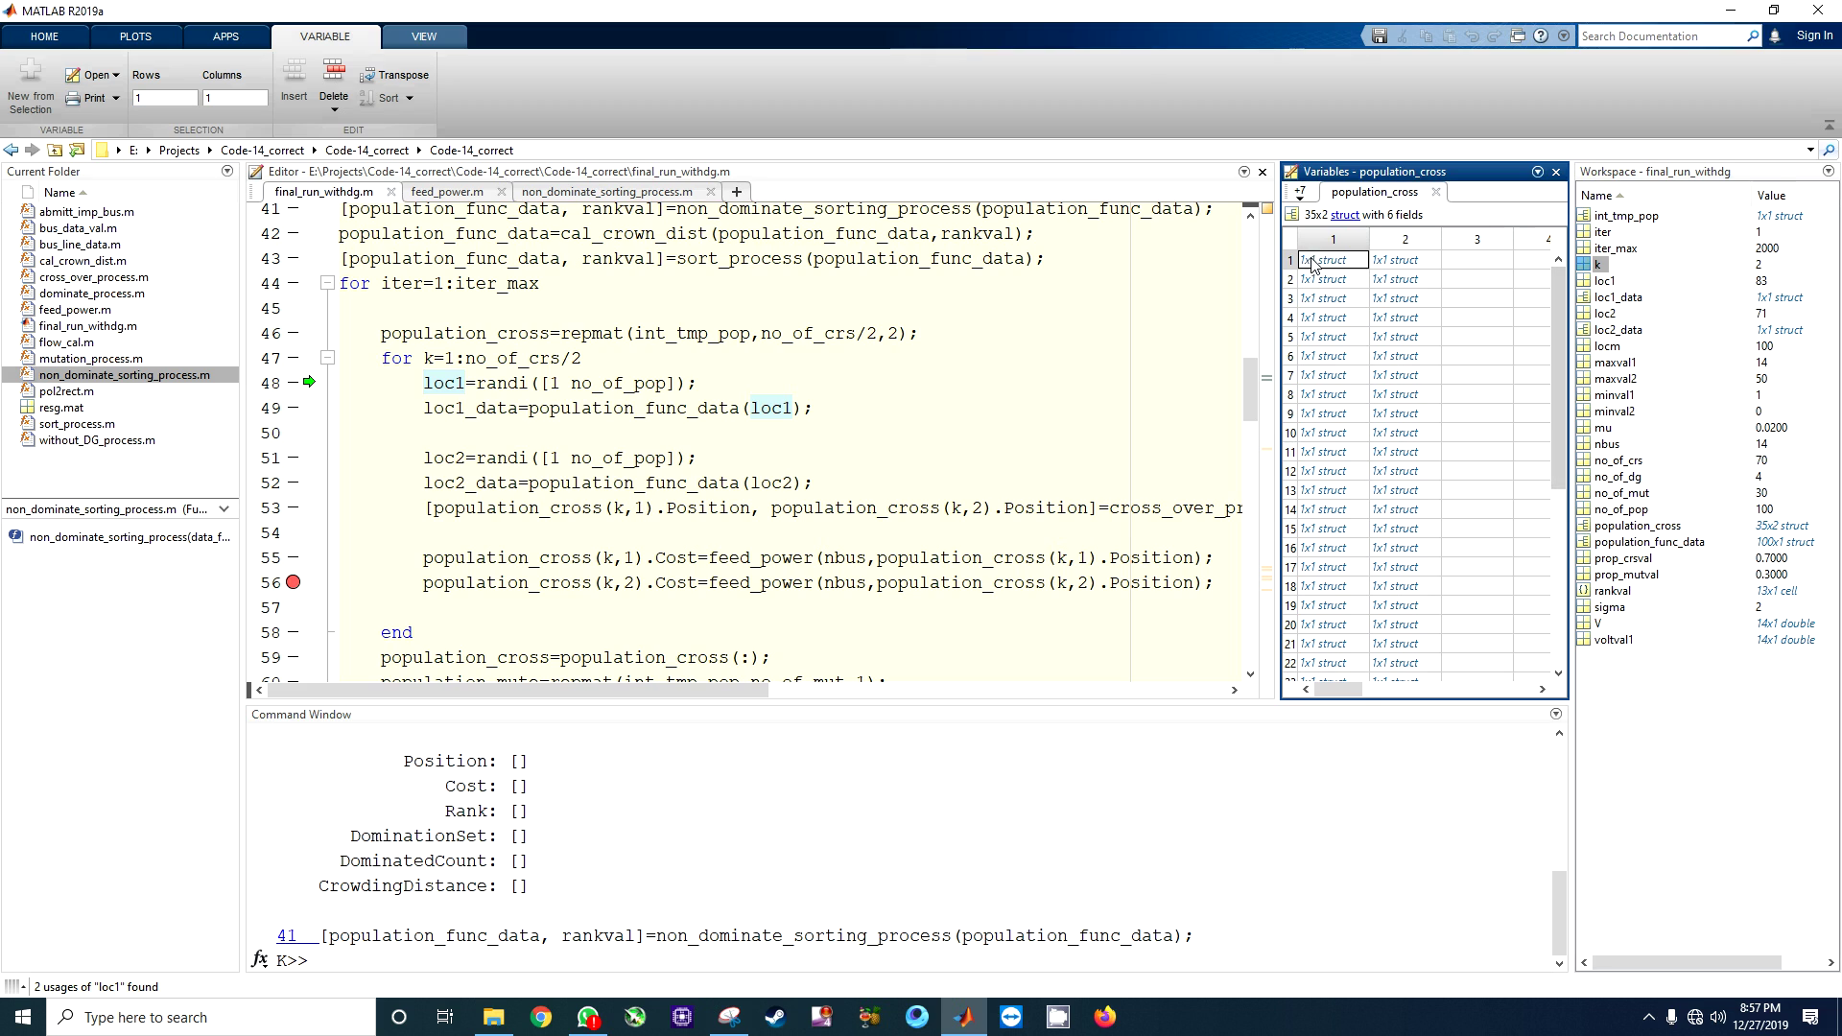
pyautogui.doubleClick(1318, 261)
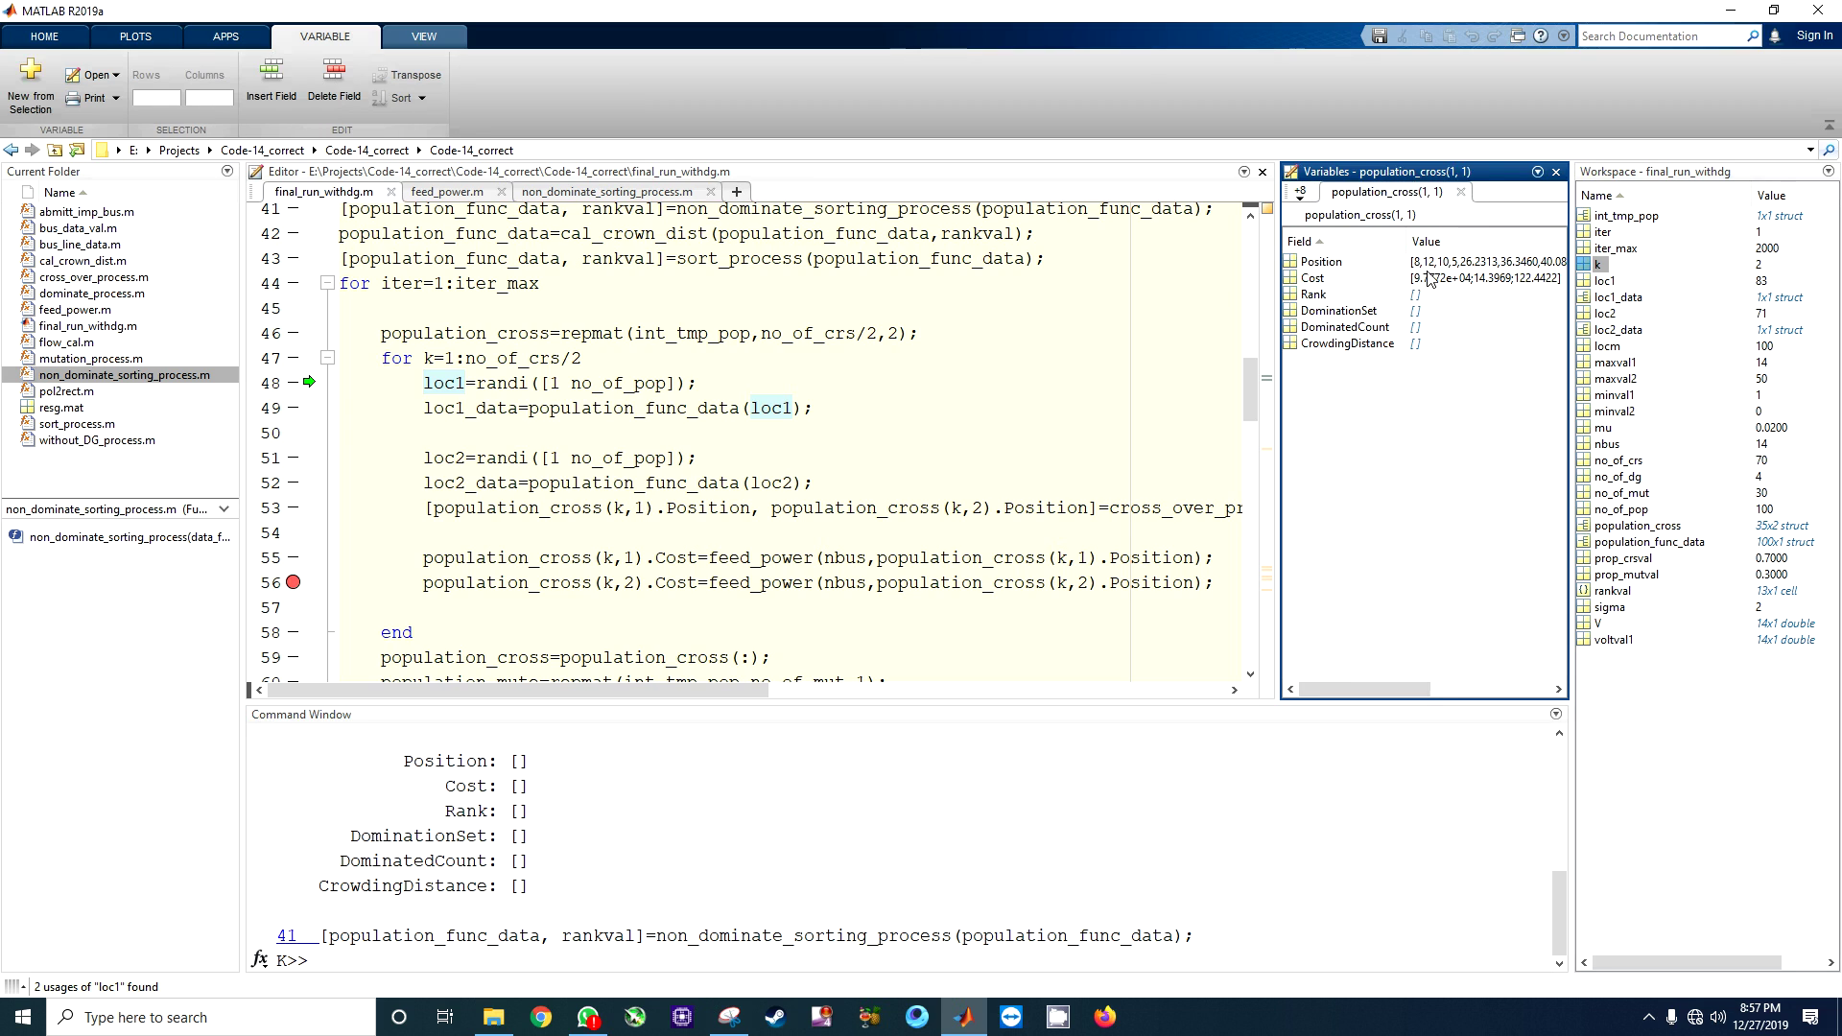
pyautogui.click(1463, 195)
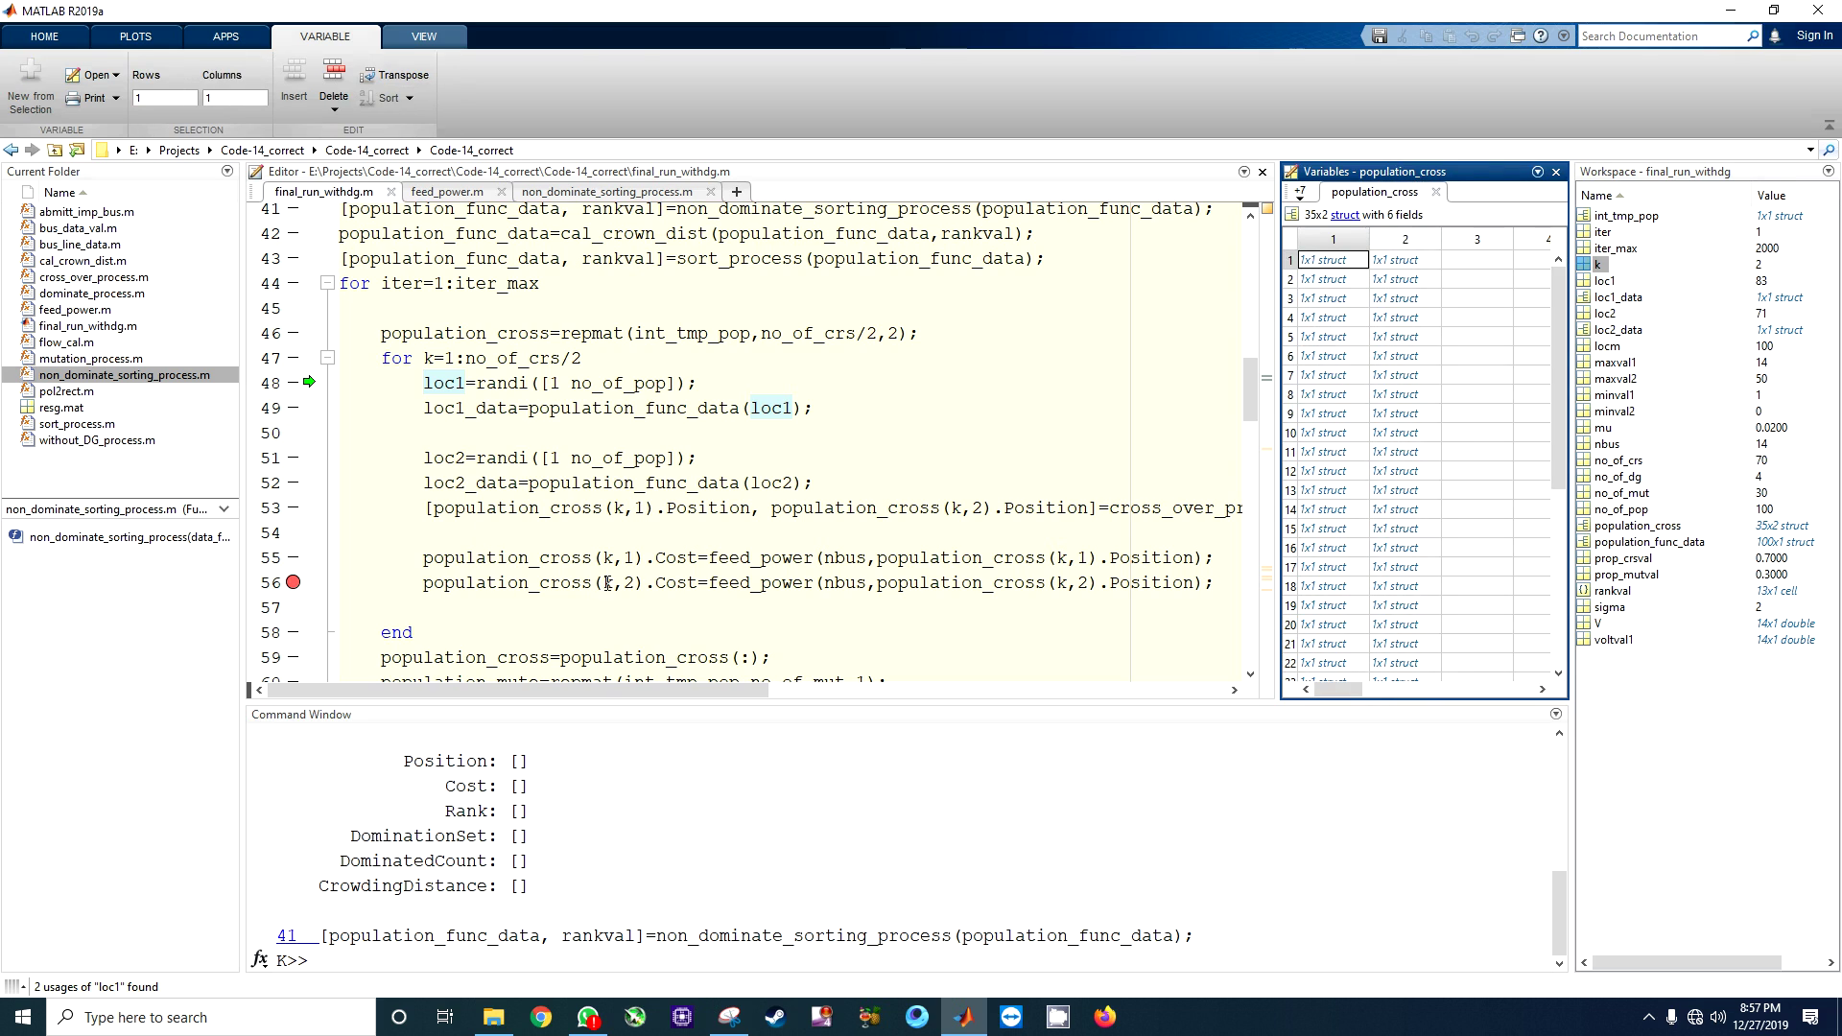
pyautogui.moveTo(605, 581); pyautogui.dragTo(636, 582)
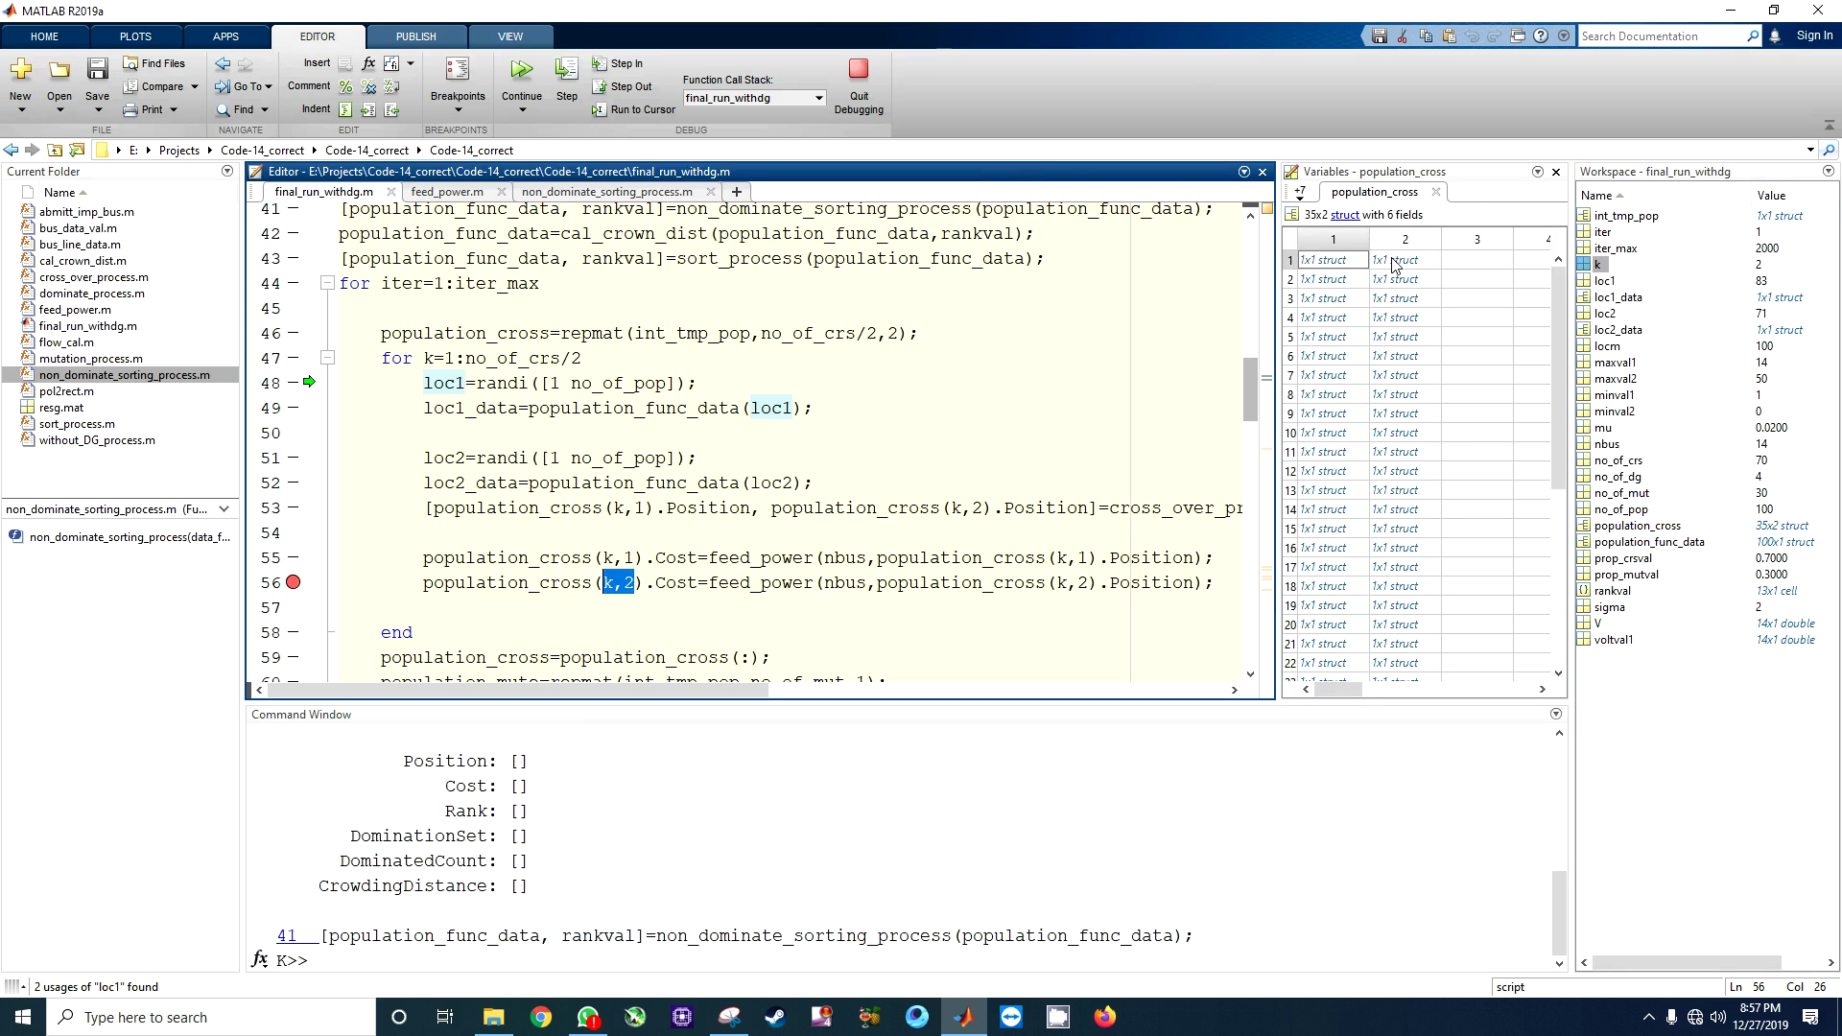
# - Inspect elements (1,2), (5,1) and (4,1) of population_cross, still mostly empty
pyautogui.doubleClick(1392, 264)
pyautogui.click(1464, 196)
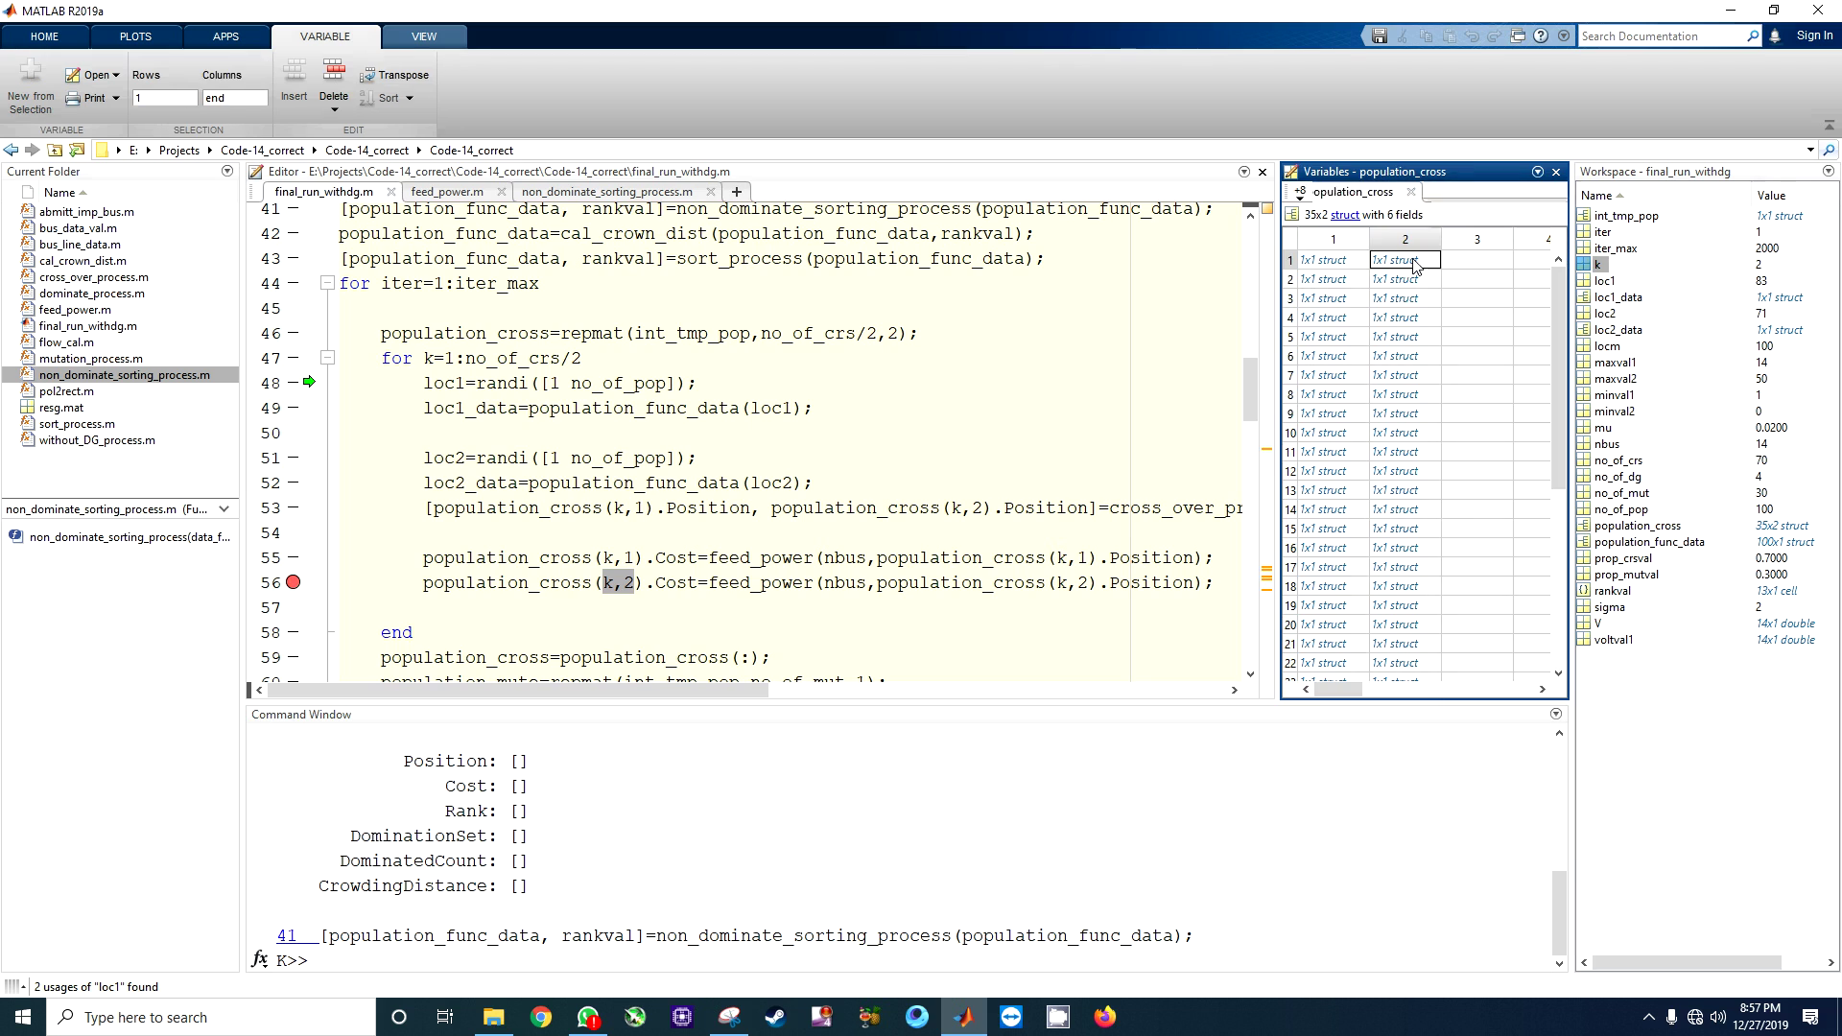
pyautogui.doubleClick(1324, 335)
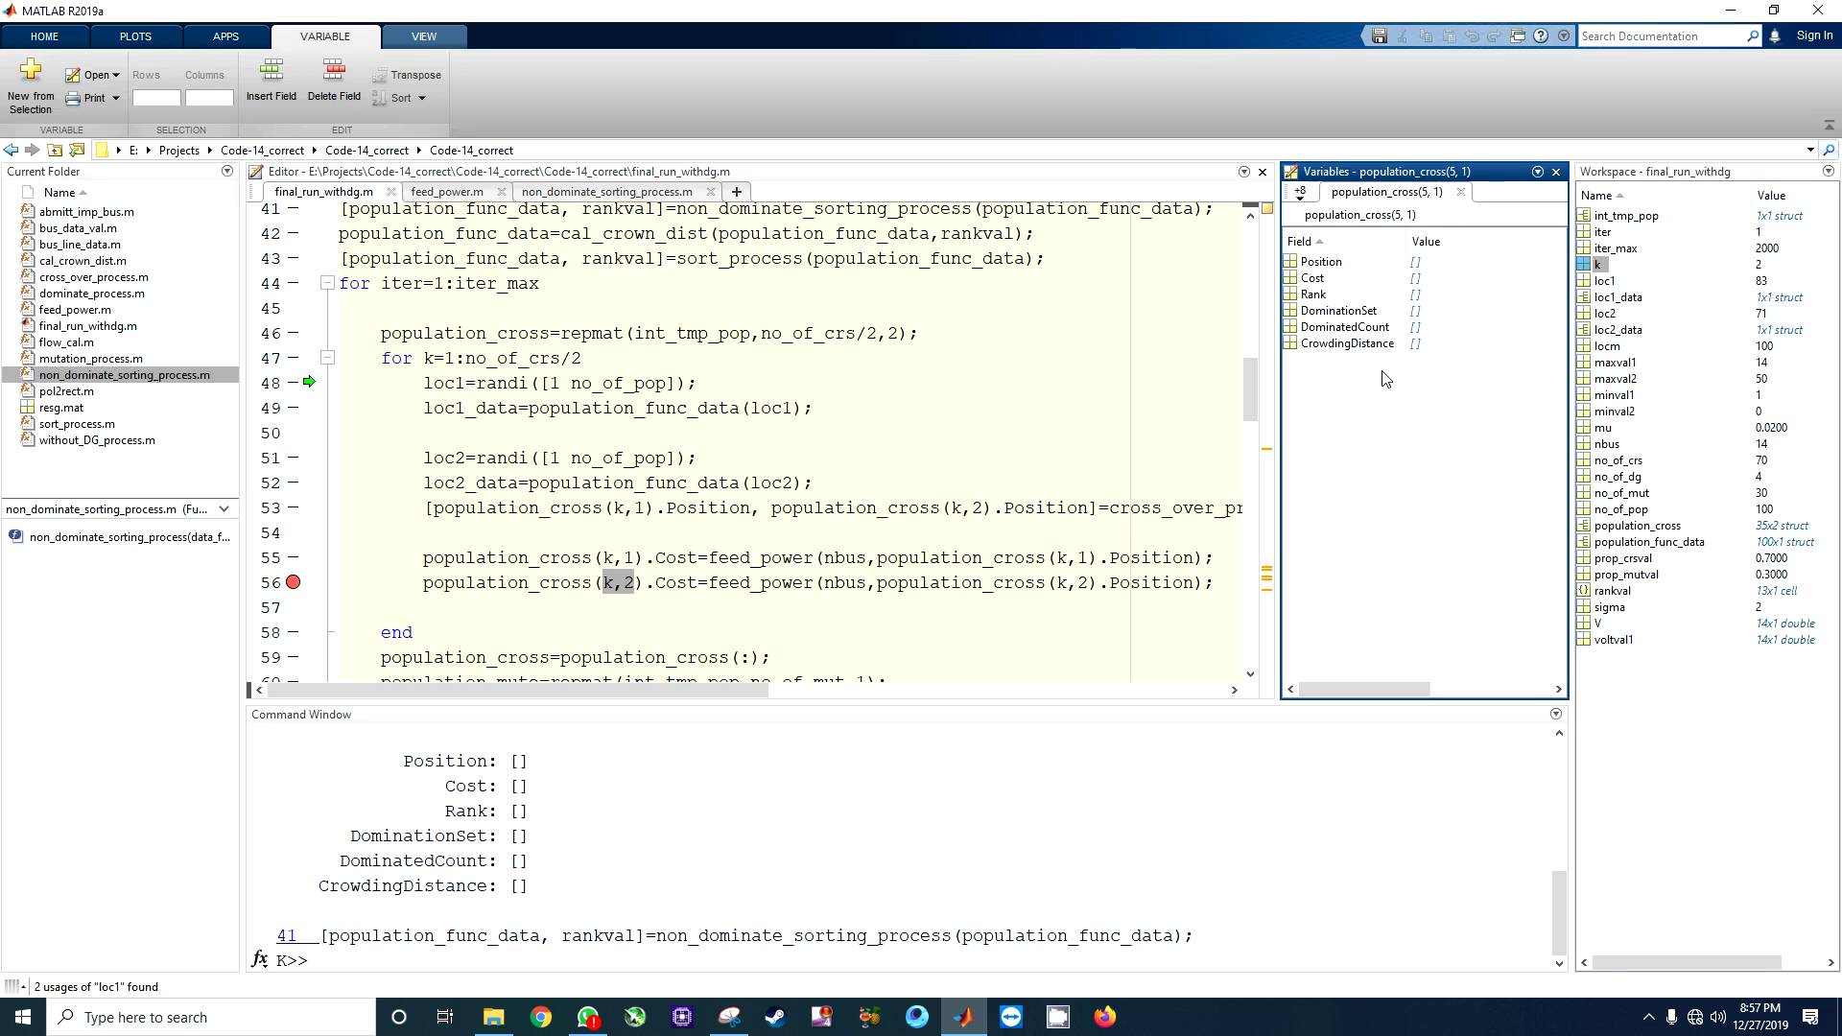
pyautogui.click(1461, 192)
pyautogui.click(685, 631)
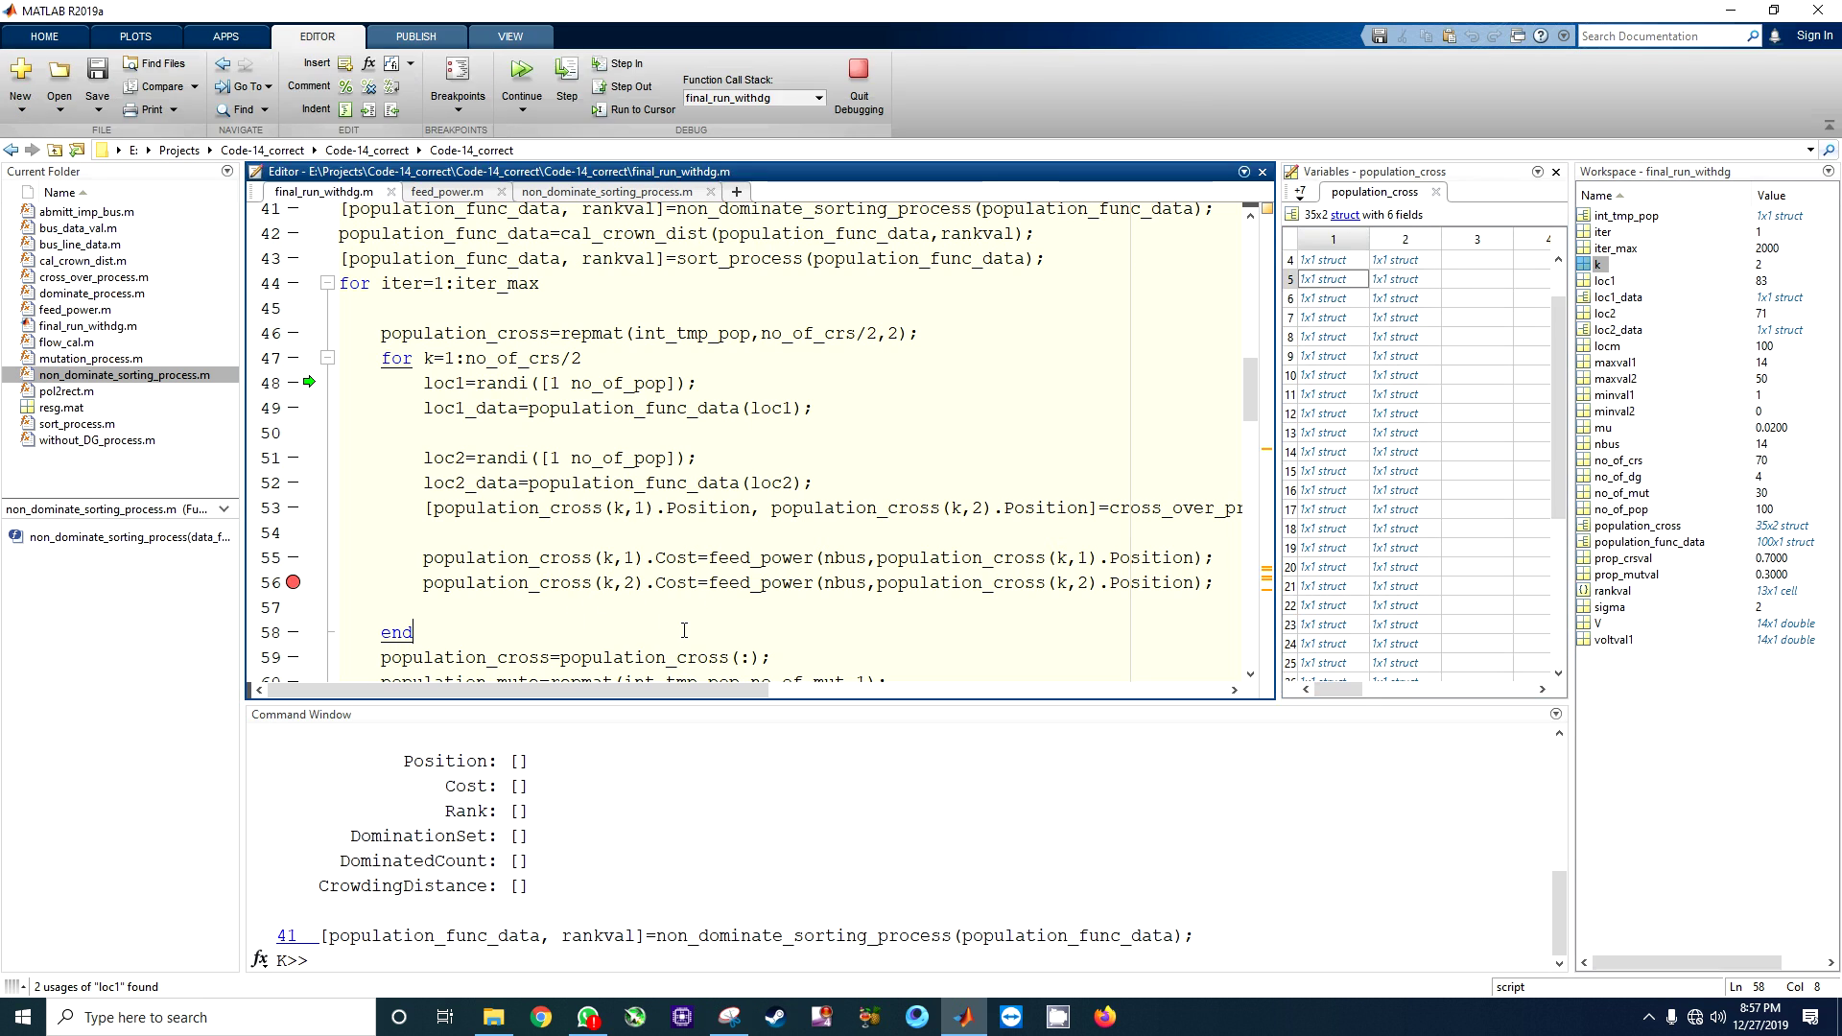
pyautogui.doubleClick(1325, 279)
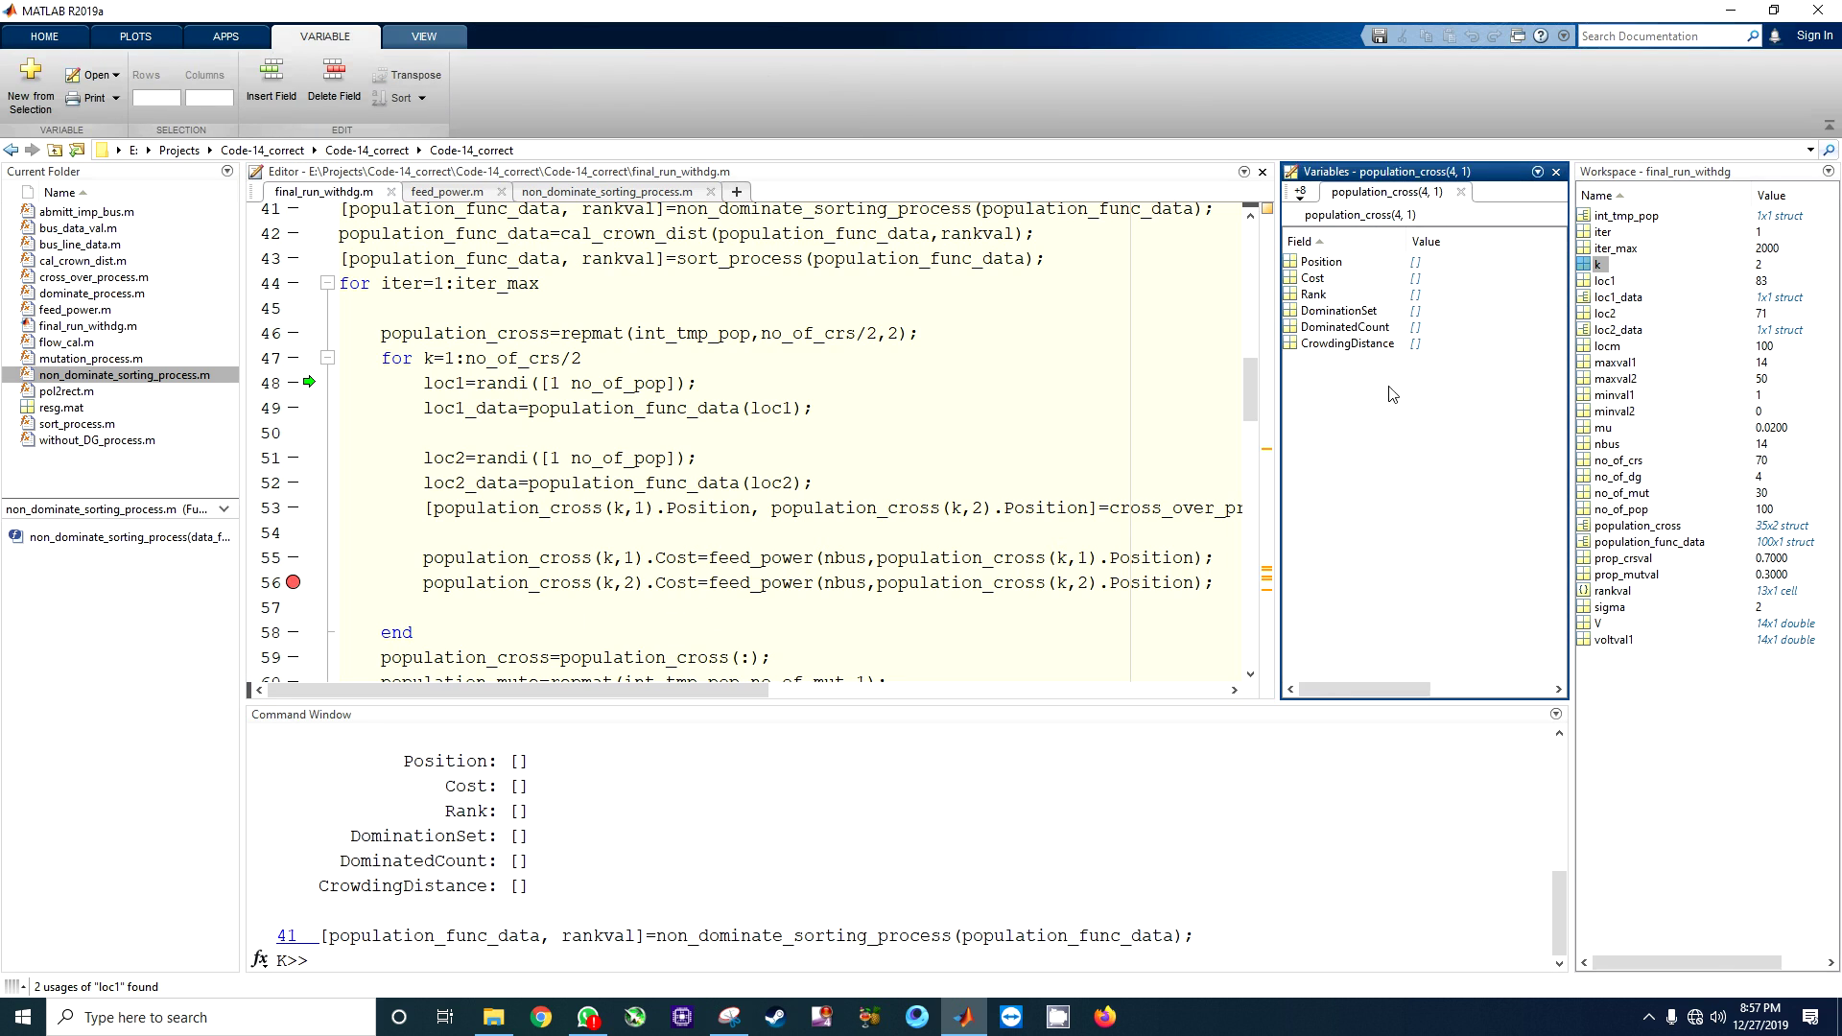
pyautogui.click(1461, 193)
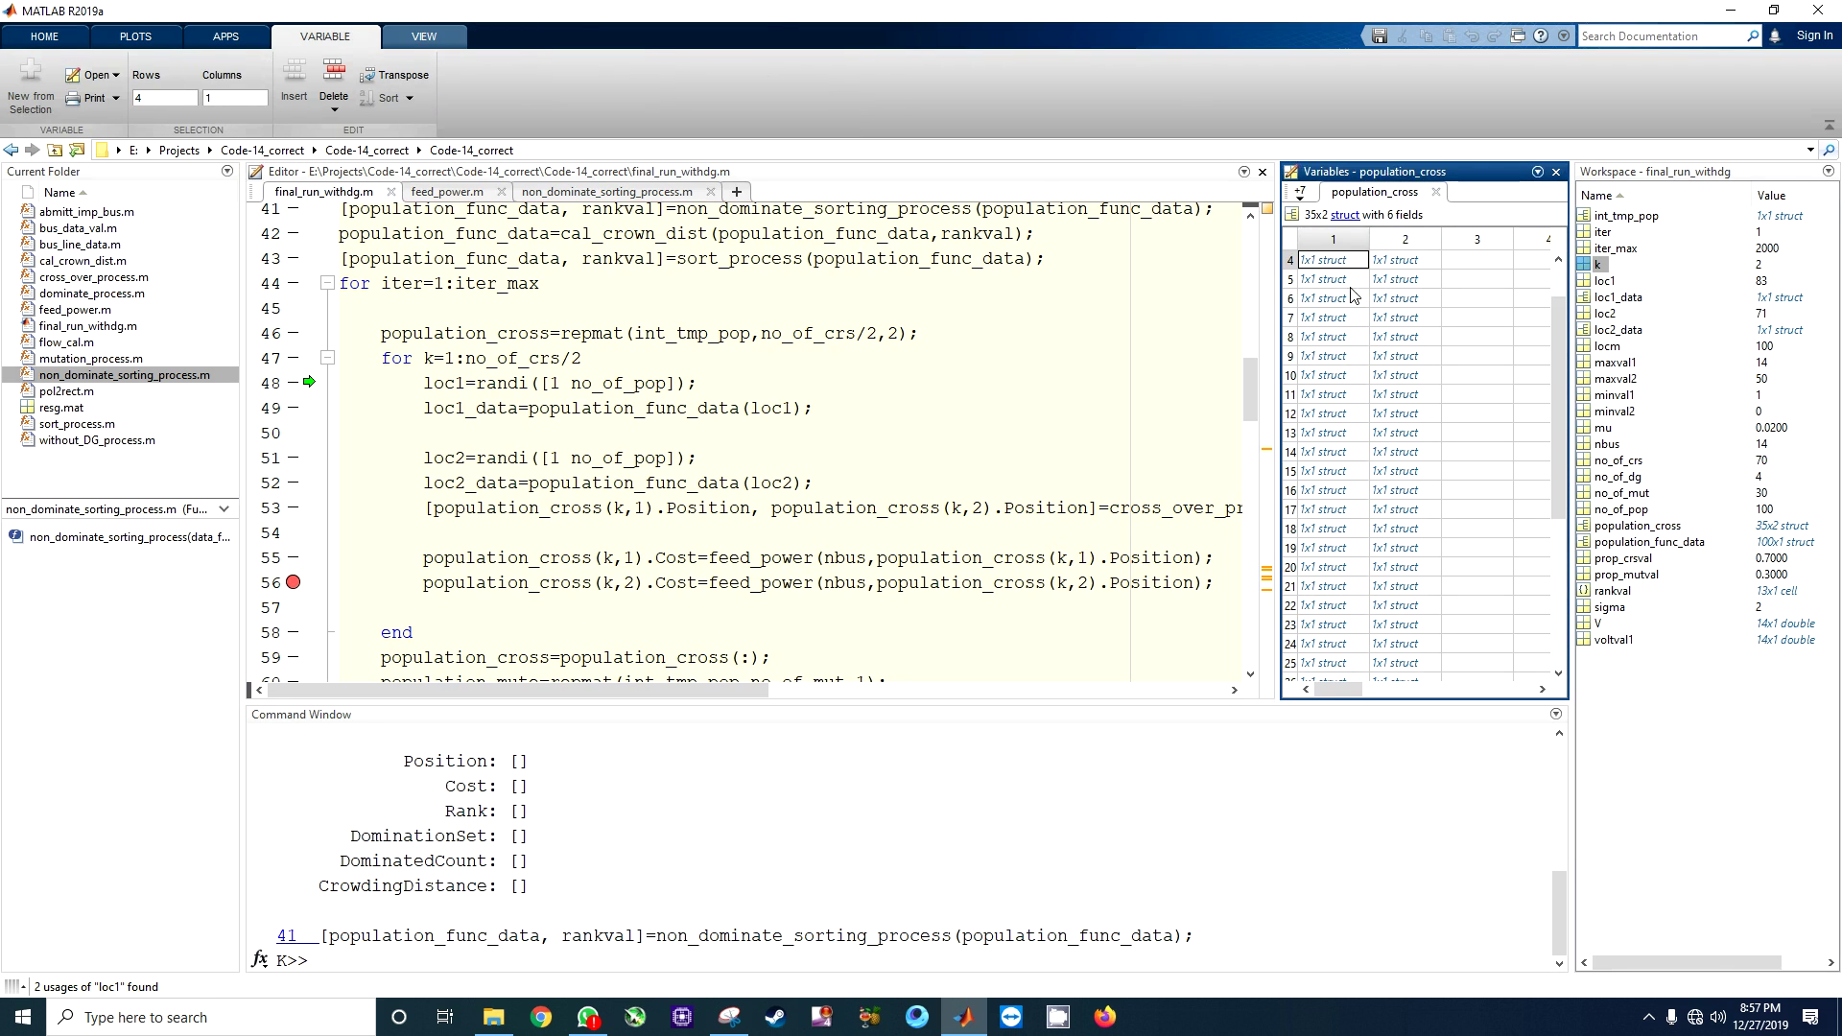
pyautogui.doubleClick(1319, 264)
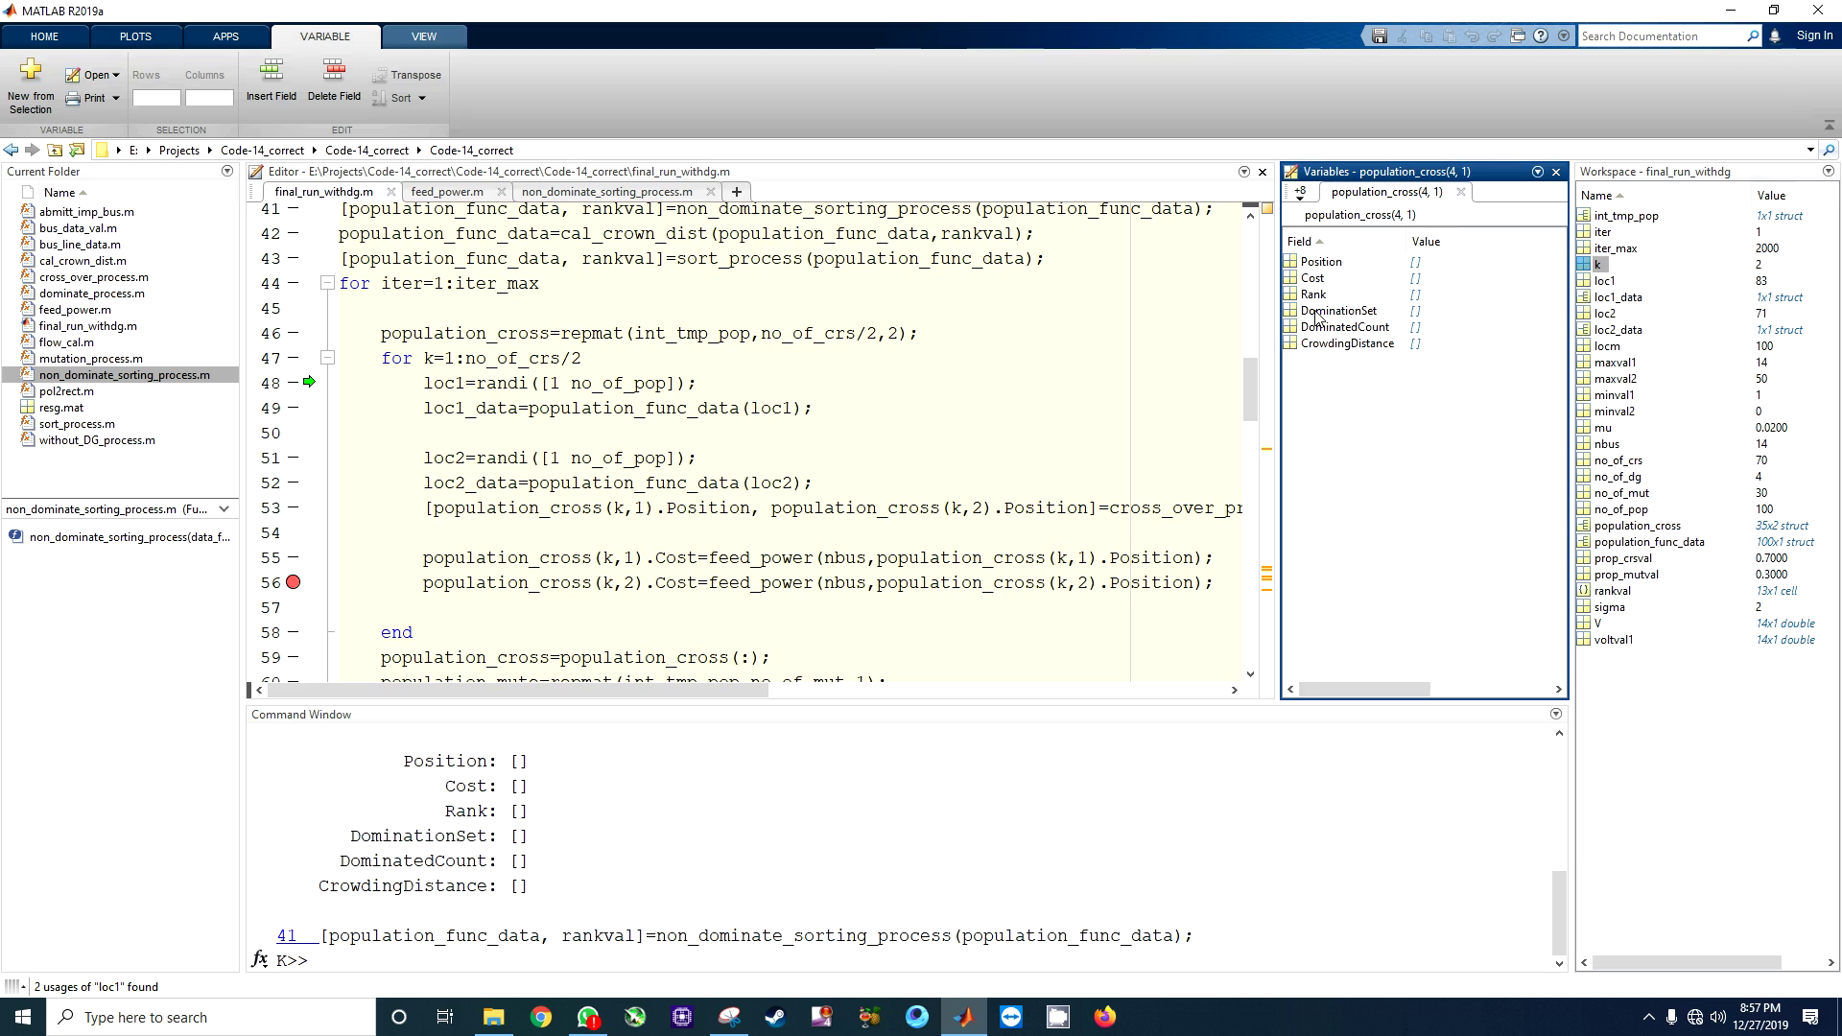
pyautogui.click(1463, 194)
pyautogui.scroll(1, 1382, 361)
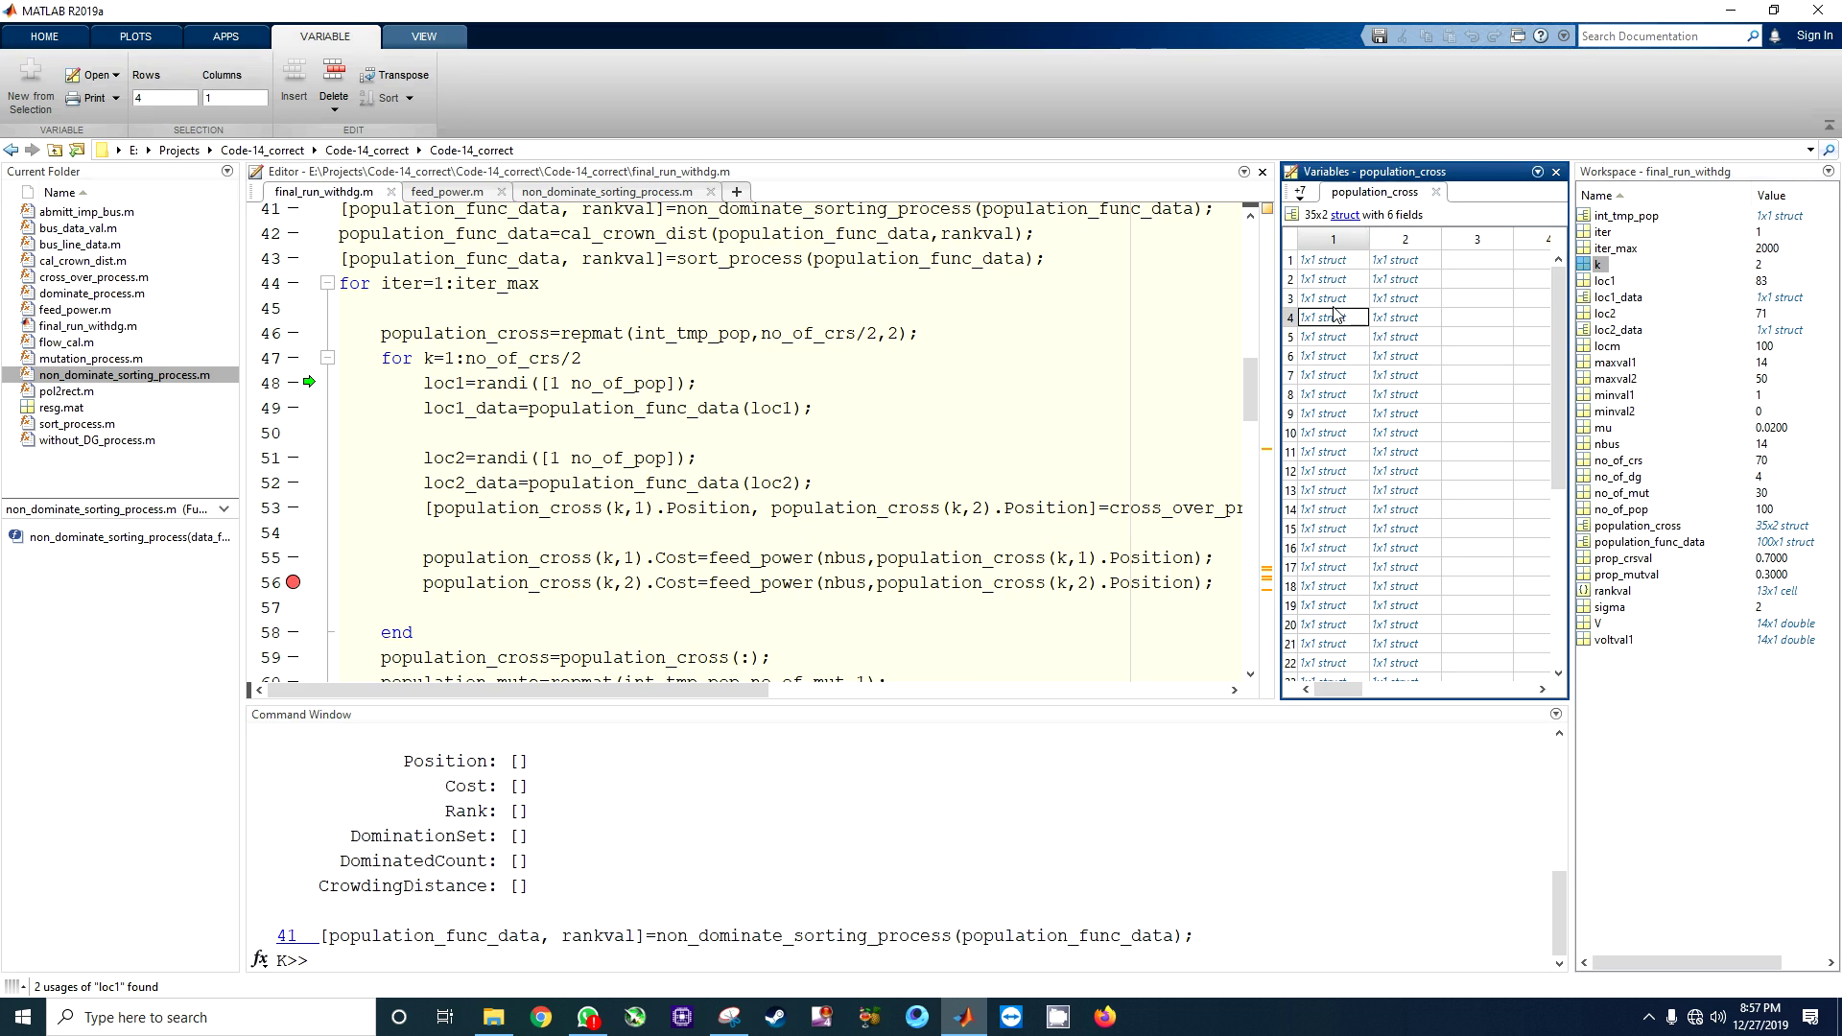
# - Confirm population_cross(1,1) now holds a filled Position and three-value Cost, then bring up feed_power.m
pyautogui.doubleClick(1324, 263)
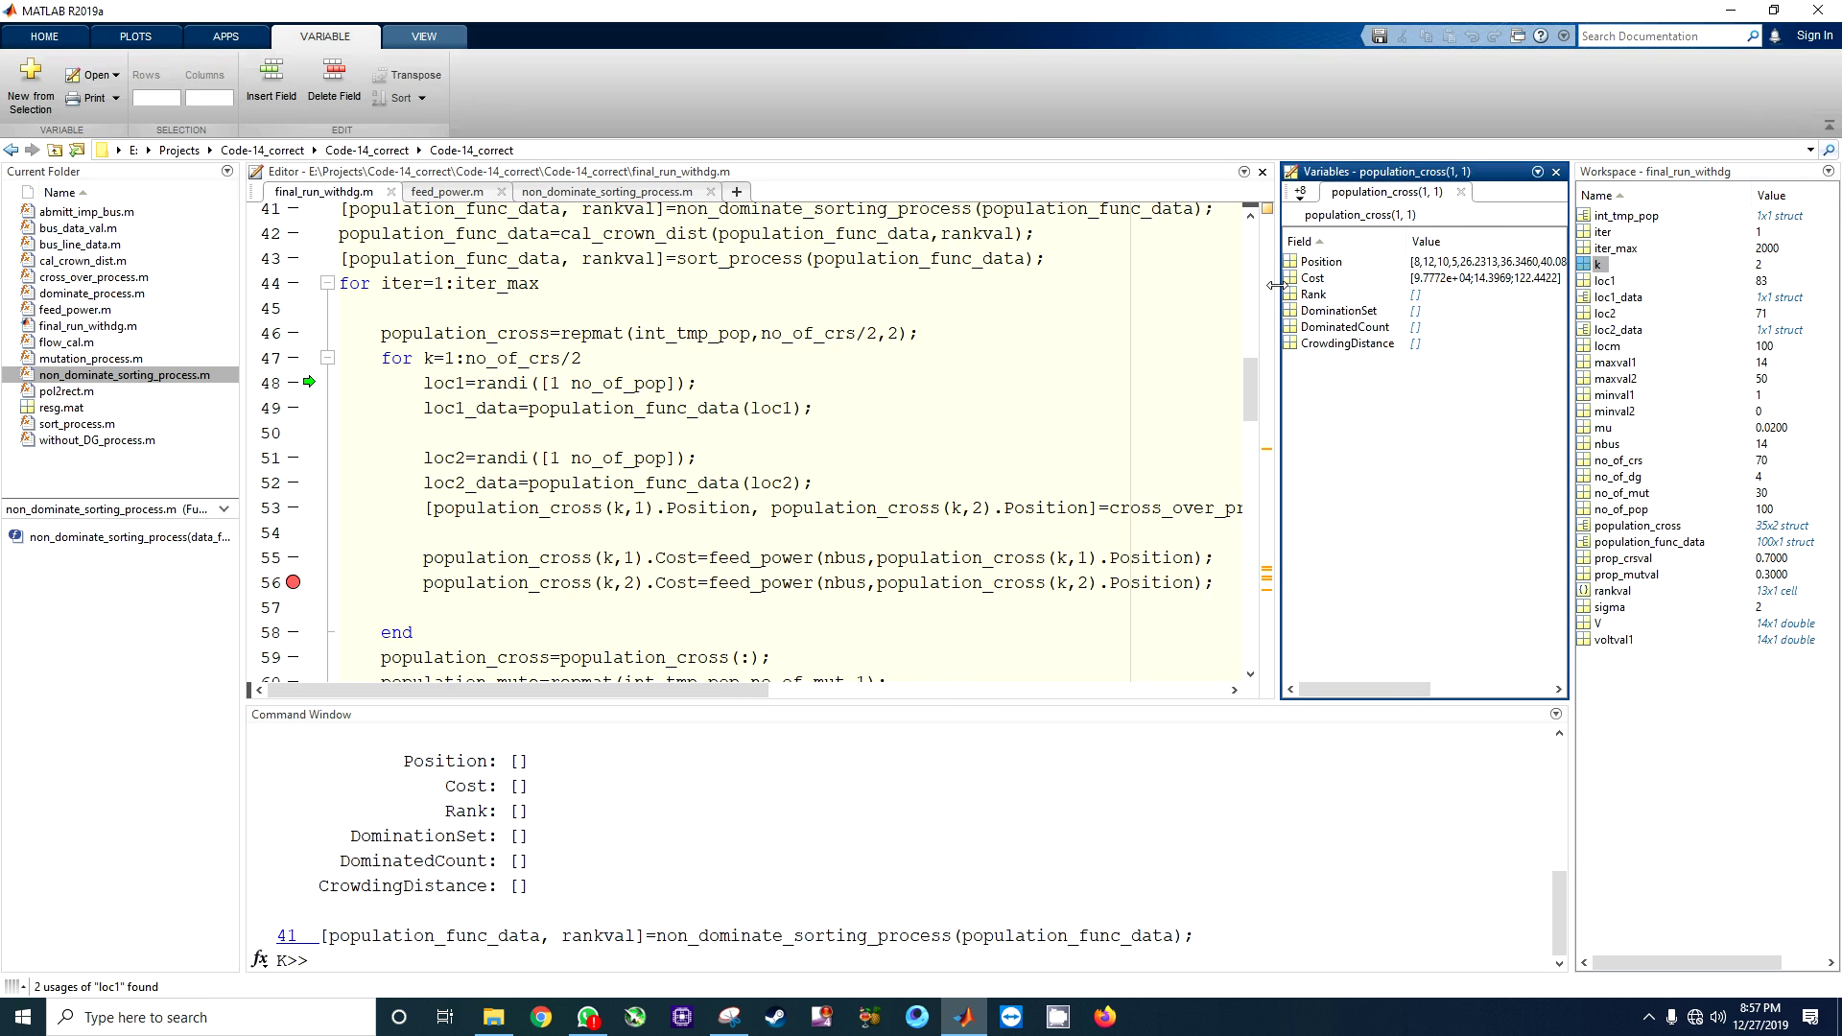
pyautogui.moveTo(1280, 295); pyautogui.dragTo(973, 300)
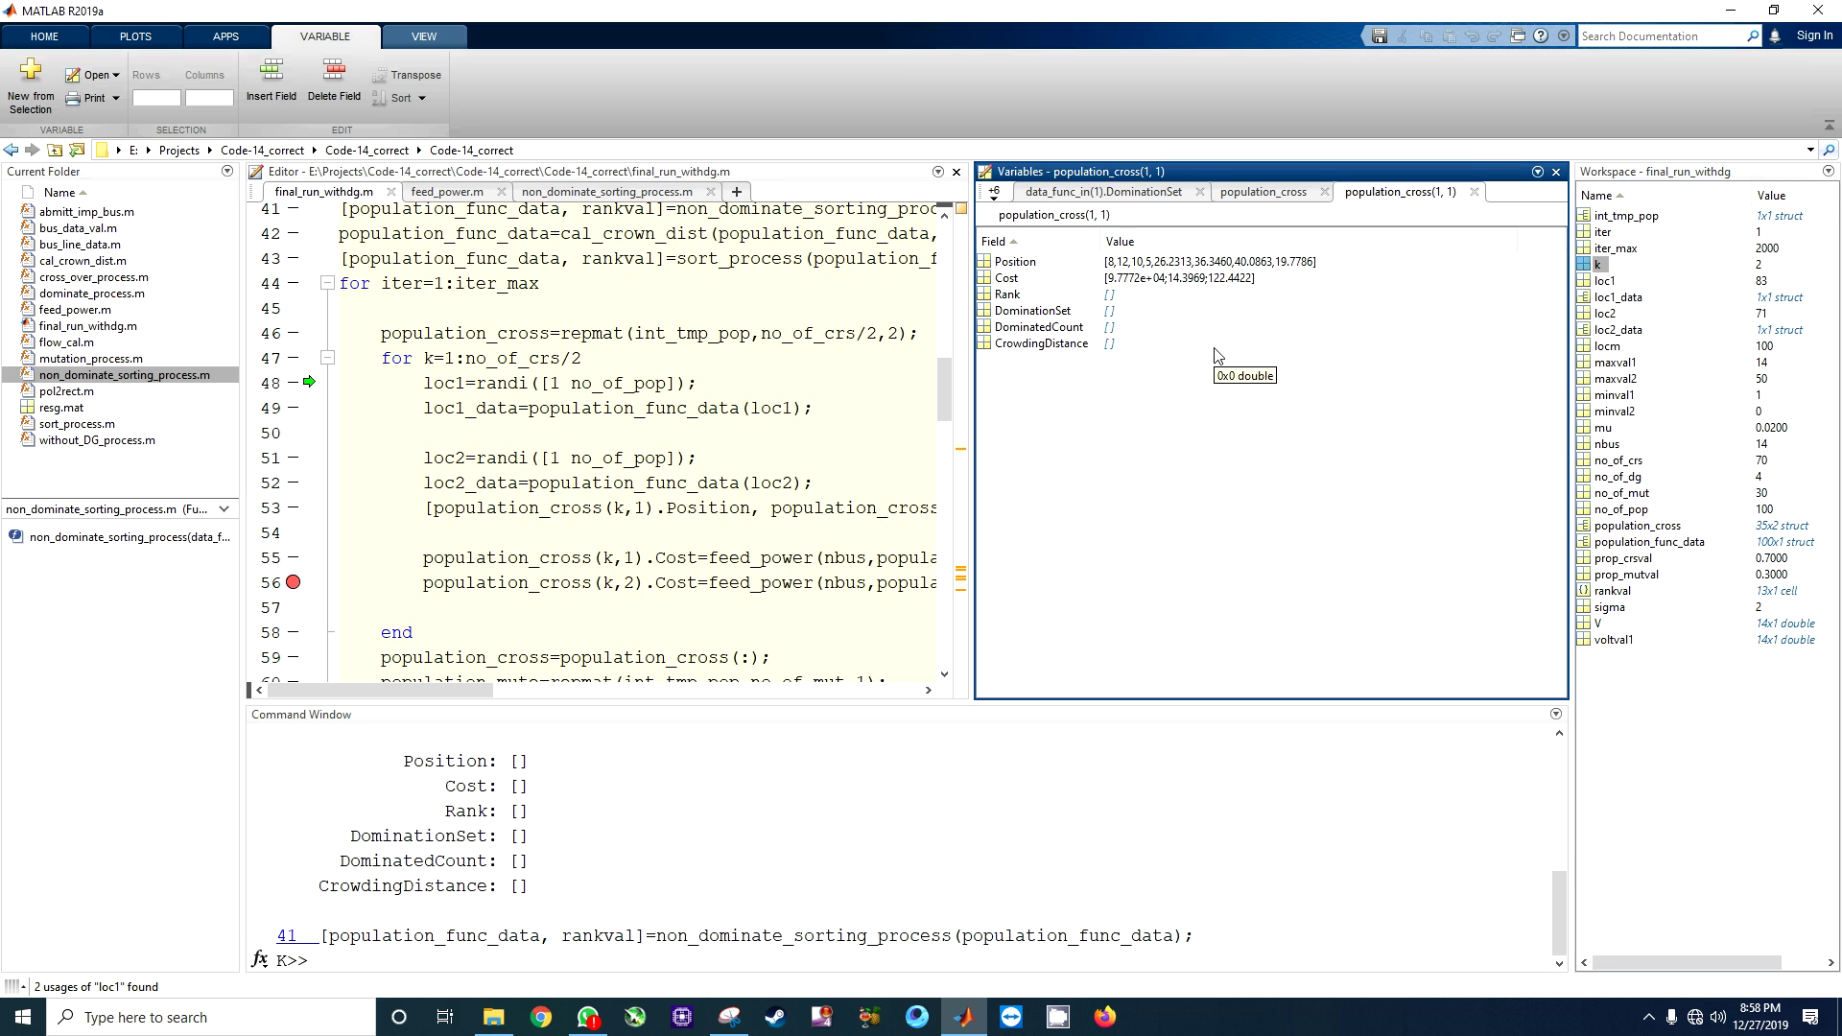
pyautogui.click(1141, 277)
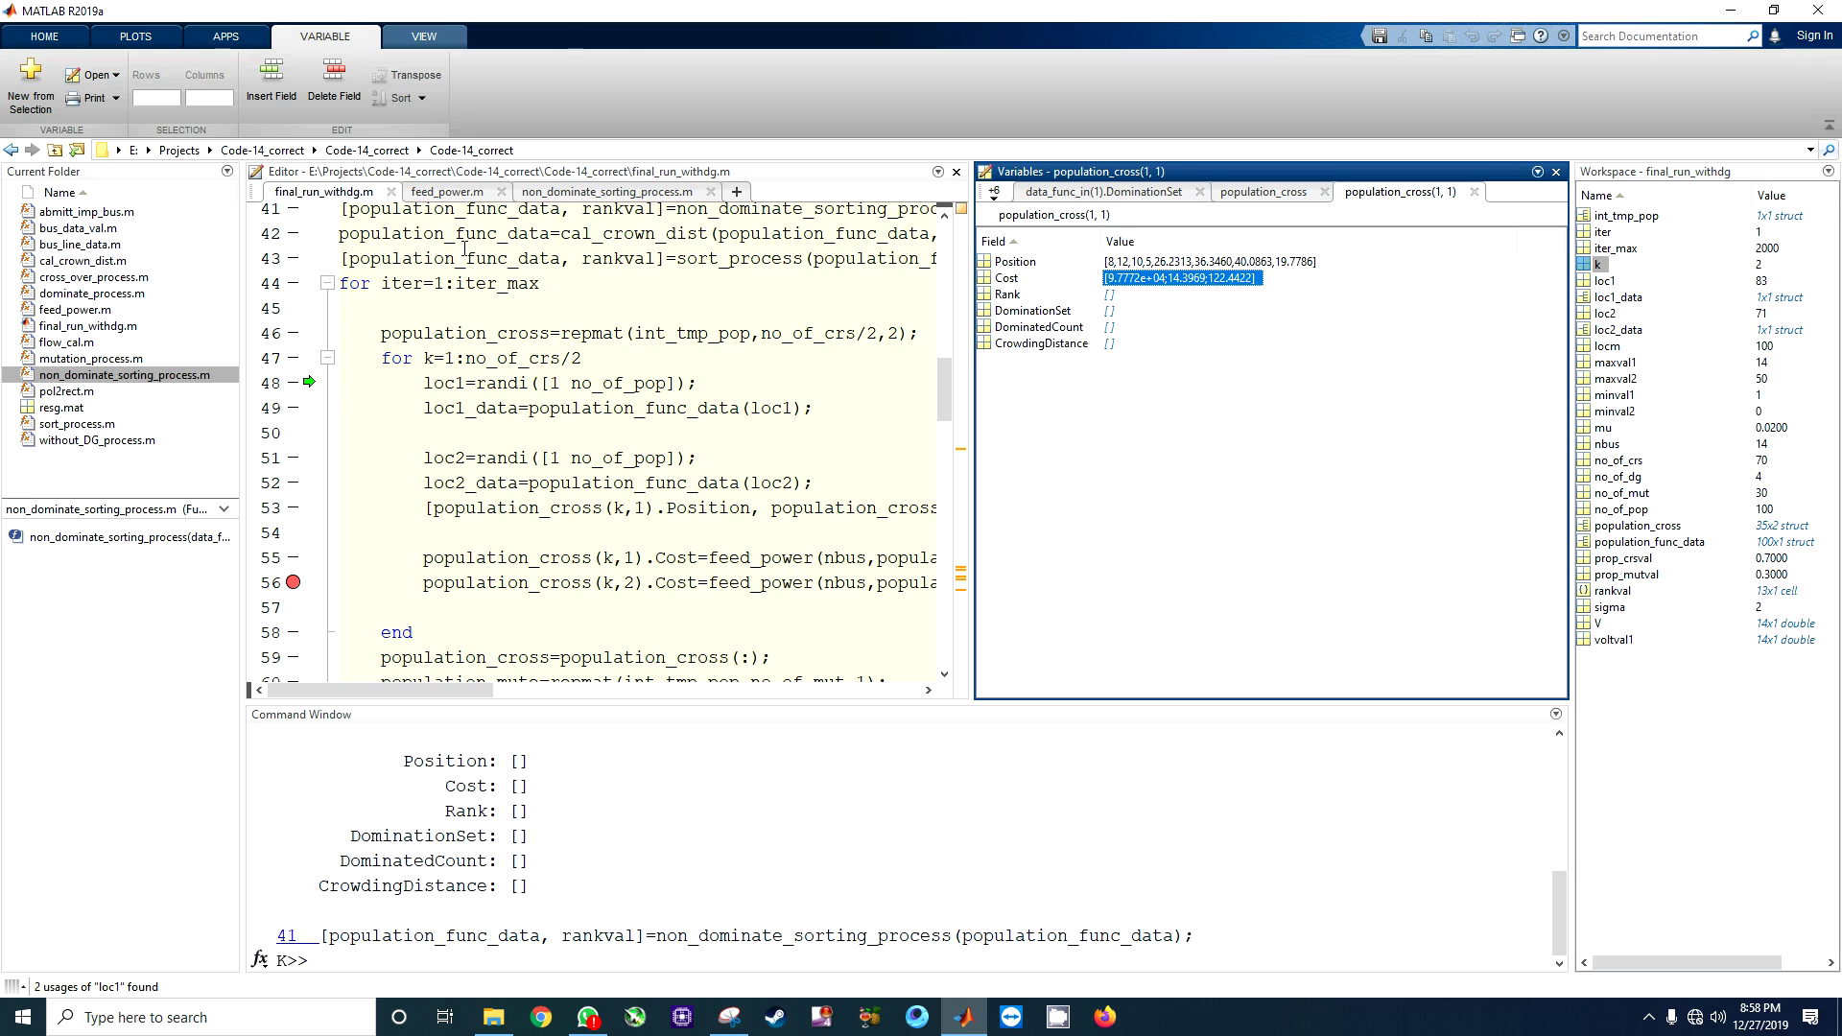
pyautogui.click(446, 192)
pyautogui.scroll(-5, 594, 548)
pyautogui.scroll(-5, 594, 587)
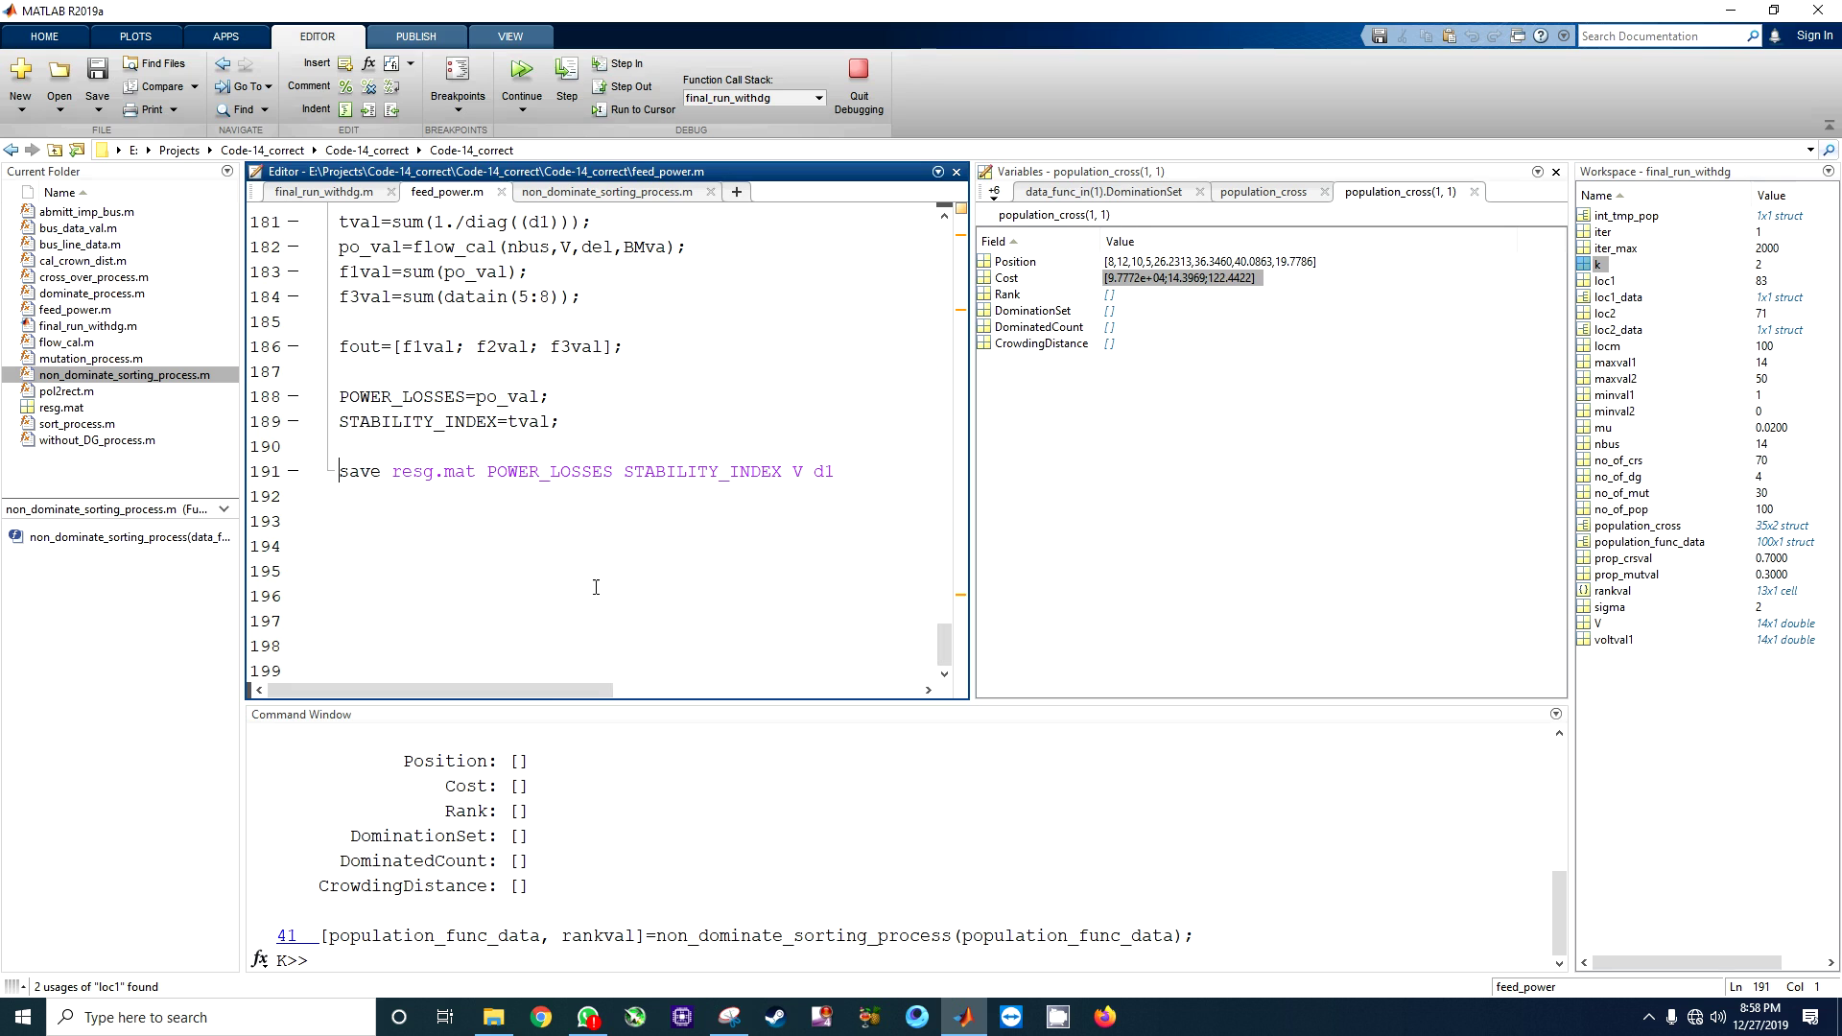
pyautogui.scroll(5, 526, 466)
pyautogui.scroll(5, 548, 444)
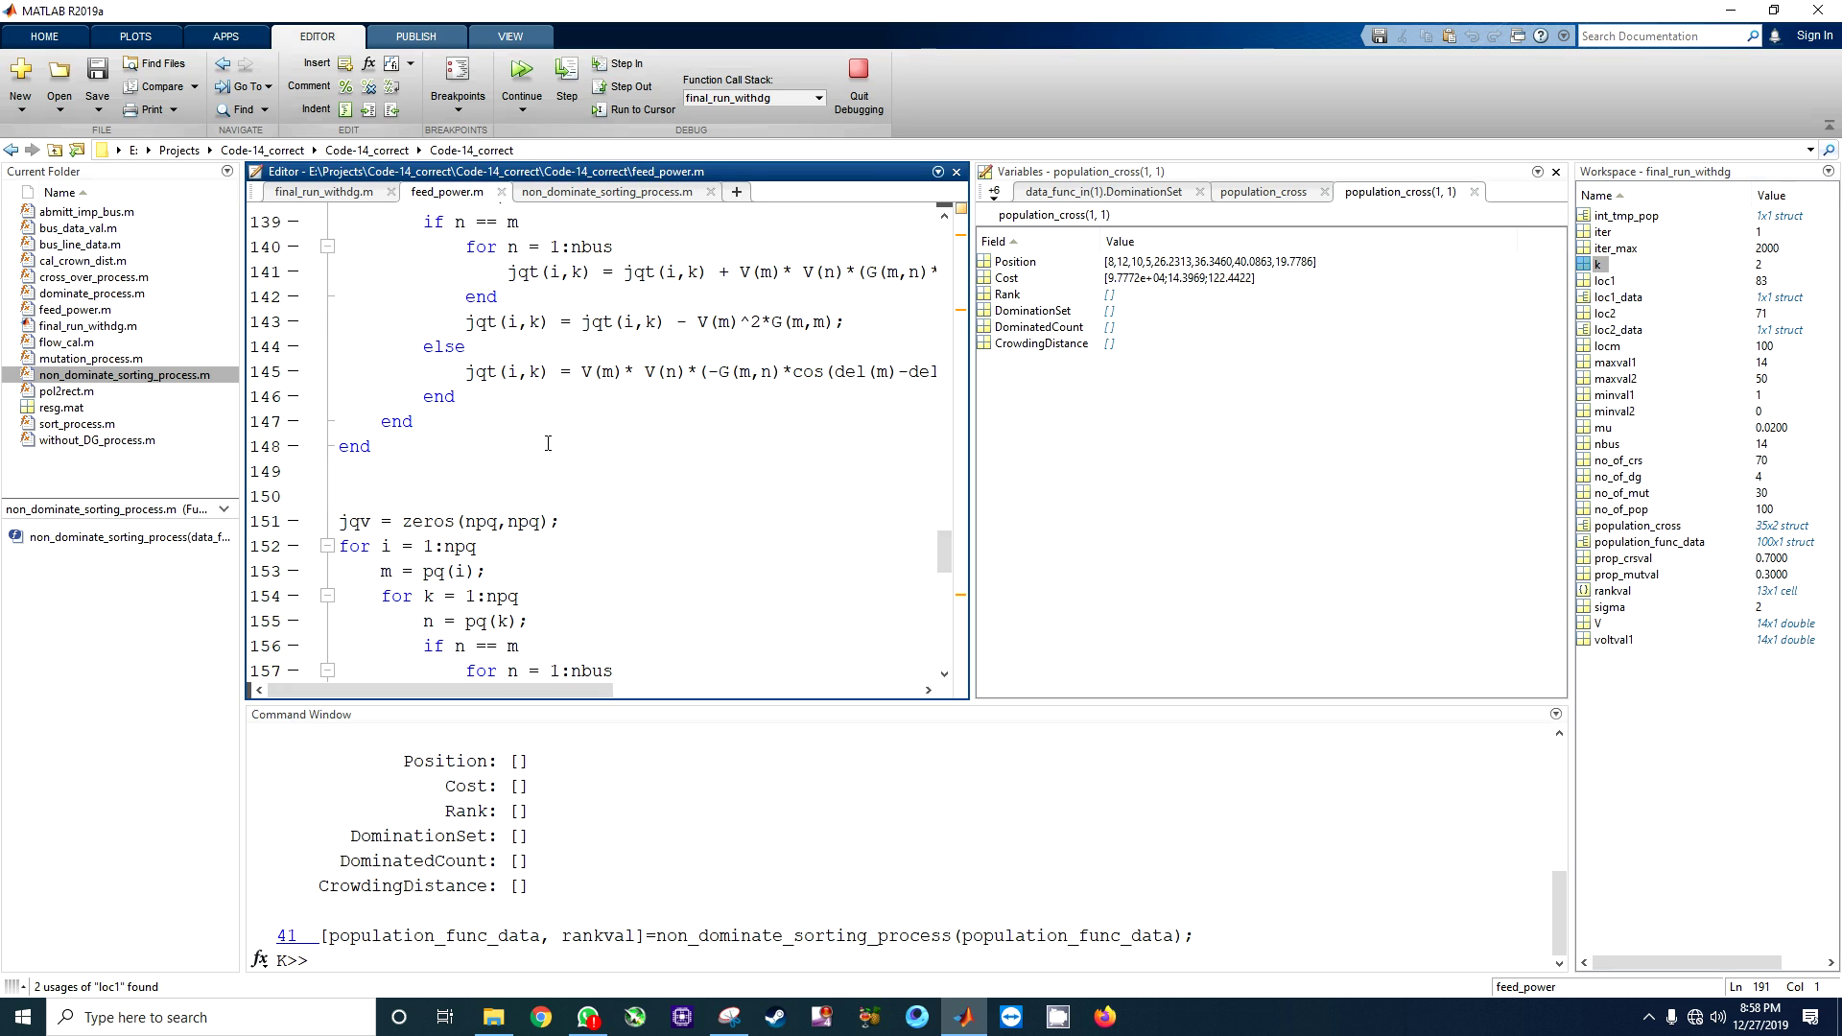
pyautogui.moveTo(942, 546)
pyautogui.mouseDown()
pyautogui.moveTo(943, 231)
pyautogui.moveTo(962, 701)
pyautogui.mouseUp()
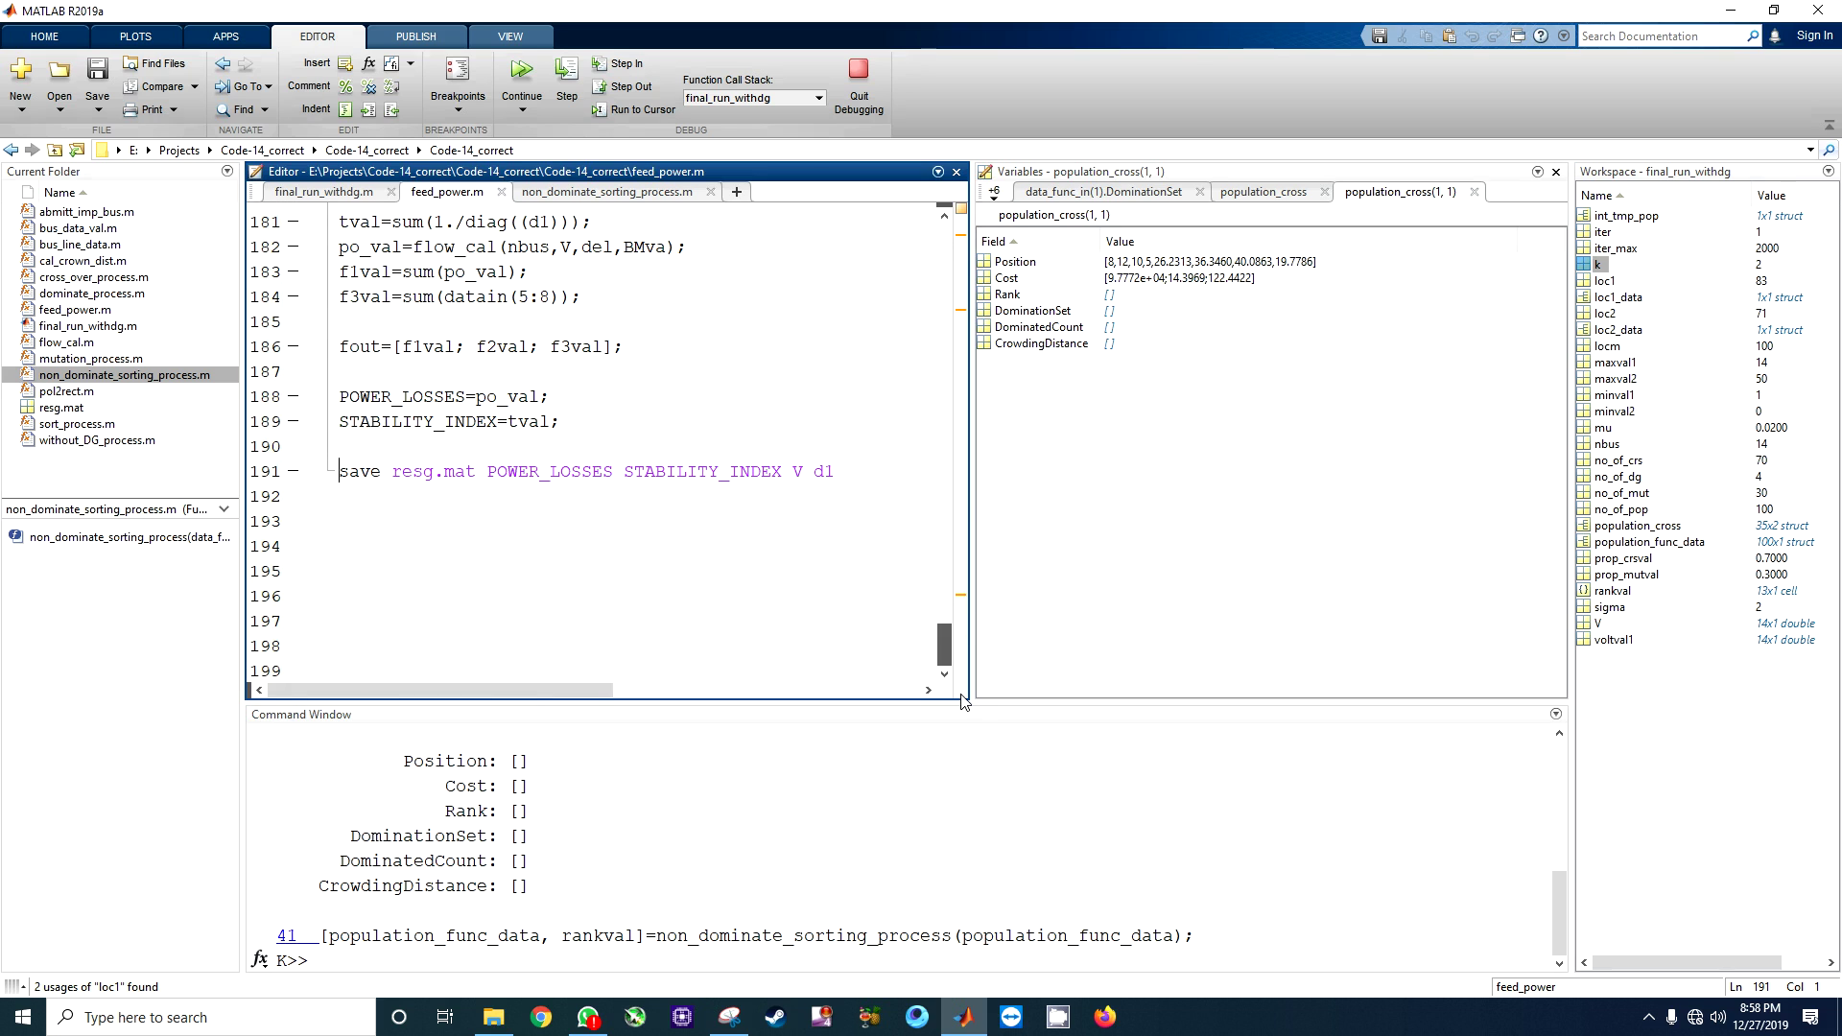
pyautogui.moveTo(458, 346); pyautogui.dragTo(402, 346)
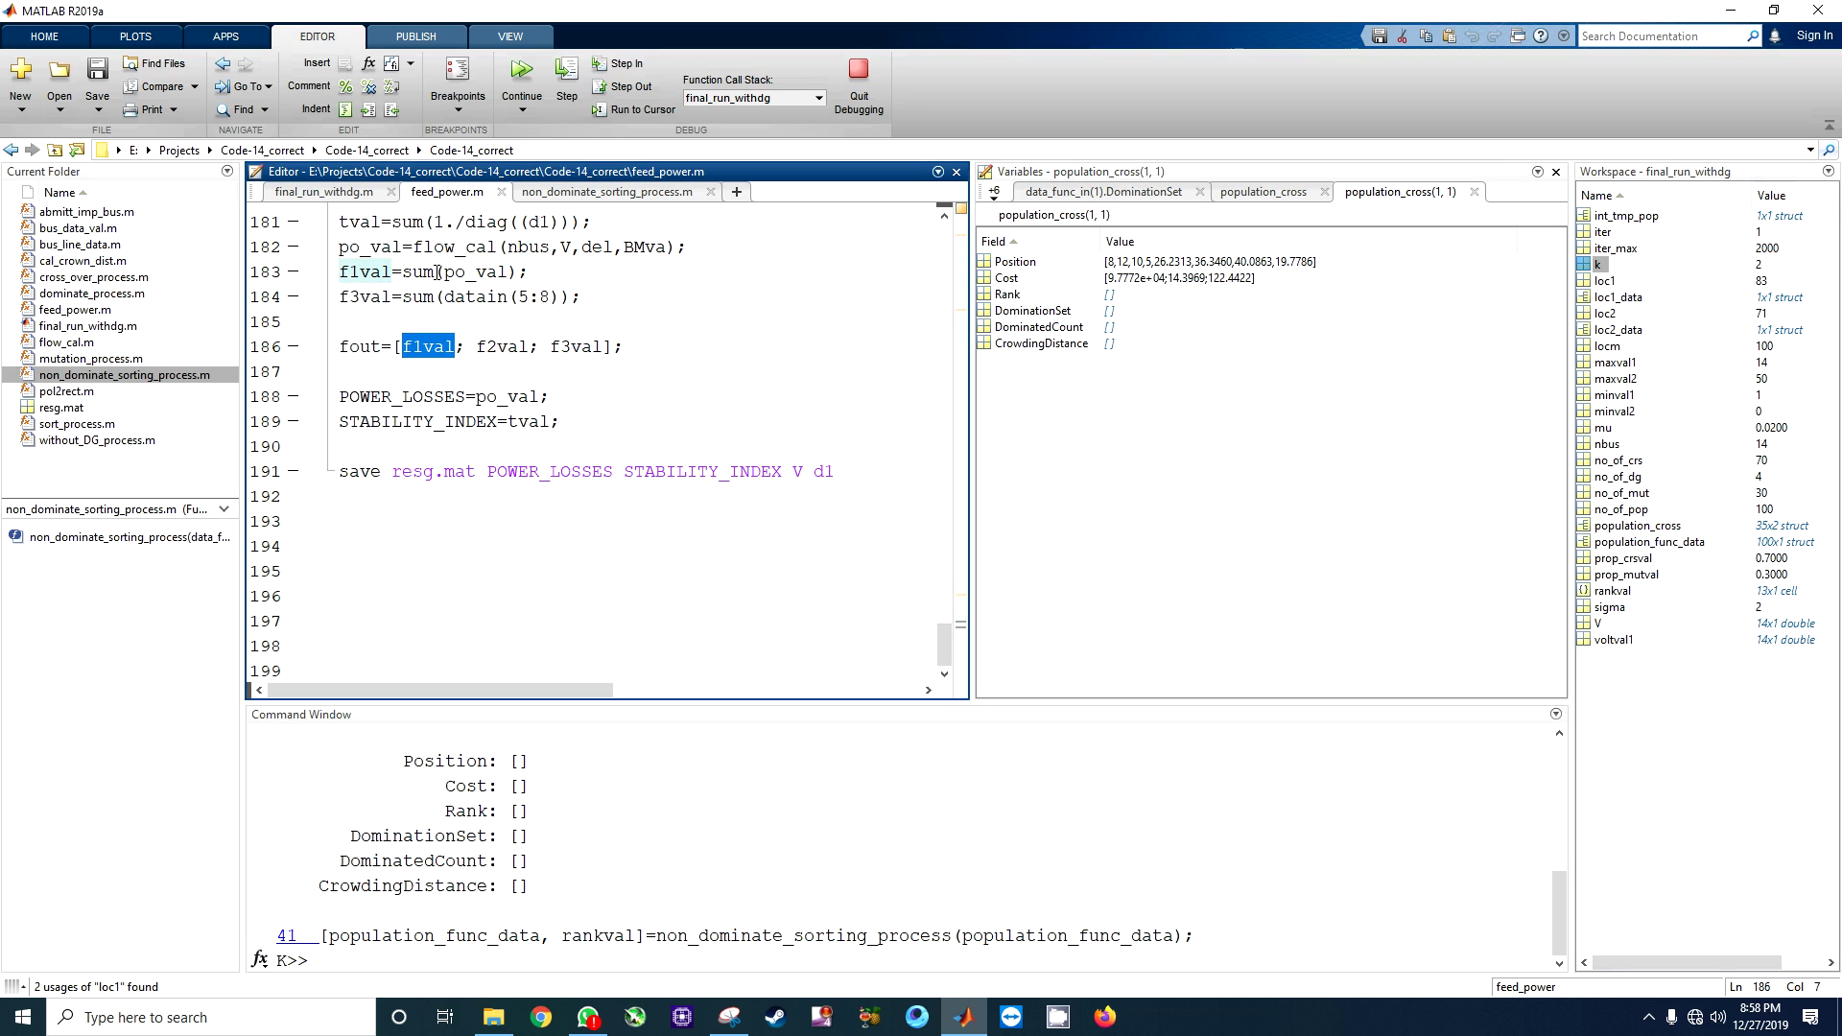
pyautogui.moveTo(436, 272); pyautogui.dragTo(406, 271)
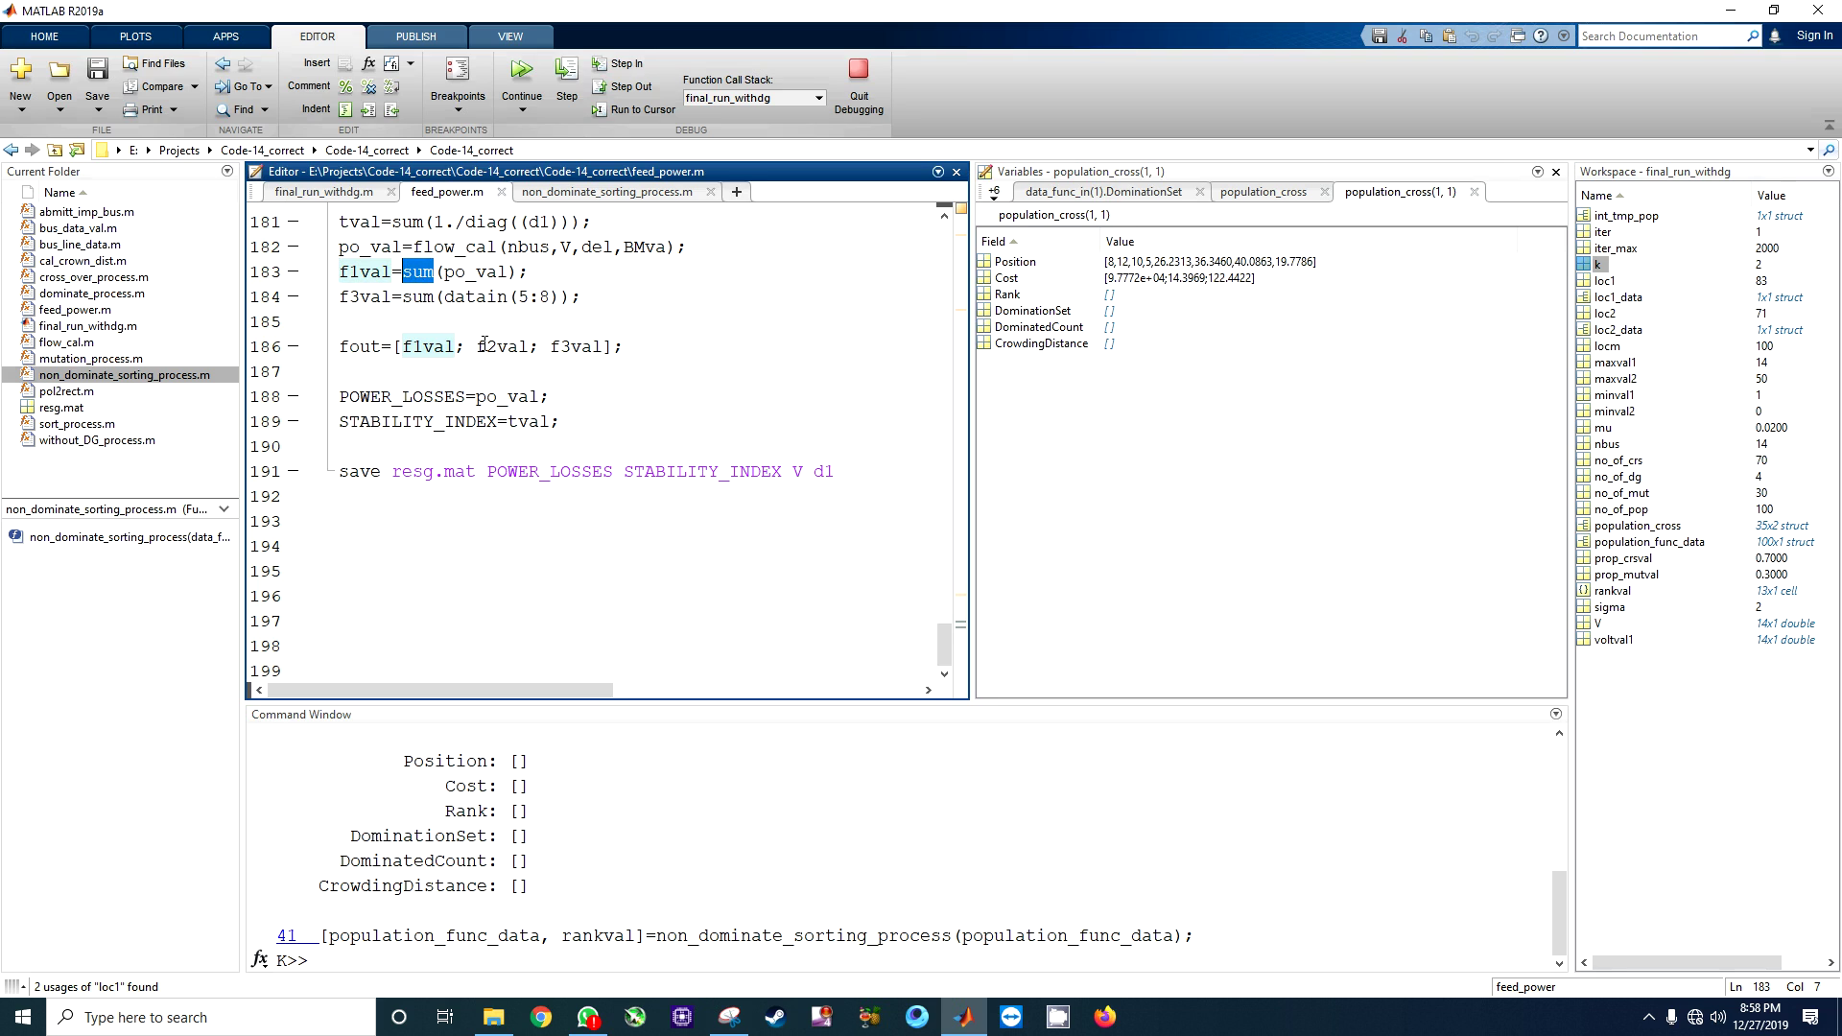
pyautogui.moveTo(477, 346); pyautogui.dragTo(538, 346)
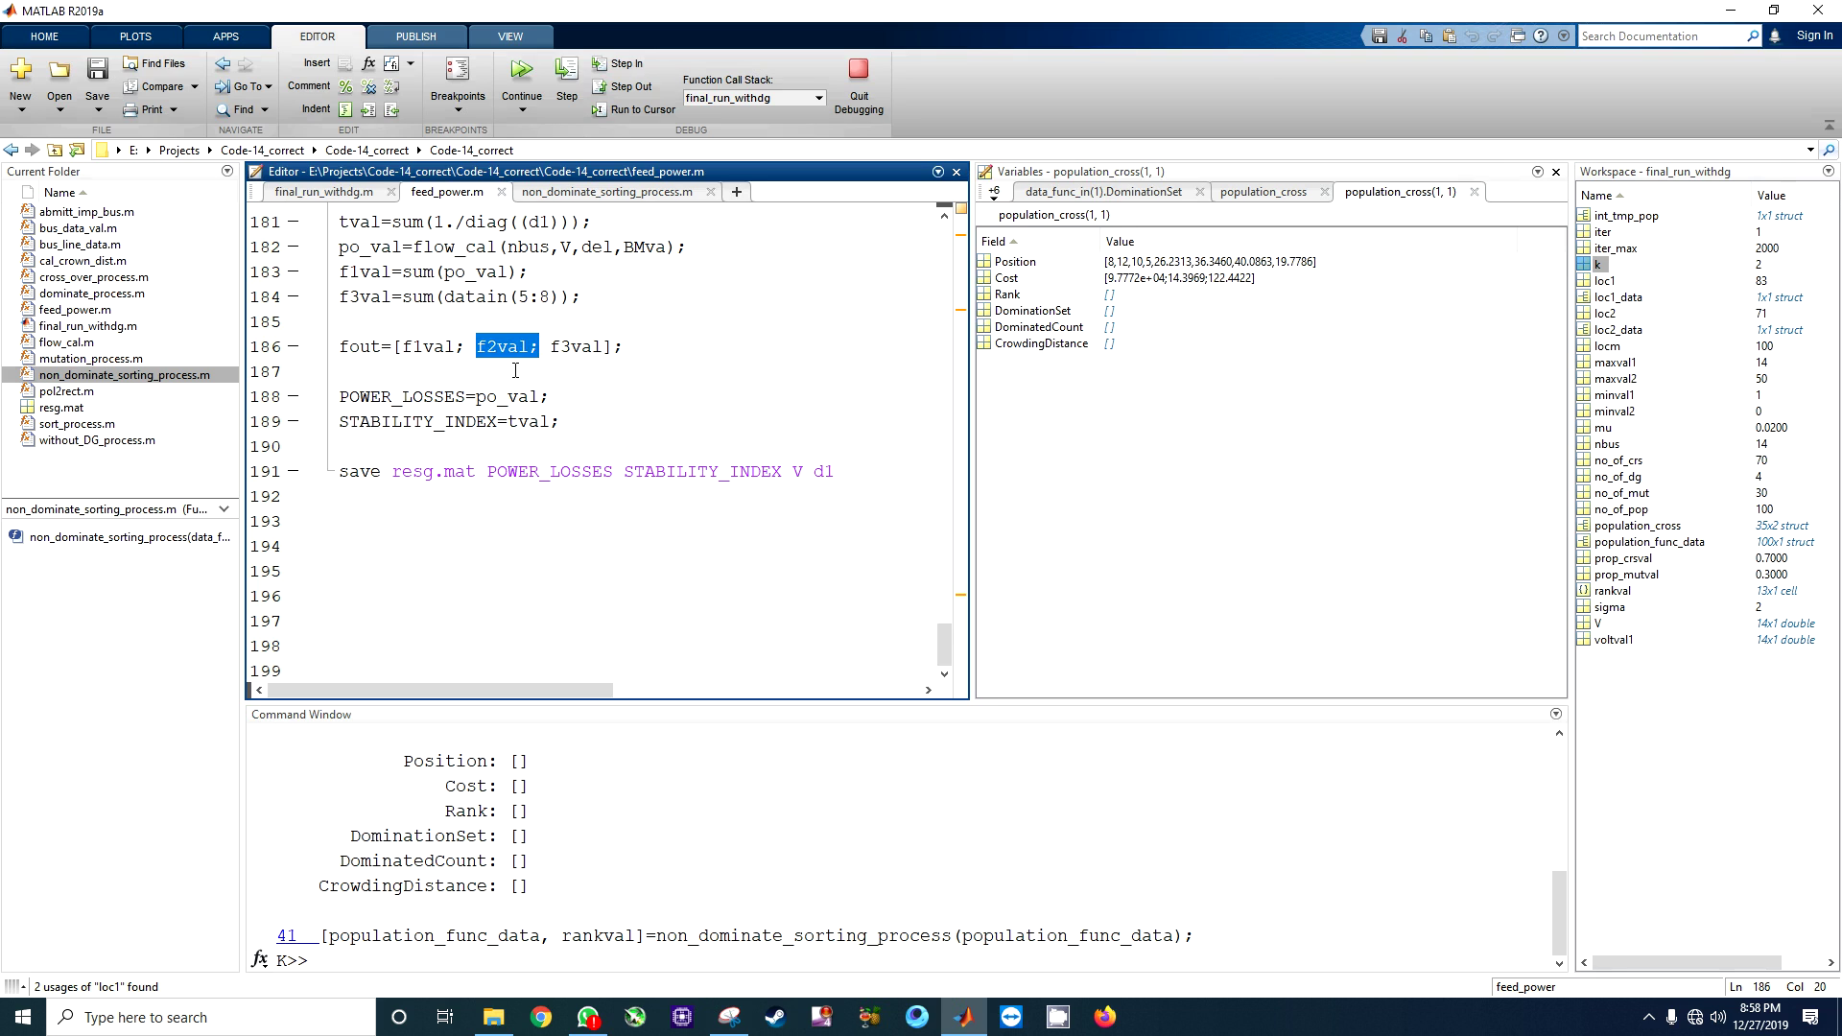
pyautogui.scroll(3, 516, 369)
pyautogui.scroll(3, 515, 393)
pyautogui.scroll(-6, 515, 392)
pyautogui.click(528, 346)
pyautogui.doubleClick(501, 347)
pyautogui.moveTo(551, 345); pyautogui.dragTo(607, 346)
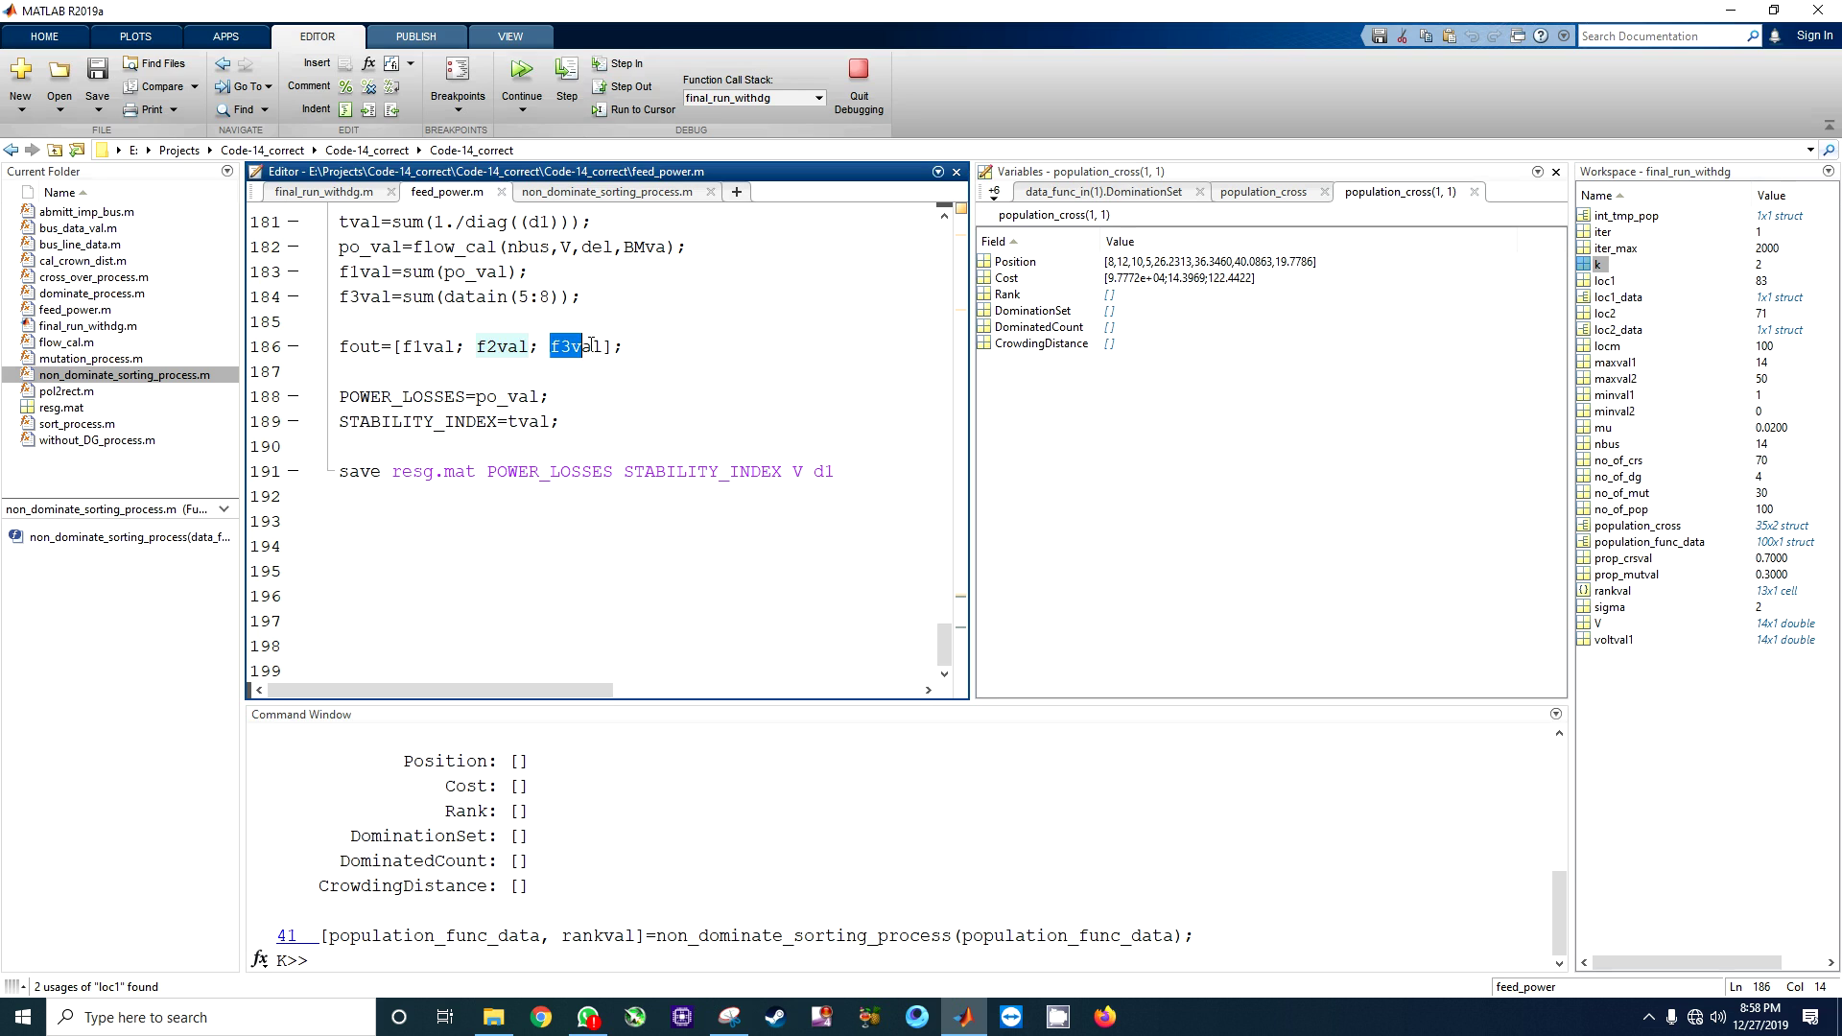
pyautogui.scroll(4, 668, 477)
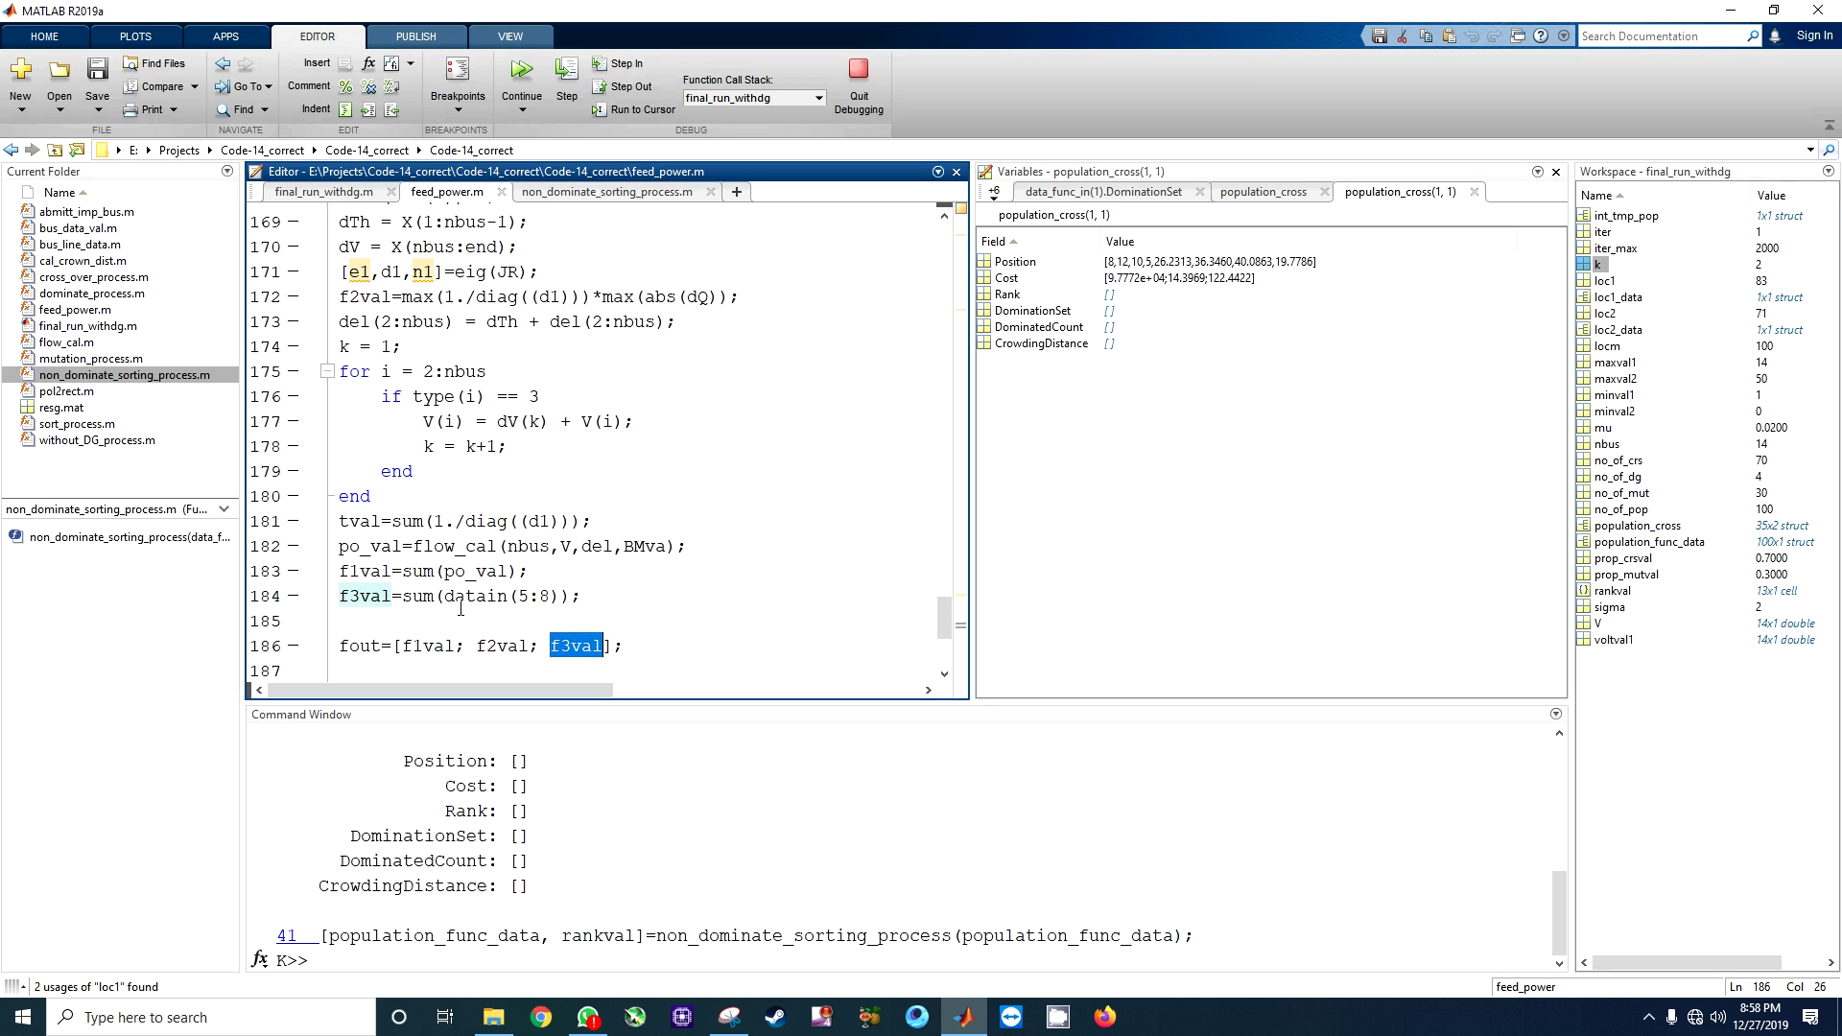
pyautogui.scroll(-3, 461, 606)
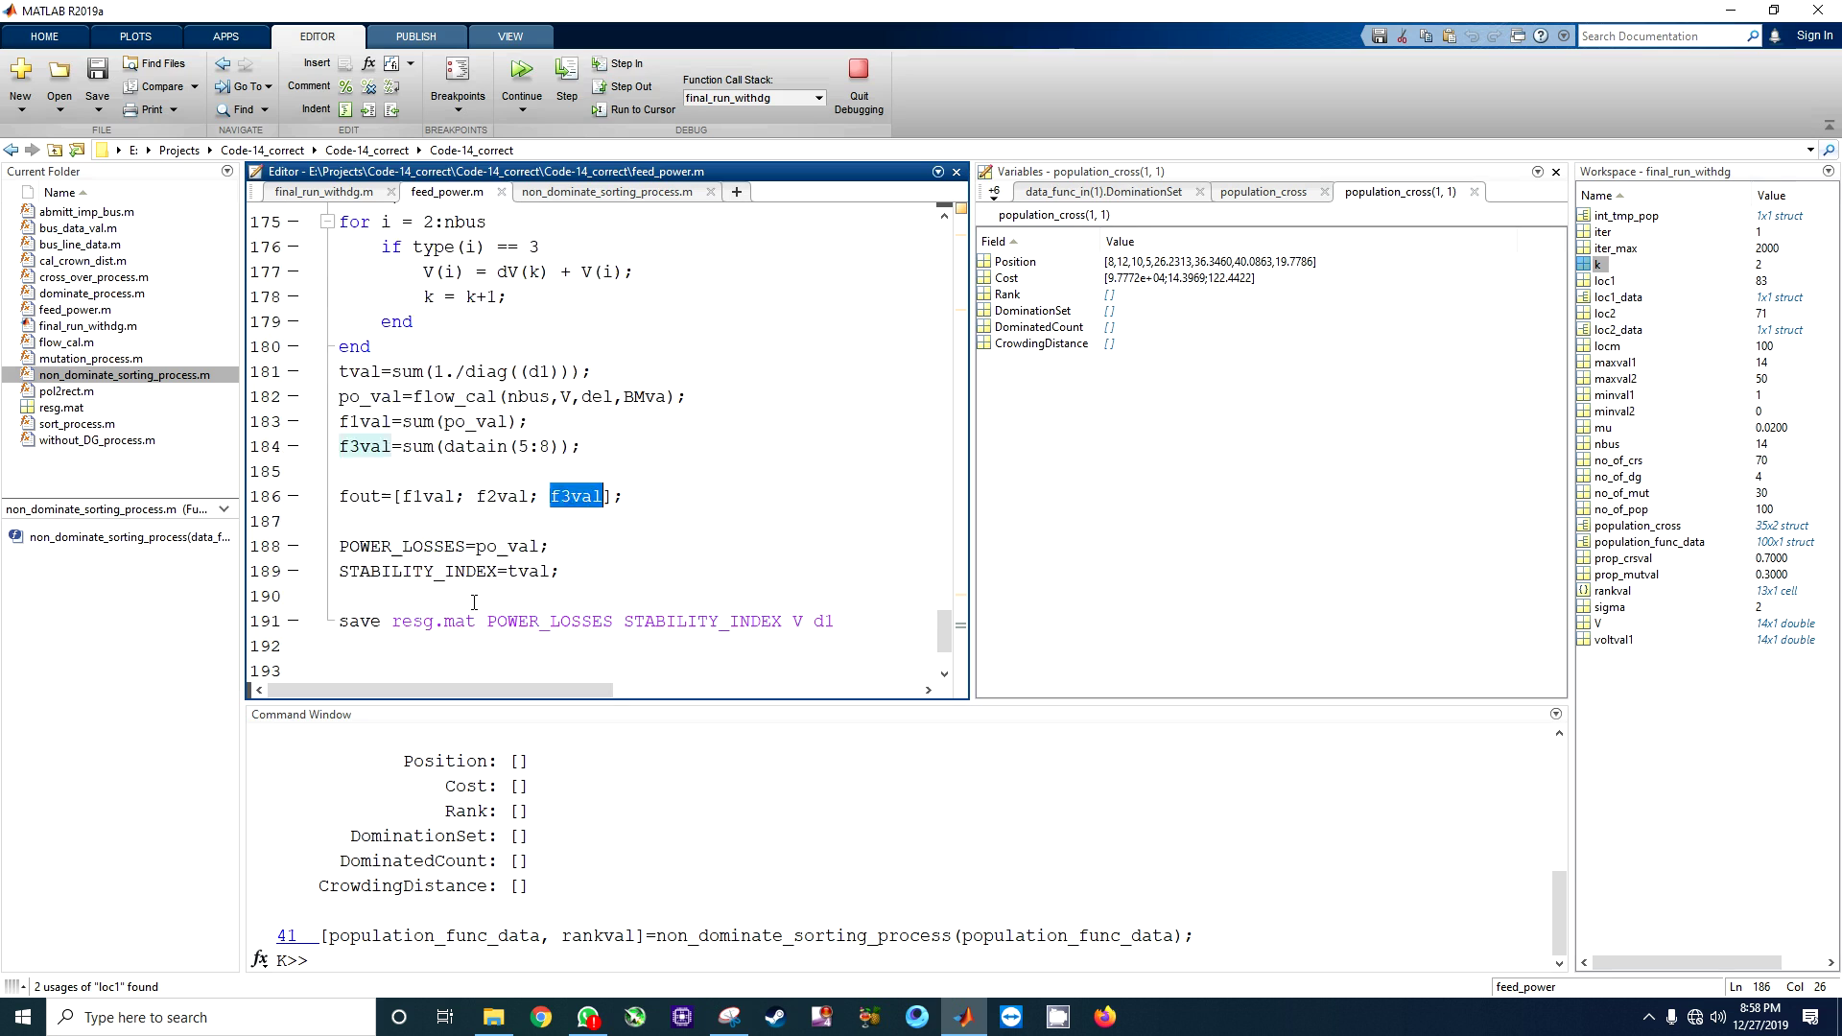
pyautogui.scroll(-2, 461, 605)
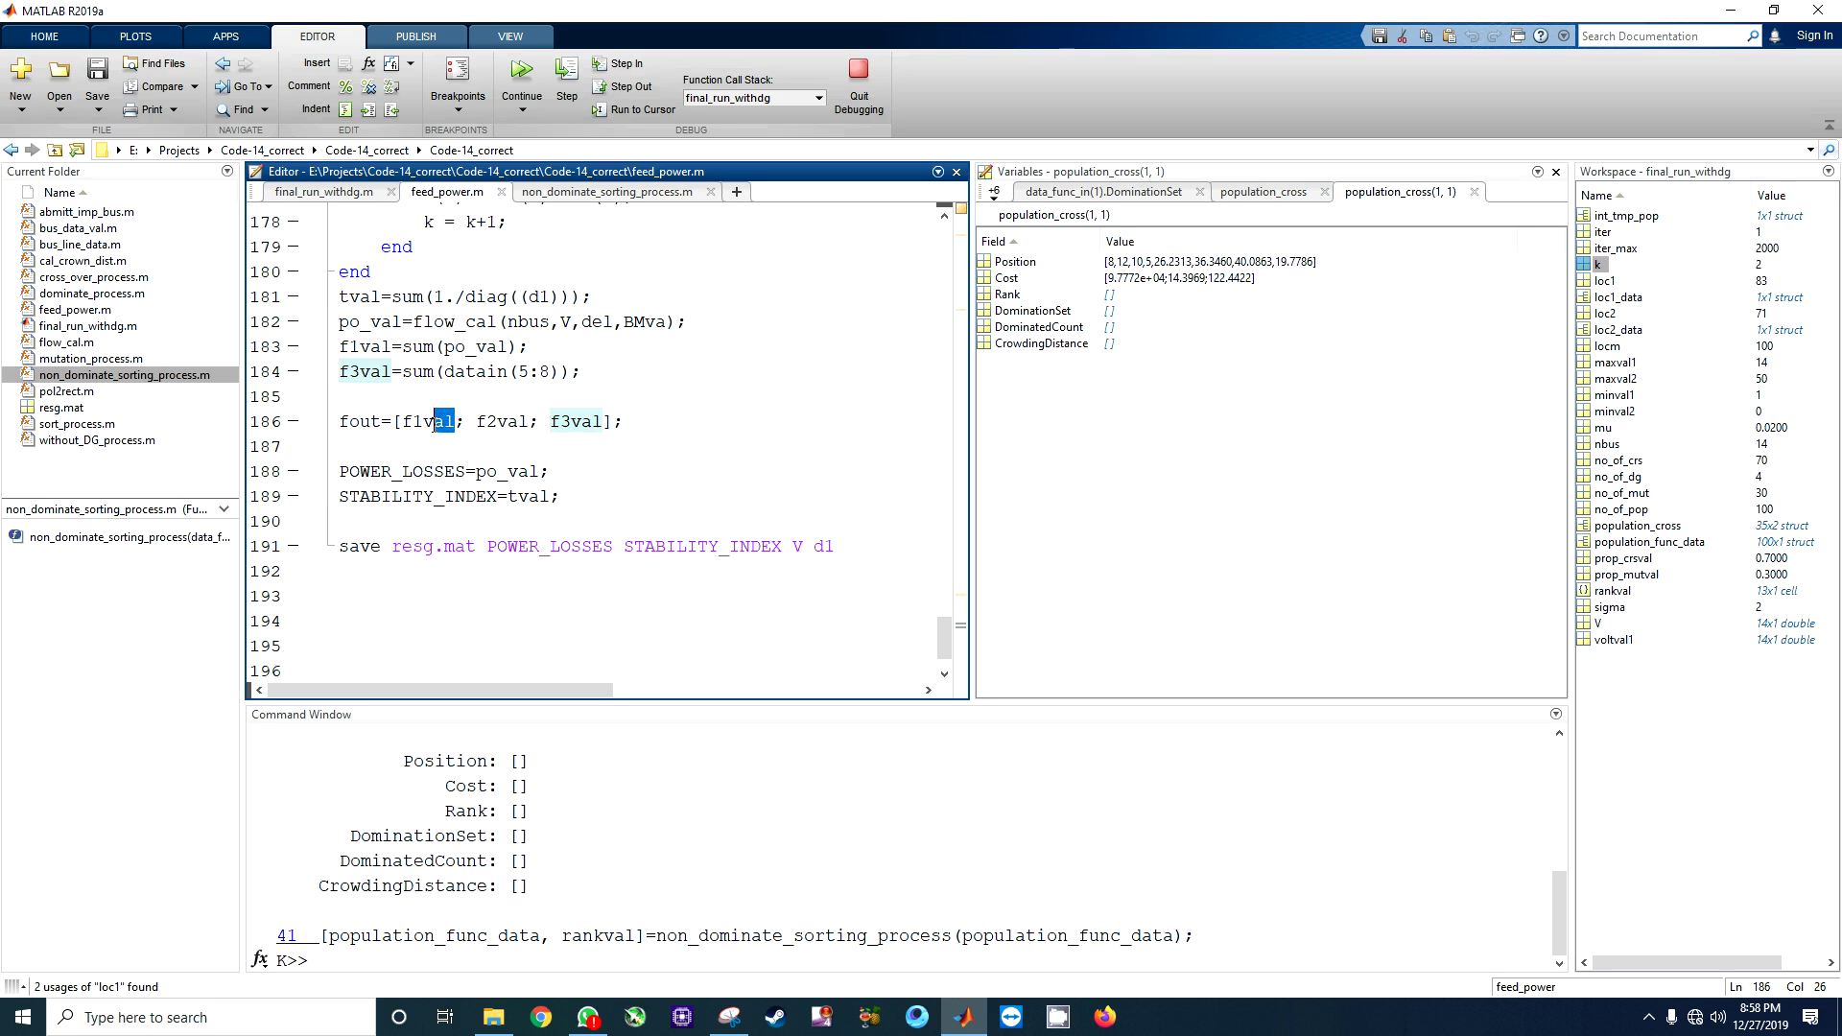
pyautogui.moveTo(622, 422); pyautogui.dragTo(459, 422)
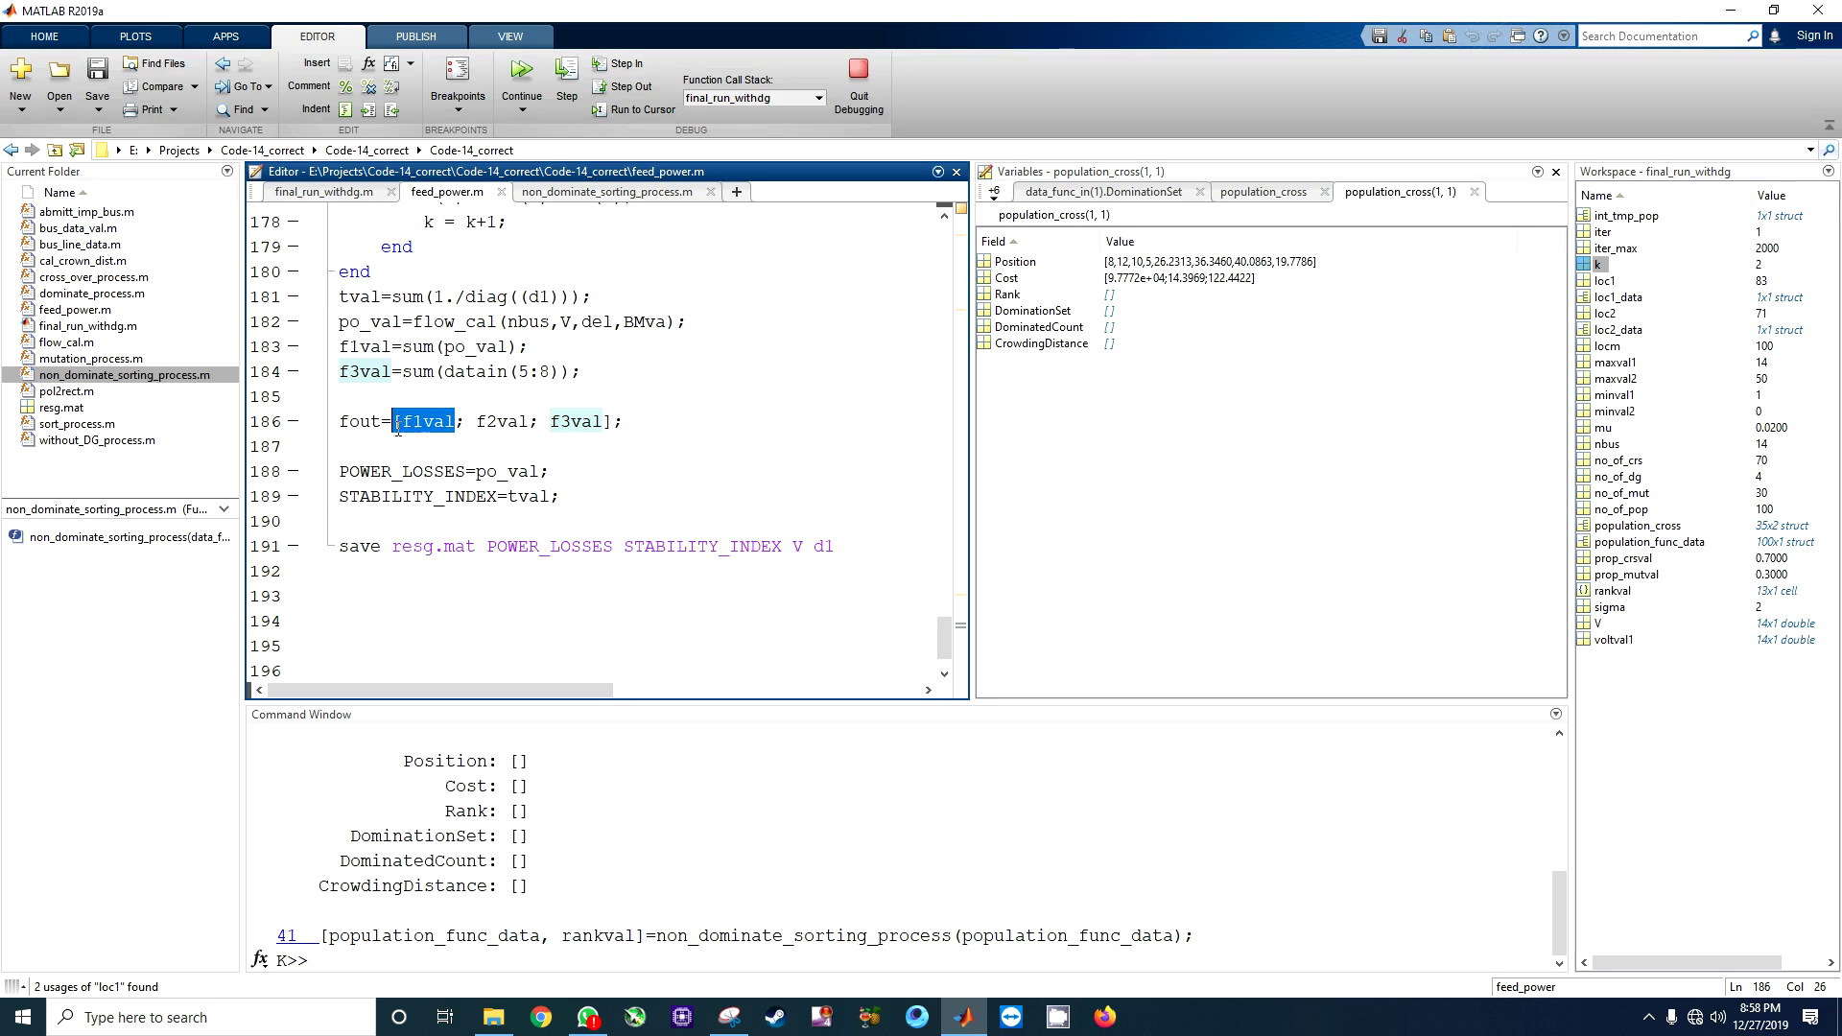
pyautogui.click(1123, 279)
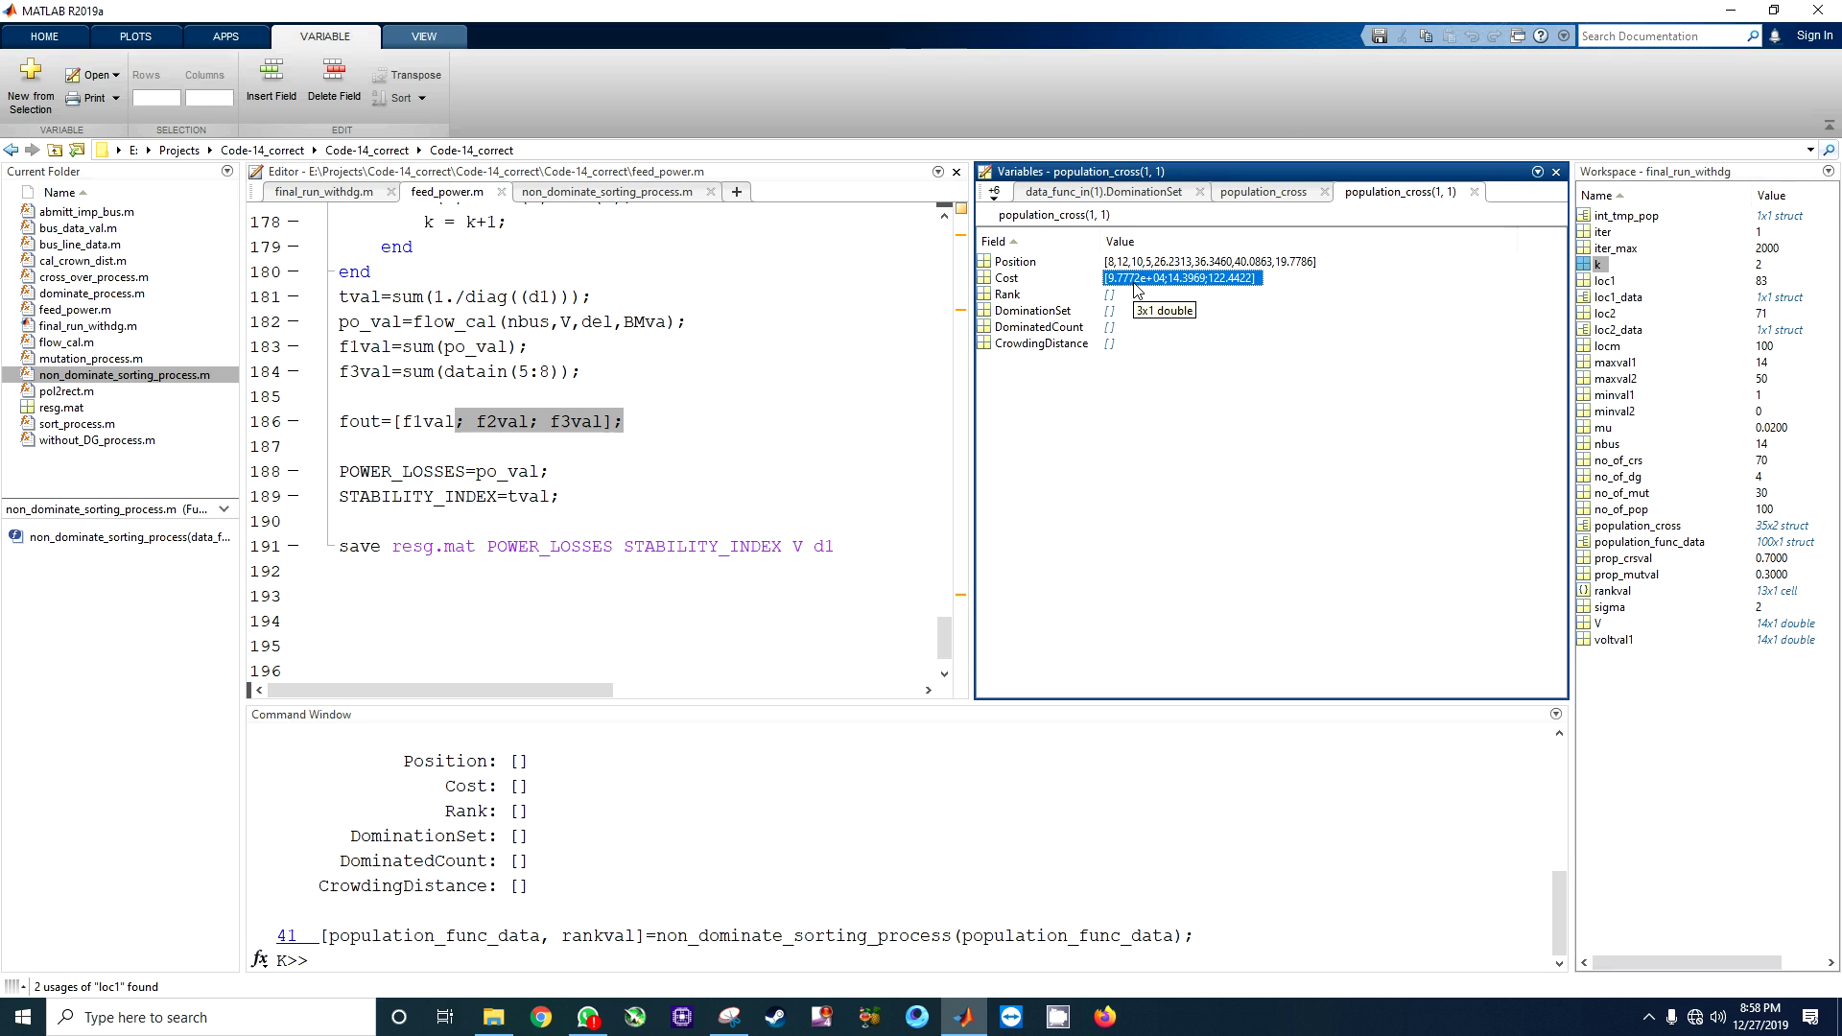
# - Trace f1val from the fout line to where it is computed, then return to final_run_withdg.m
pyautogui.click(458, 422)
pyautogui.moveTo(454, 422); pyautogui.dragTo(403, 421)
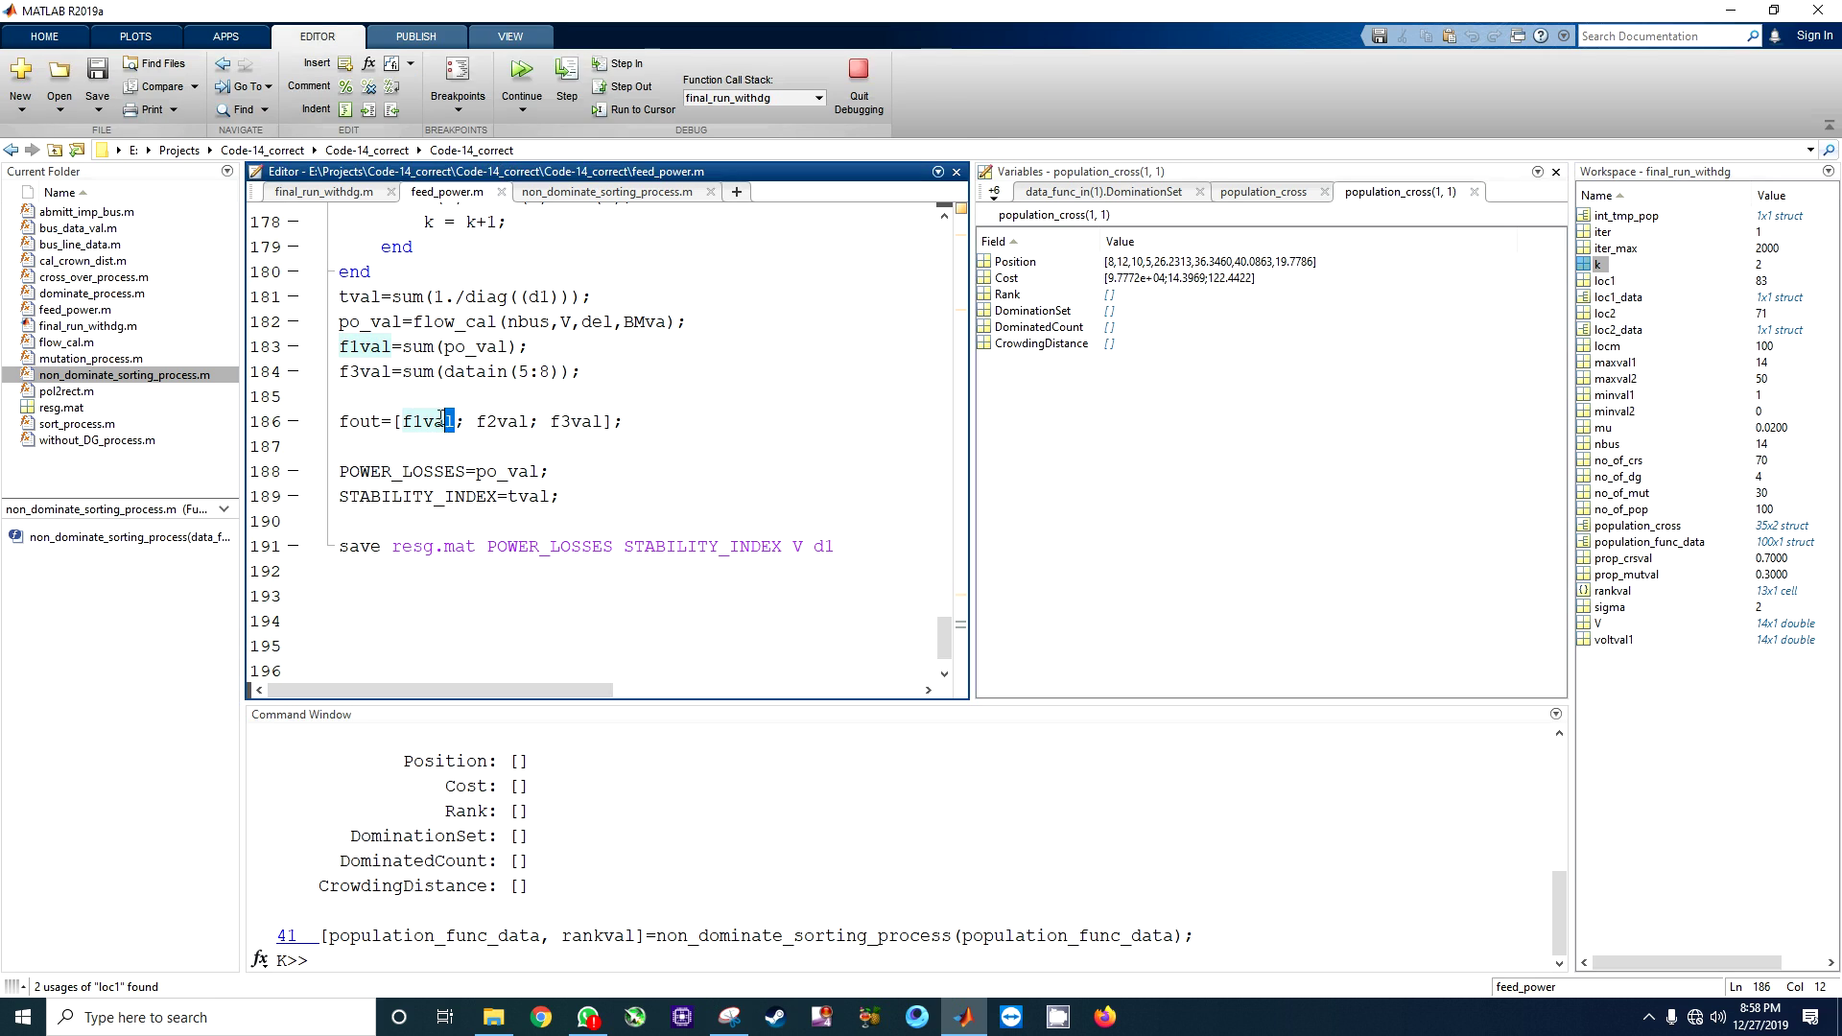
pyautogui.moveTo(394, 347); pyautogui.dragTo(340, 347)
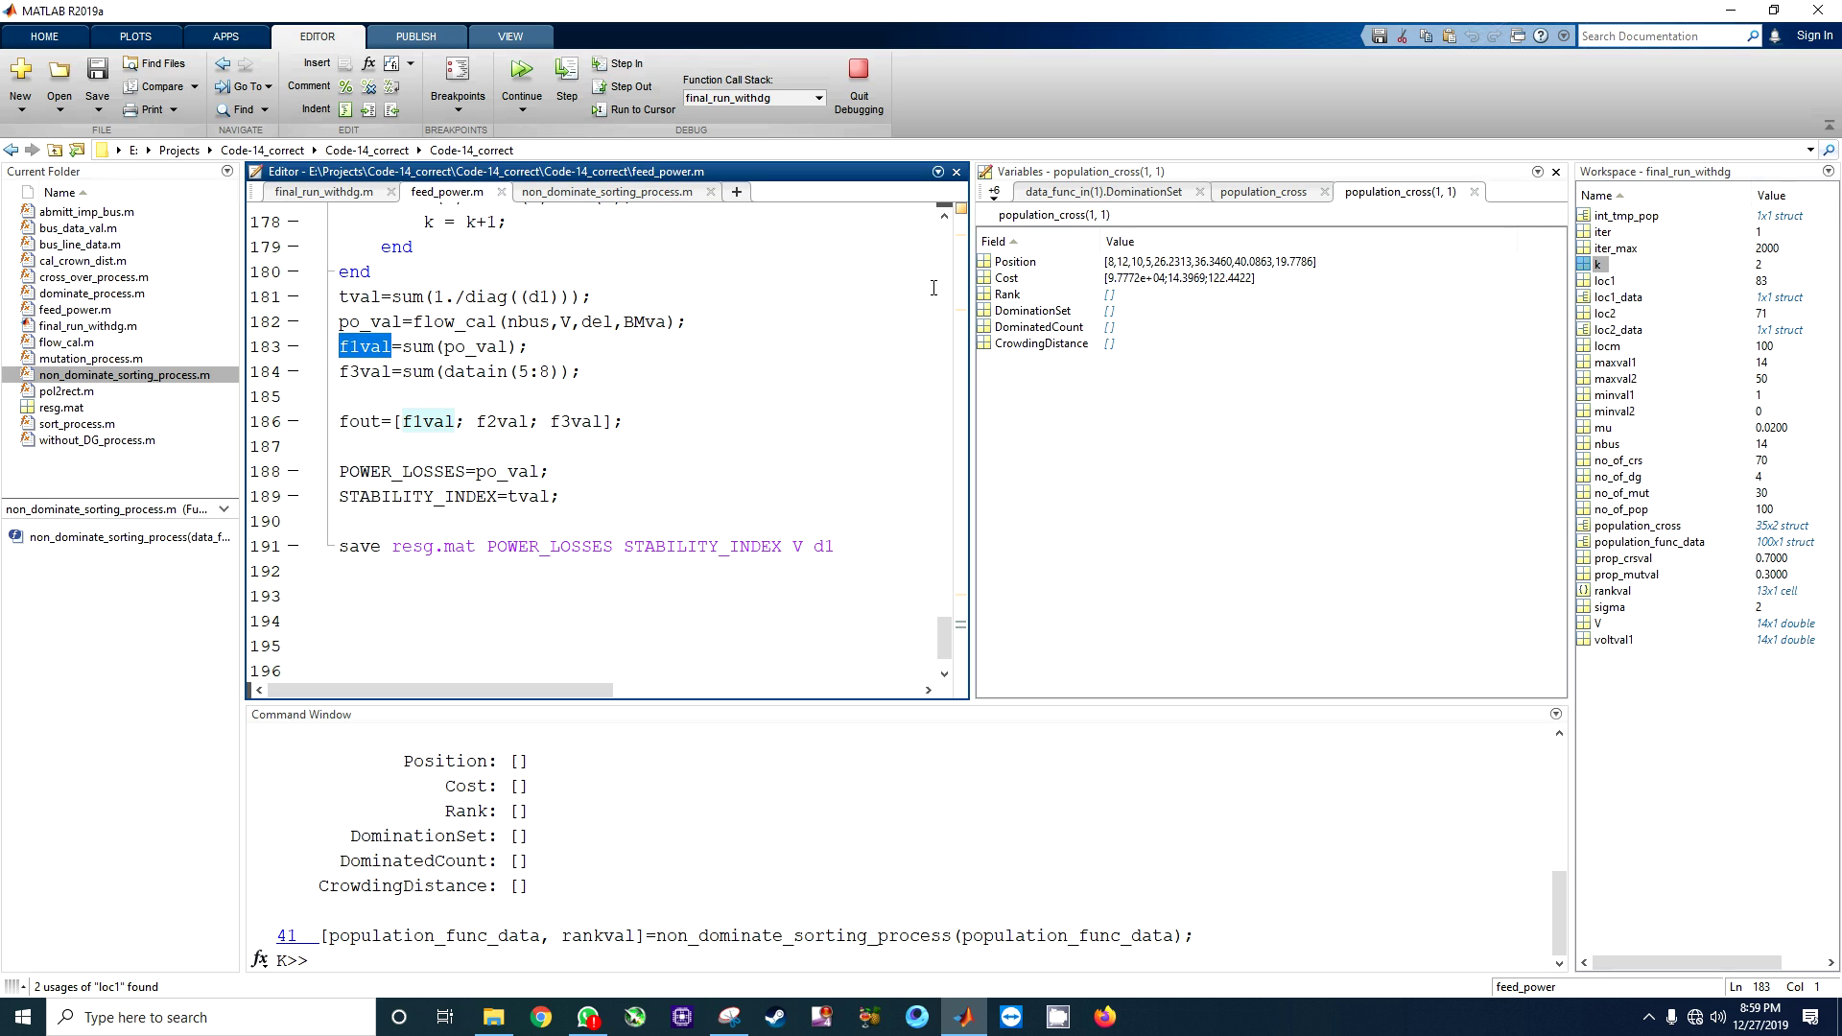
pyautogui.click(322, 194)
pyautogui.scroll(-2, 576, 431)
# - Clear the line 56 breakpoint and resume running the script
pyautogui.click(428, 482)
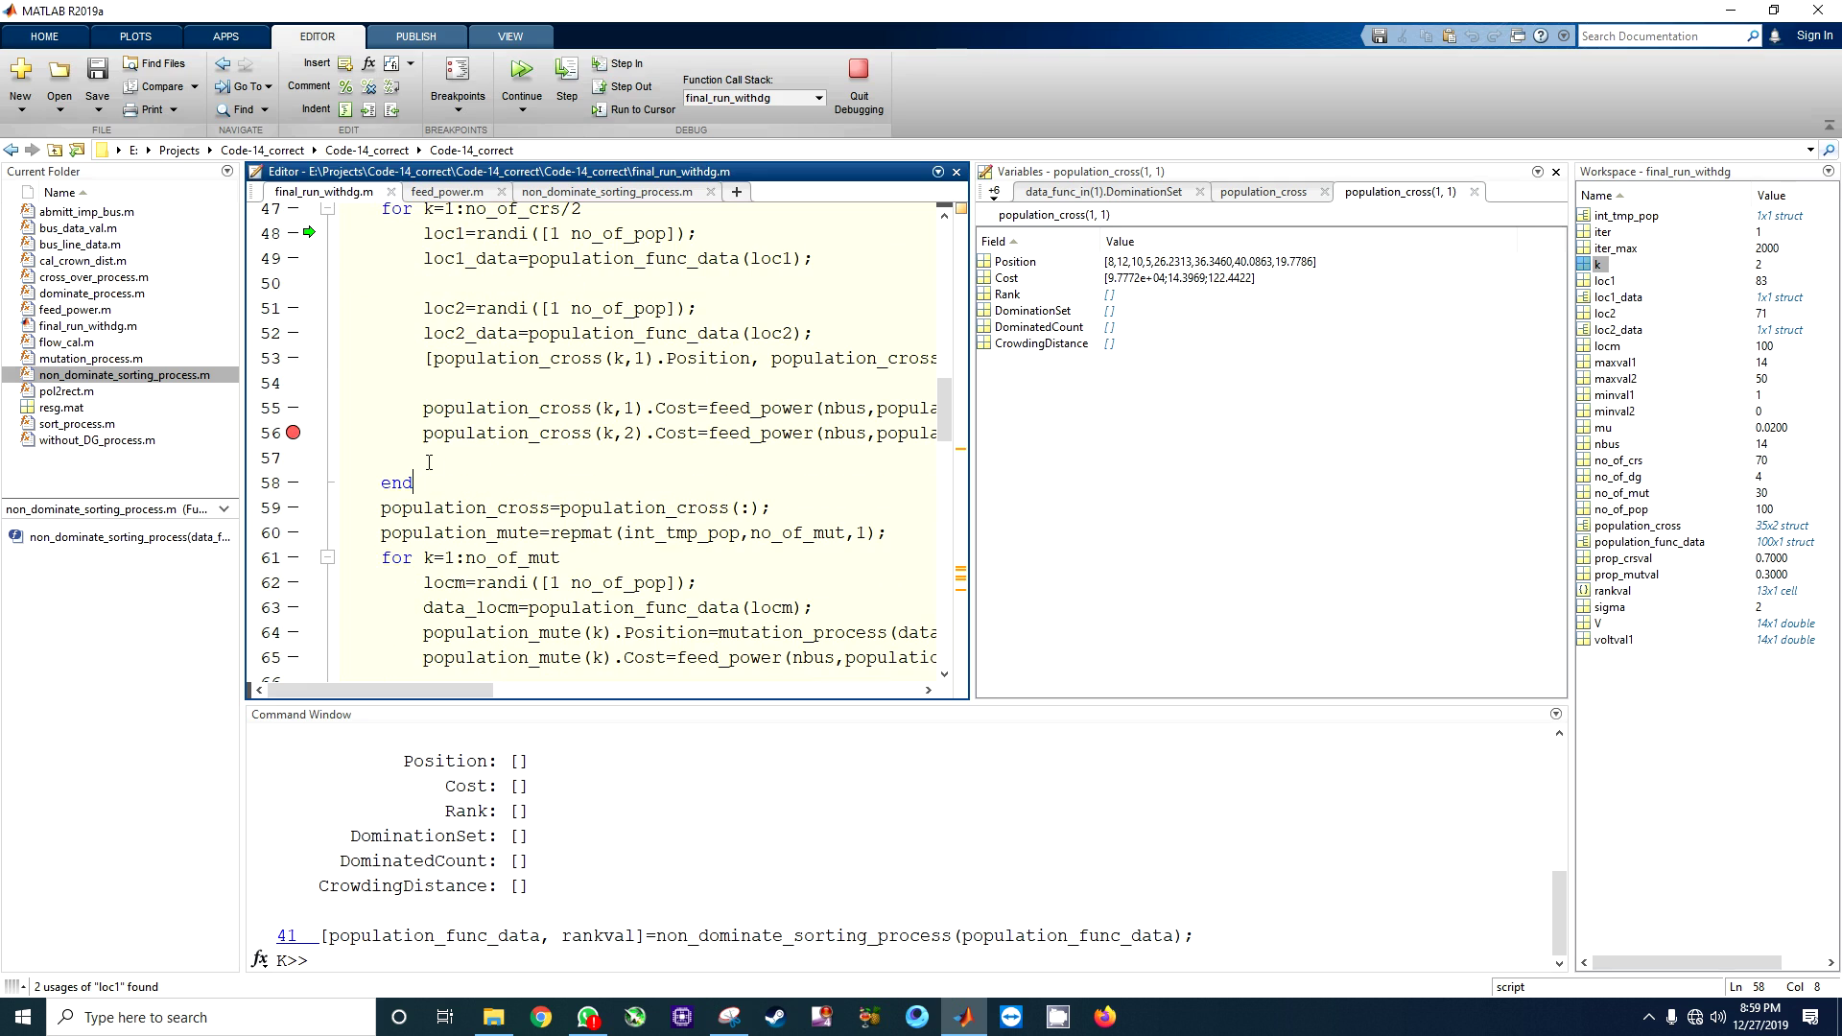
pyautogui.click(293, 431)
pyautogui.click(460, 258)
pyautogui.click(521, 75)
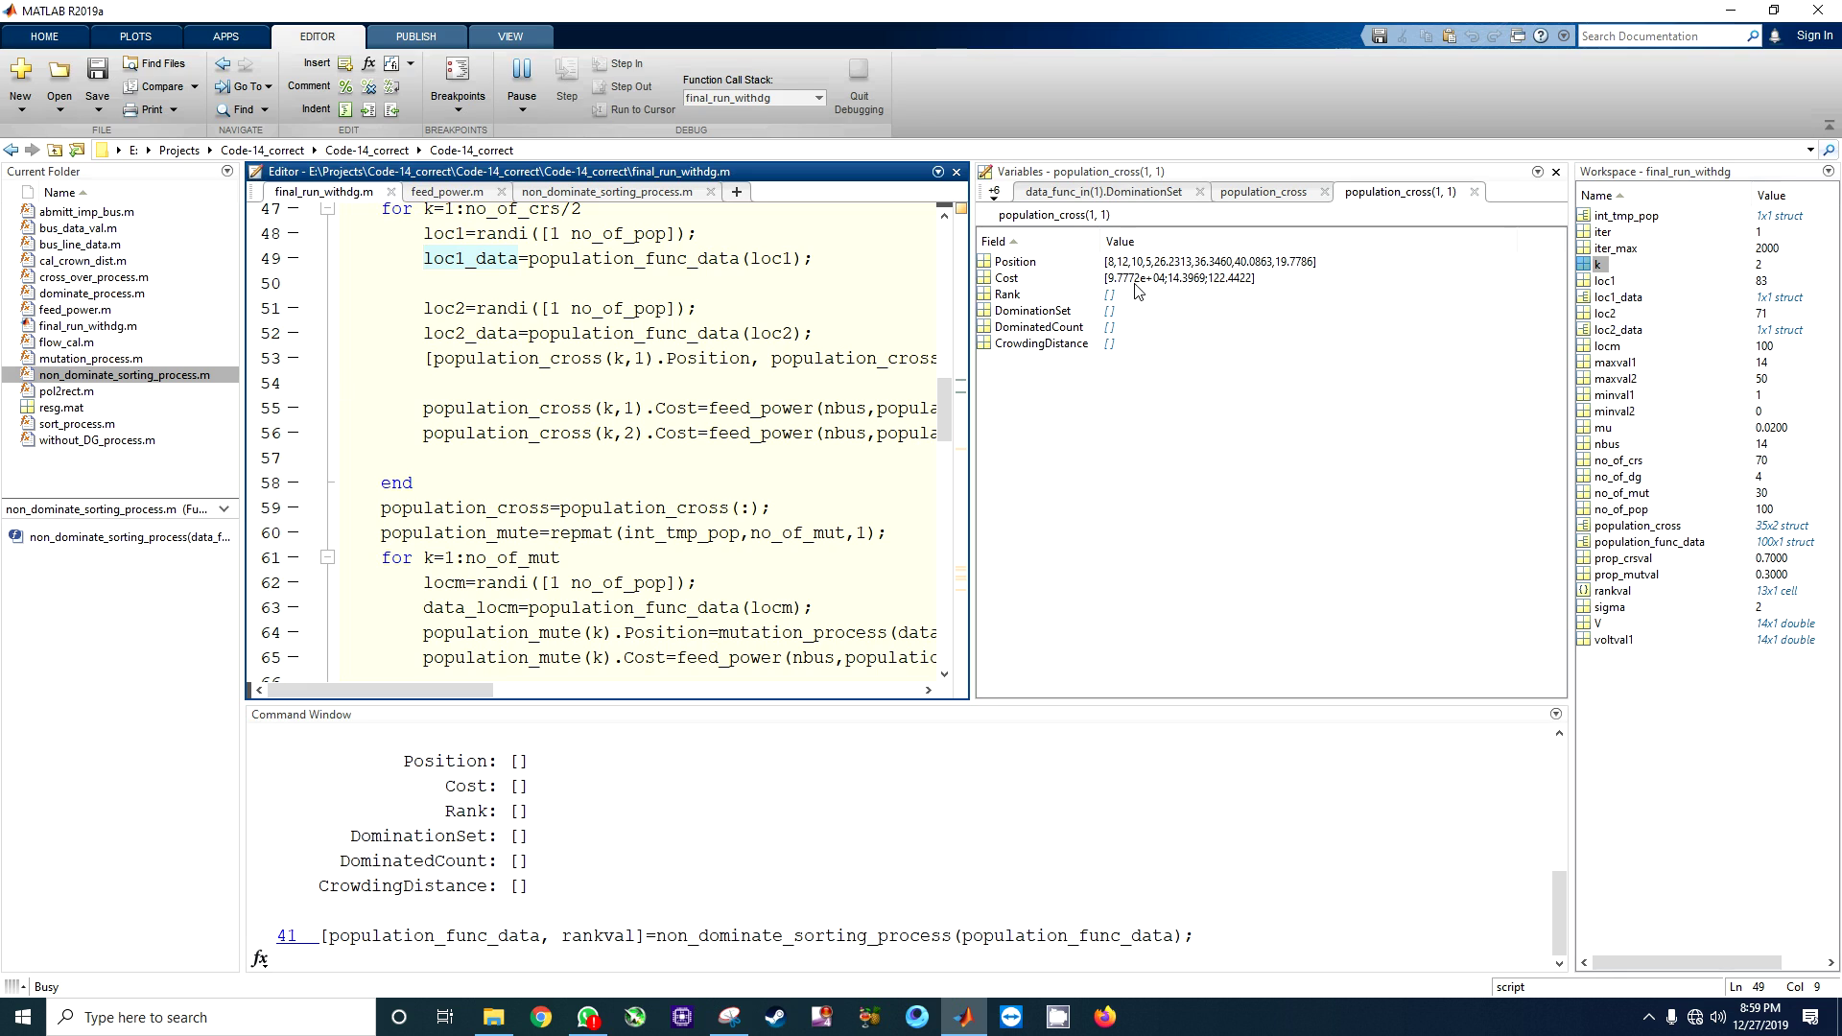
# - Set a breakpoint at the crossover loop's end on line 58 so execution halts there
pyautogui.click(419, 332)
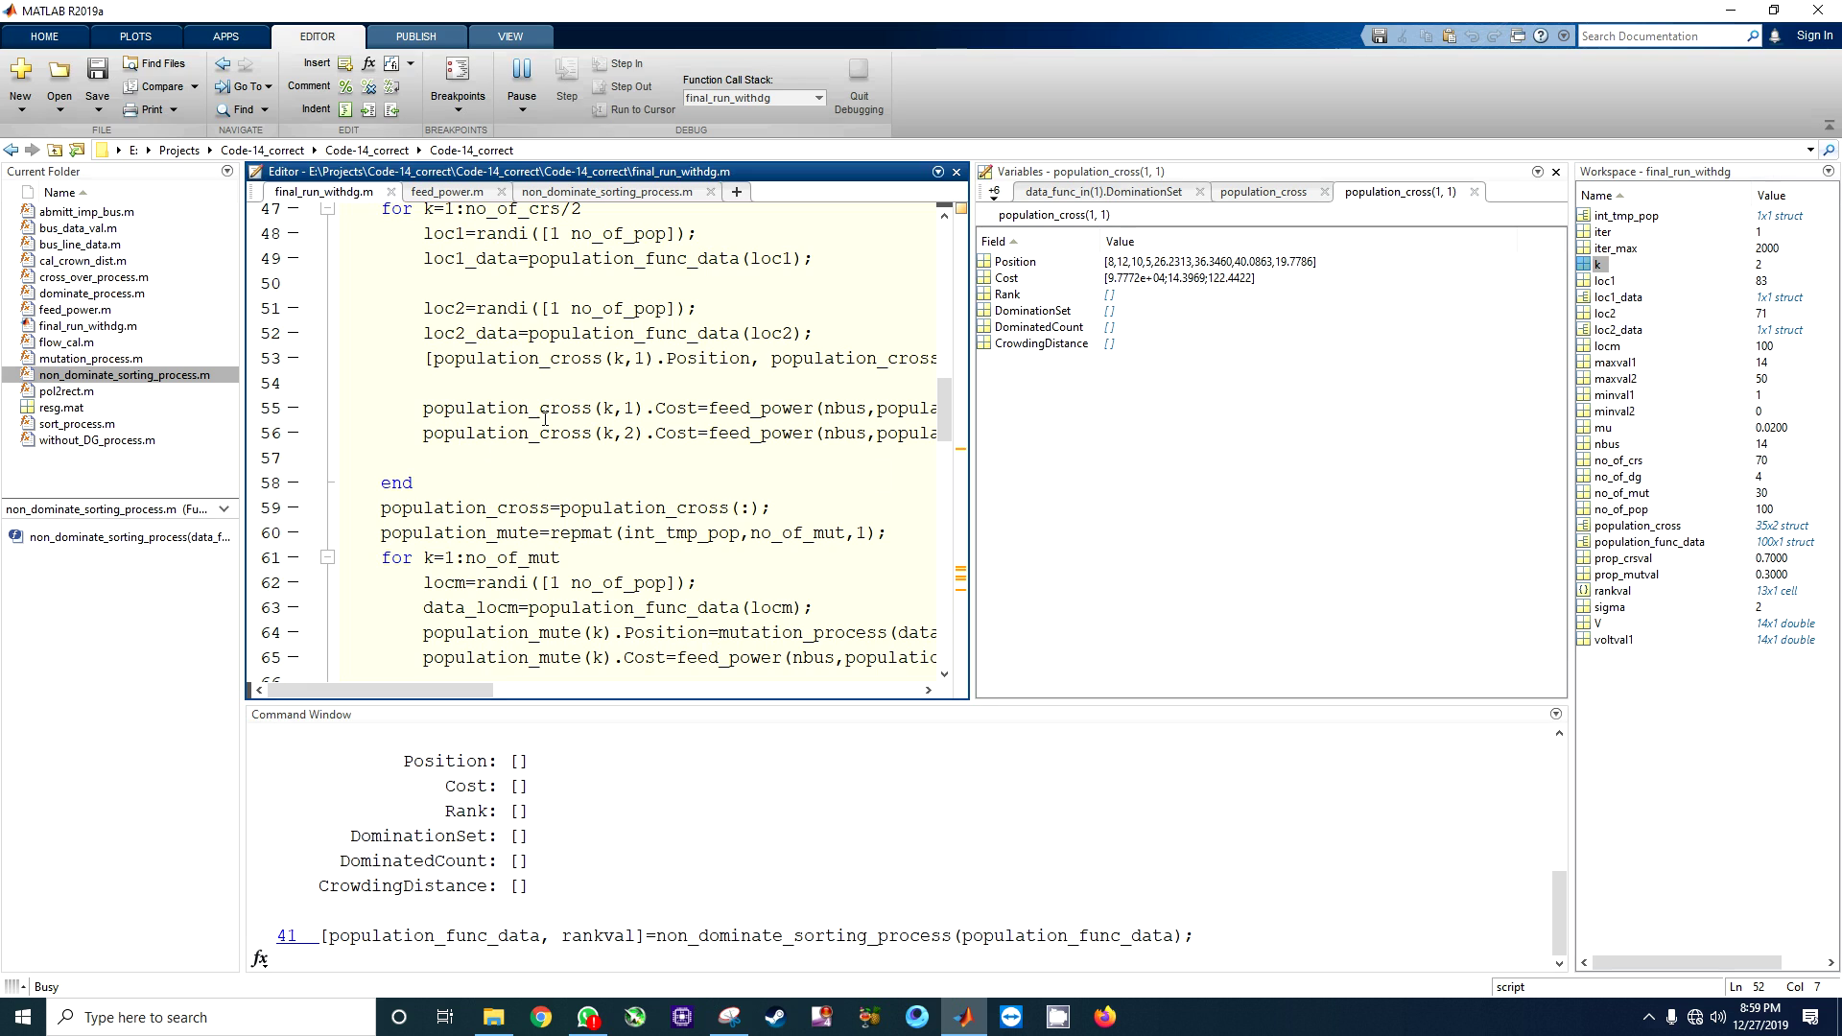
pyautogui.click(292, 483)
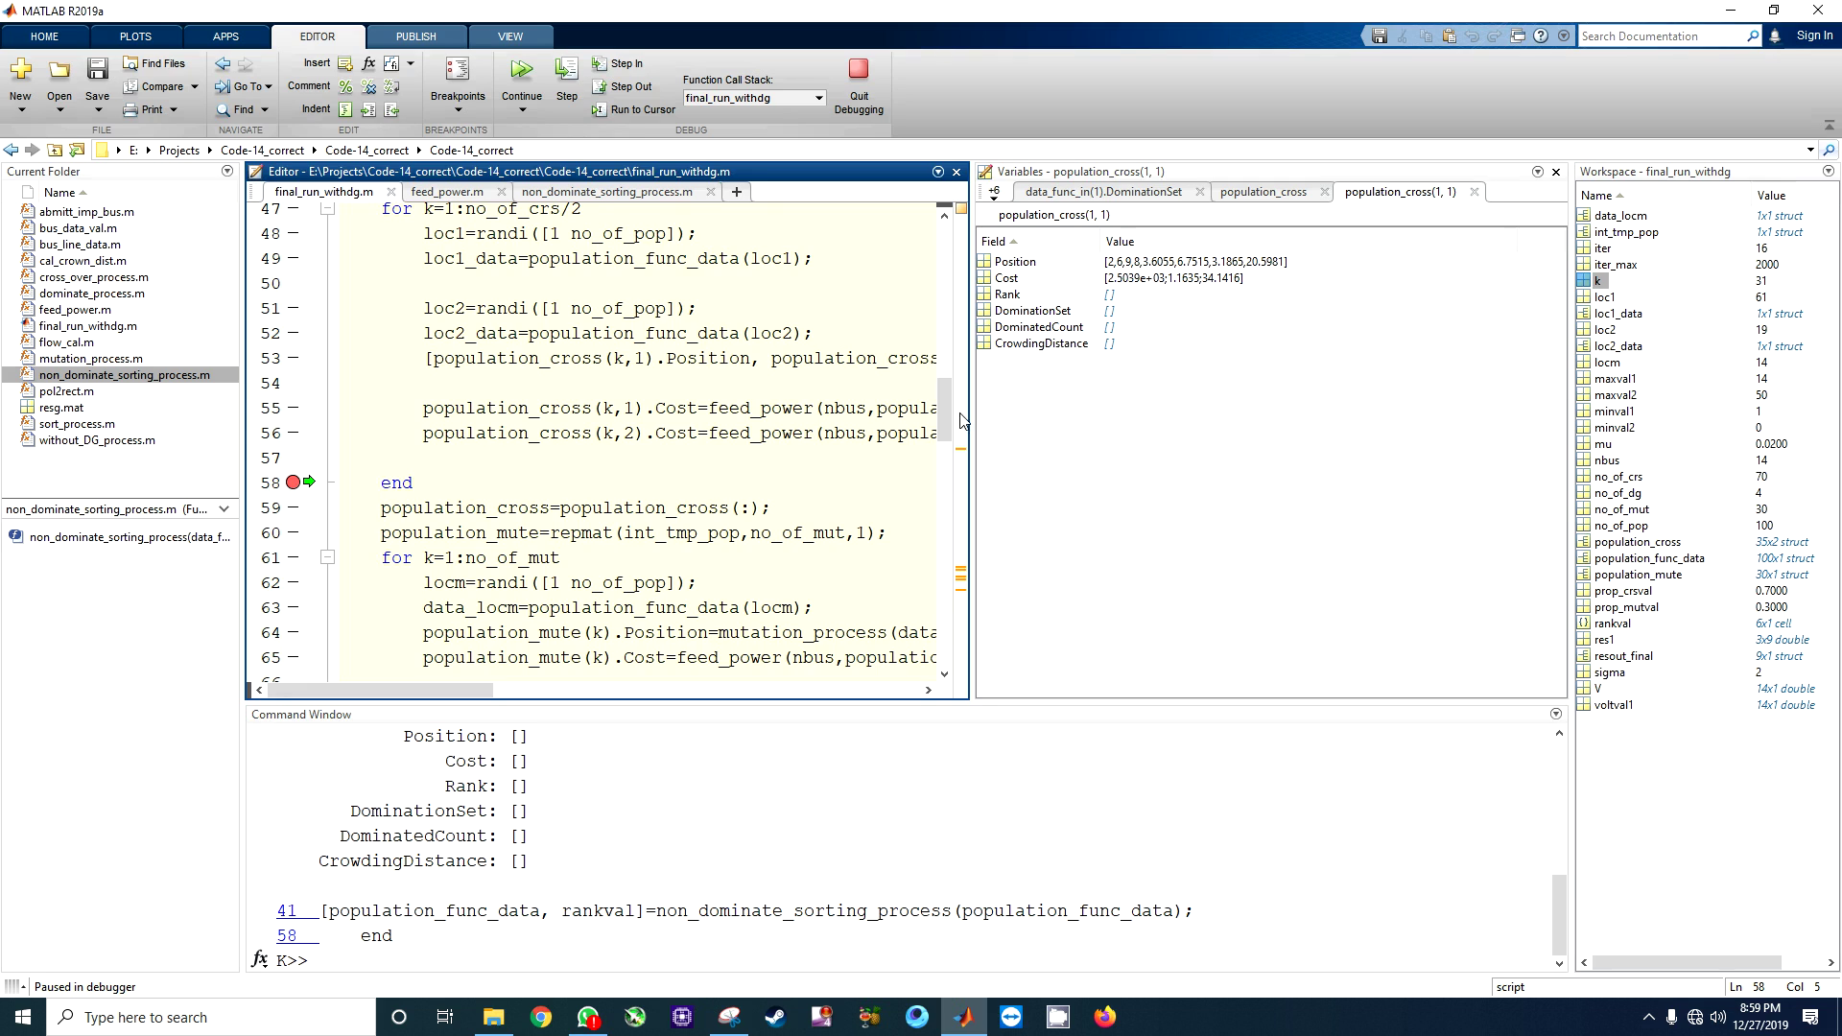
pyautogui.scroll(-6, 770, 533)
pyautogui.scroll(-6, 769, 533)
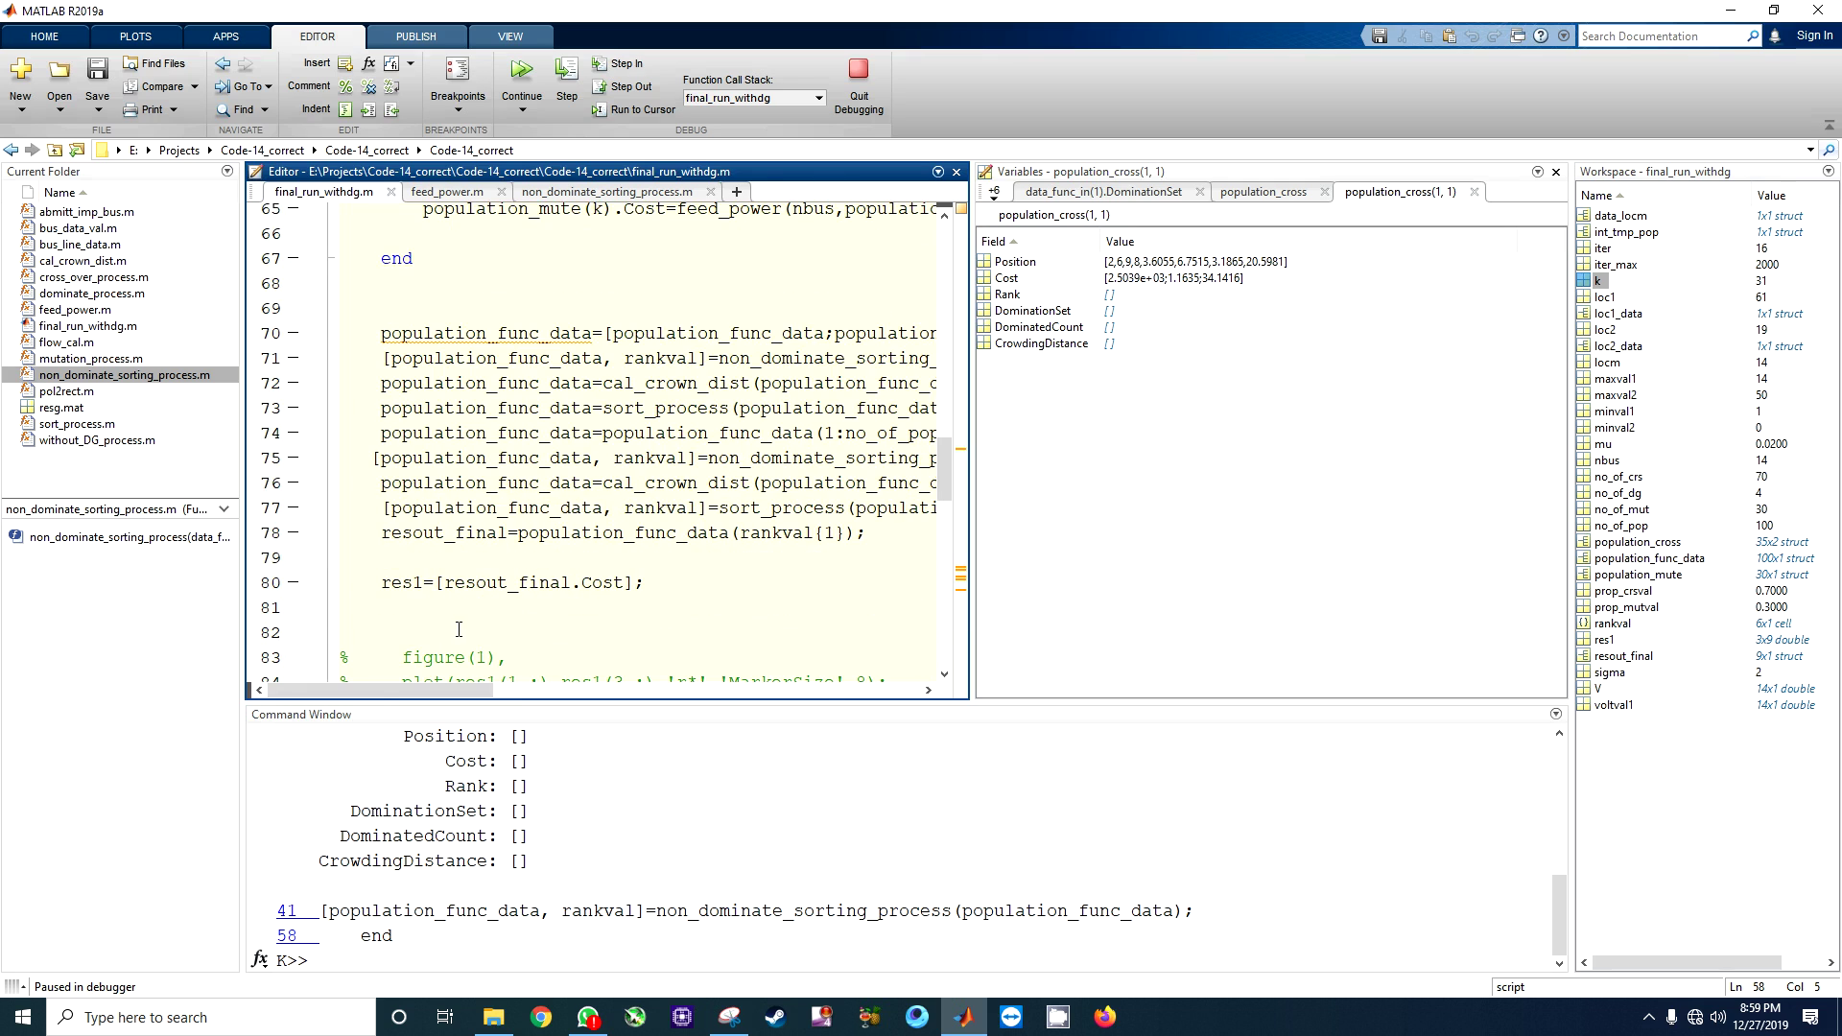
pyautogui.scroll(-5, 457, 630)
pyautogui.scroll(-5, 500, 605)
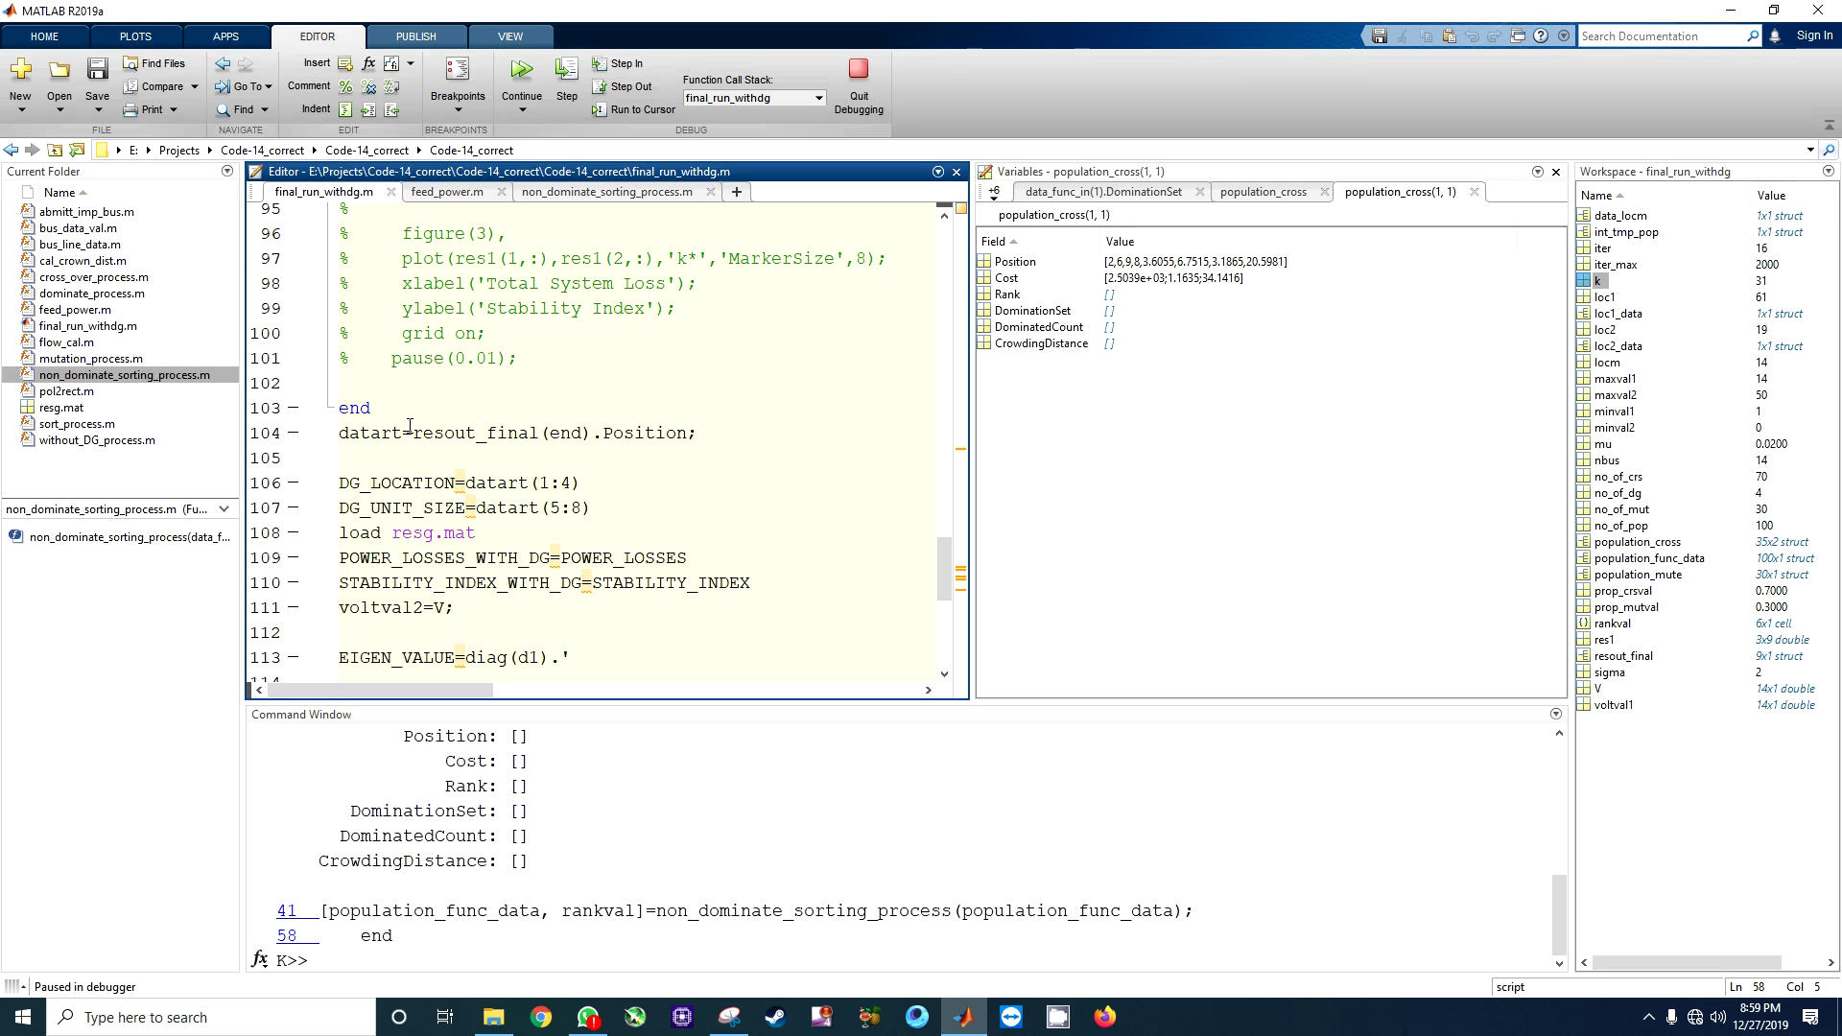
pyautogui.moveTo(414, 431); pyautogui.dragTo(539, 433)
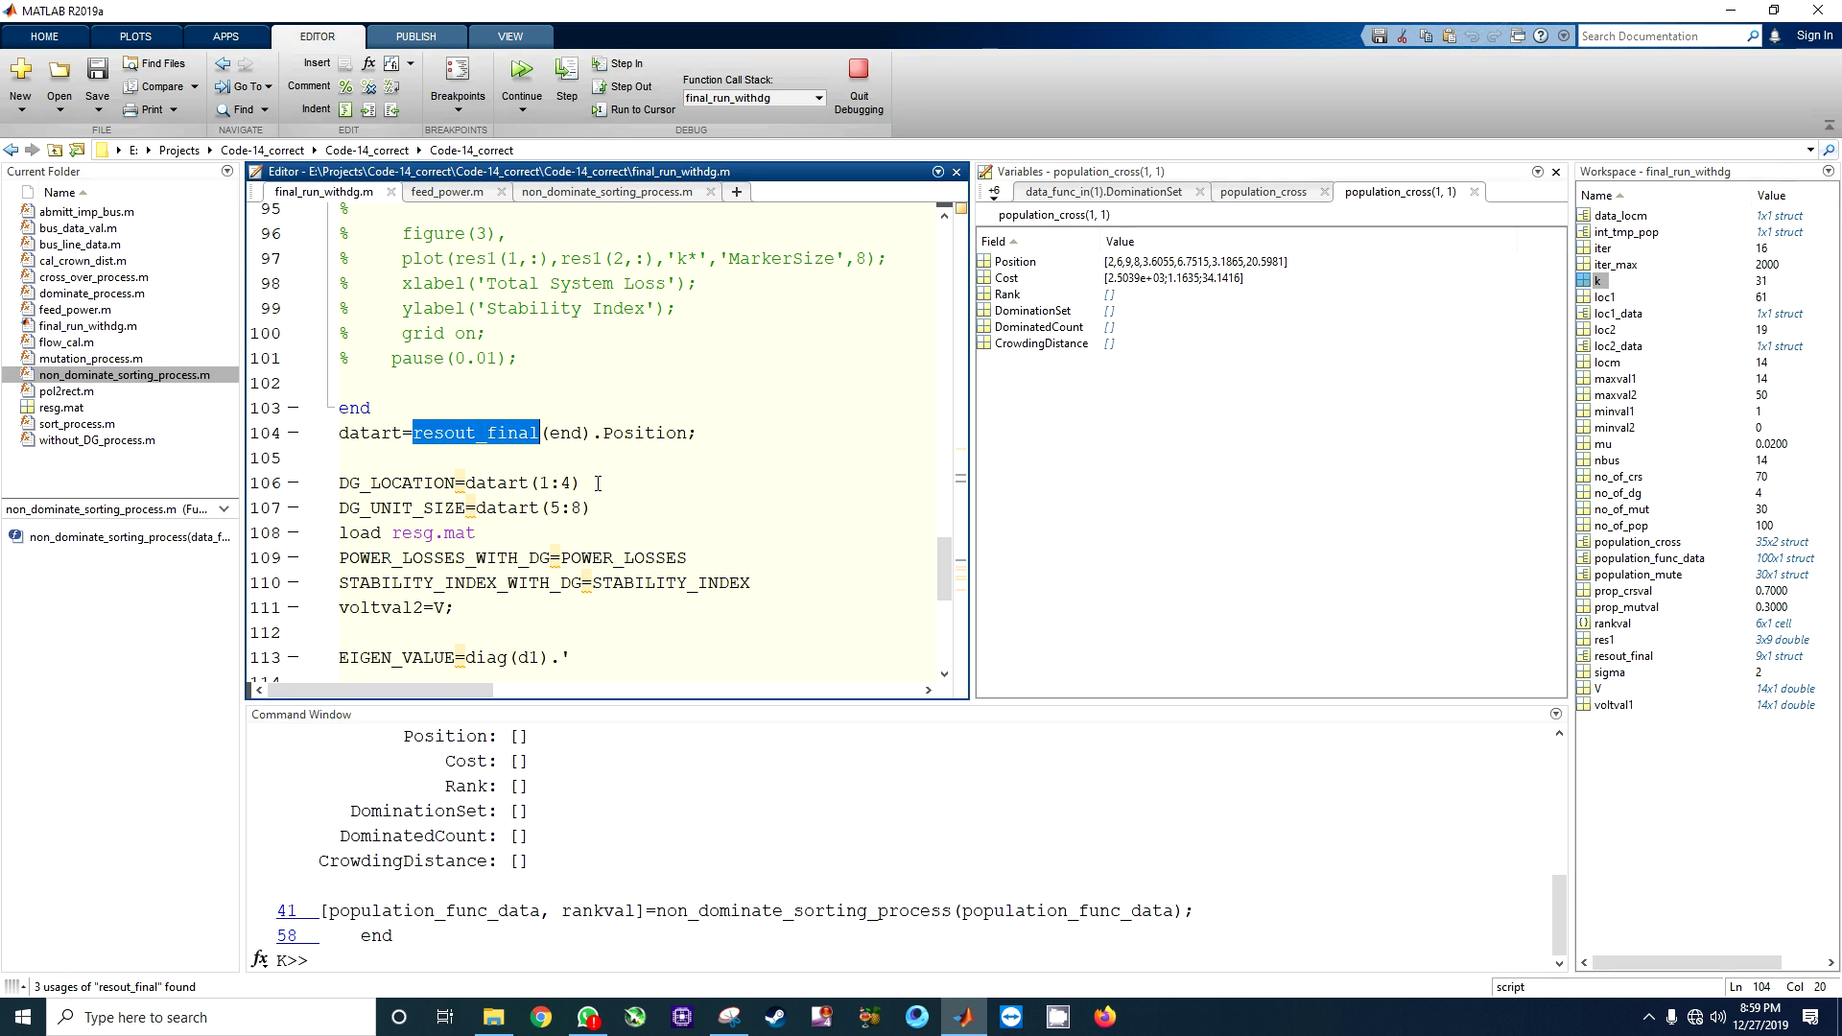
pyautogui.scroll(8, 500, 446)
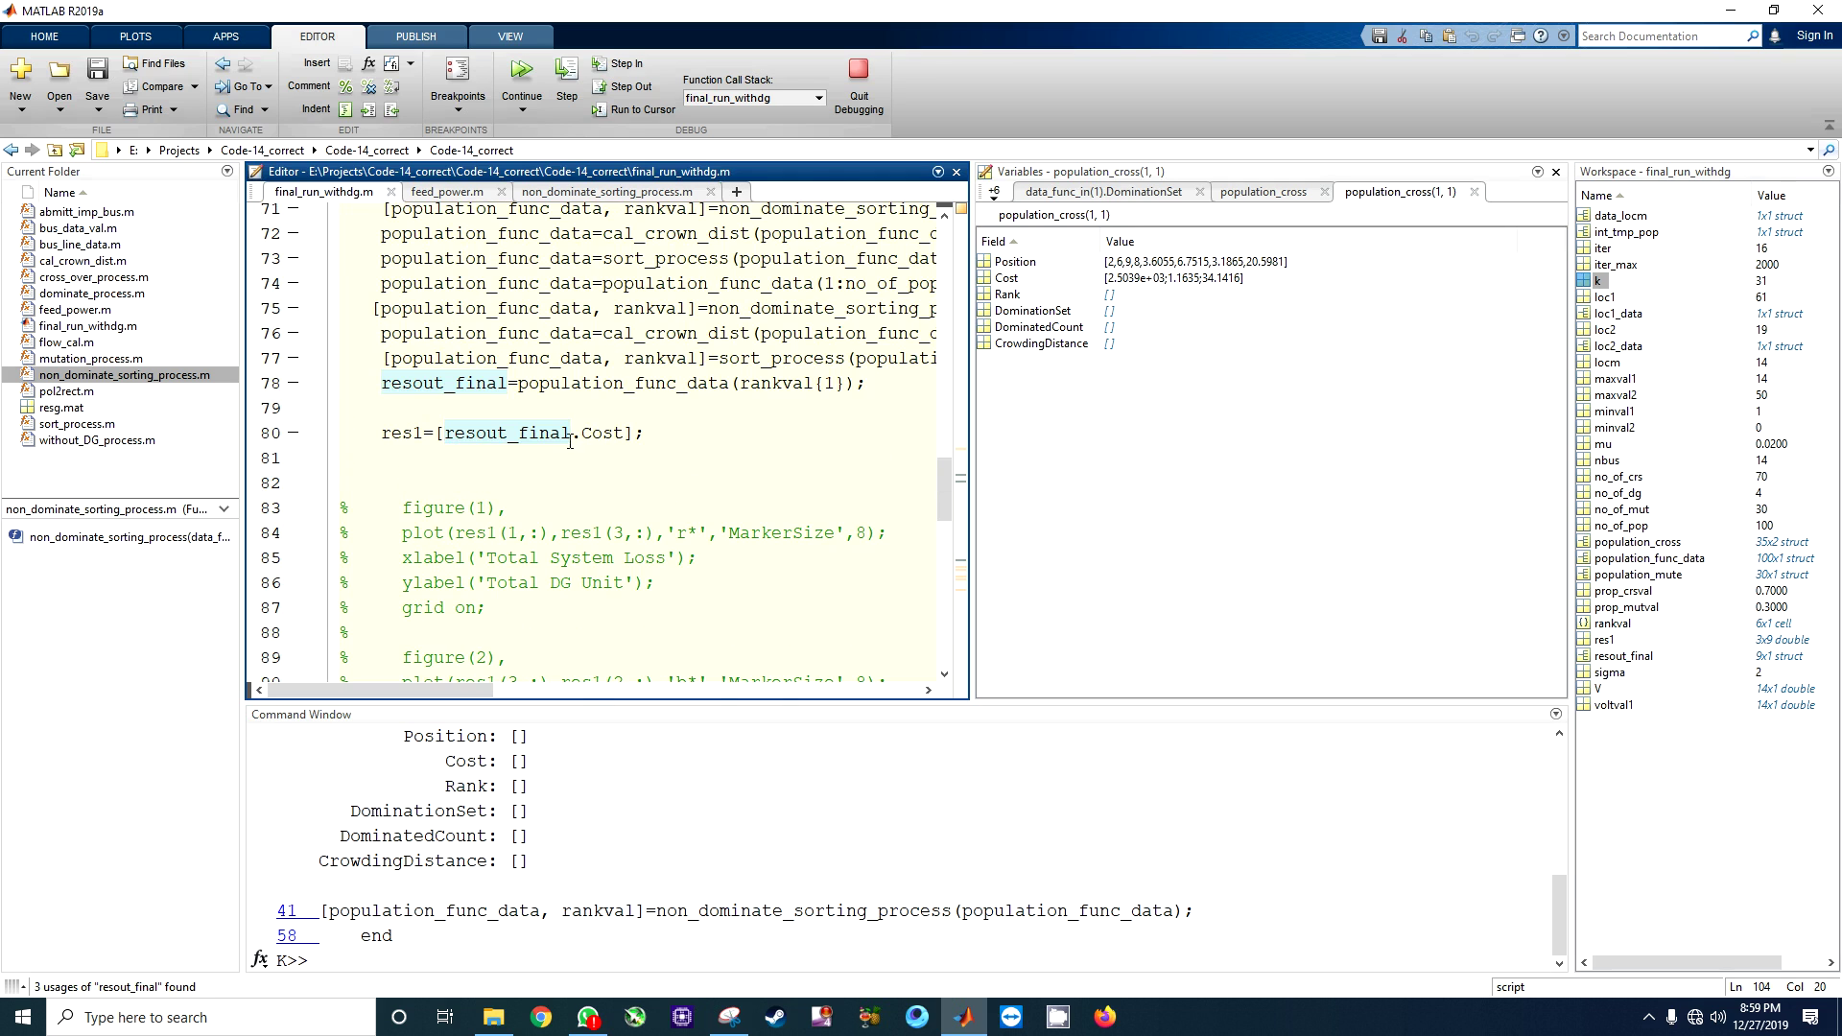
pyautogui.moveTo(574, 433); pyautogui.dragTo(440, 433)
pyautogui.scroll(-6, 504, 446)
pyautogui.scroll(7, 589, 479)
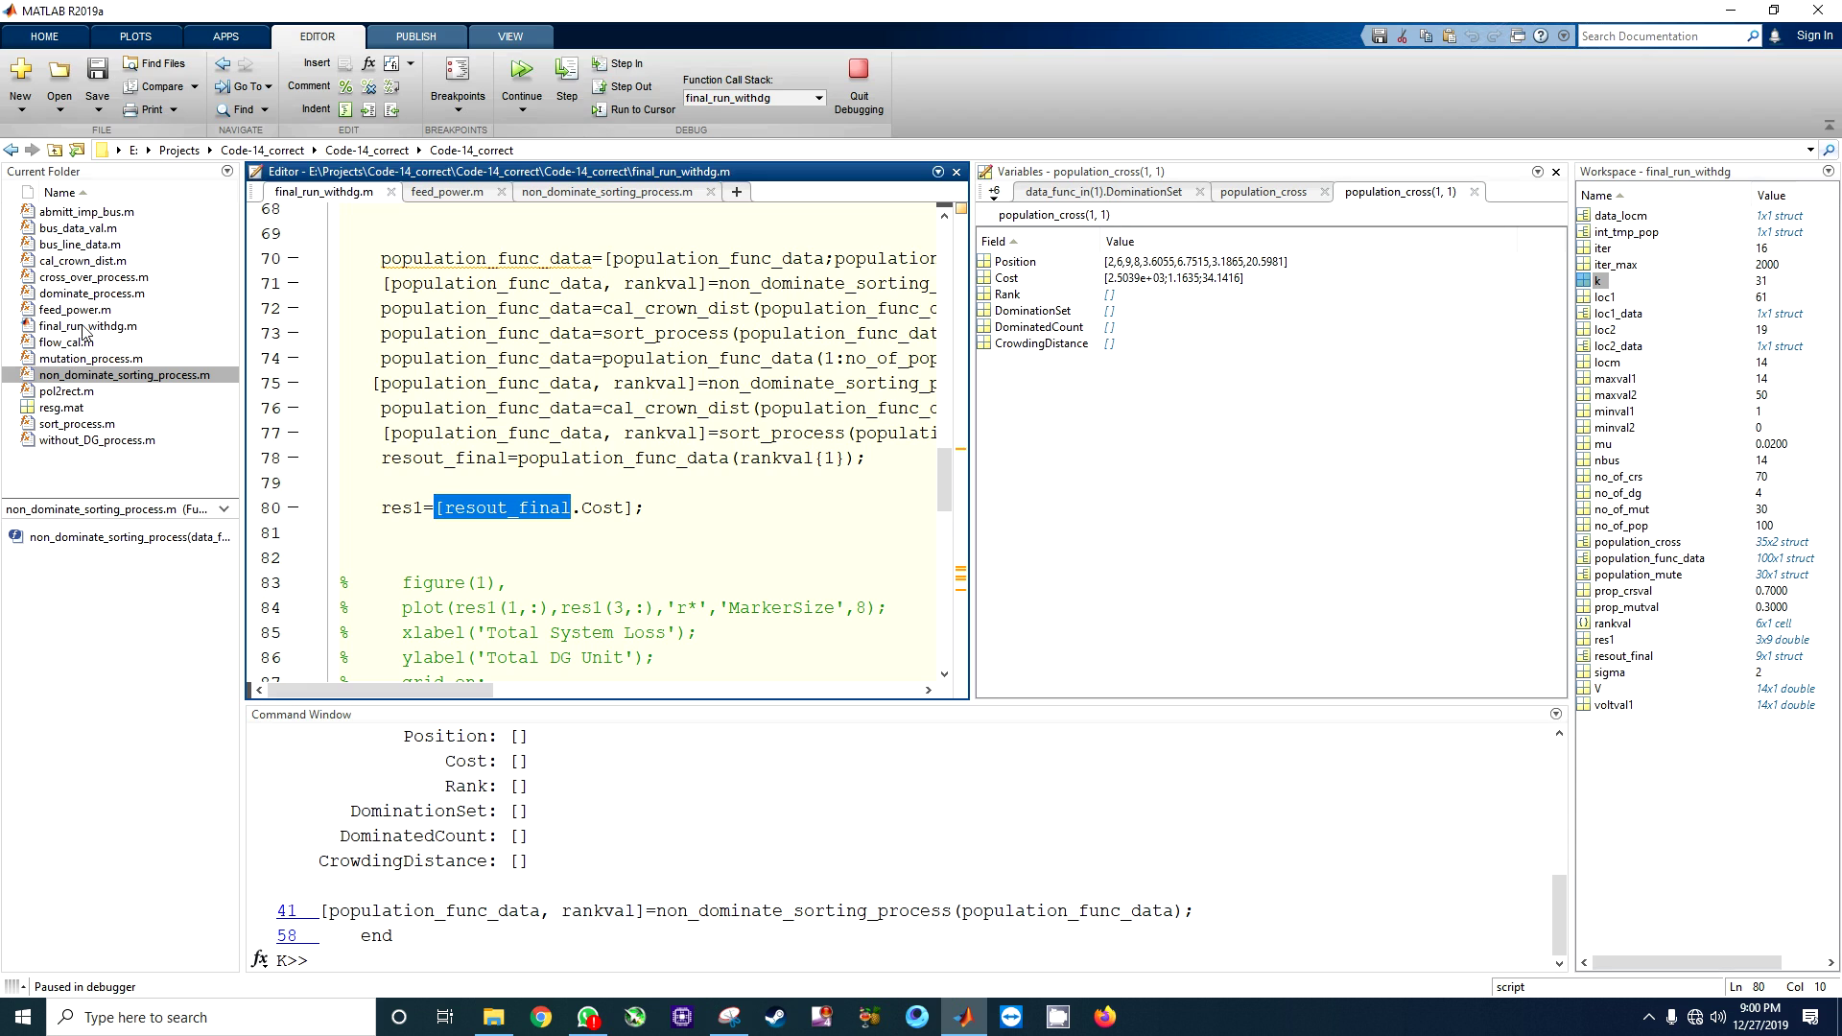
pyautogui.click(61, 288)
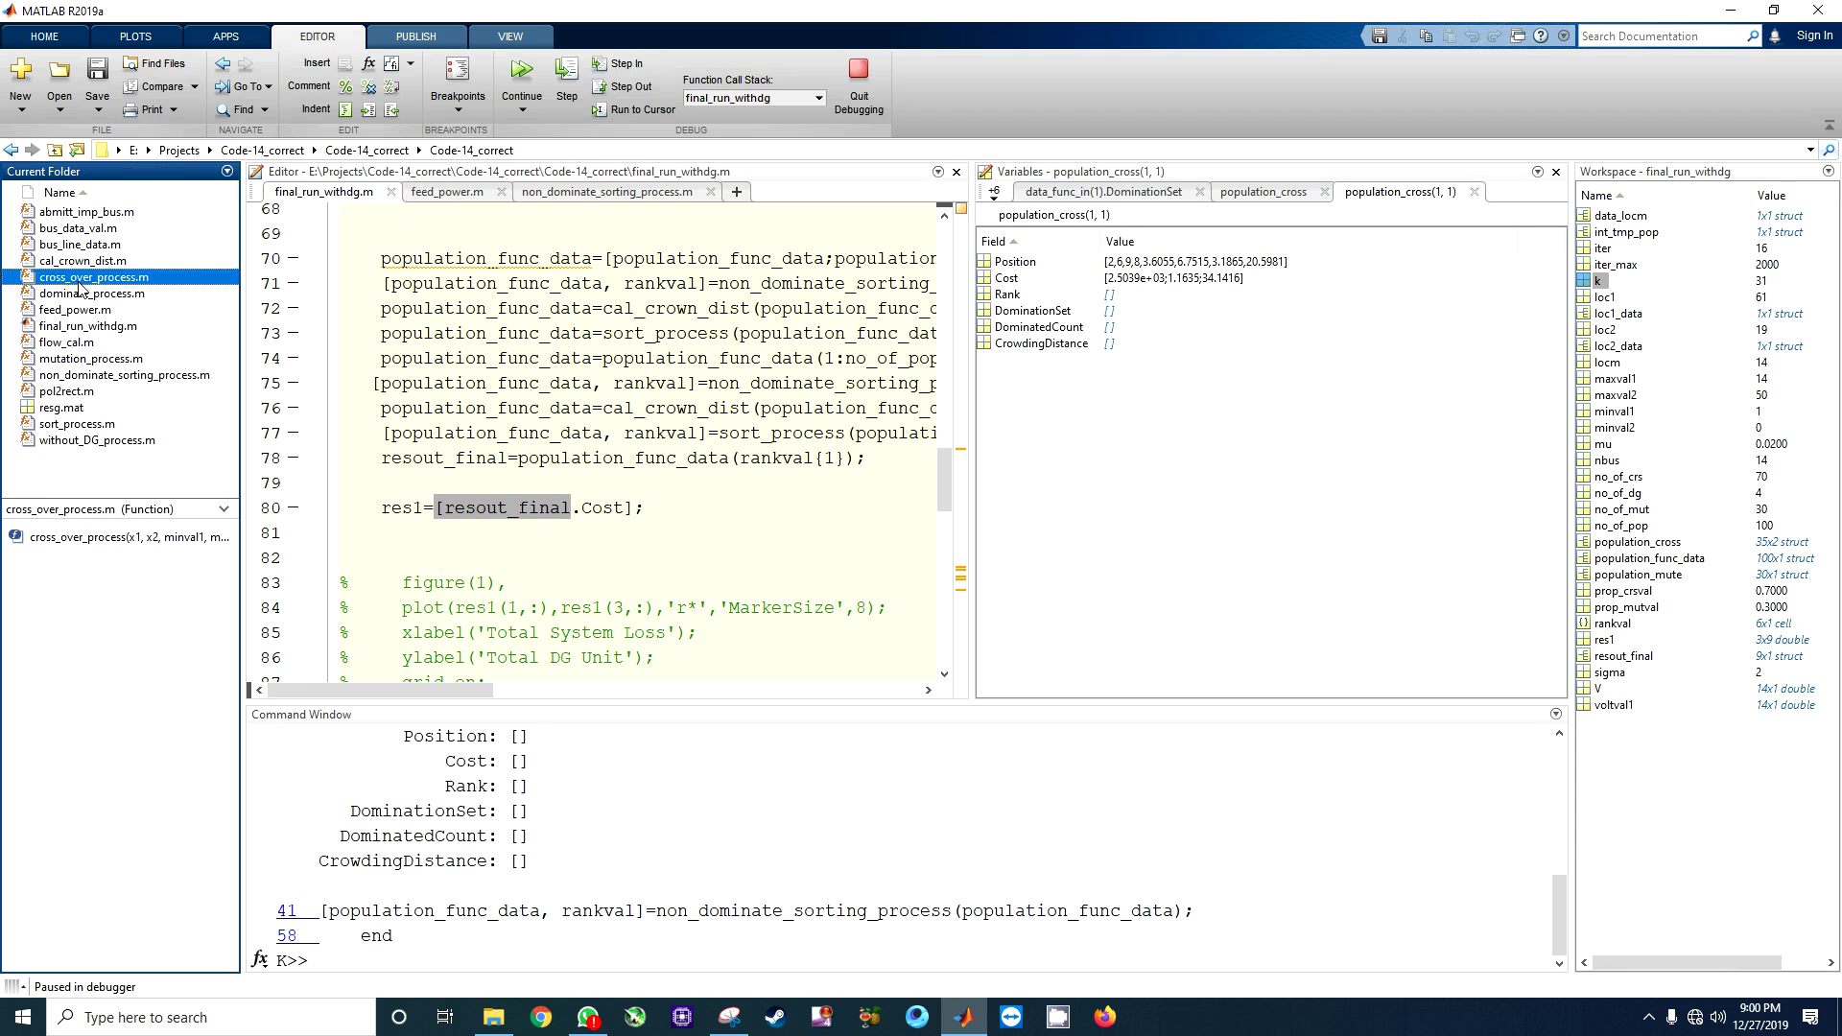
pyautogui.click(84, 260)
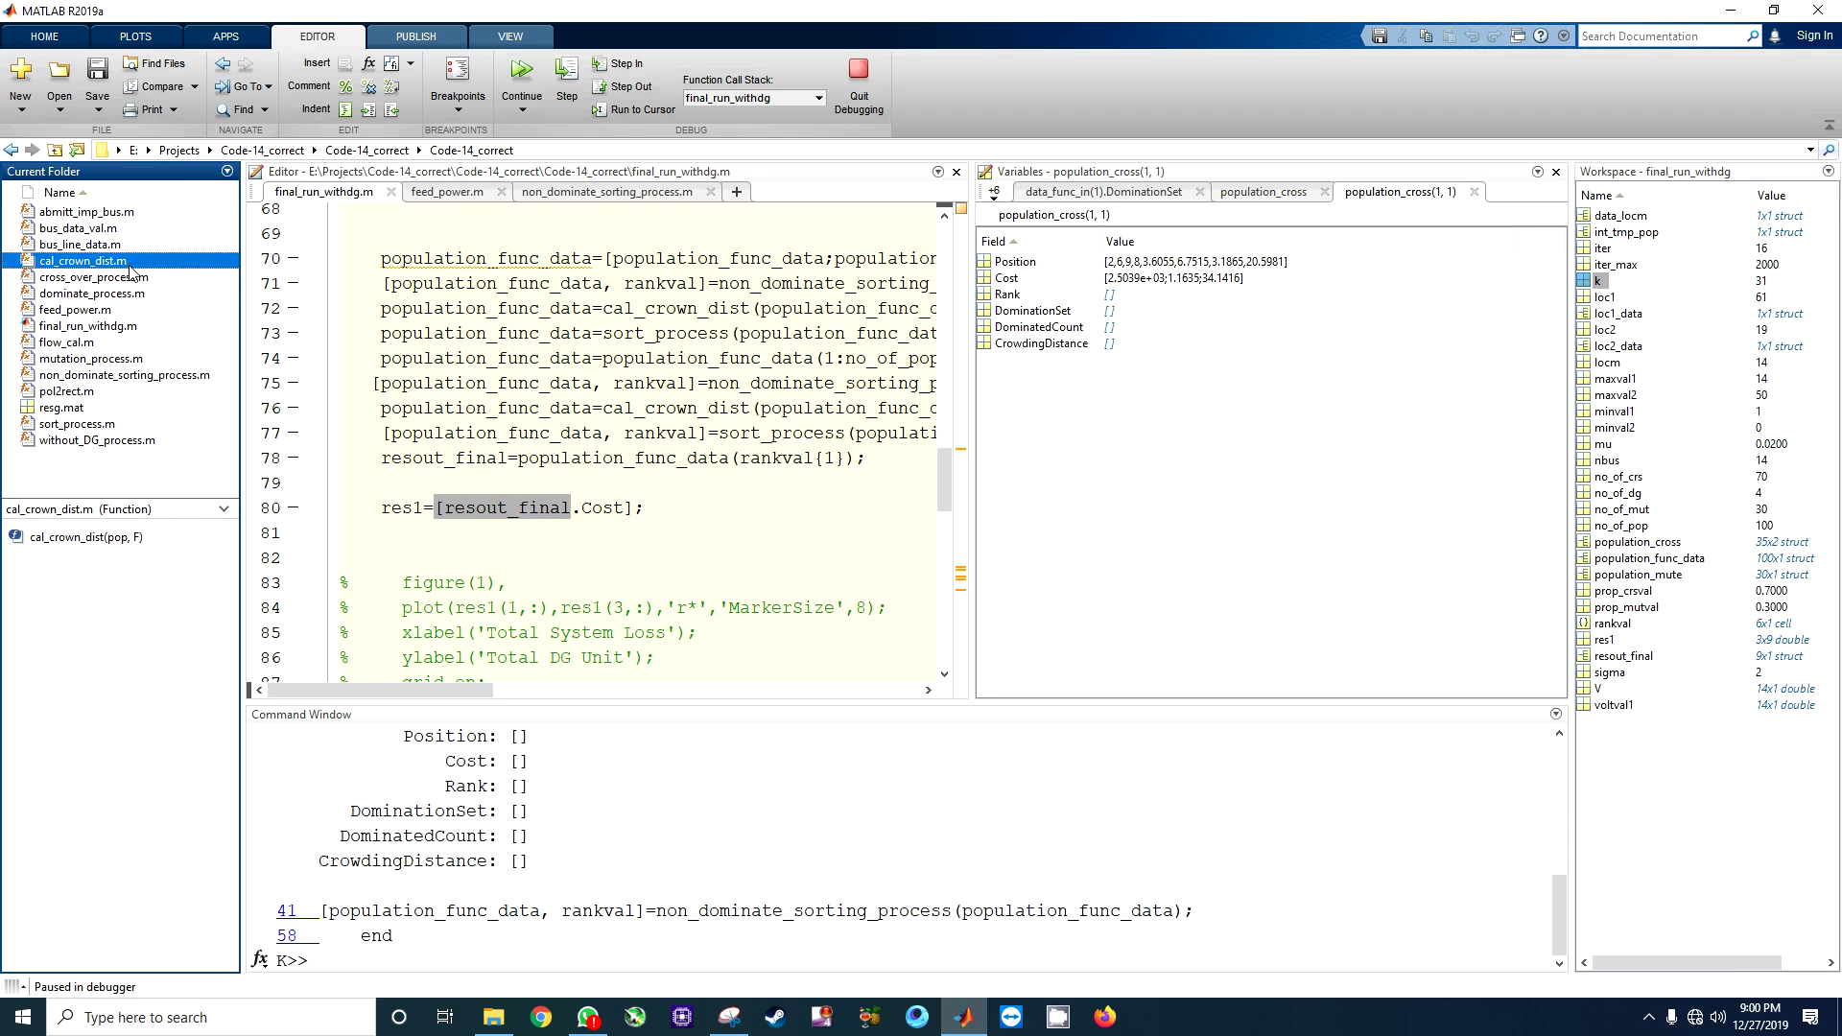
pyautogui.click(144, 278)
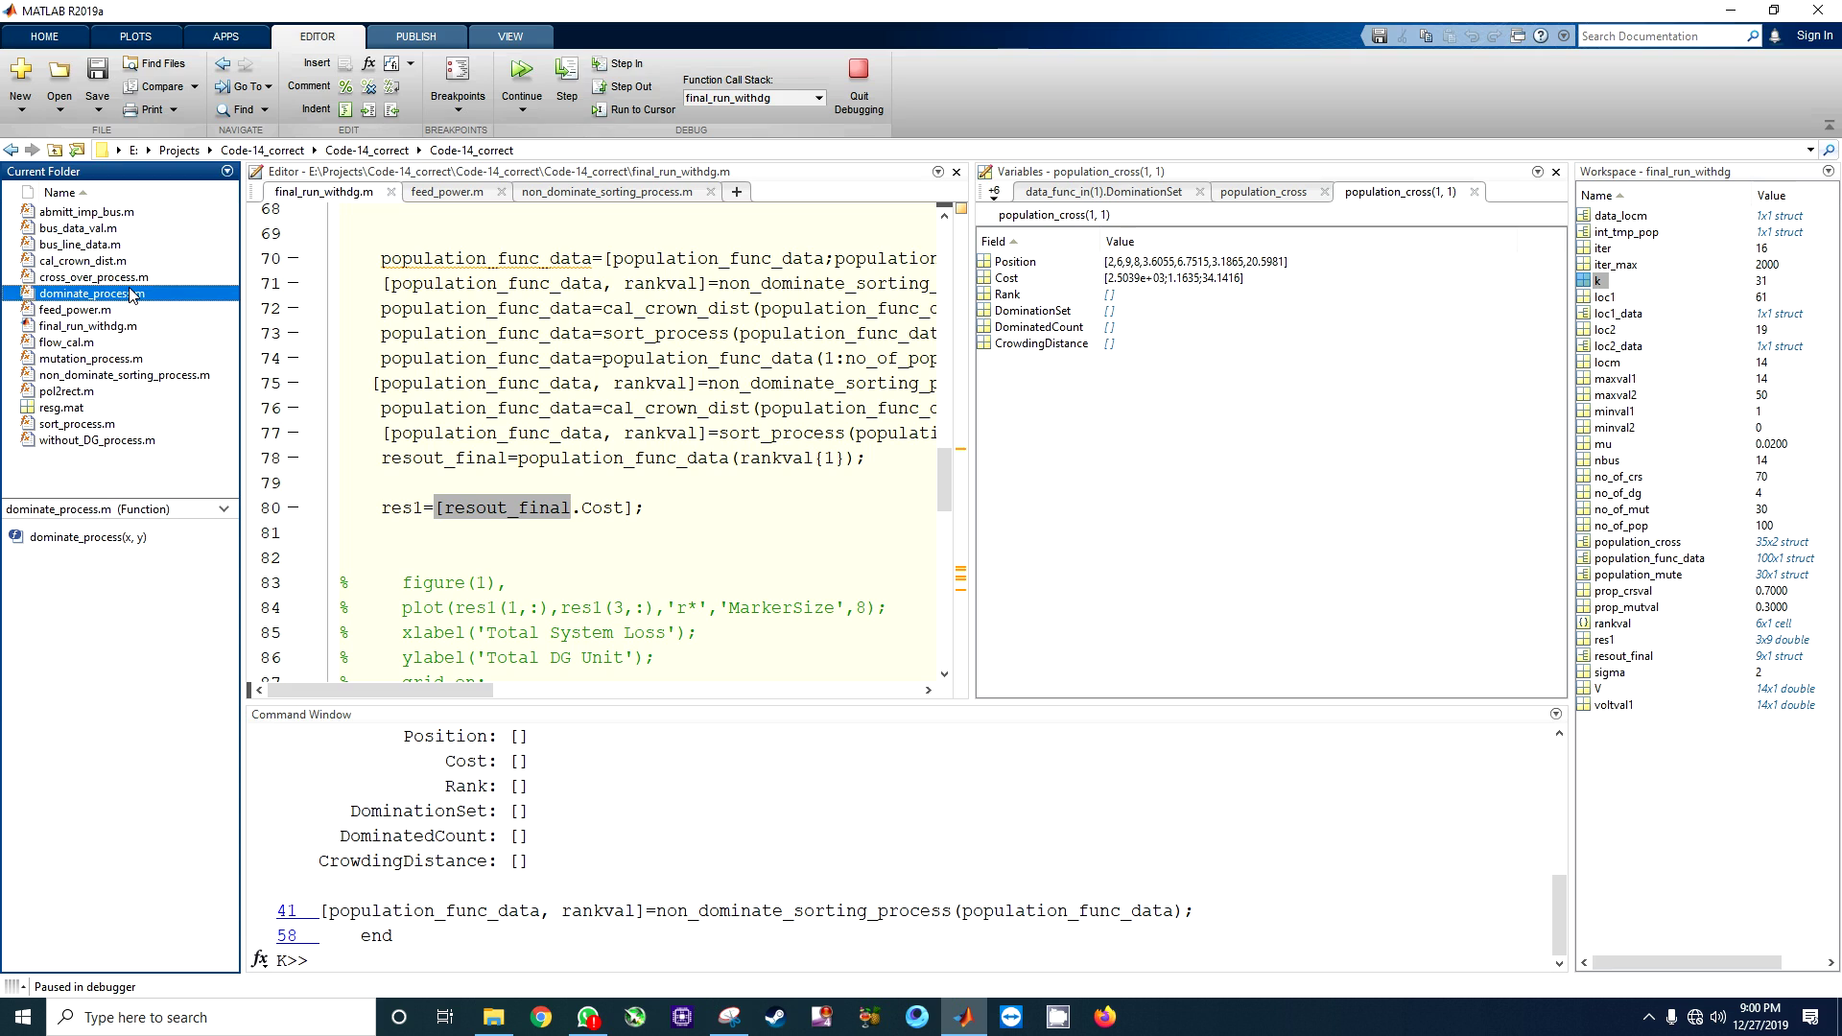
pyautogui.click(115, 359)
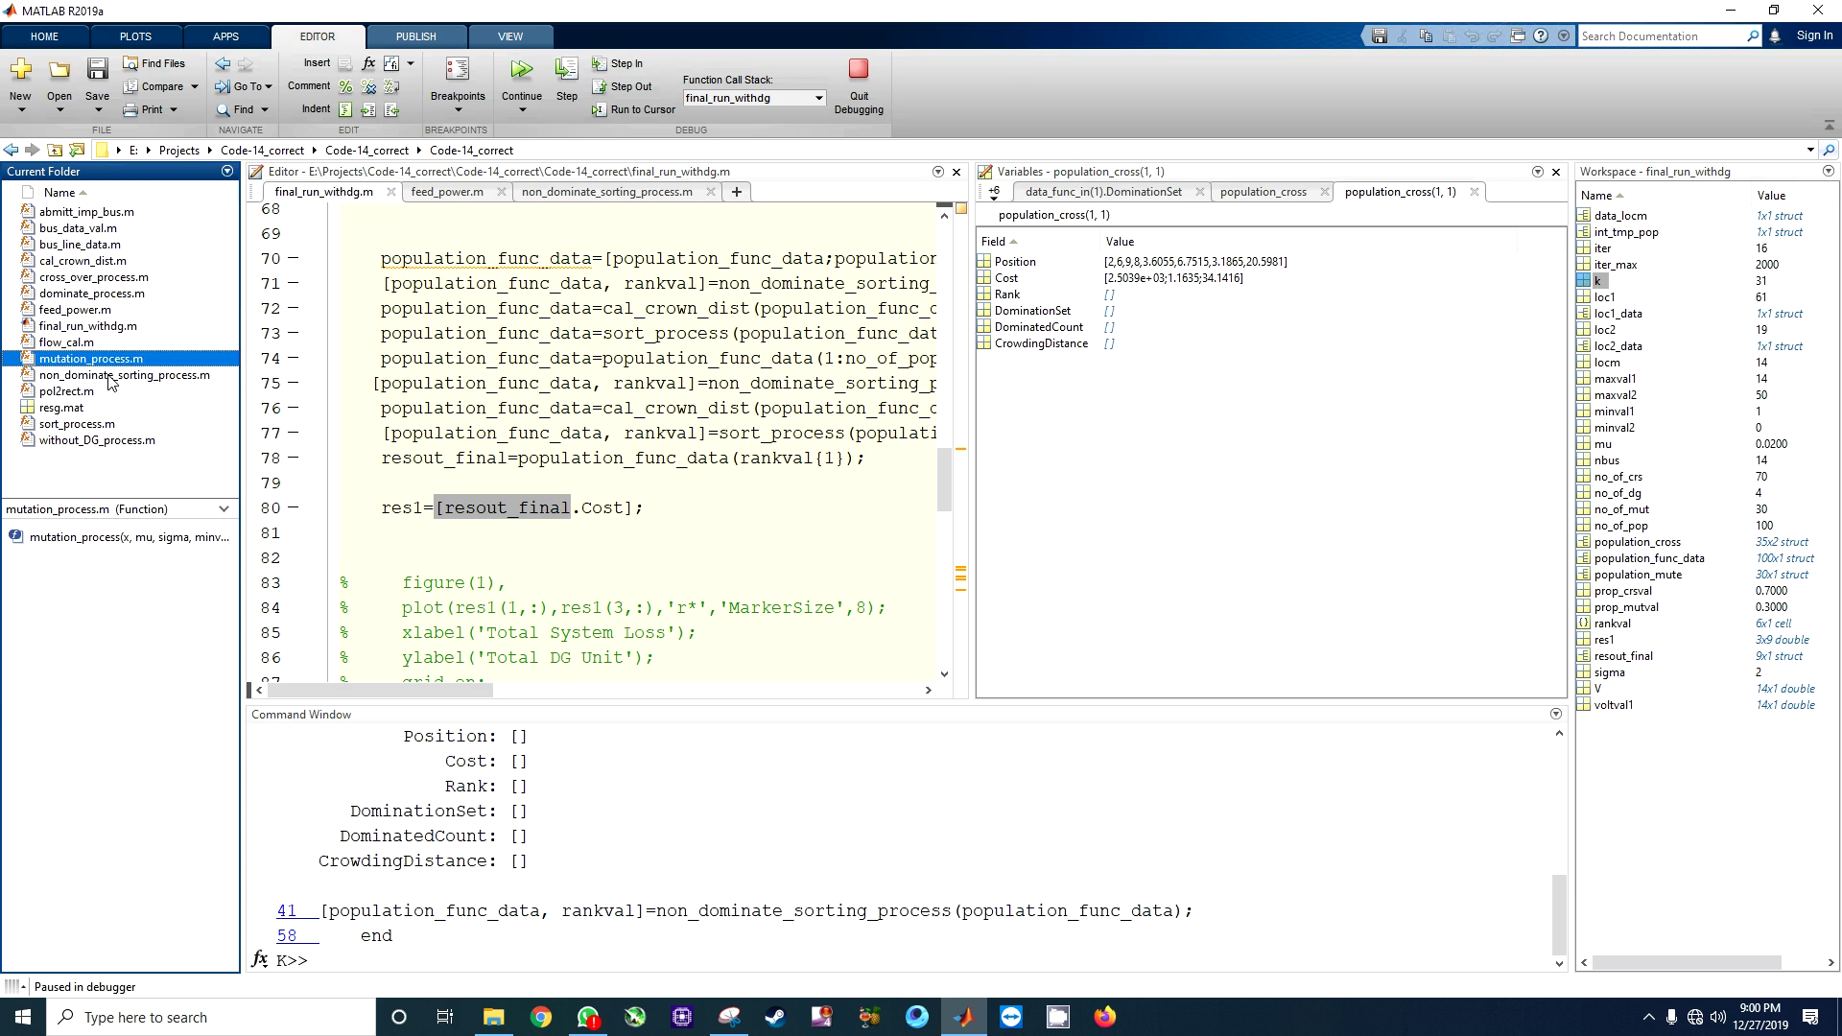
pyautogui.click(114, 377)
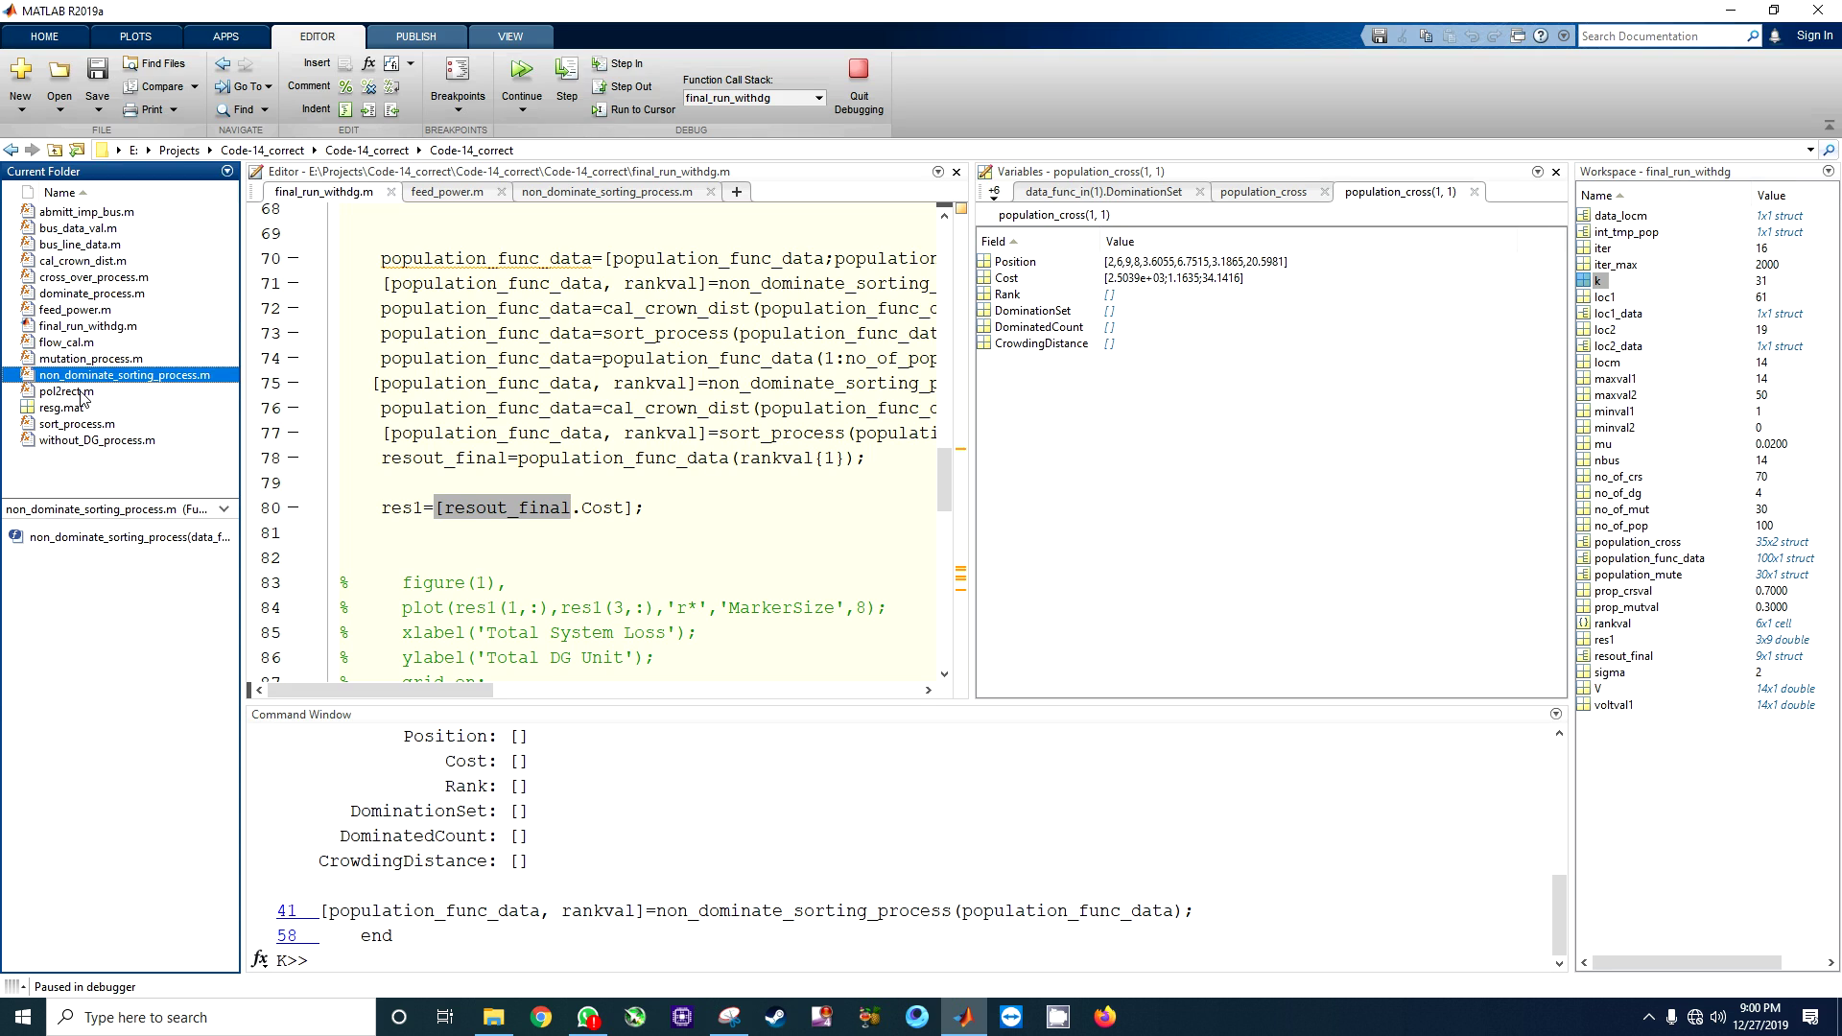